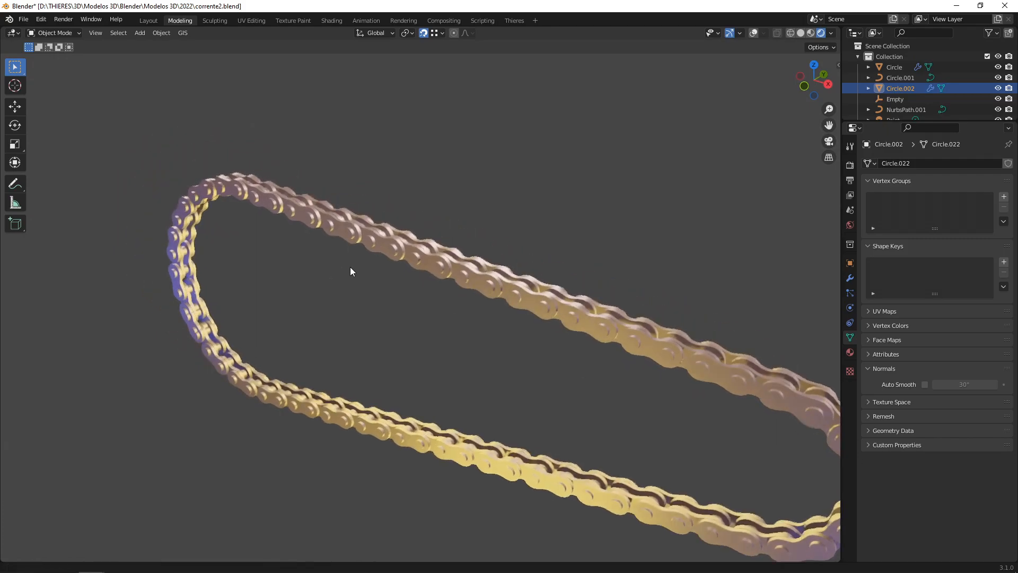
Examine the roller chain loop and the oval link chain from several angles and distances.
scroll(333, 261, up, 6)
middle_drag(348, 208, 363, 284)
scroll(307, 265, down, 6)
middle_drag(332, 247, 342, 267)
scroll(374, 269, down, 3)
scroll(341, 266, up, 4)
scroll(491, 295, up, 4)
shift+middle_drag(545, 255, 536, 357)
scroll(513, 301, up, 3)
shift+middle_drag(511, 301, 460, 316)
scroll(398, 305, down, 3)
middle_drag(398, 308, 465, 260)
shift+middle_drag(371, 254, 485, 339)
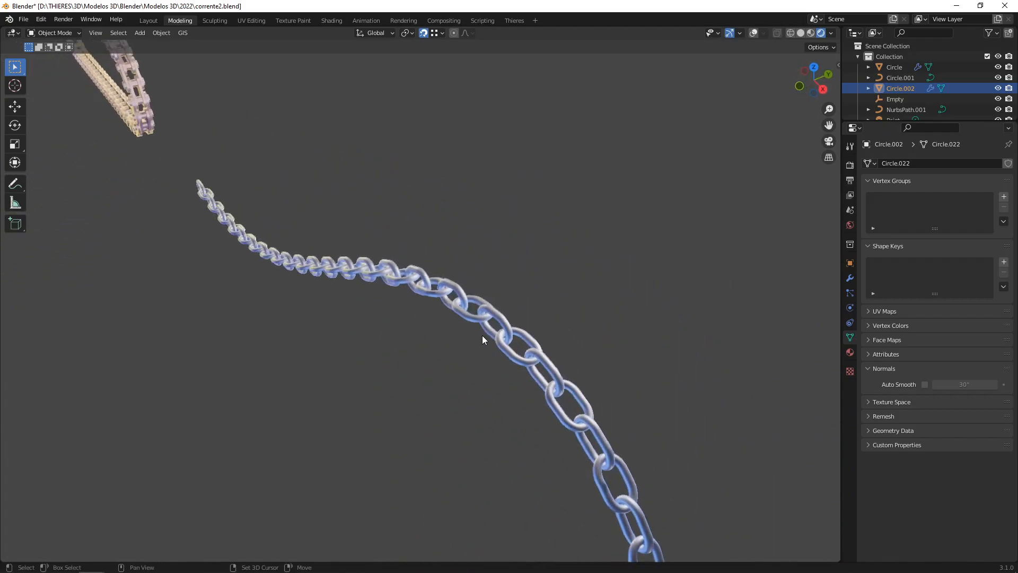
shift+middle_drag(257, 236, 478, 379)
shift+middle_drag(324, 291, 418, 336)
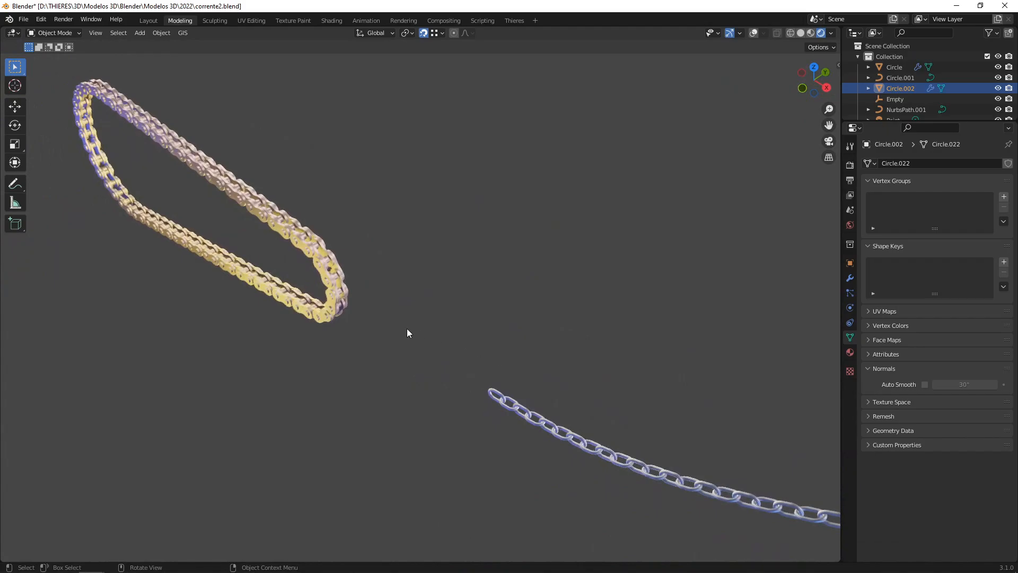
shift+middle_drag(352, 307, 568, 332)
key(KP_Decimal)
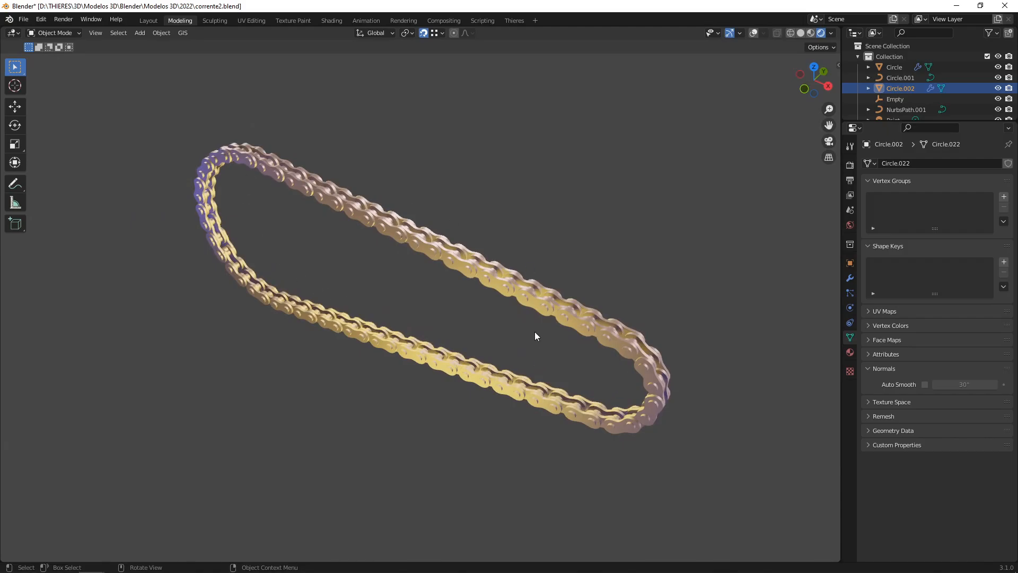
scroll(400, 262, up, 2)
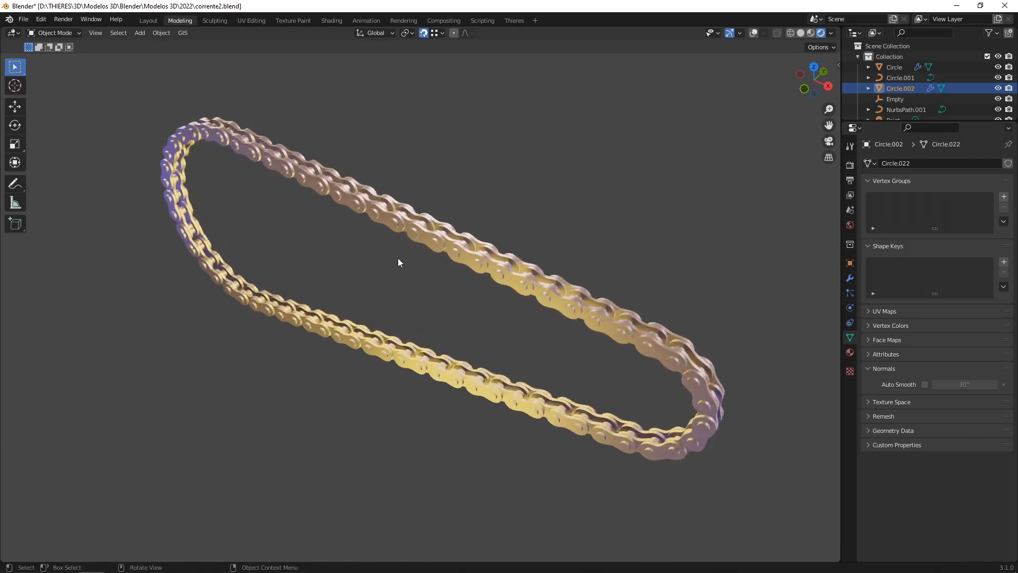
scroll(363, 249, up, 1)
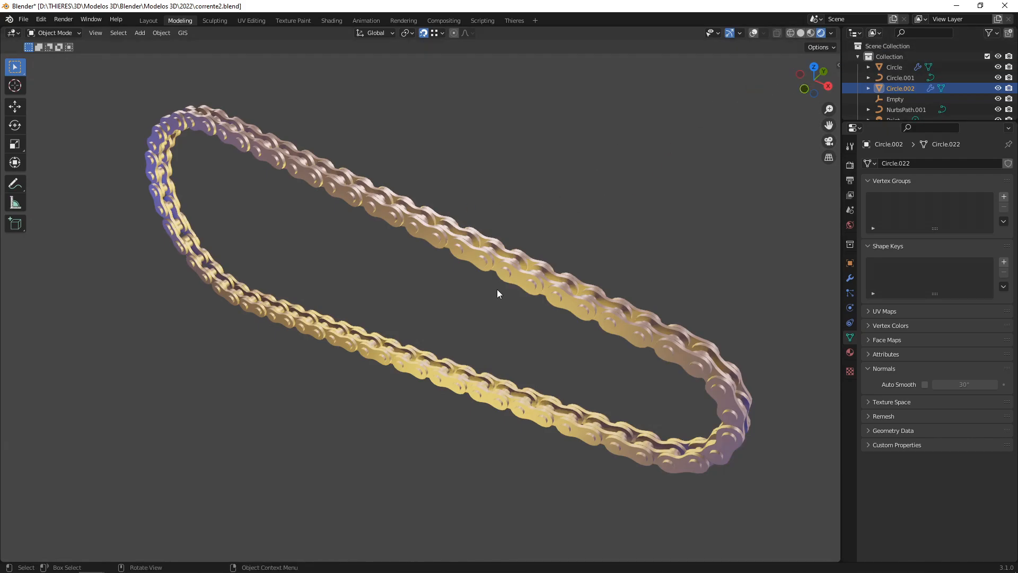
Switch to the other Blender window, which contains the railway track scene.
mouse_move(173, 570)
mouse_move(95, 563)
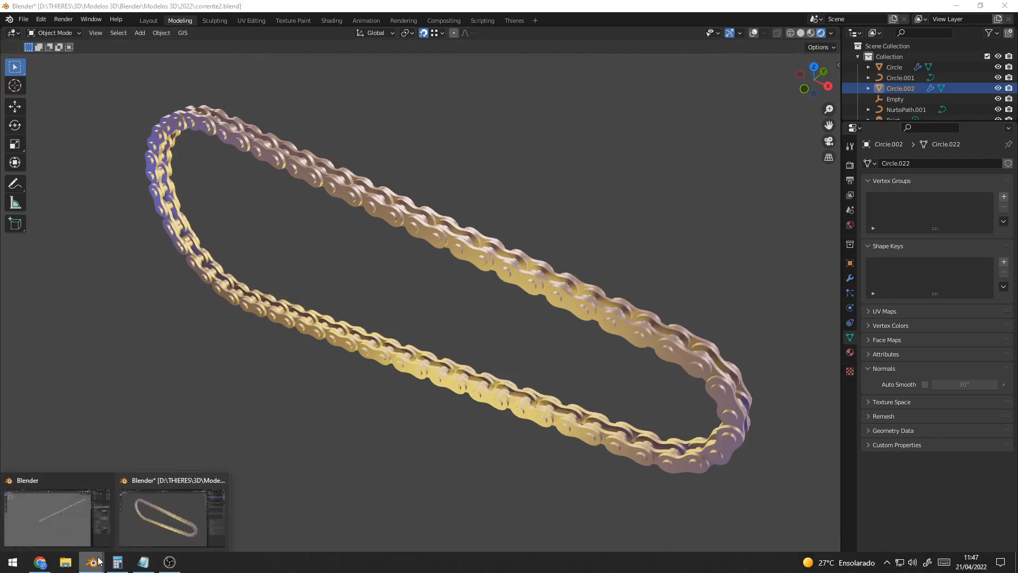
click(73, 526)
middle_drag(427, 298, 430, 348)
scroll(403, 334, up, 7)
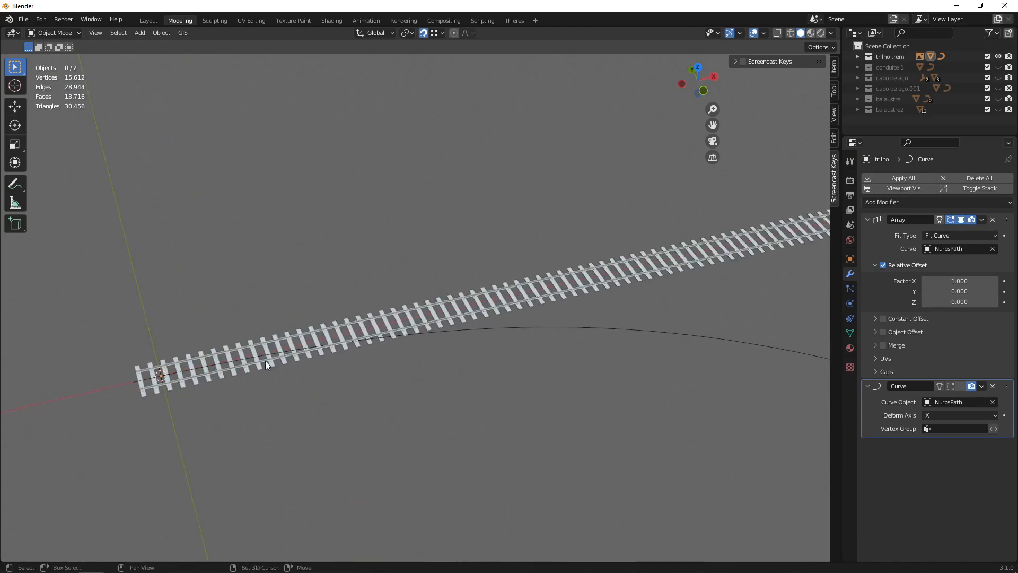
Temporarily show the Curve modifier's effect in the viewport and inspect the track following the path.
click(961, 386)
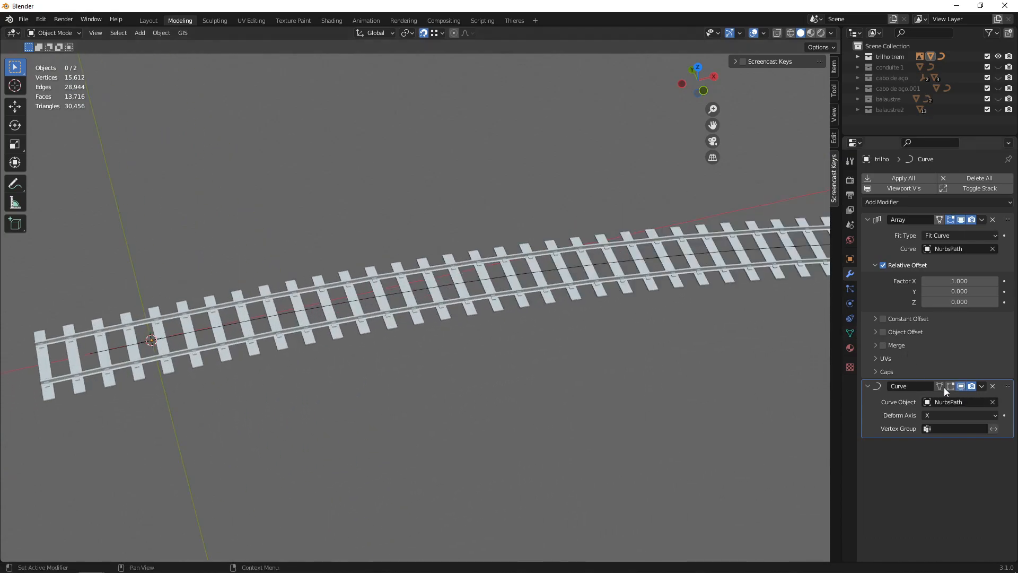
scroll(620, 315, down, 5)
scroll(415, 272, up, 2)
middle_drag(416, 272, 582, 296)
shift+middle_drag(460, 180, 438, 195)
scroll(556, 371, up, 2)
middle_drag(388, 232, 678, 348)
shift+middle_drag(328, 276, 531, 305)
scroll(514, 279, up, 4)
scroll(513, 279, up, 1)
shift+middle_drag(515, 239, 500, 374)
scroll(455, 401, up, 2)
click(961, 386)
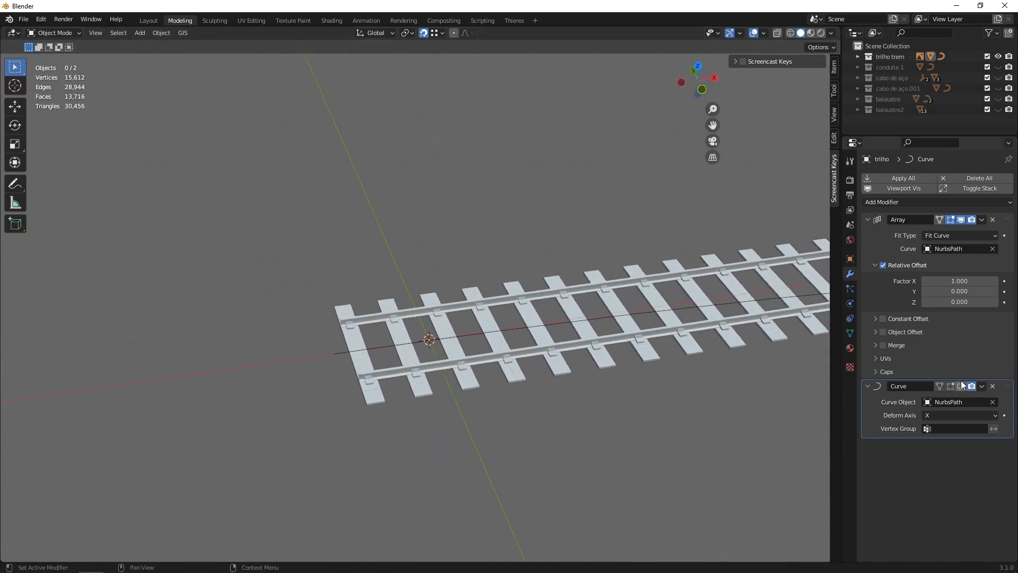
Hide the Array modifier's effect in the viewport and open the single track section's mesh in Edit Mode.
click(961, 220)
scroll(422, 357, up, 2)
scroll(467, 304, up, 2)
middle_drag(466, 304, 434, 264)
click(438, 313)
scroll(371, 334, up, 2)
key(Tab)
scroll(263, 219, down, 3)
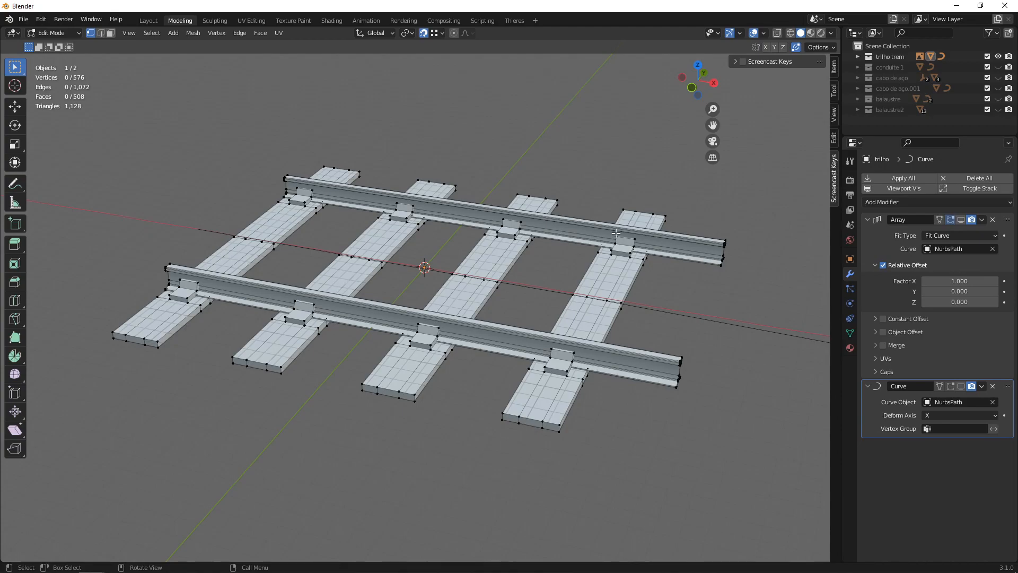
Examine the four-sleeper track section's mesh from several angles, then return to Object Mode.
mouse_move(459, 229)
middle_down()
mouse_move(425, 234)
mouse_move(493, 236)
mouse_move(466, 238)
middle_up()
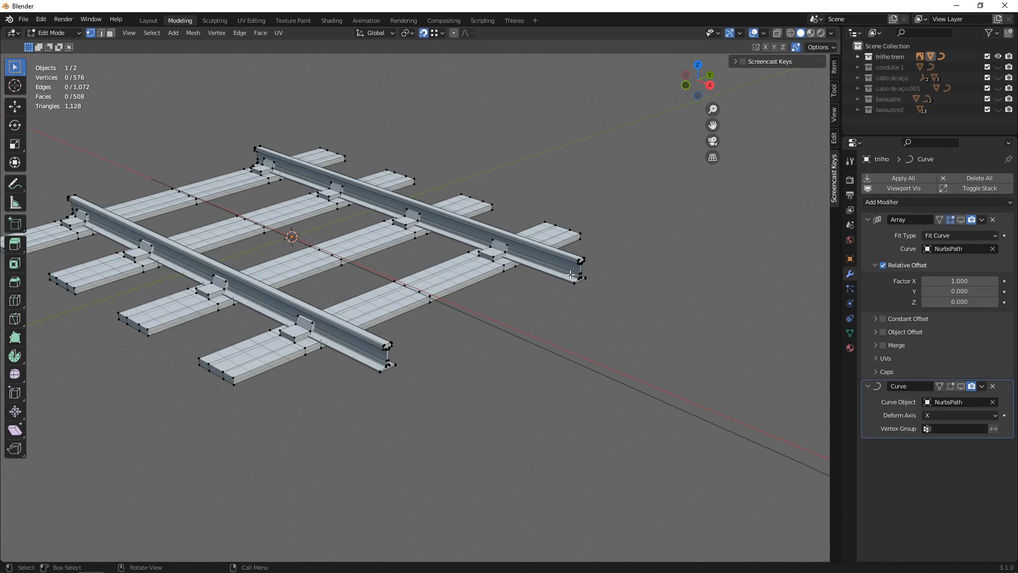
shift+middle_drag(129, 258, 206, 279)
scroll(457, 305, up, 1)
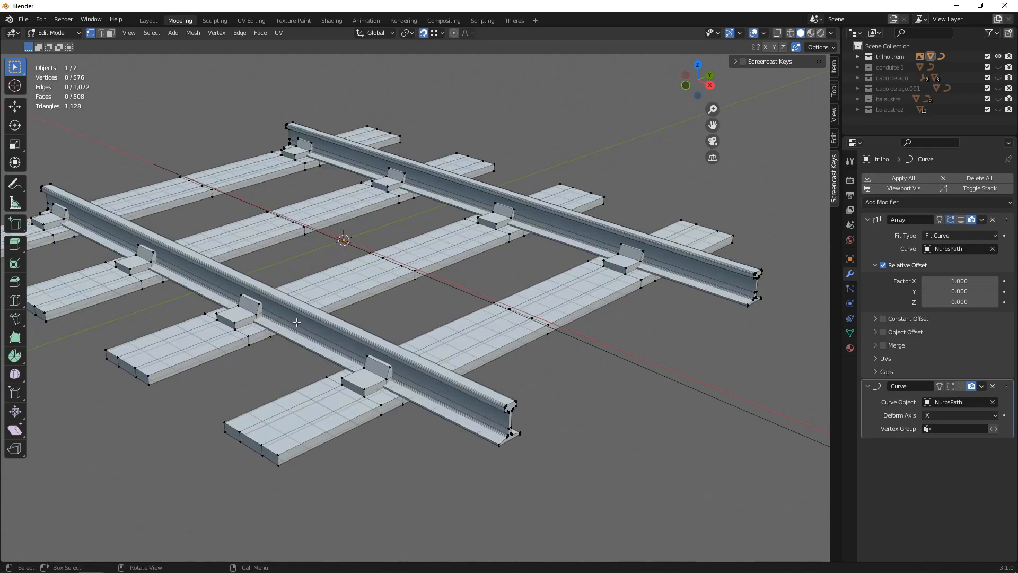
scroll(457, 305, down, 3)
mouse_move(412, 272)
middle_down()
mouse_move(451, 290)
mouse_move(413, 269)
mouse_move(425, 286)
mouse_move(408, 267)
middle_up()
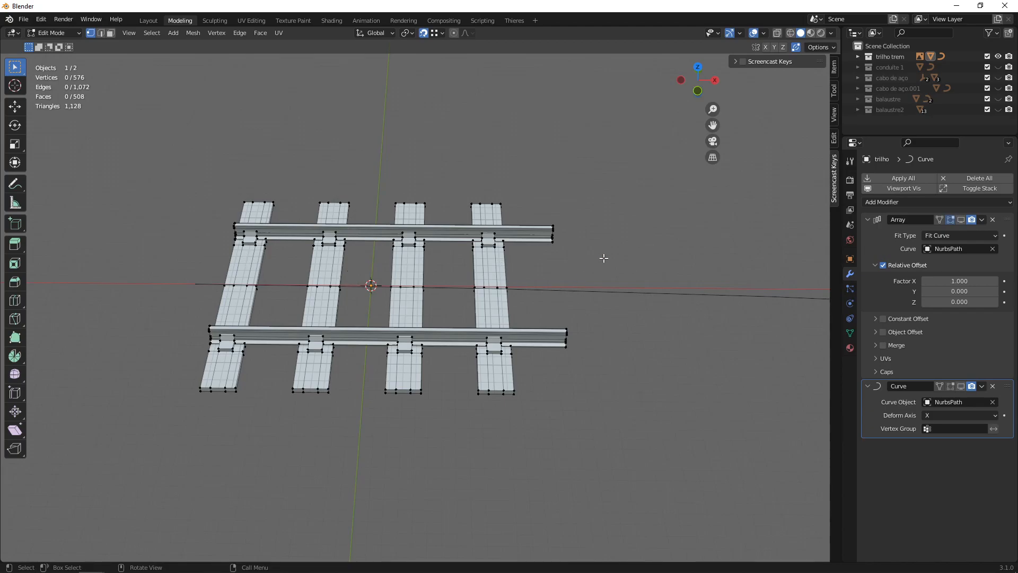
scroll(445, 277, down, 1)
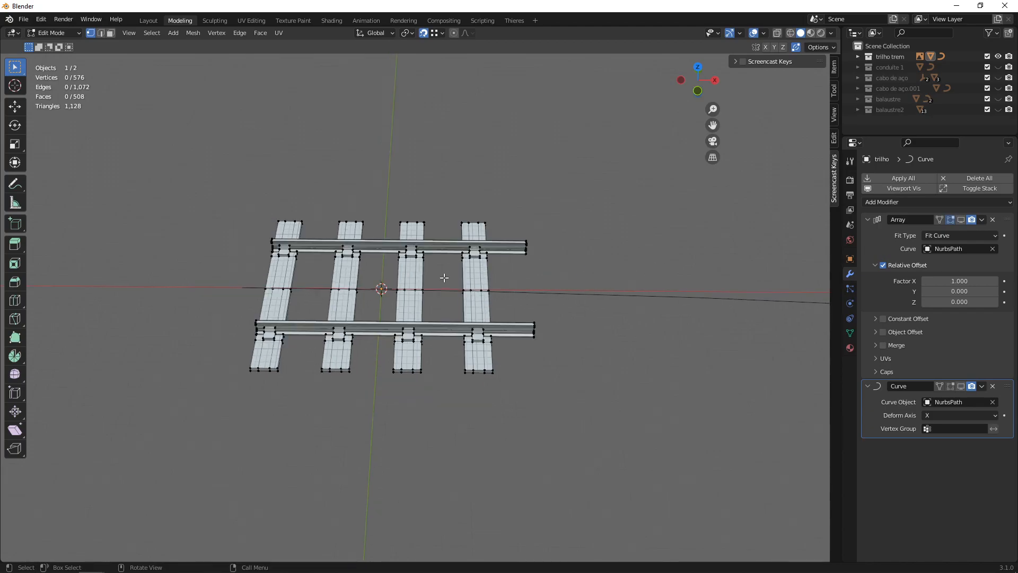
key(Tab)
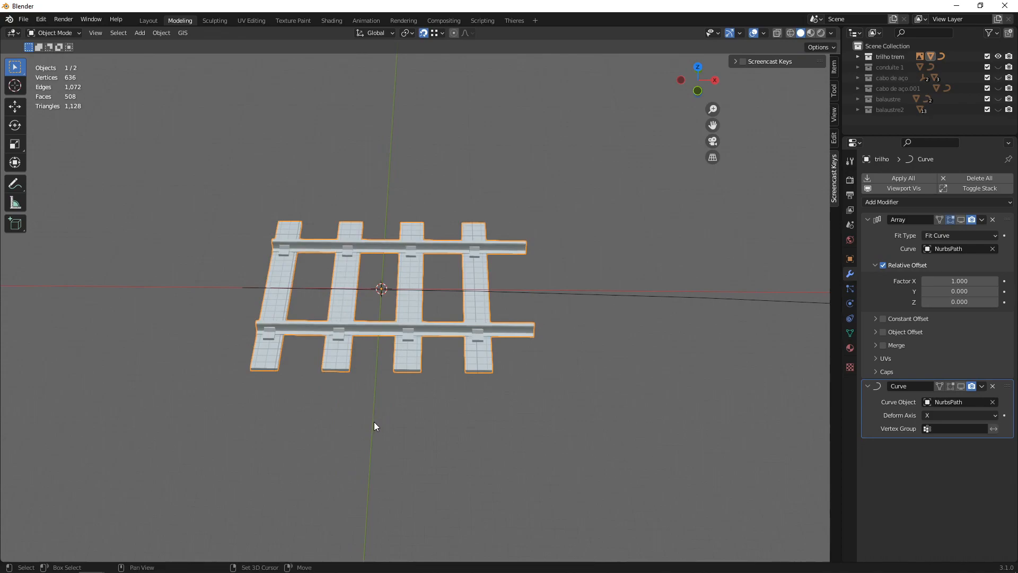
Duplicate the track section and place the copy about 316.5 cm away along X.
key(shift+d)
key(x)
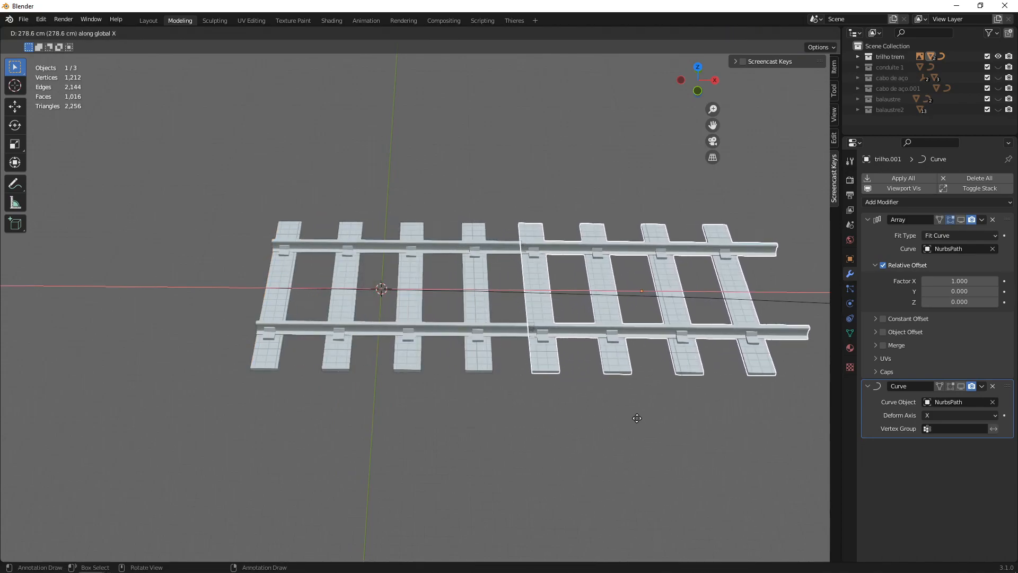
click(670, 418)
scroll(422, 250, up, 3)
scroll(422, 250, up, 3)
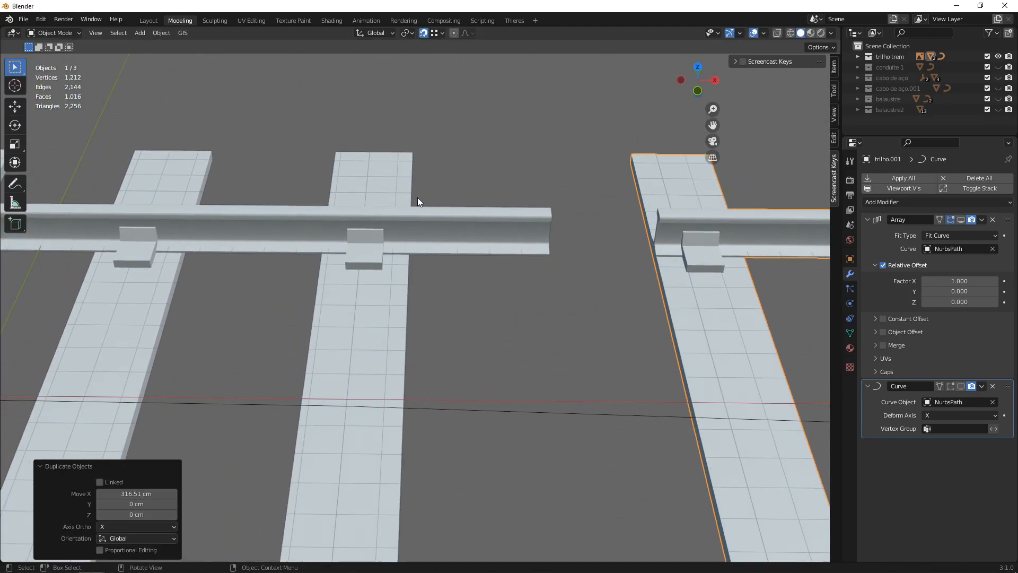
scroll(546, 200, down, 5)
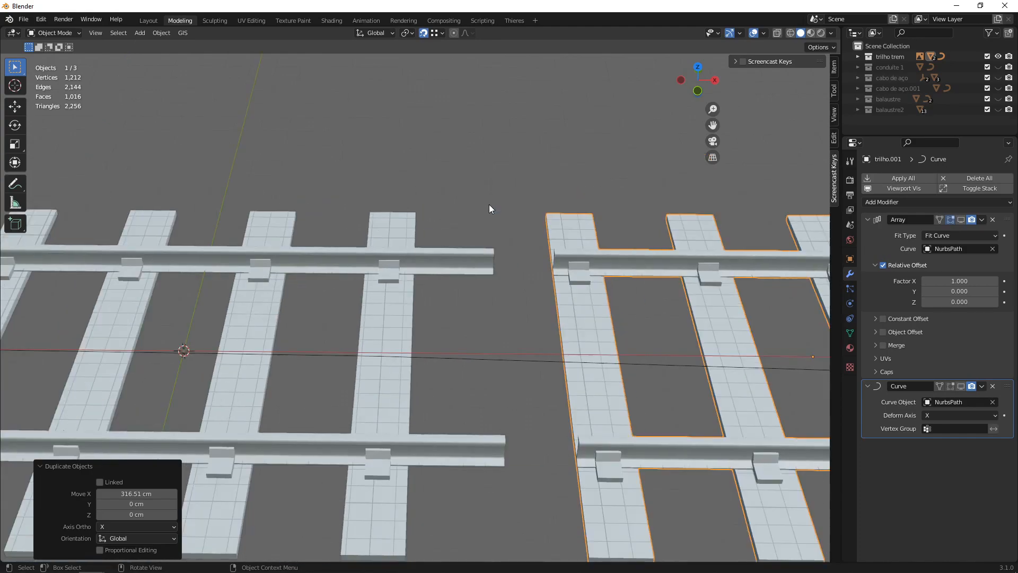
Move the duplicated section about -32.7 cm along X so its rails meet the original's rail ends.
key(g)
key(x)
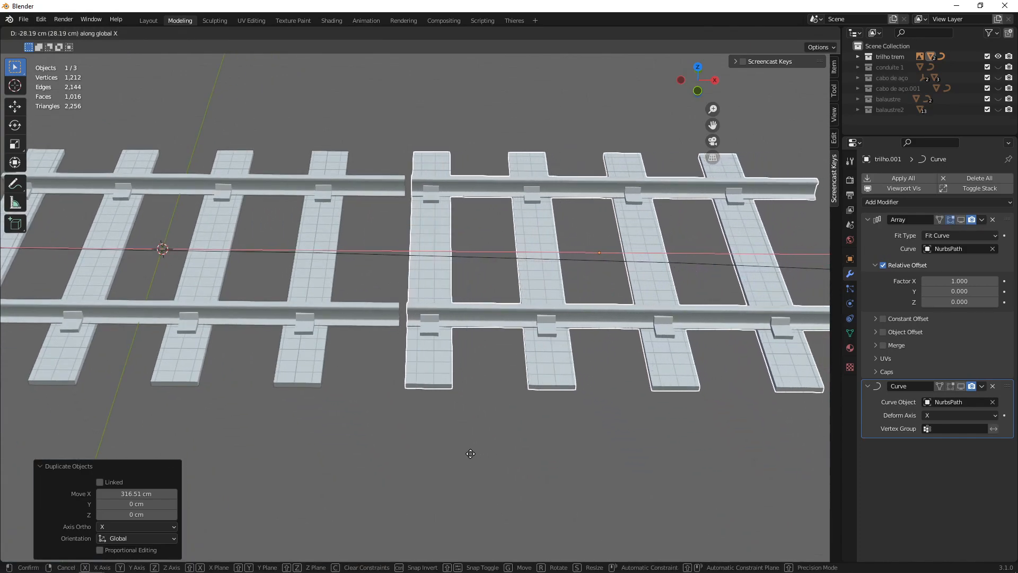
click(465, 460)
scroll(437, 284, down, 2)
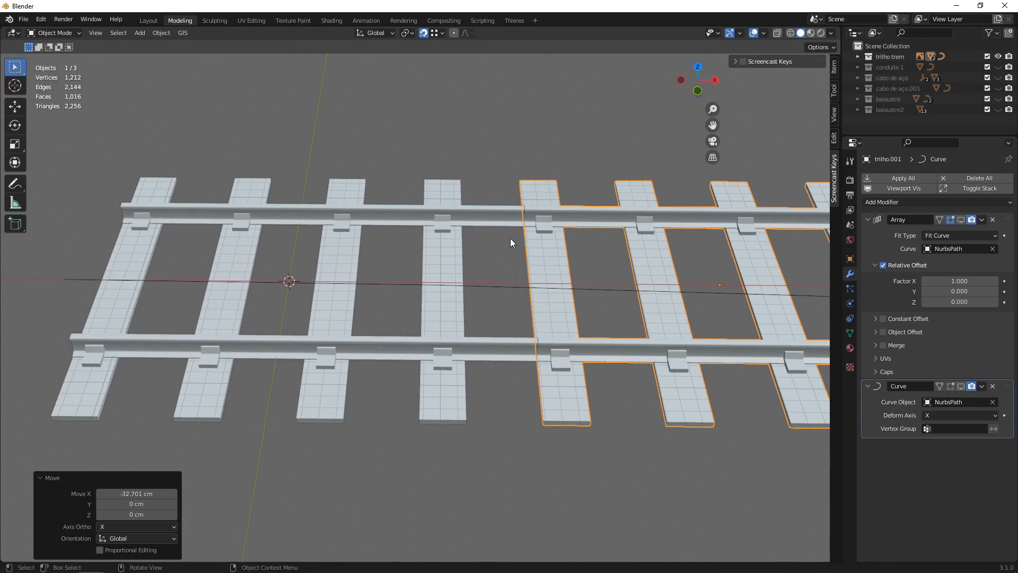
Delete the duplicated track section.
shift+middle_drag(460, 244, 557, 247)
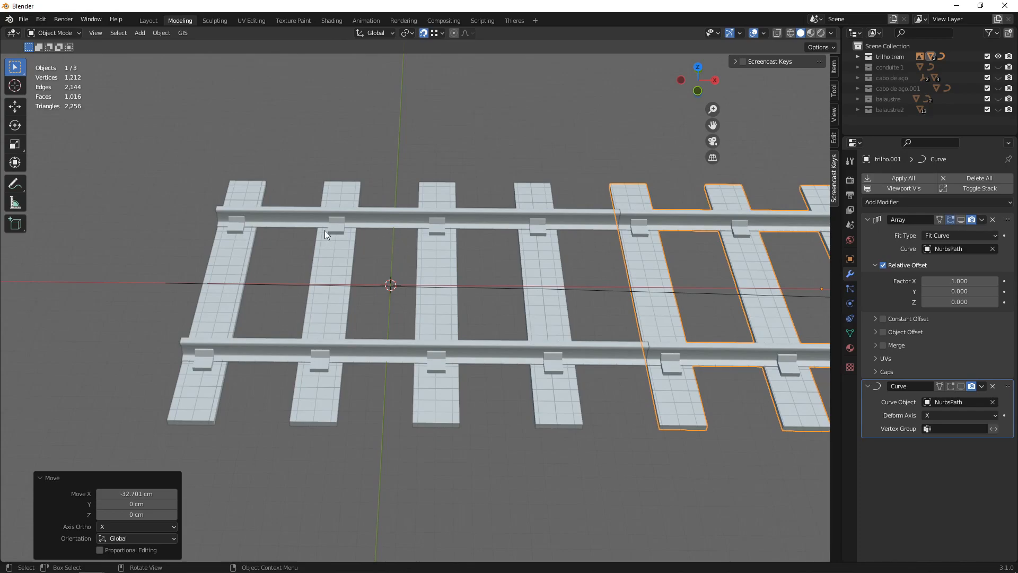
scroll(371, 257, down, 5)
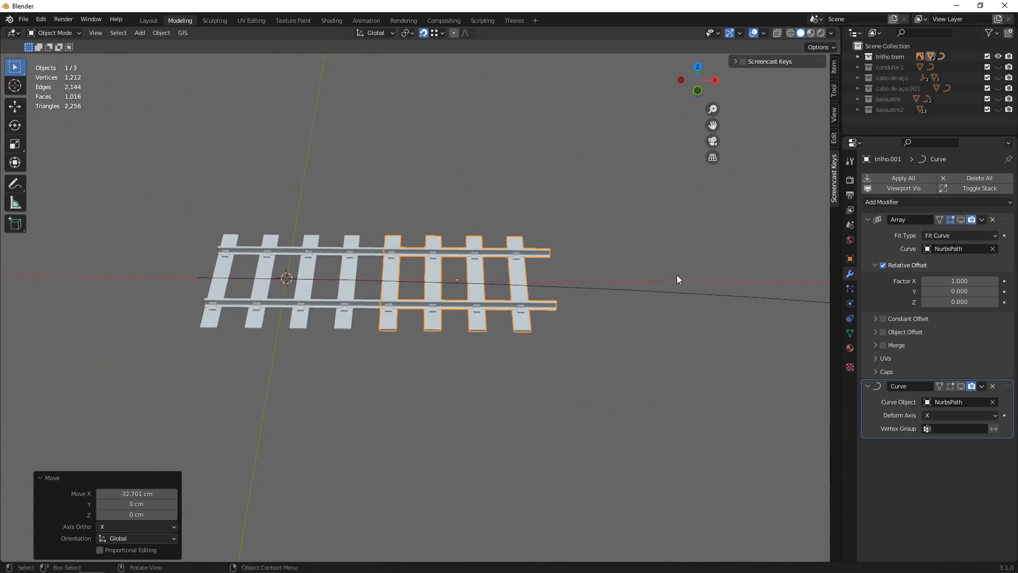
key(Delete)
Show the original track's Array modifier in the viewport again and keep the track selected.
click(369, 251)
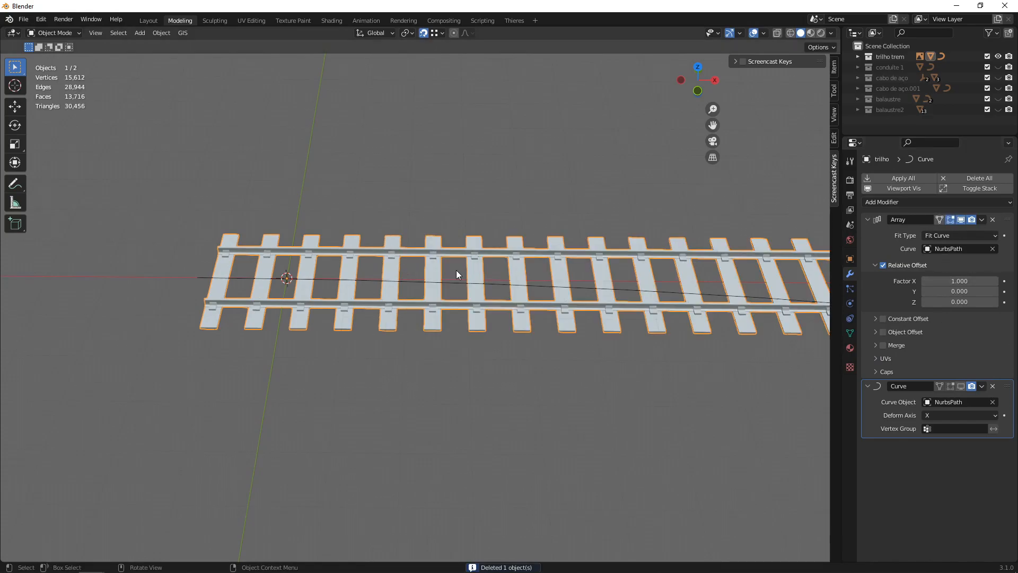
scroll(452, 276, up, 4)
scroll(519, 278, down, 2)
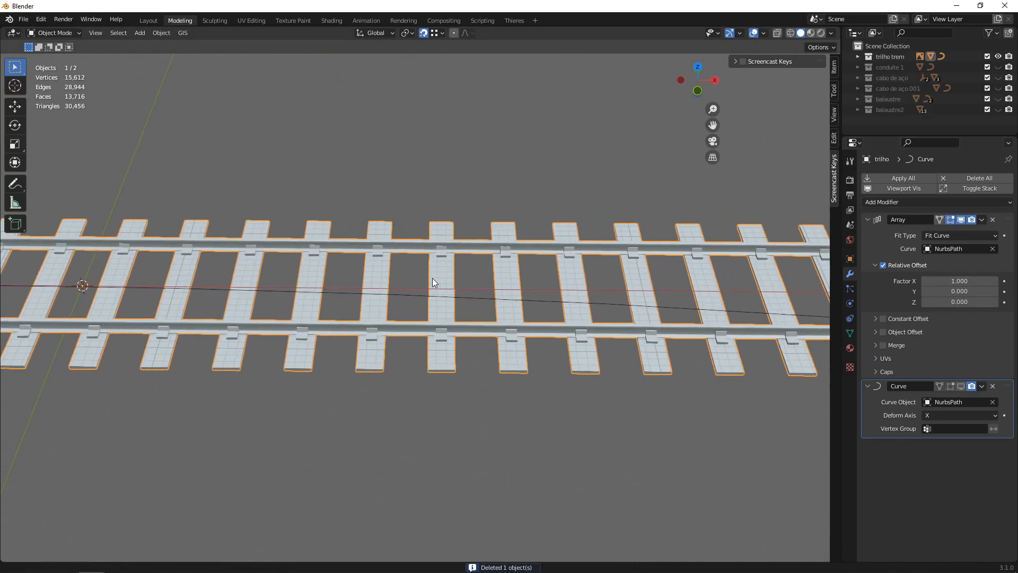
scroll(459, 268, down, 2)
shift+middle_drag(459, 268, 418, 262)
scroll(416, 262, up, 3)
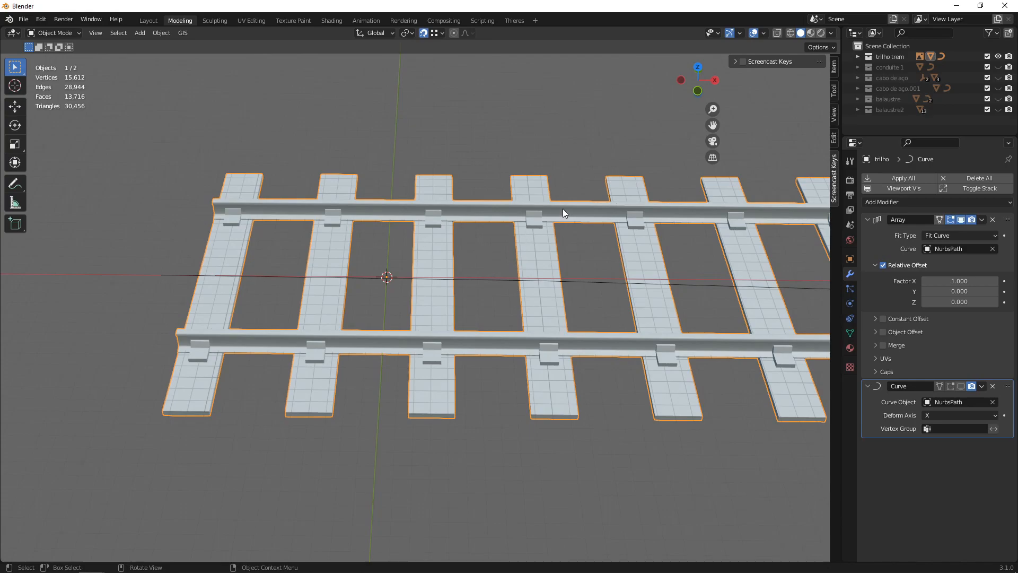
middle_drag(453, 234, 520, 241)
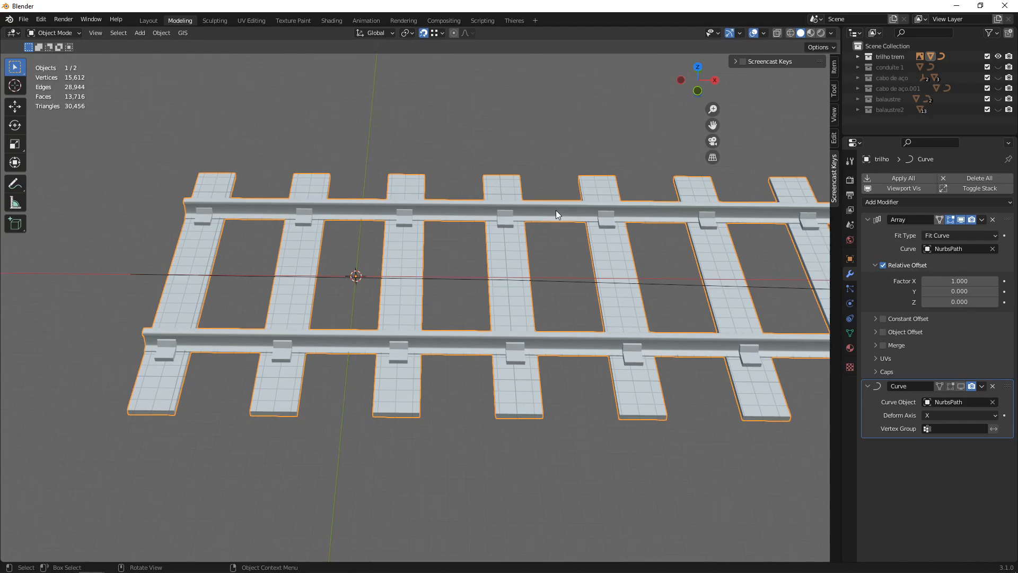
Select the end profiles of both rails in Edit Mode and scale them together by about 0.68 along Y.
scroll(444, 263, down, 1)
key(Tab)
mouse_move(444, 263)
middle_down()
mouse_move(489, 281)
mouse_move(471, 323)
middle_up()
alt+click(423, 297)
key(shift+z)
alt+shift+click(556, 261)
key(shift+z)
middle_drag(575, 315, 544, 346)
key(s)
key(y)
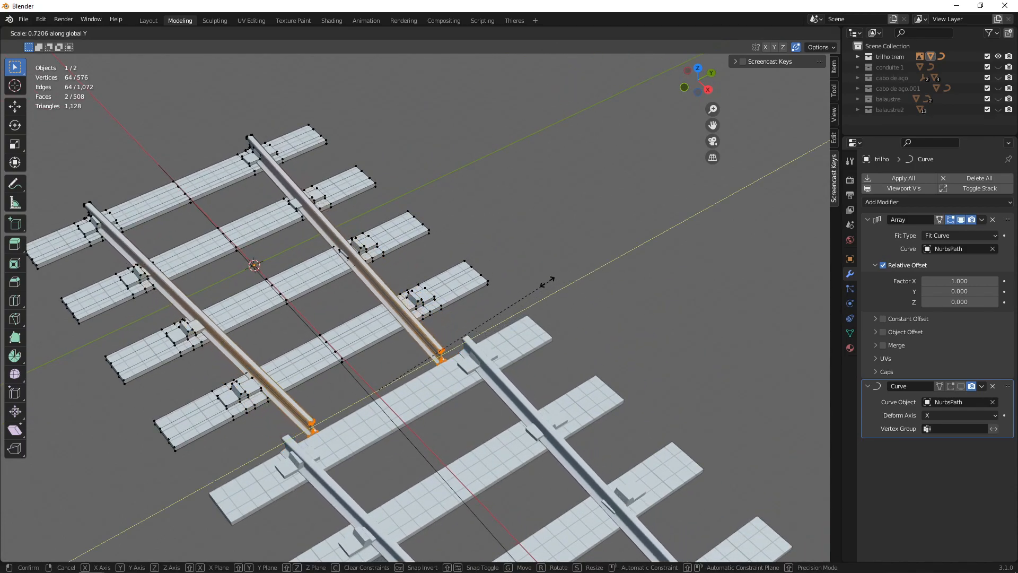
click(545, 280)
Select the end faces of both rails at the opposite, starting end of the track section.
scroll(476, 230, down, 4)
shift+middle_drag(476, 230, 455, 132)
scroll(401, 212, up, 1)
shift+middle_drag(401, 212, 390, 193)
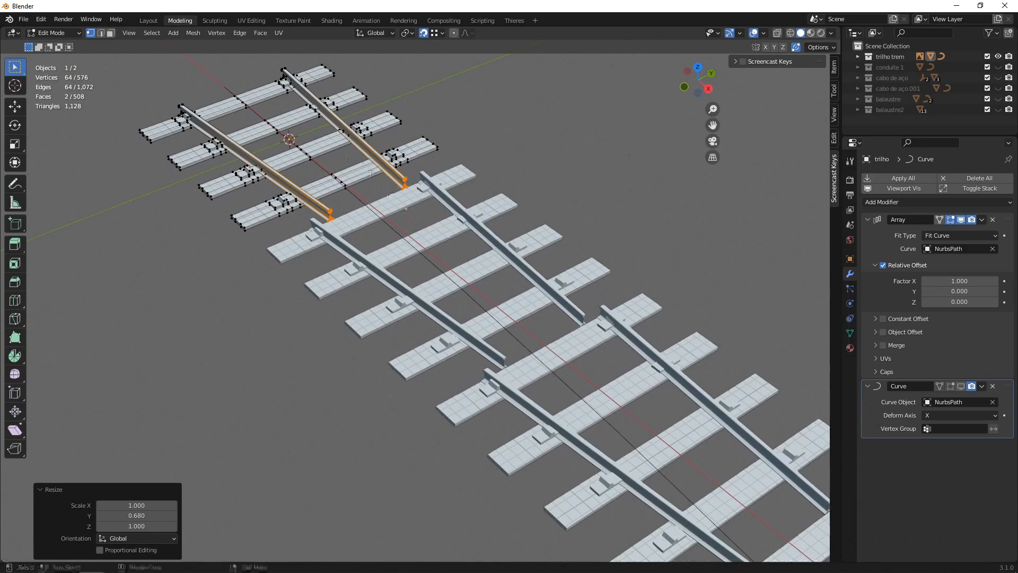
middle_drag(305, 91, 378, 253)
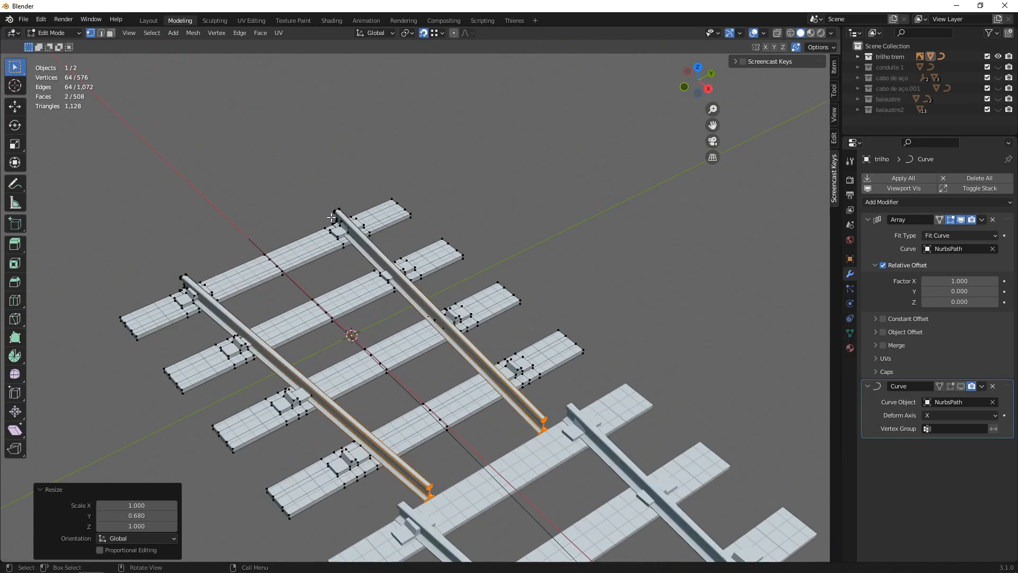
middle_drag(351, 212, 482, 228)
scroll(488, 230, up, 4)
key(3)
scroll(536, 193, up, 5)
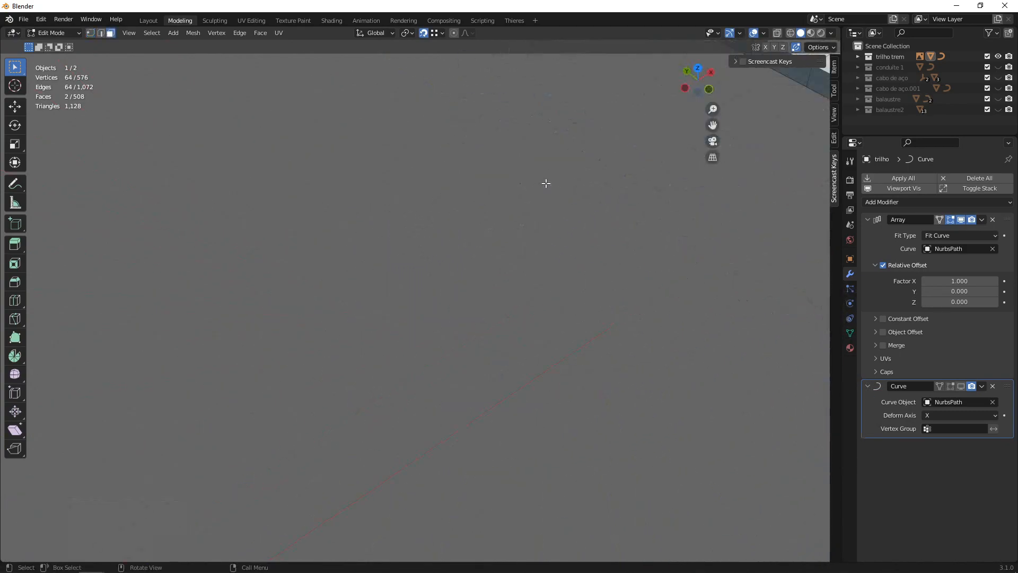
shift+middle_drag(647, 112, 482, 259)
click(580, 133)
scroll(594, 202, down, 5)
shift+middle_drag(614, 279, 460, 162)
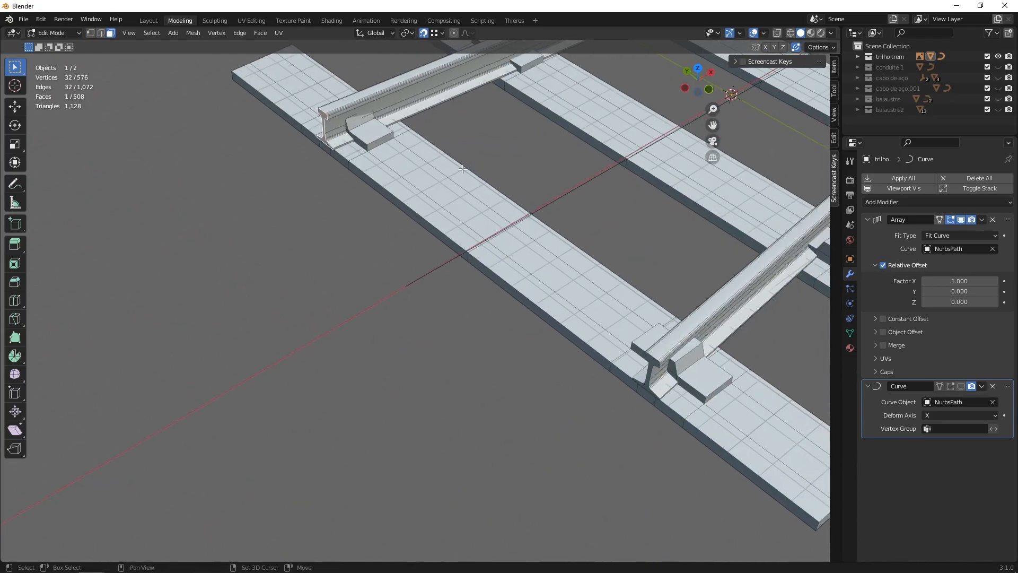
shift+click(659, 364)
scroll(478, 340, down, 4)
middle_drag(478, 339, 482, 259)
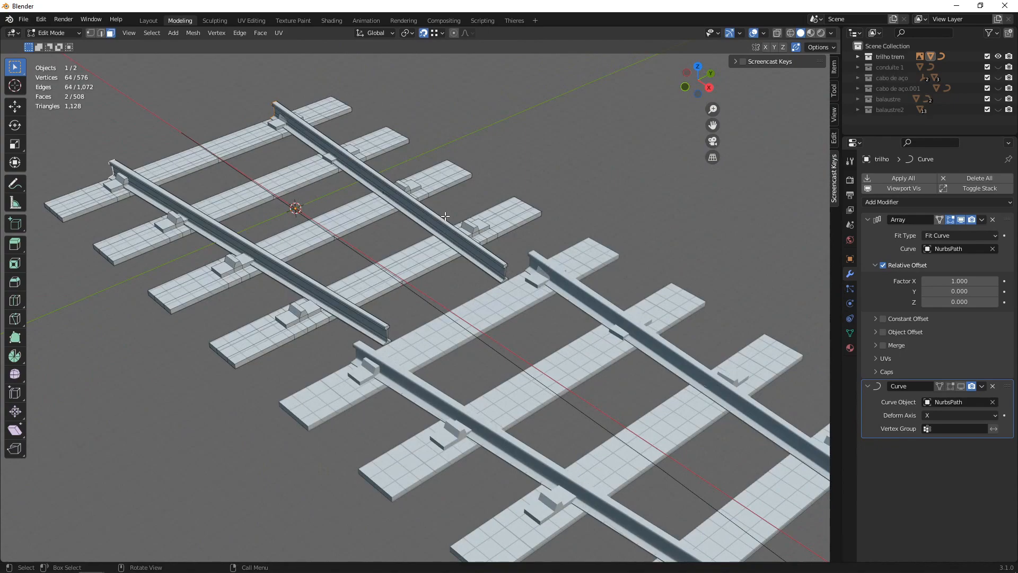
Undo the rail-end scaling, return to Object Mode and deselect the track.
shift+middle_drag(555, 305, 513, 240)
middle_drag(601, 326, 594, 318)
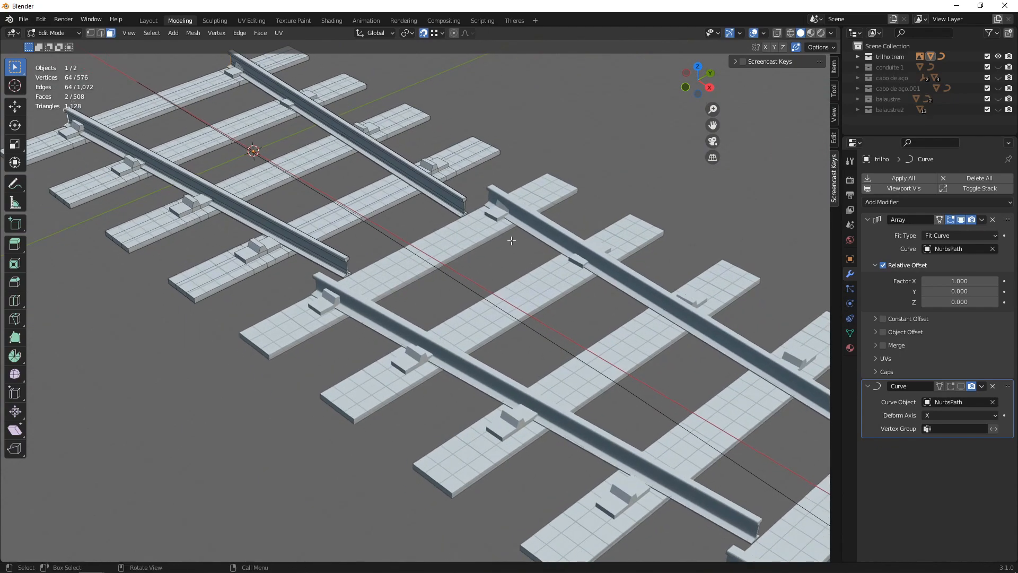
scroll(466, 276, down, 1)
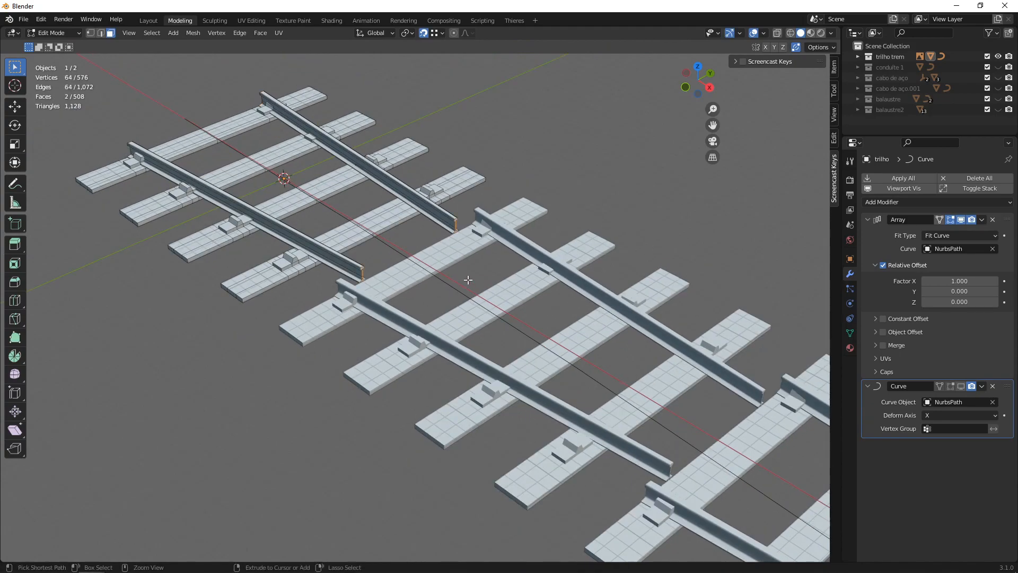
key(1)
middle_drag(468, 279, 491, 275)
key(Tab)
click(415, 211)
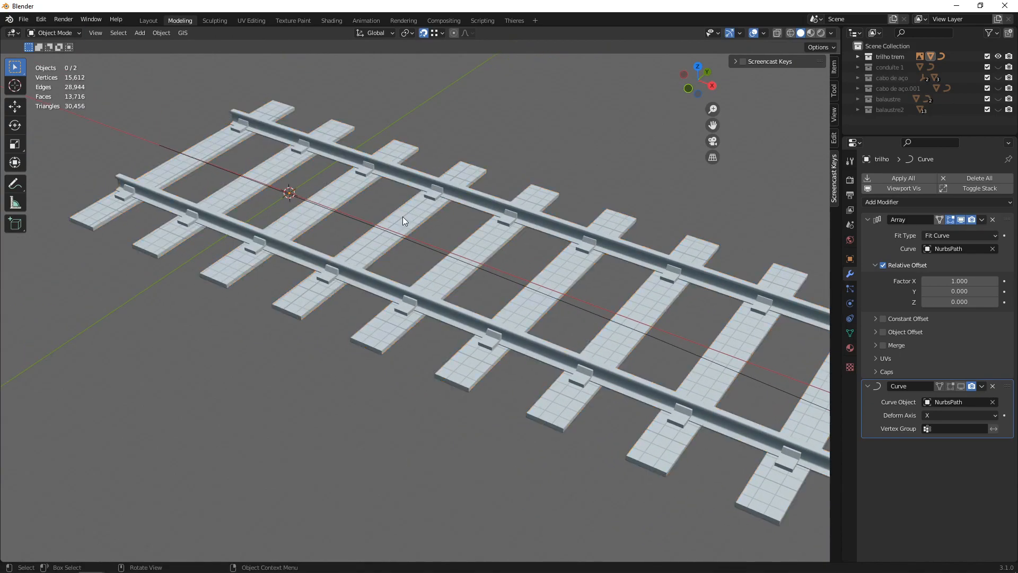
Examine how the repeated track sections join along the straight rails.
middle_drag(415, 212, 420, 234)
scroll(264, 209, up, 2)
shift+middle_drag(664, 255, 598, 276)
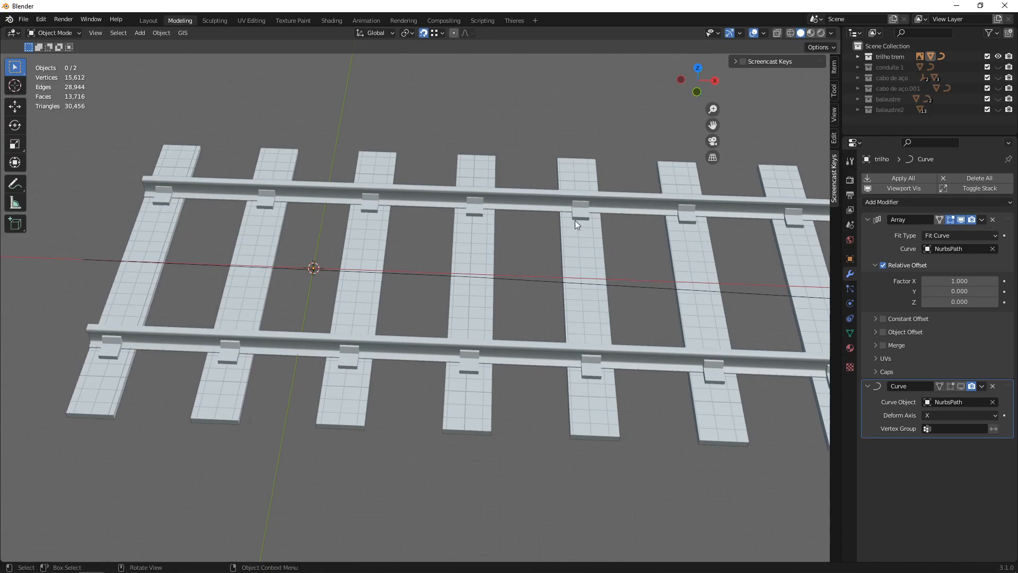
shift+middle_drag(583, 214, 587, 230)
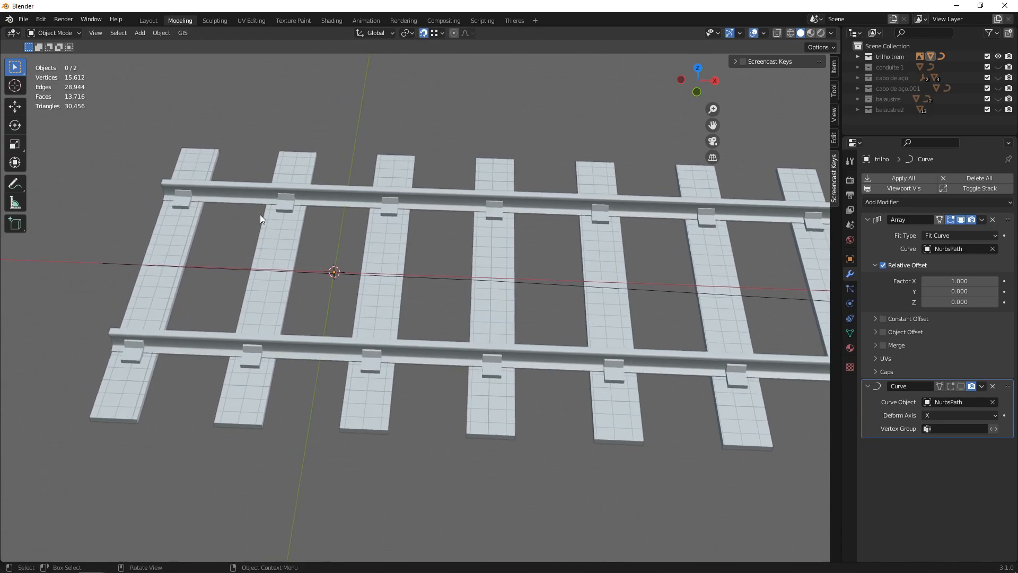
scroll(494, 239, down, 1)
shift+middle_drag(563, 261, 393, 240)
shift+middle_drag(509, 264, 657, 270)
scroll(308, 233, up, 1)
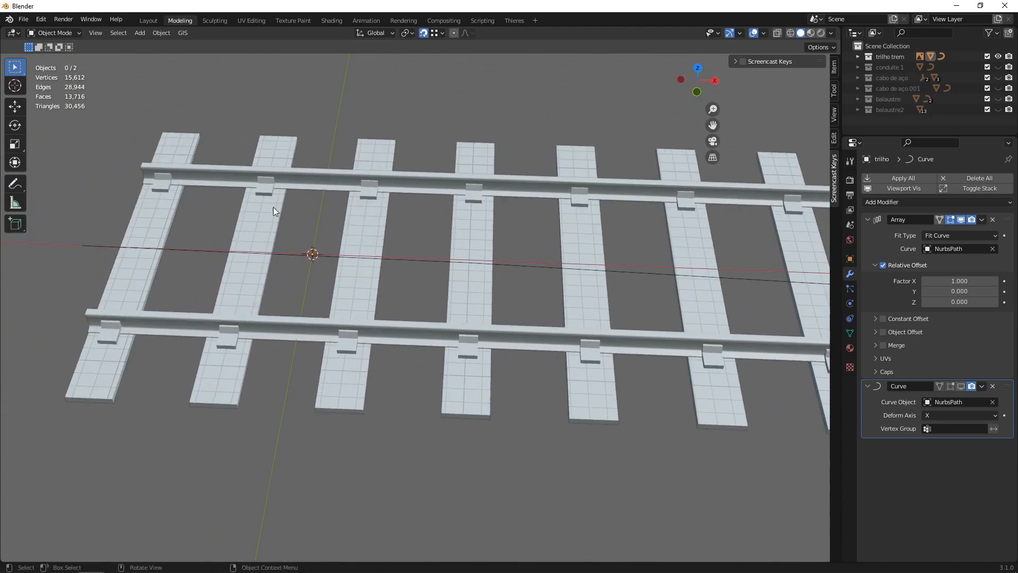
Check the original track section's mesh in Edit Mode, return to Object Mode and deselect the track.
click(519, 187)
key(Tab)
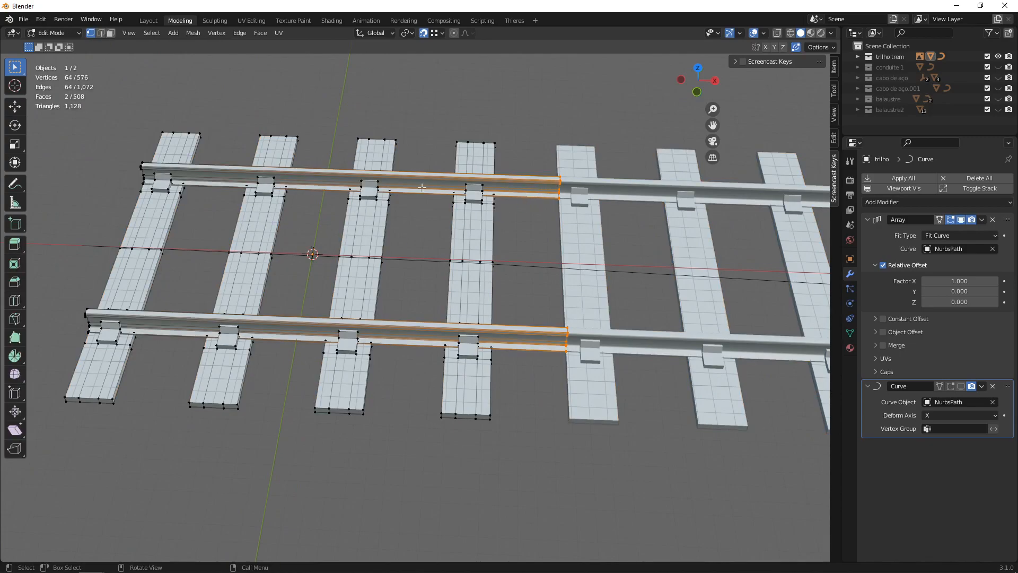
key(Tab)
click(478, 129)
Hide the trilho trem collection, show the conduite 1 collection and select the corrugated conduit.
click(998, 56)
click(998, 67)
click(457, 301)
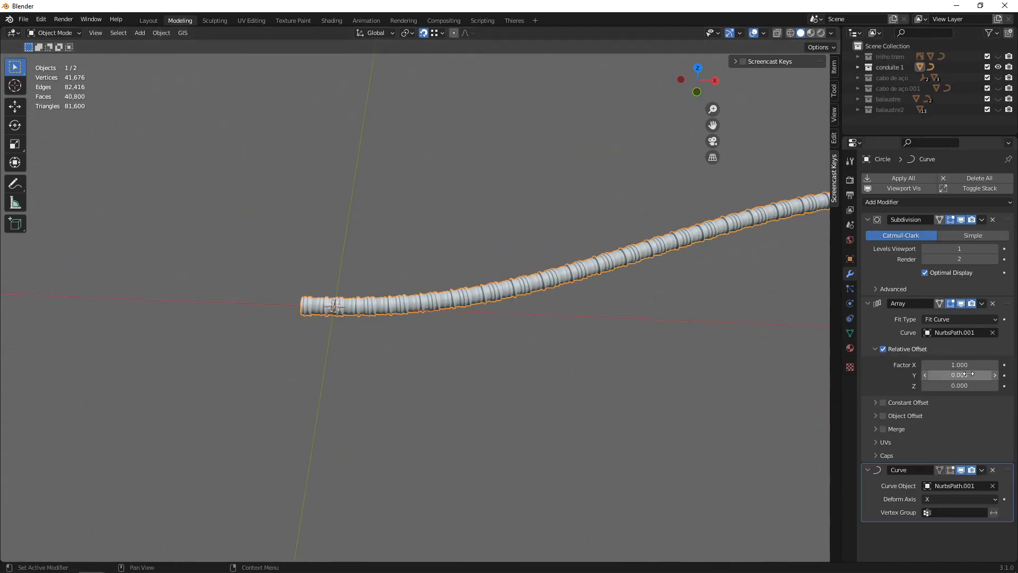
Turn off the conduit's Curve and Array modifiers in the viewport and inspect the single module's mesh in Edit Mode.
click(961, 470)
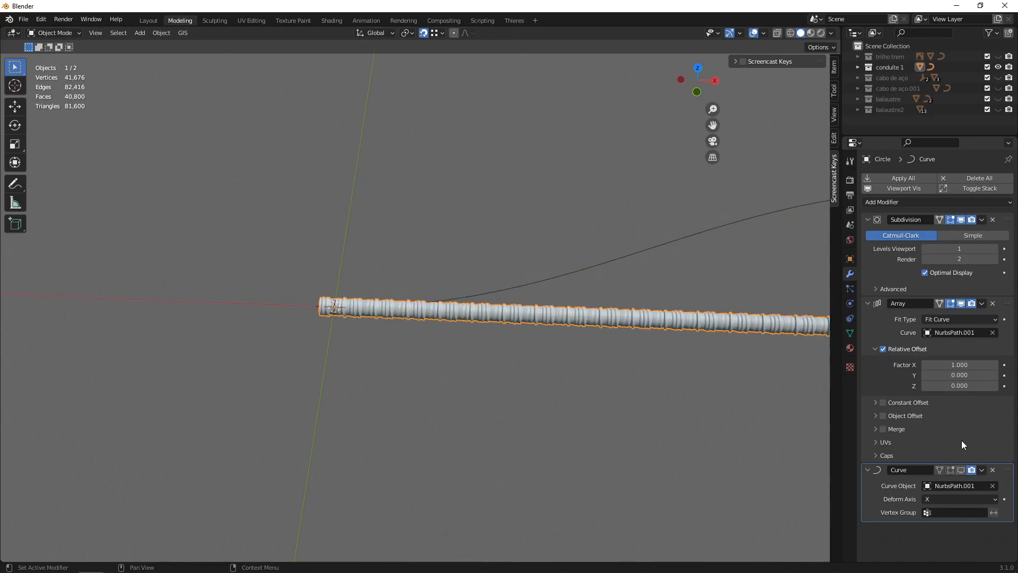
click(961, 303)
scroll(443, 400, up, 5)
shift+middle_drag(442, 400, 411, 315)
scroll(444, 291, up, 3)
key(Tab)
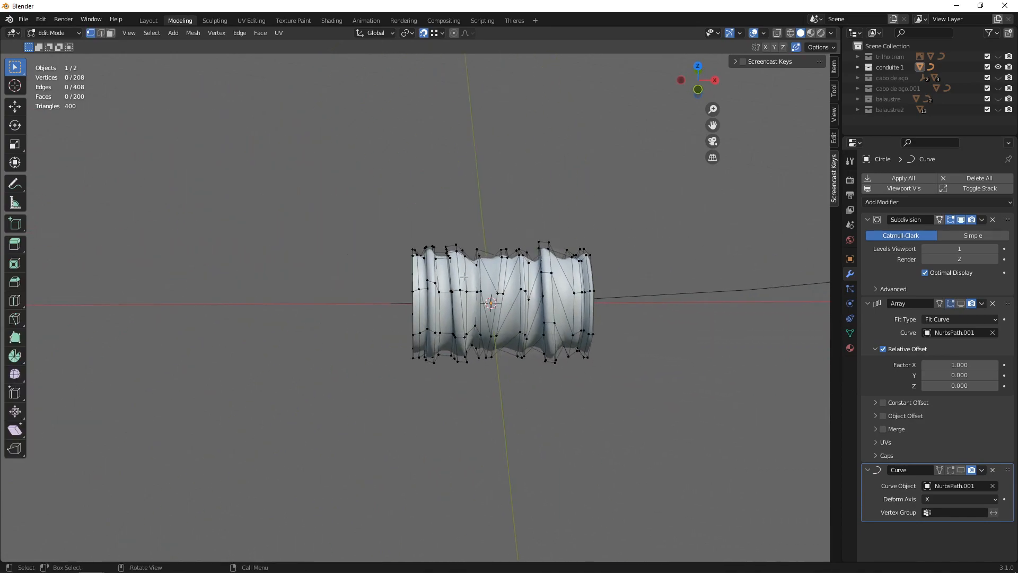
scroll(512, 292, up, 2)
shift+middle_drag(511, 291, 447, 297)
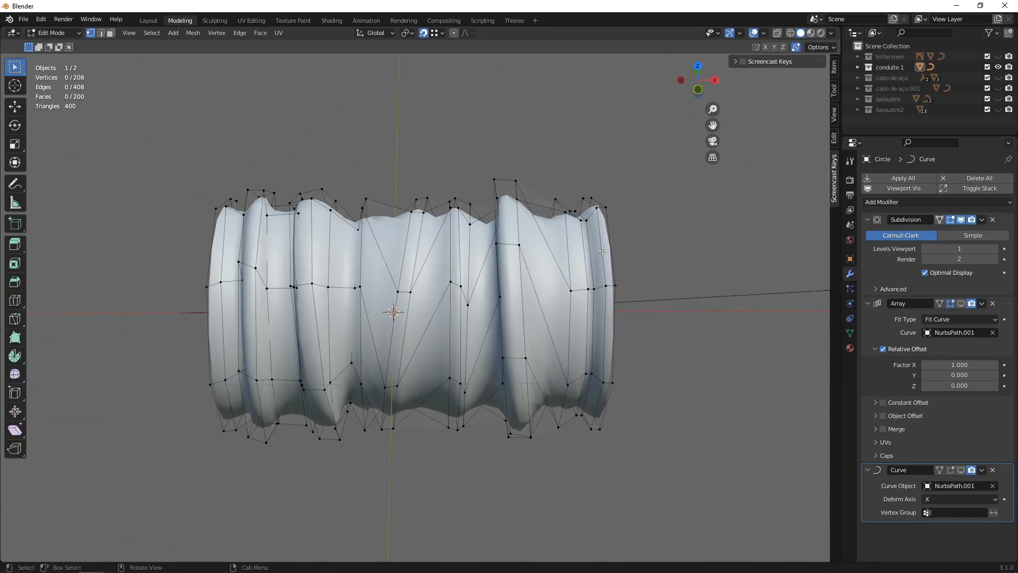
Return to Object Mode, deselect the conduit module and examine its smooth ribbed surface up close.
key(Tab)
scroll(497, 311, down, 4)
key(alt+a)
middle_drag(432, 307, 428, 307)
shift+middle_drag(428, 307, 370, 300)
scroll(402, 287, up, 4)
shift+middle_drag(247, 259, 339, 253)
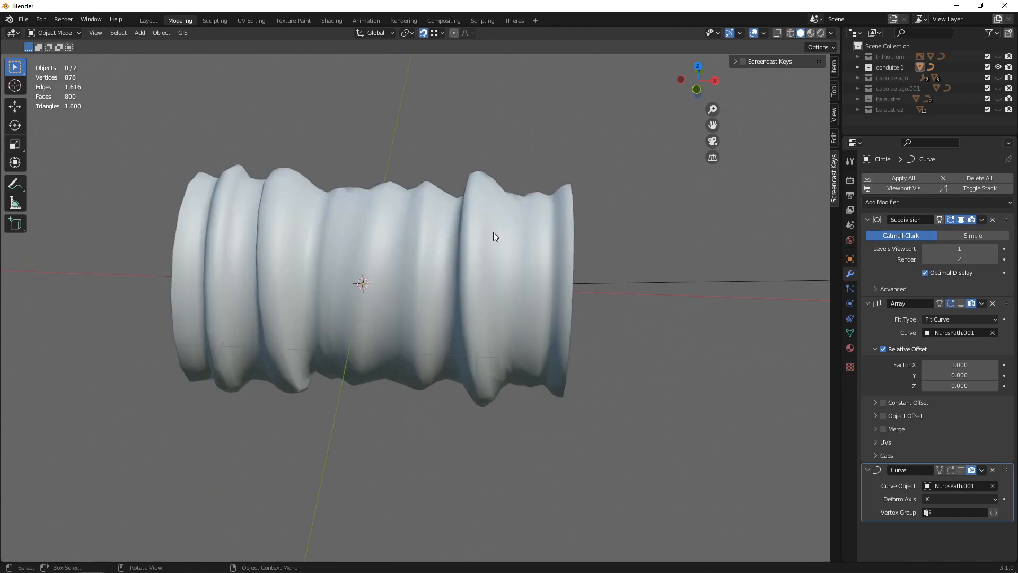
Select an edge loop near the conduit module's middle, rotate it about the global X axis and return to Object Mode.
key(Tab)
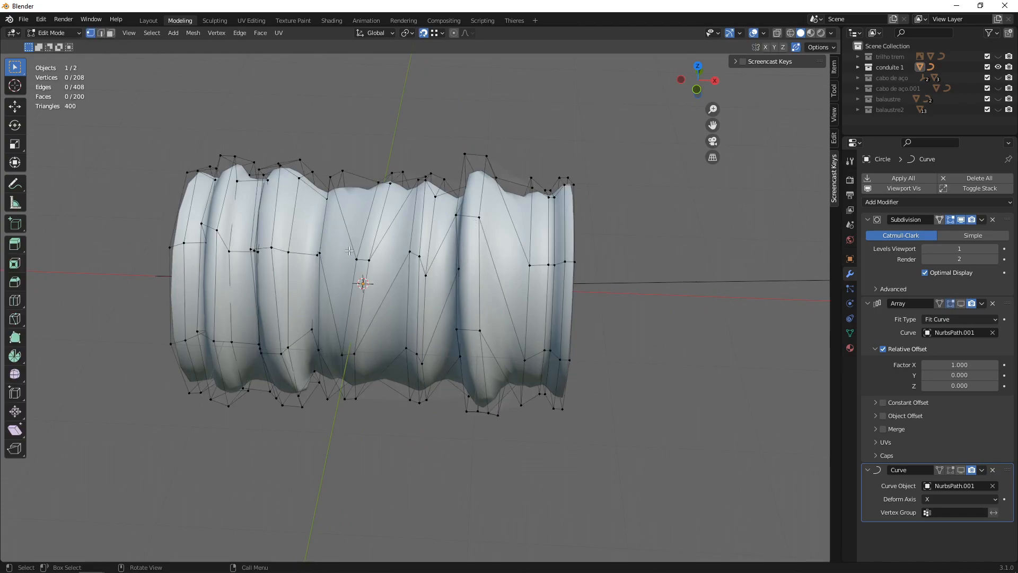
shift+middle_drag(334, 239, 352, 240)
scroll(420, 244, down, 3)
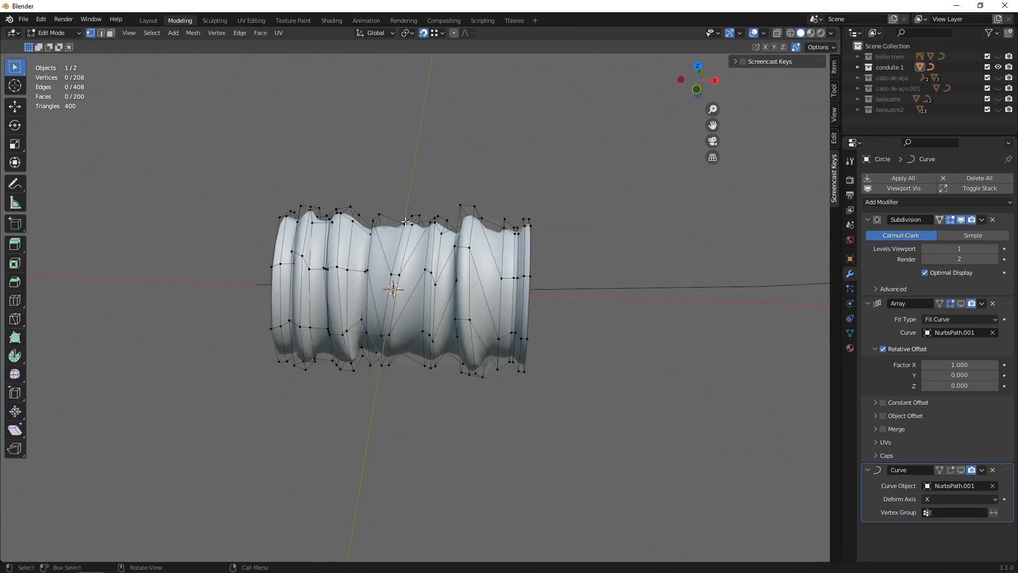
middle_drag(522, 279, 493, 276)
key(2)
alt+click(362, 249)
key(r)
key(y)
key(x)
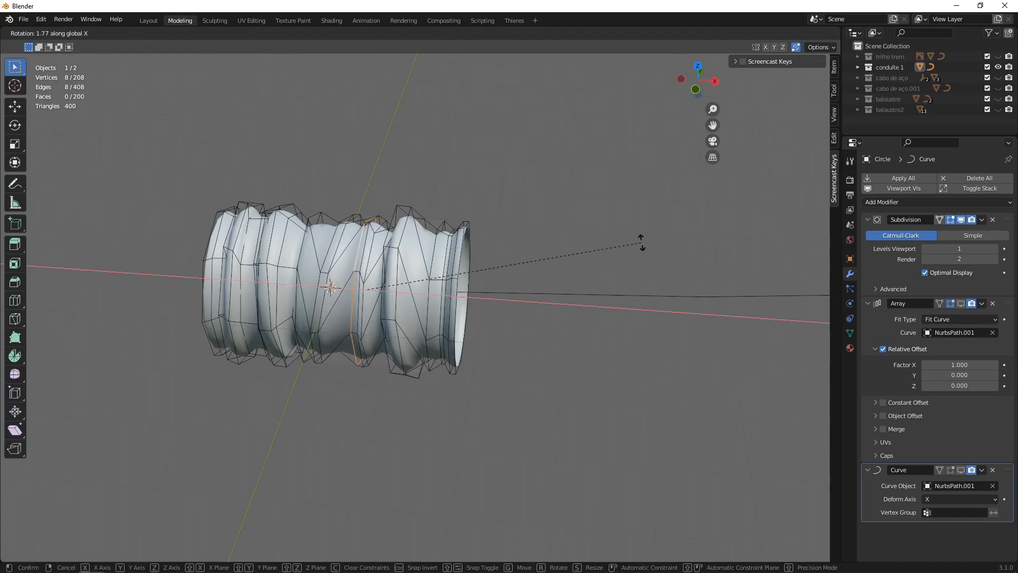
click(750, 284)
middle_drag(373, 272, 377, 257)
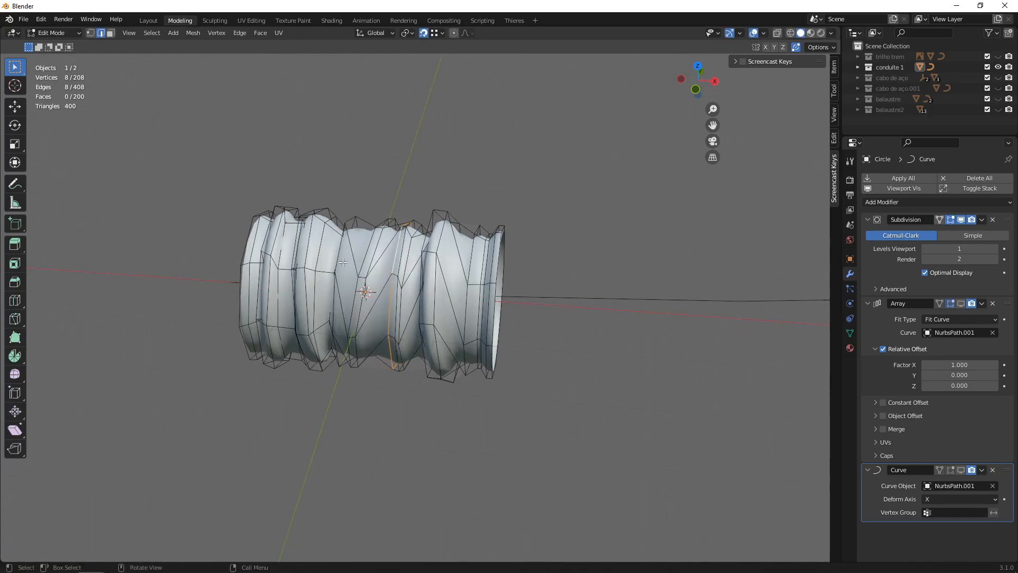
scroll(427, 249, down, 2)
key(Tab)
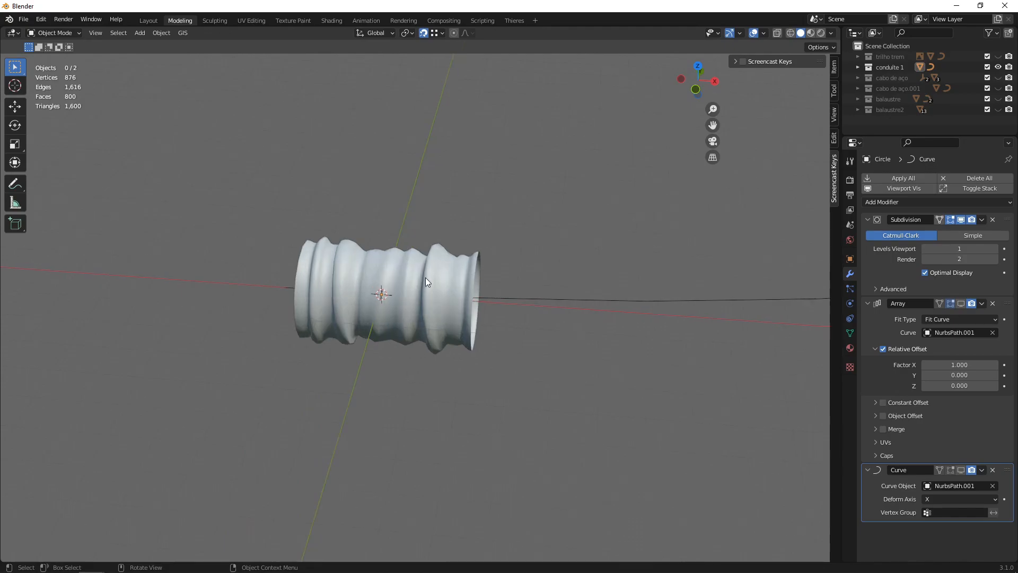
Select the conduit module and compare it with its Subdivision modifier turned off and on in the viewport.
scroll(437, 287, up, 4)
click(412, 282)
click(961, 219)
click(962, 220)
click(961, 220)
click(961, 220)
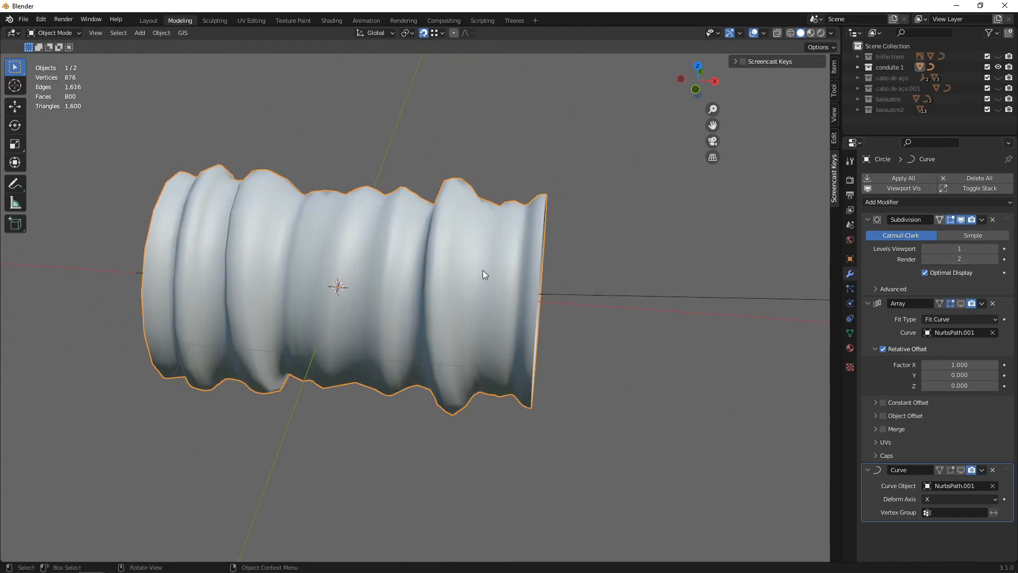
Show the conduit's Array modifier in the viewport while keeping the Curve modifier hidden.
middle_drag(230, 218, 491, 267)
scroll(389, 282, up, 4)
click(961, 304)
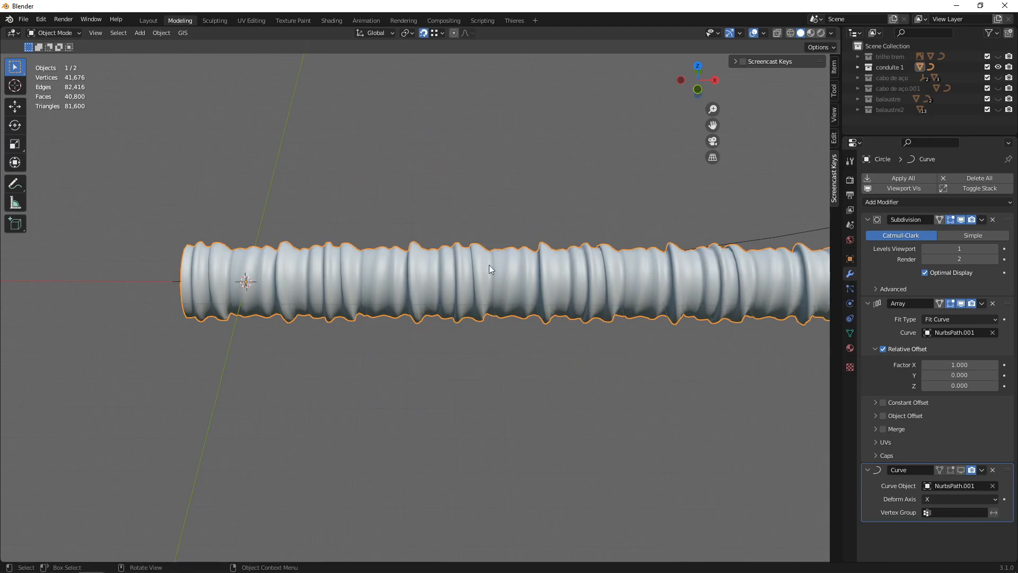
Enable Merge in the conduit's Array modifier and check the joints between the repeated modules.
scroll(414, 259, up, 5)
scroll(507, 283, up, 3)
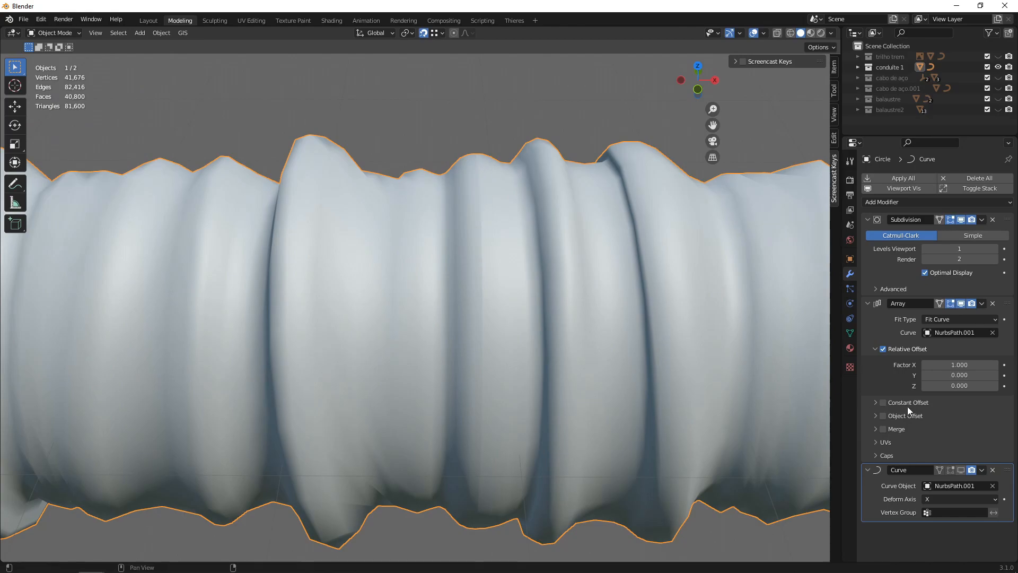
click(883, 429)
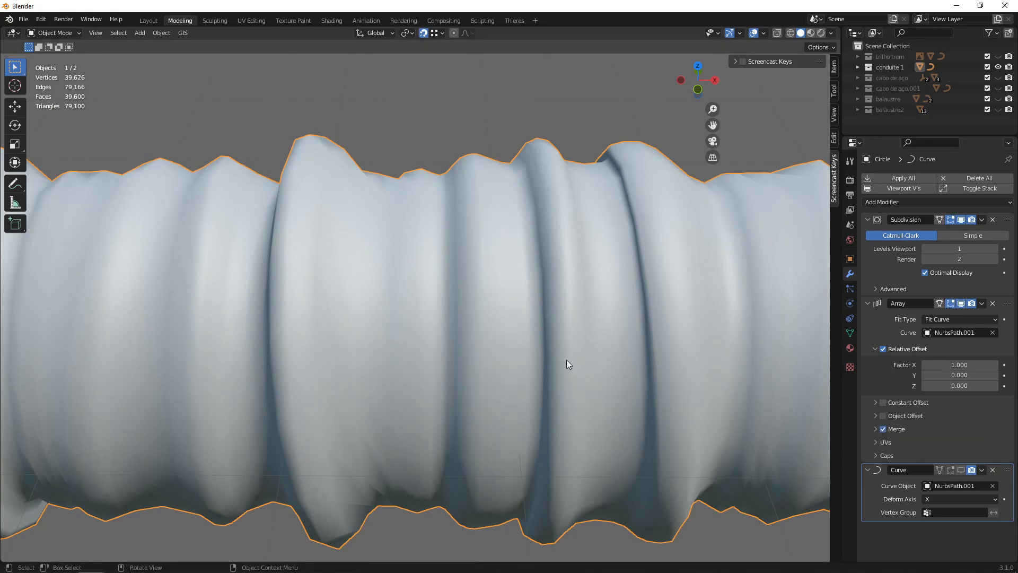
scroll(495, 245, down, 3)
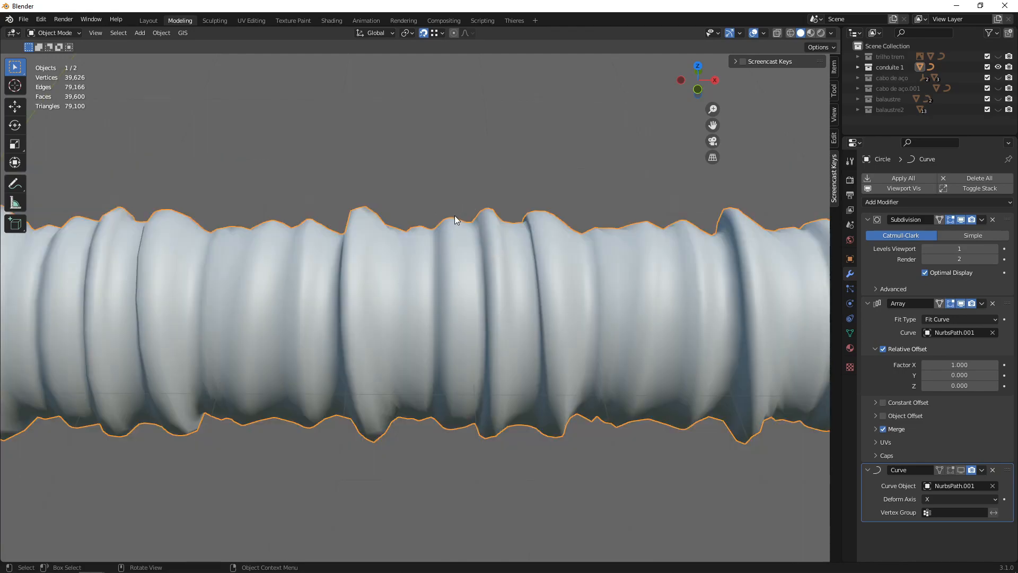
scroll(447, 295, down, 1)
scroll(511, 277, down, 3)
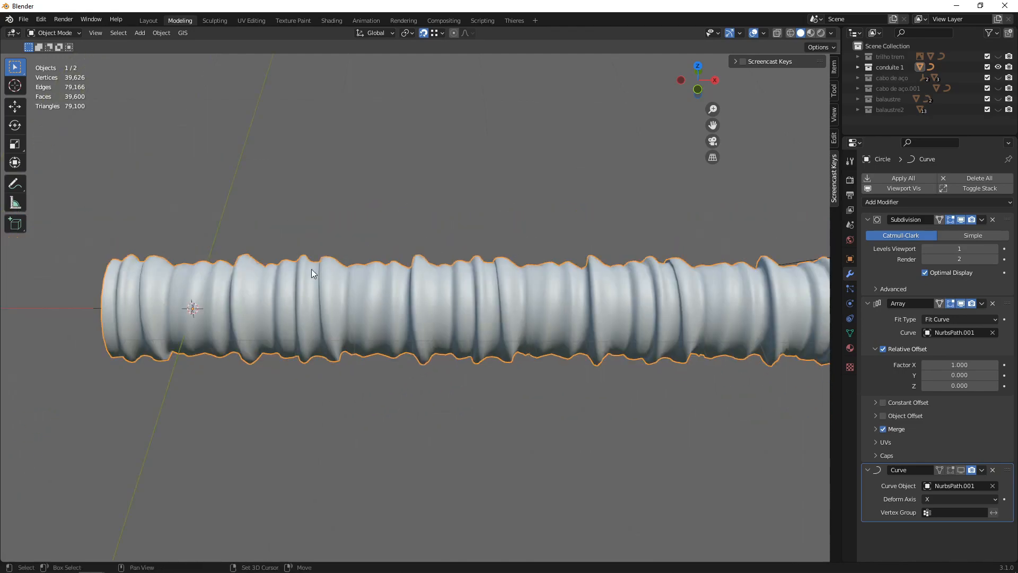
shift+middle_drag(315, 268, 472, 283)
Hide the conduit's Array modifier in the viewport to isolate the single module.
click(962, 303)
scroll(318, 292, up, 4)
shift+middle_drag(185, 300, 411, 301)
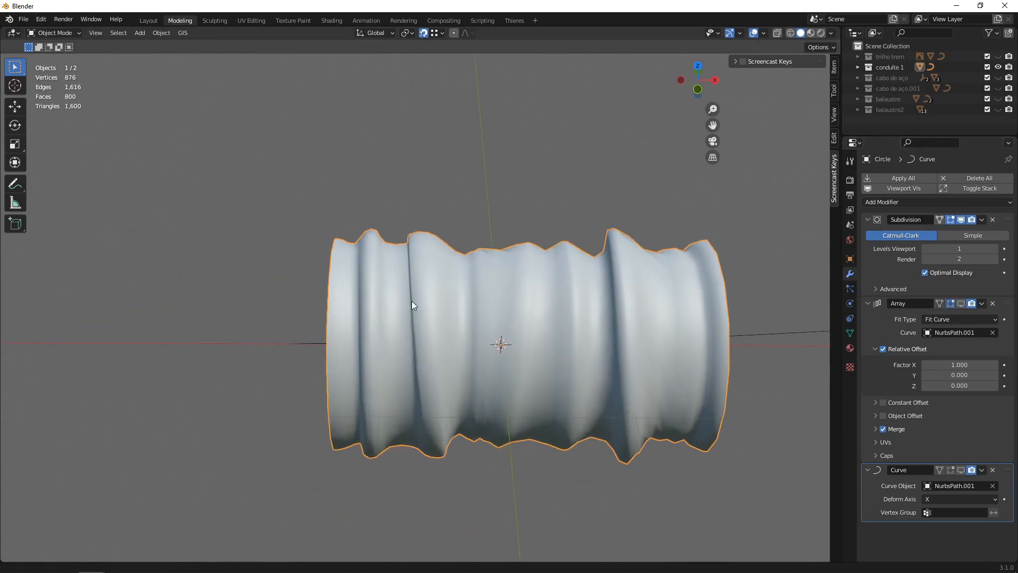
Select the edge loops at both open ends of the conduit module in Edit Mode, then return to Object Mode.
key(Tab)
shift+middle_drag(474, 316, 455, 228)
alt+click(519, 228)
middle_drag(520, 228, 465, 240)
alt+shift+click(437, 228)
scroll(534, 237, down, 5)
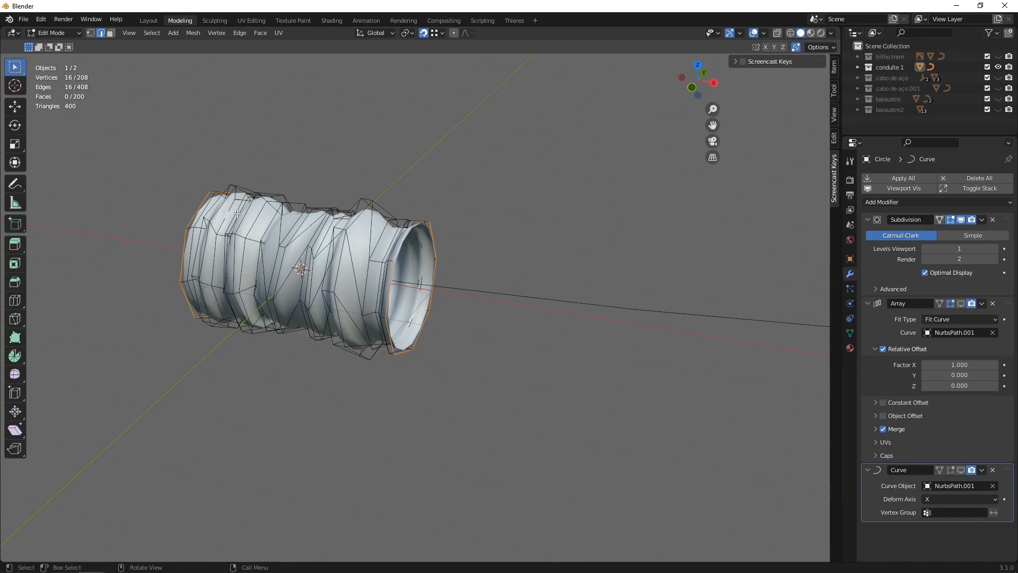
key(Tab)
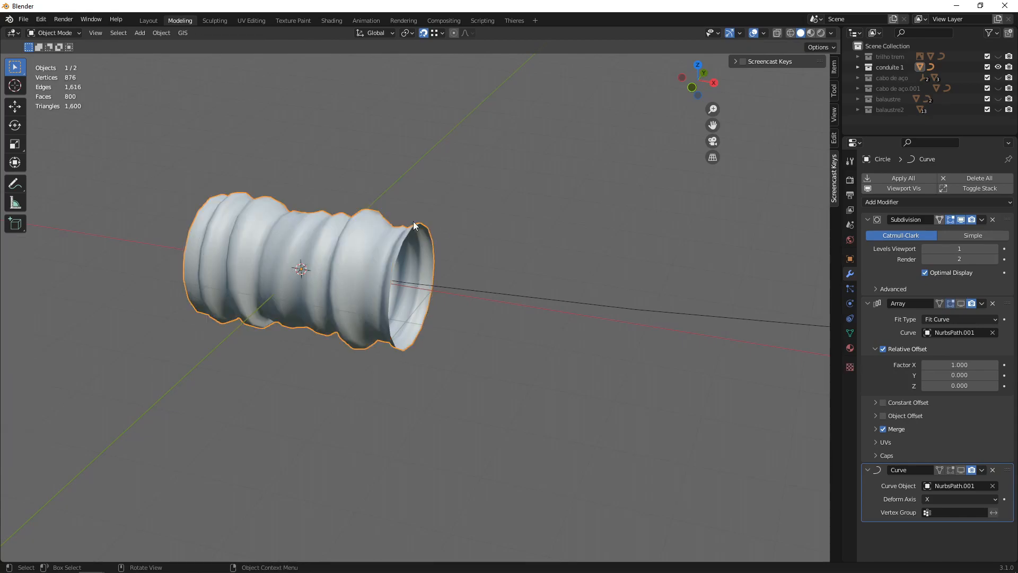
Show the conduit's Array modifier in the viewport again and examine the straight repeated conduit along its length.
click(961, 303)
scroll(461, 320, down, 5)
scroll(578, 324, up, 3)
shift+middle_drag(594, 330, 535, 331)
scroll(425, 330, up, 1)
shift+middle_drag(626, 332, 461, 323)
scroll(461, 322, down, 2)
shift+middle_drag(295, 299, 155, 293)
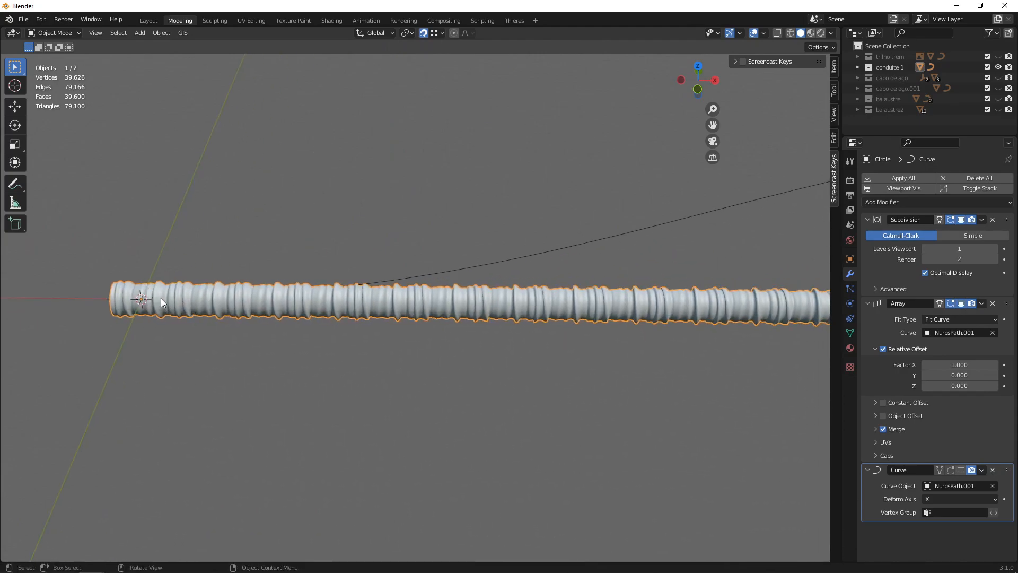
shift+middle_drag(574, 308, 343, 314)
scroll(343, 314, down, 4)
shift+middle_drag(501, 309, 511, 328)
shift+middle_drag(254, 328, 375, 323)
scroll(419, 312, up, 6)
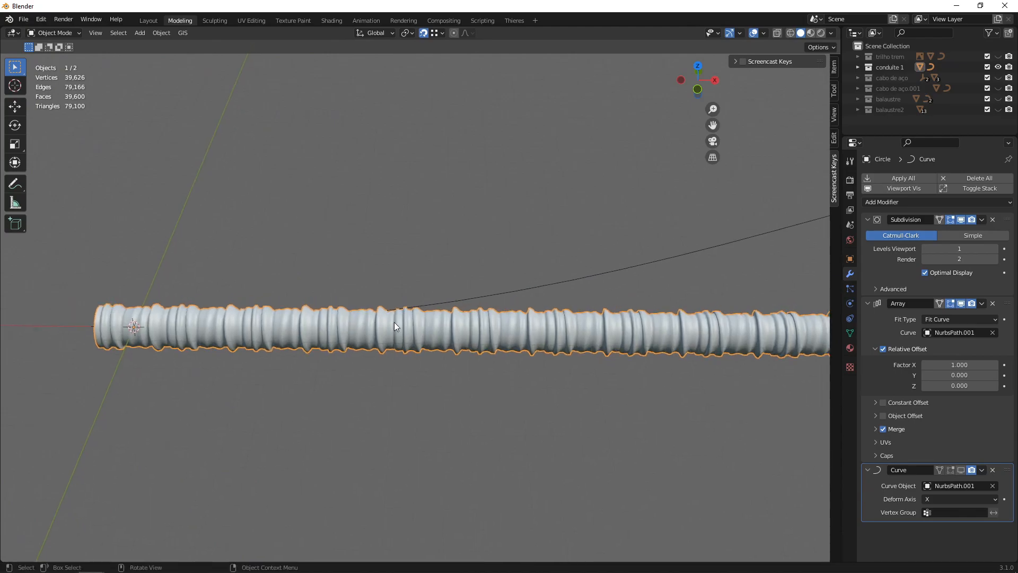
Turn on the conduit's Curve modifier in the viewport and view the bent conduit to its far end.
click(962, 470)
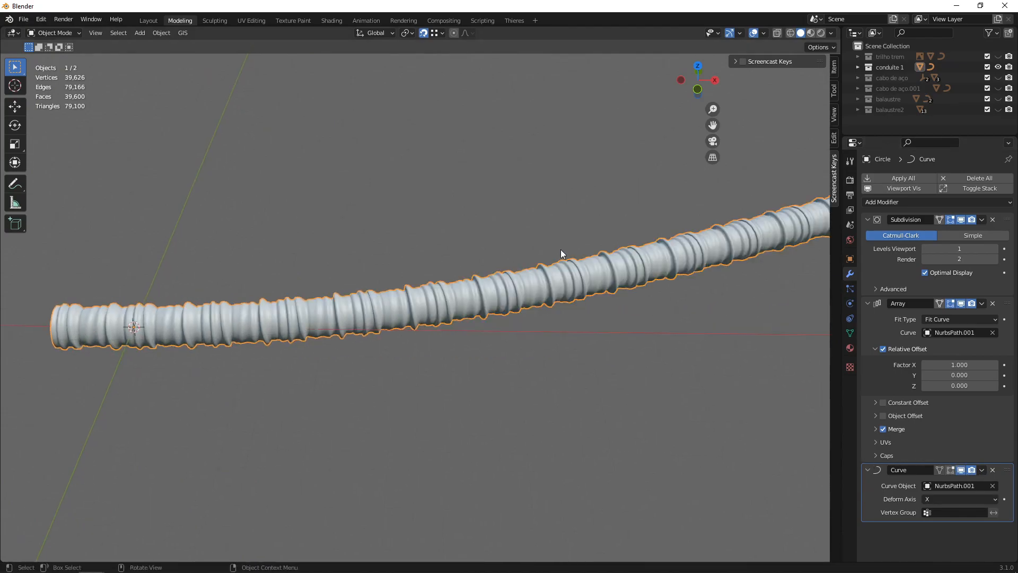
scroll(395, 298, down, 5)
shift+middle_drag(395, 298, 279, 316)
scroll(500, 246, down, 4)
shift+middle_drag(572, 283, 424, 224)
middle_drag(560, 415, 402, 171)
Select the path curve inside the conduit's open end and enter Edit Mode on it.
key(Tab)
key(Tab)
scroll(406, 316, up, 3)
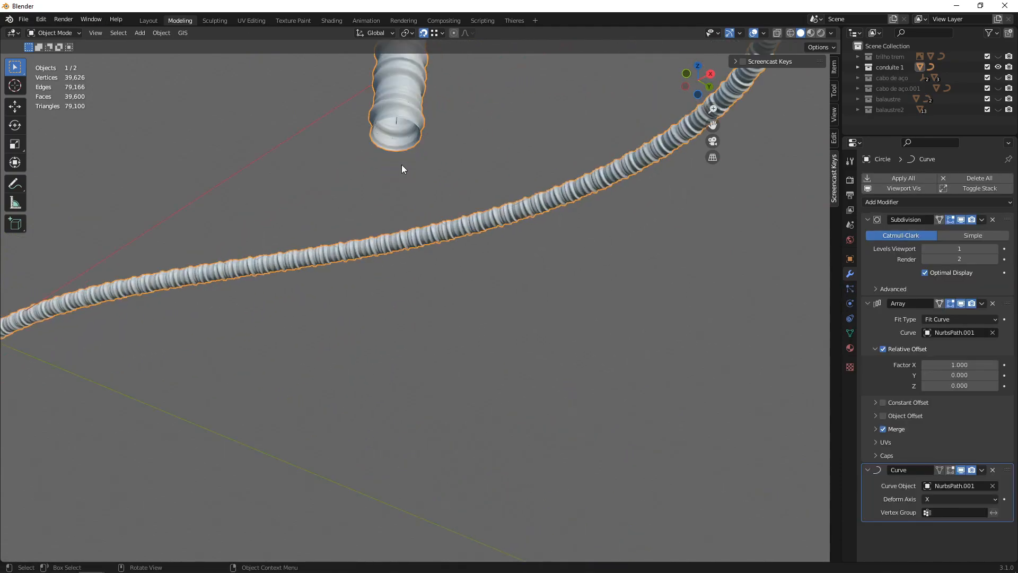
click(397, 123)
key(Tab)
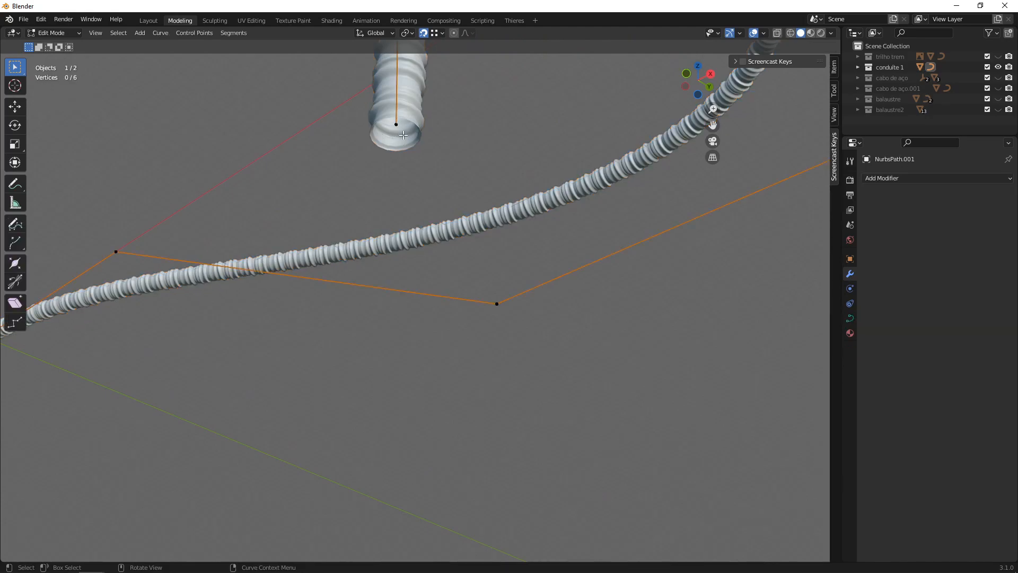
Extrude five new points in a sweeping bend from the path's end point to lengthen the conduit, then return to Object Mode.
middle_drag(403, 134, 410, 174)
key(e)
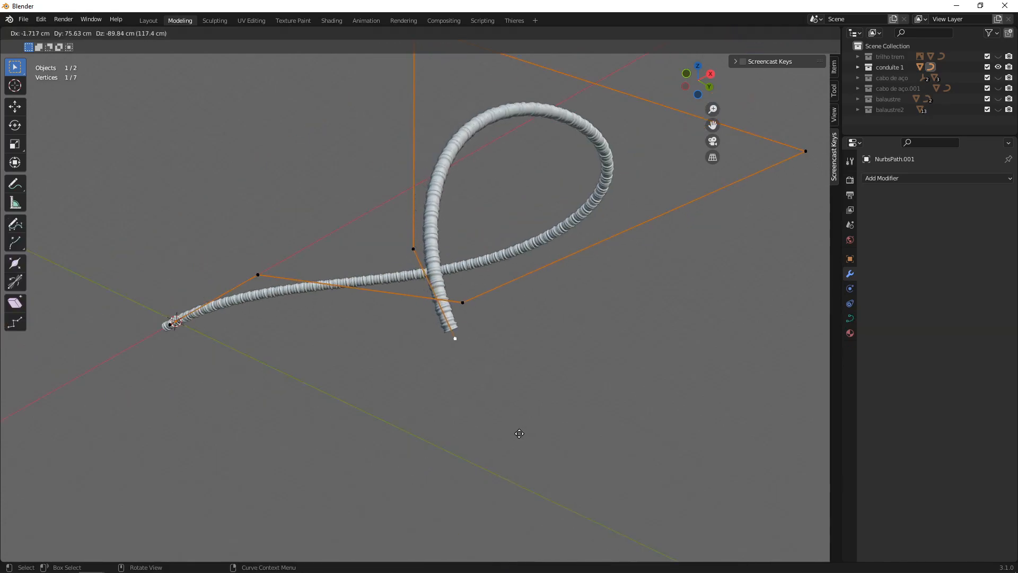
click(519, 434)
key(e)
click(508, 458)
key(e)
click(653, 440)
shift+middle_drag(653, 440, 516, 426)
key(e)
click(620, 354)
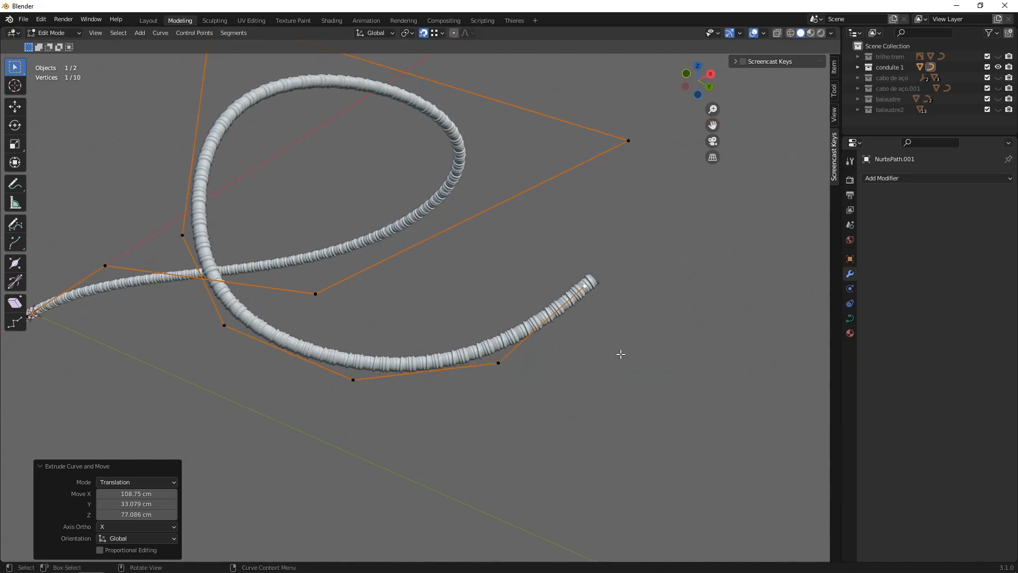
key(e)
click(685, 232)
scroll(637, 281, down, 3)
middle_drag(523, 283, 549, 309)
key(Tab)
Deselect the path, hide the conduite 1 collection and show the cabo de aço collection.
click(596, 221)
middle_drag(441, 254, 458, 285)
click(998, 67)
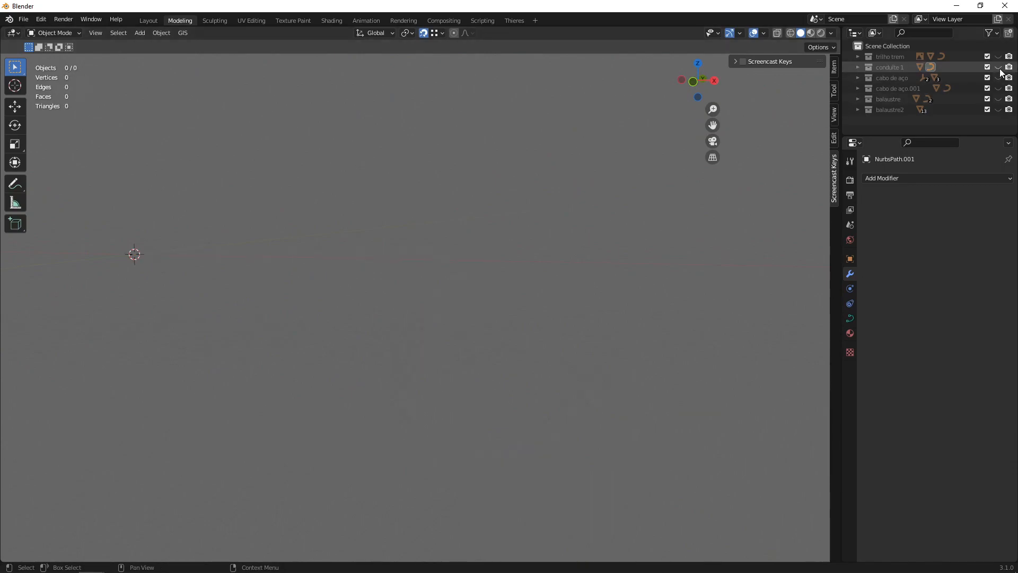
click(998, 77)
middle_drag(259, 216, 394, 265)
scroll(394, 266, up, 2)
Hide the cabo de aço collection, show cabo de aço.001 and select its twisted steel cable.
click(998, 78)
click(998, 88)
shift+middle_drag(326, 218, 400, 313)
click(460, 348)
key(Tab)
scroll(400, 313, up, 2)
key(Tab)
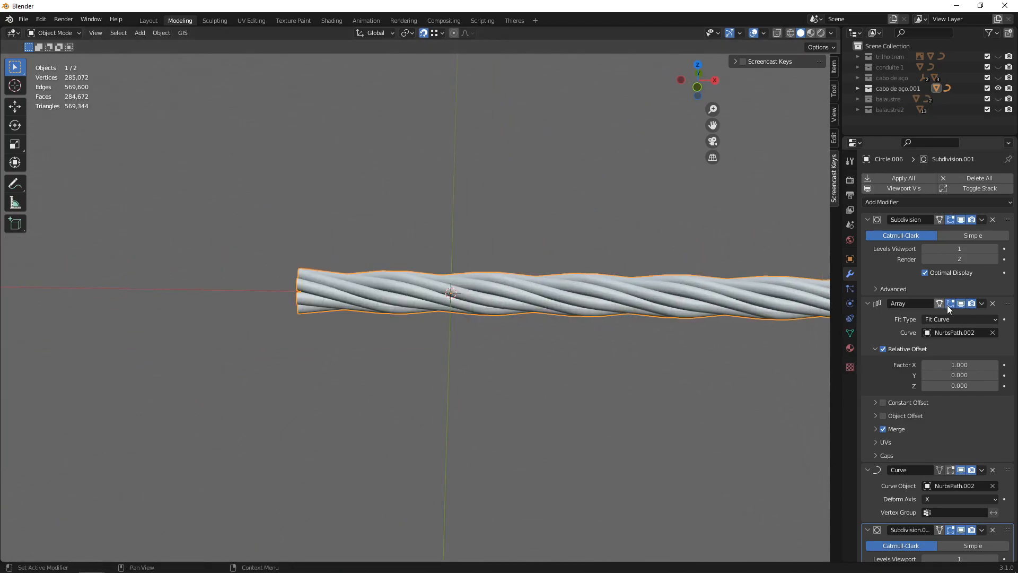
Turn off the steel cable's Array and Curve modifiers in the viewport to isolate its base module.
click(962, 306)
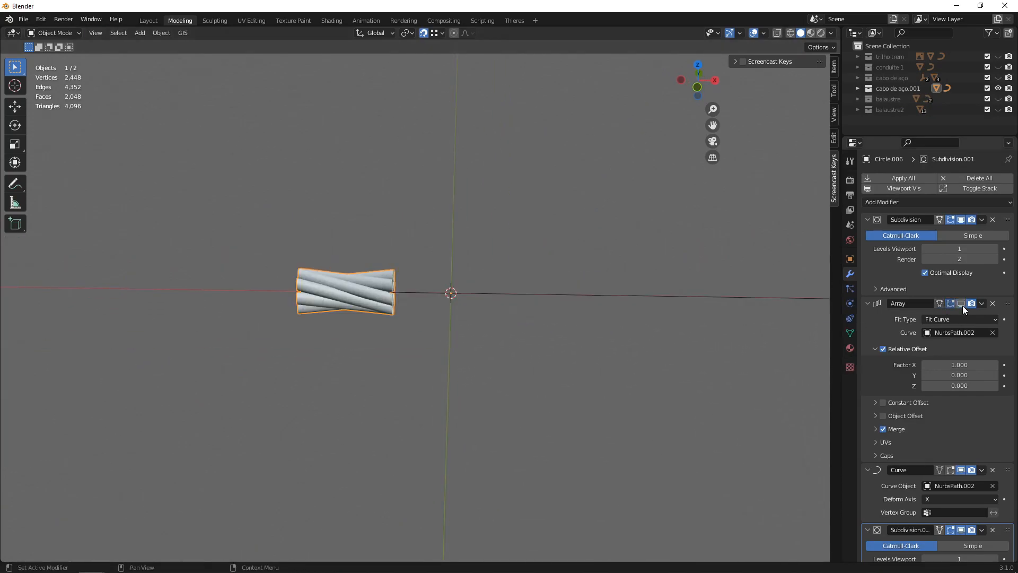
click(961, 469)
middle_drag(742, 363, 426, 298)
scroll(469, 275, up, 3)
Select the strand profile rings at one end of the cable module in Edit Mode using wireframe display.
key(Tab)
scroll(450, 305, down, 2)
mouse_move(517, 318)
middle_down()
mouse_move(563, 328)
mouse_move(508, 303)
middle_up()
scroll(508, 304, up, 2)
drag(393, 156, 513, 351)
middle_drag(490, 266, 439, 265)
key(shift+z)
middle_drag(362, 249, 388, 244)
drag(305, 149, 405, 366)
Duplicate the selected strand profile rings and move the copy -46.394 cm along Y.
key(g)
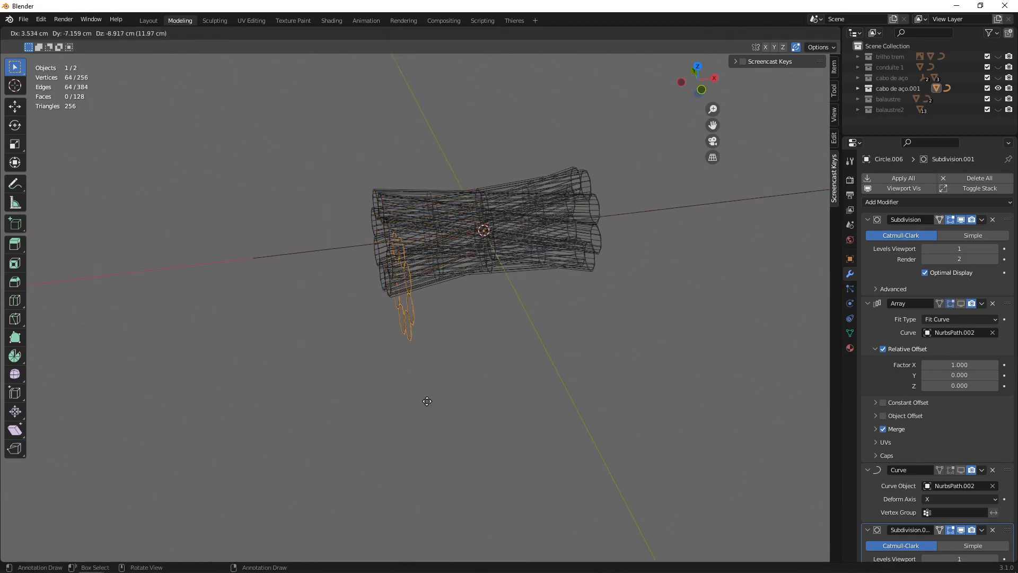
key(y)
click(448, 461)
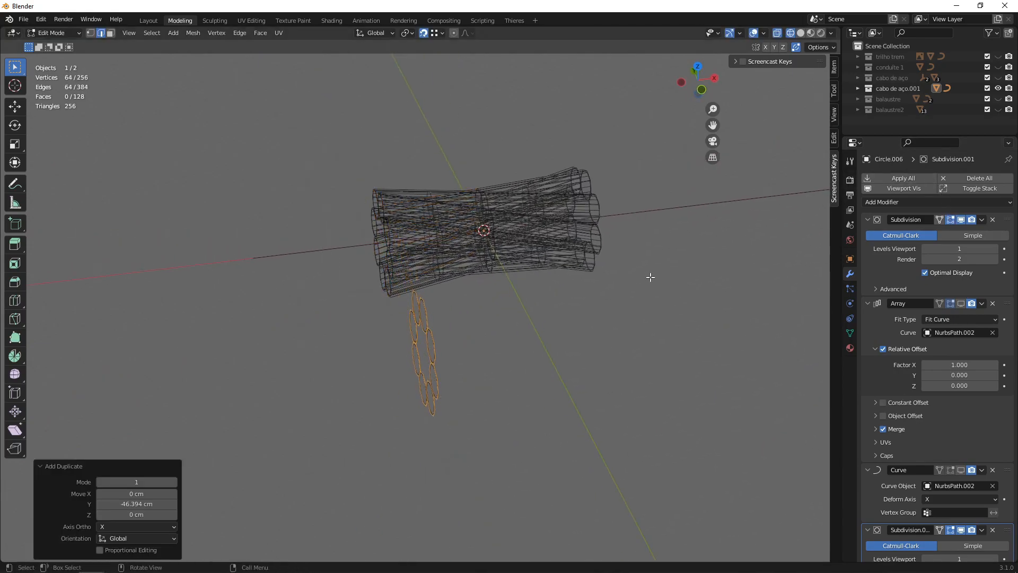
Separate the duplicated strand rings into their own object and open that object in Edit Mode.
key(p)
click(395, 375)
key(Tab)
middle_drag(439, 352, 563, 452)
click(472, 311)
key(Tab)
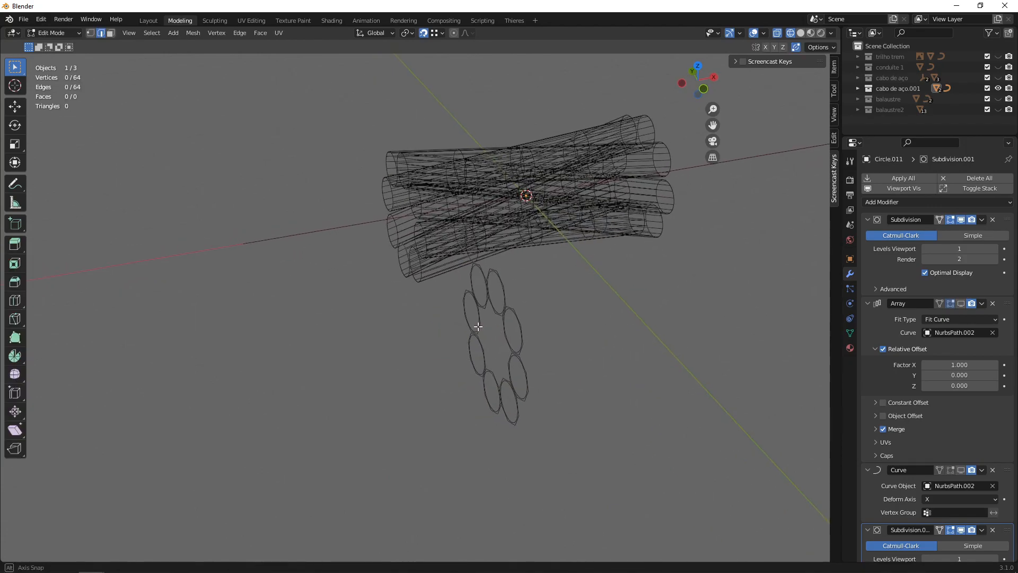
Select all the separated rings and remove the object's Array and both Subdivision modifiers, keeping only Curve.
key(a)
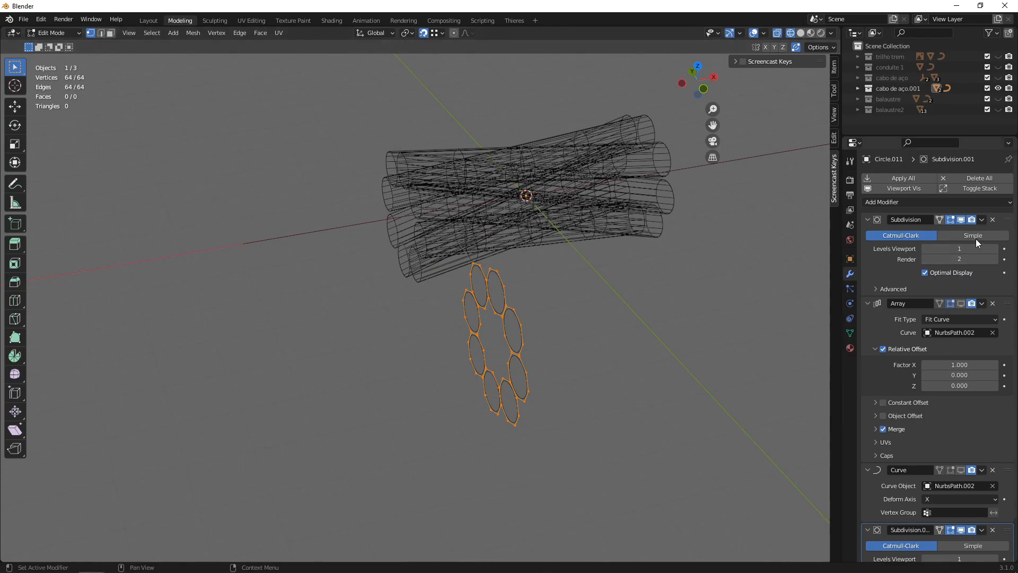
click(993, 220)
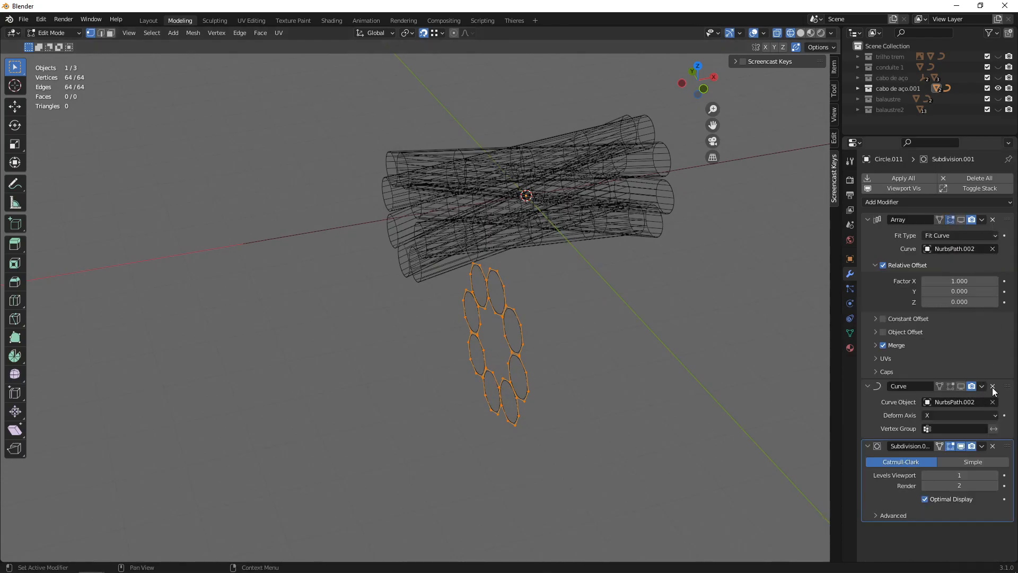
click(993, 447)
click(993, 220)
Extrude the rings along X into a straight tube bundle about as long as the twisted module, and return to solid Object Mode.
middle_drag(523, 334, 506, 453)
key(e)
key(x)
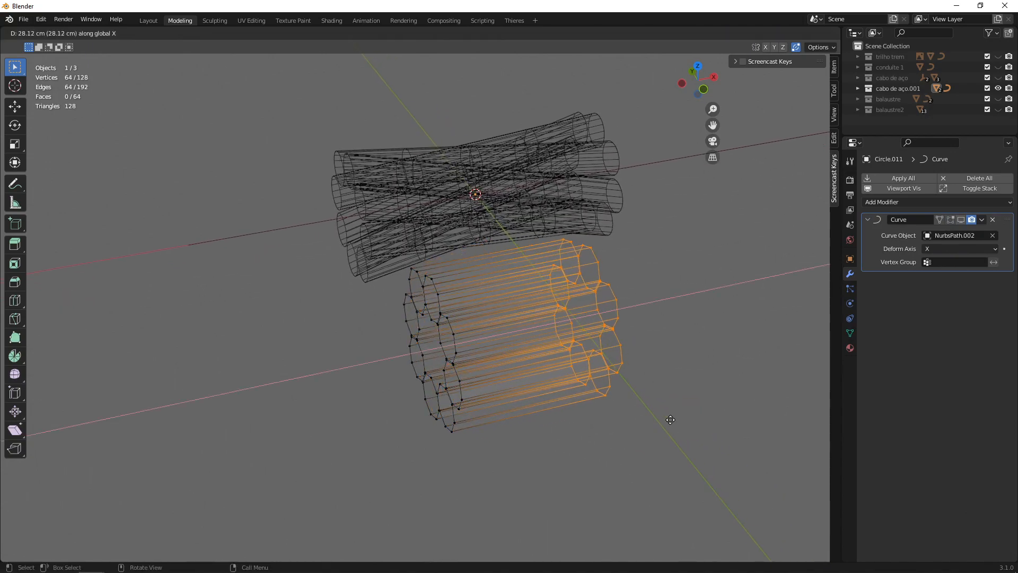
click(747, 408)
key(shift+z)
key(Tab)
click(639, 419)
Compare the straight extruded bundle with the twisted cable module, examining the strand openings at the module's ends.
shift+middle_drag(618, 419, 530, 367)
scroll(573, 395, up, 2)
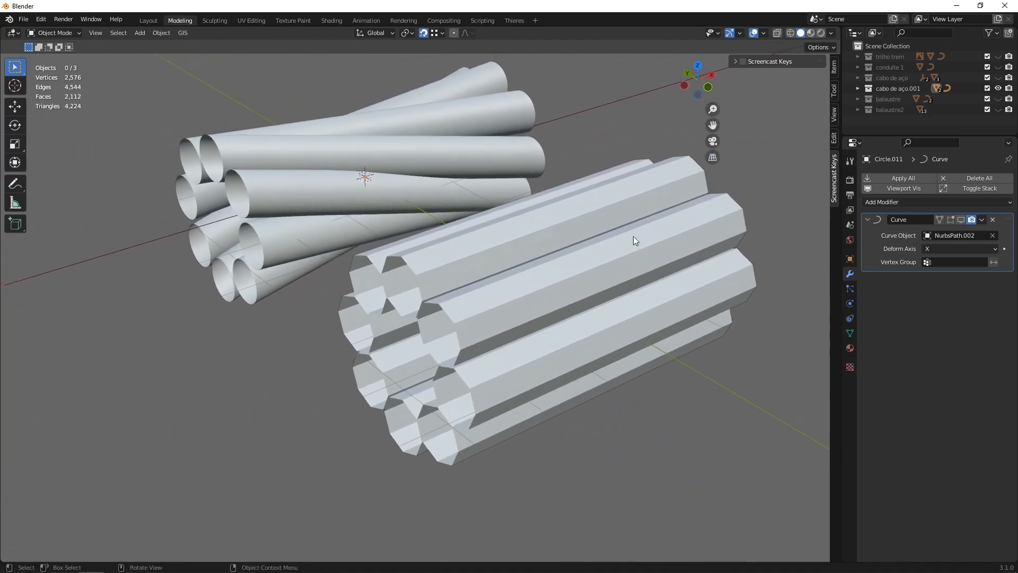
scroll(620, 321, down, 2)
click(599, 307)
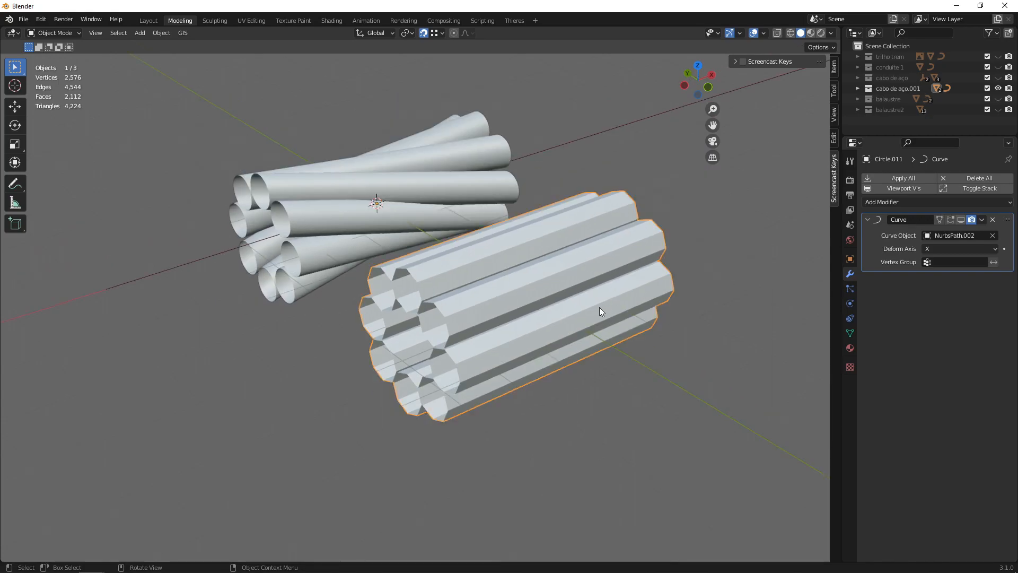
shift+middle_drag(599, 307, 587, 323)
scroll(632, 247, up, 2)
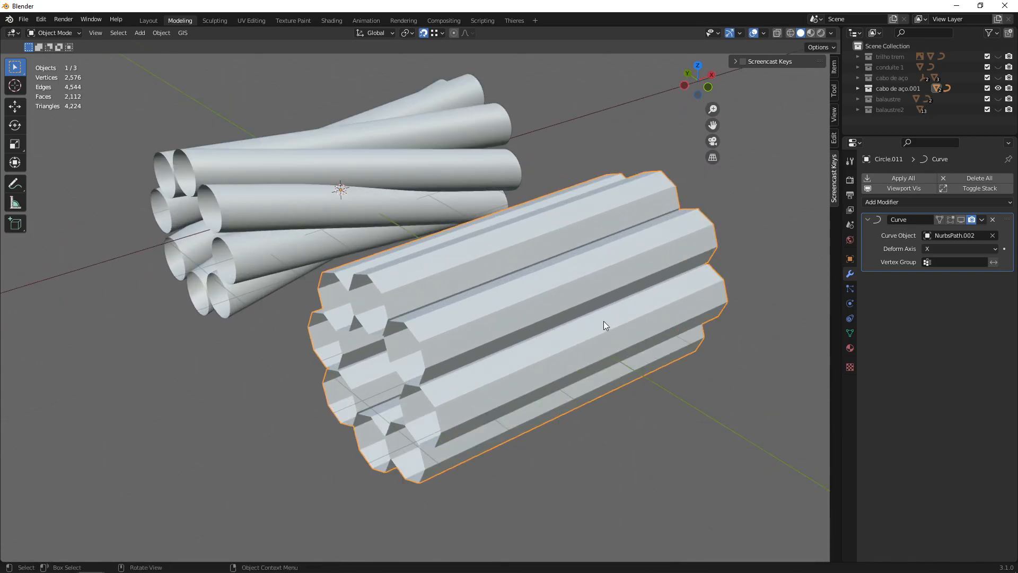
scroll(584, 328, down, 3)
scroll(548, 333, up, 2)
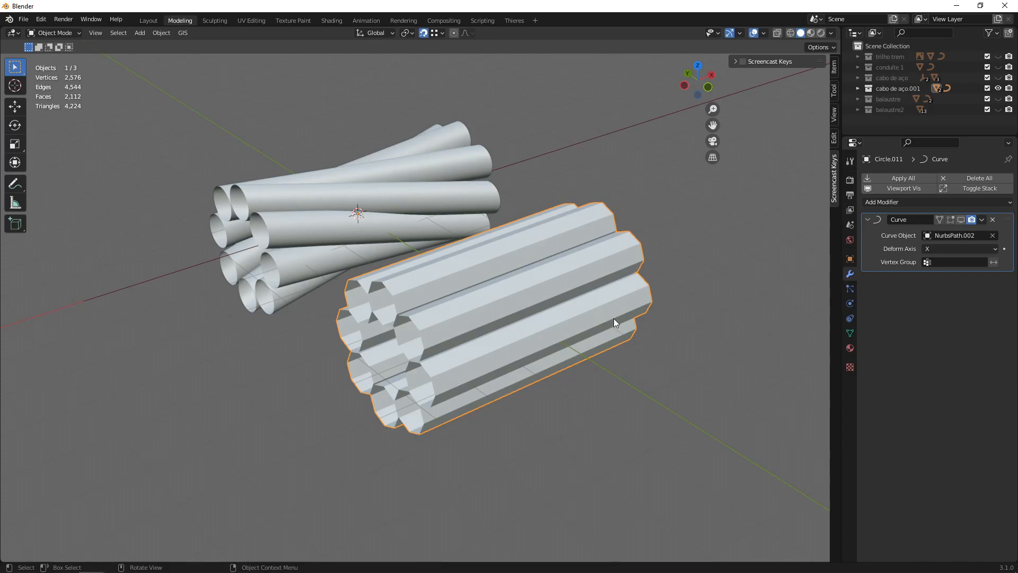
scroll(406, 234, down, 1)
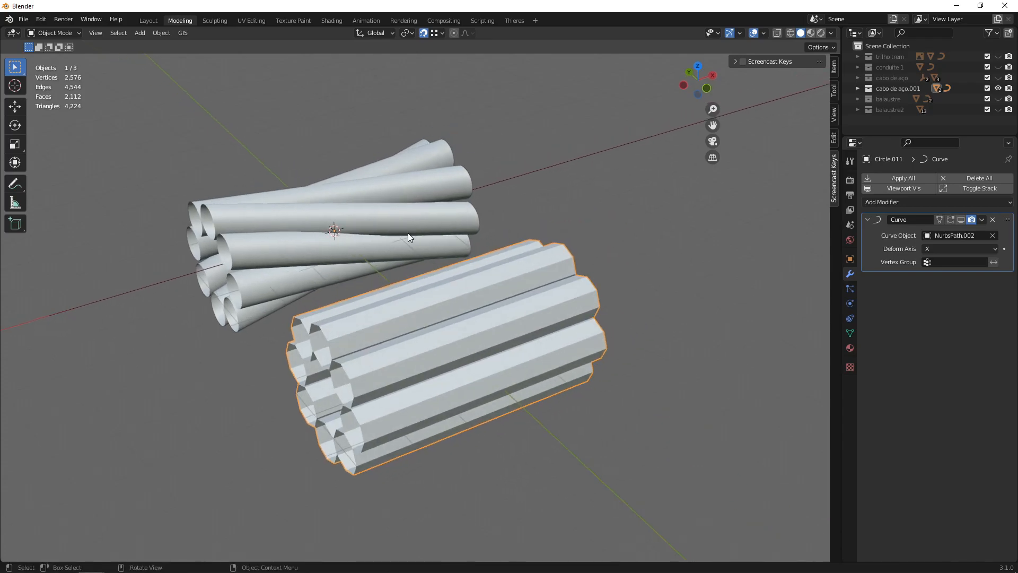
scroll(513, 329, up, 5)
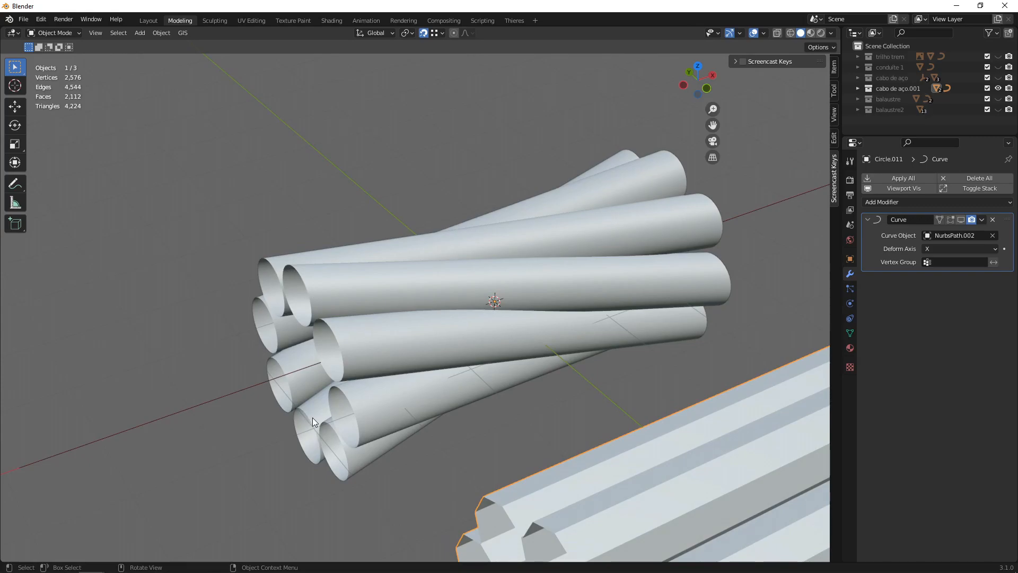
middle_drag(423, 298, 291, 307)
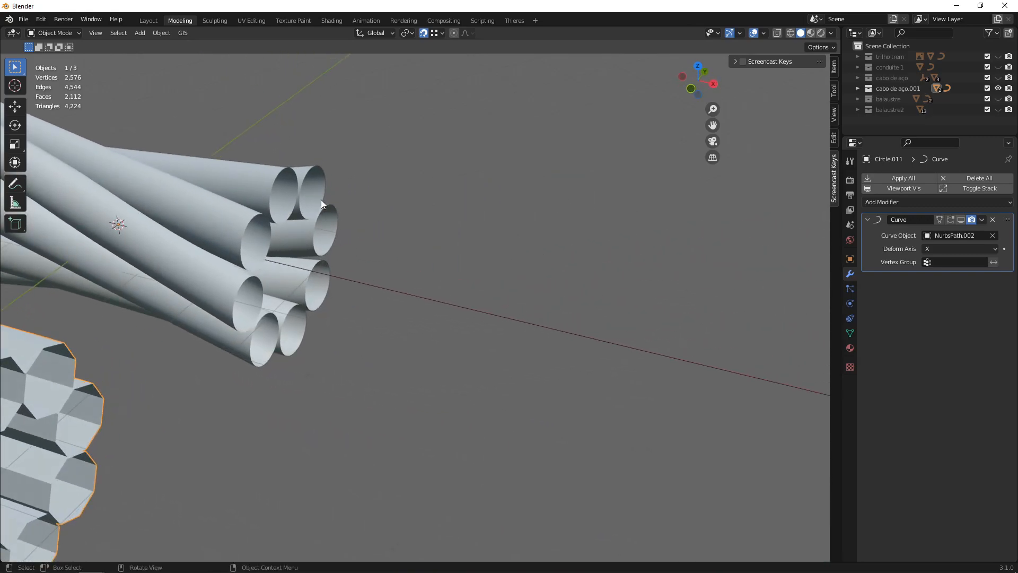
shift+middle_drag(295, 234, 410, 159)
shift+middle_drag(333, 236, 443, 295)
scroll(486, 244, down, 5)
Rotate the straight bundle's end rings 47.4° about the X axis to twist the strands.
key(Tab)
mouse_move(385, 381)
middle_down()
mouse_move(404, 374)
mouse_move(369, 370)
middle_up()
scroll(336, 348, up, 5)
key(r)
key(x)
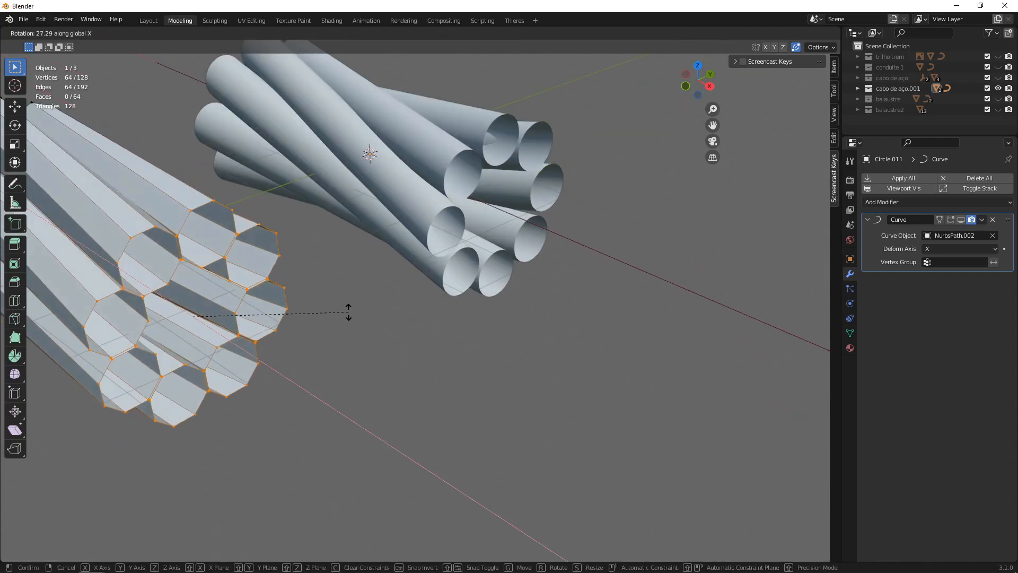
shift+middle_drag(317, 299, 399, 261)
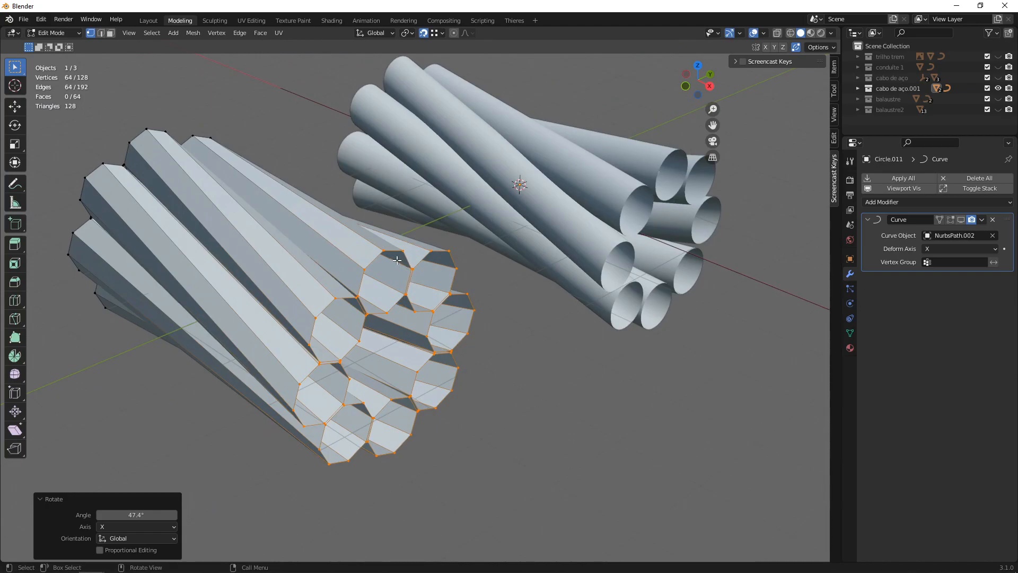
Try selecting a single strand's end loop, and undo the selections and the twist of the end rings.
key(2)
key(alt+a)
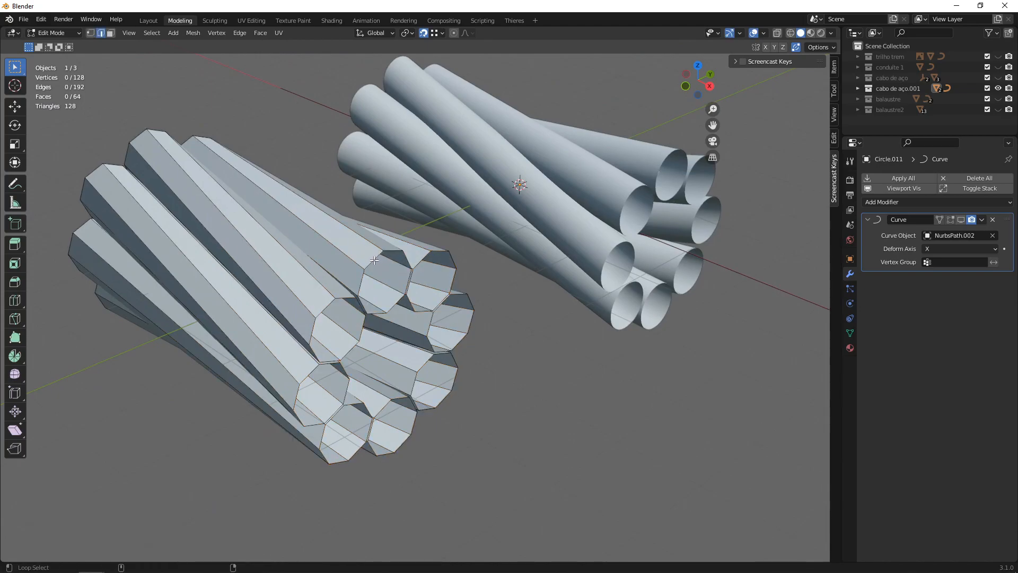
middle_drag(362, 264, 484, 331)
alt+shift+click(513, 311)
key(ctrl+z)
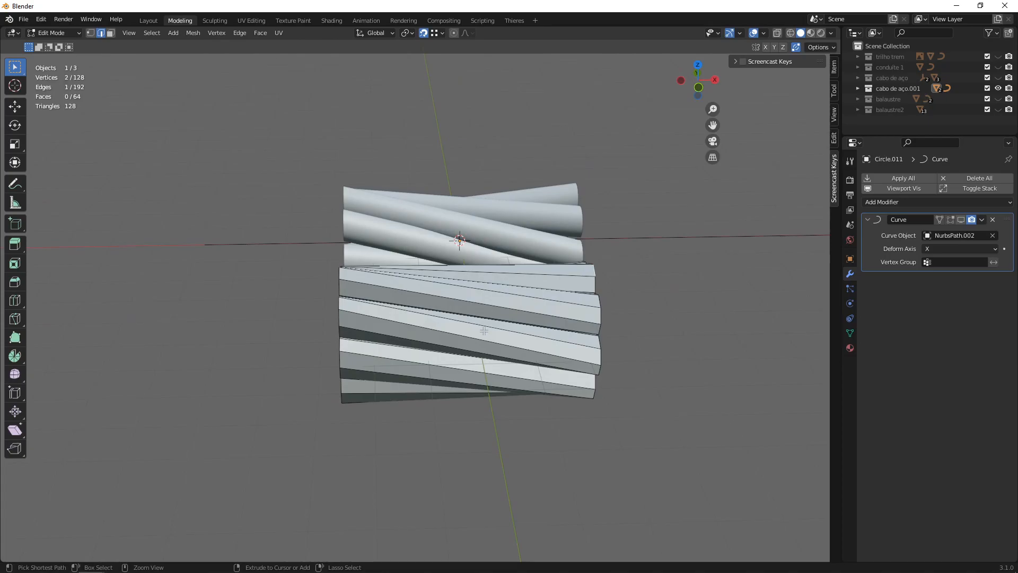
key(ctrl+z)
key(ctrl+z)
key(ctrl+z)
middle_drag(600, 424, 539, 420)
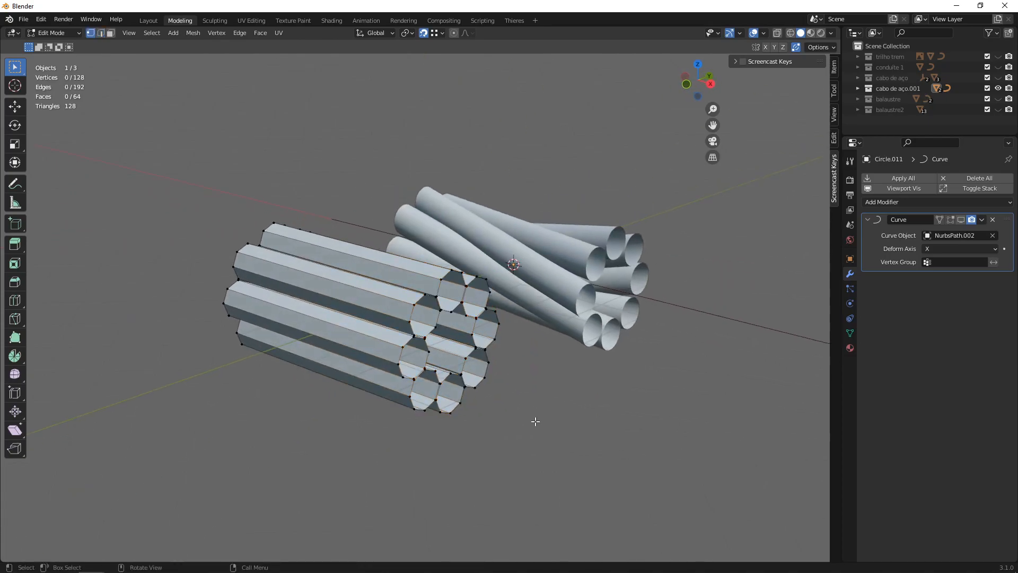
Duplicate one strand's front ring and a different strand's far-end ring in place, and separate the copies into a new object.
scroll(433, 356, up, 1)
middle_drag(433, 357, 522, 342)
key(2)
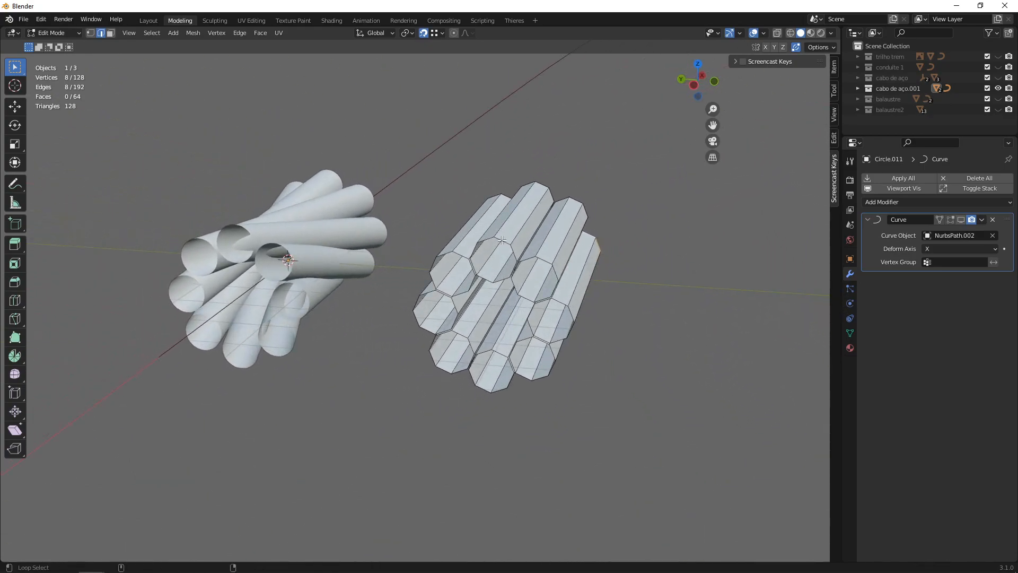
key(shift+d)
right_click(656, 382)
key(p)
click(656, 383)
middle_drag(632, 357, 473, 250)
key(Tab)
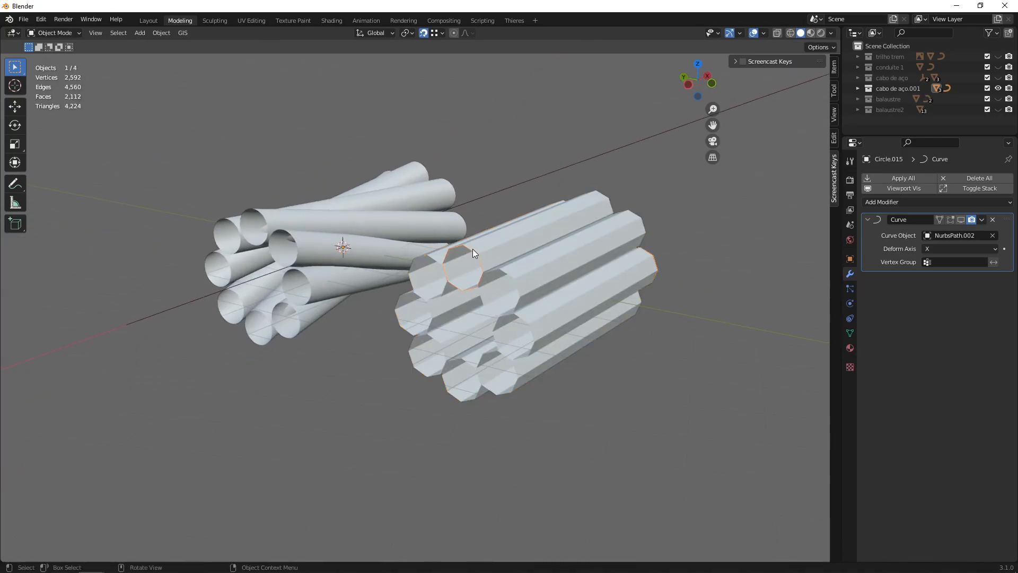
Isolate the new object with the two separated rings and fill each ring with a face.
key(KP_Divide)
key(Tab)
alt+click(483, 265)
key(f)
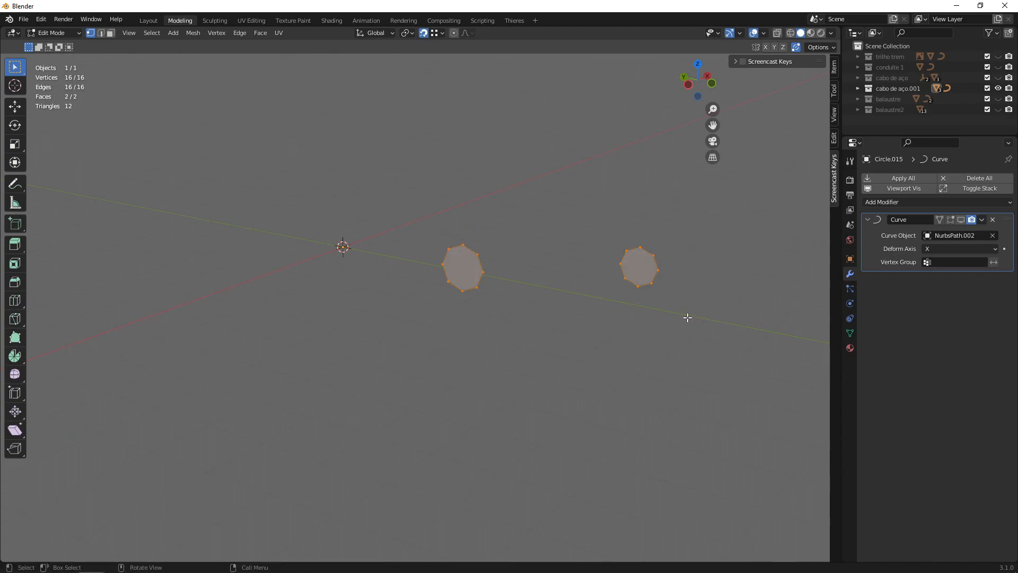
click(601, 300)
Bridge the two filled faces into one slanted strand and bring the other cable objects back into view.
key(3)
click(480, 275)
shift+click(643, 263)
right_click(641, 261)
mouse_move(641, 261)
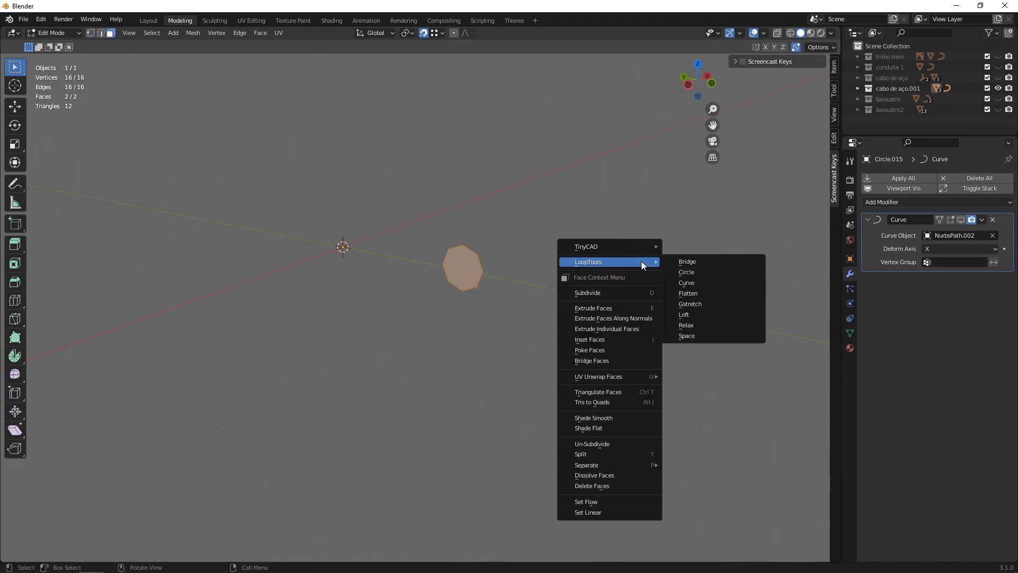
click(602, 361)
middle_drag(601, 360, 529, 371)
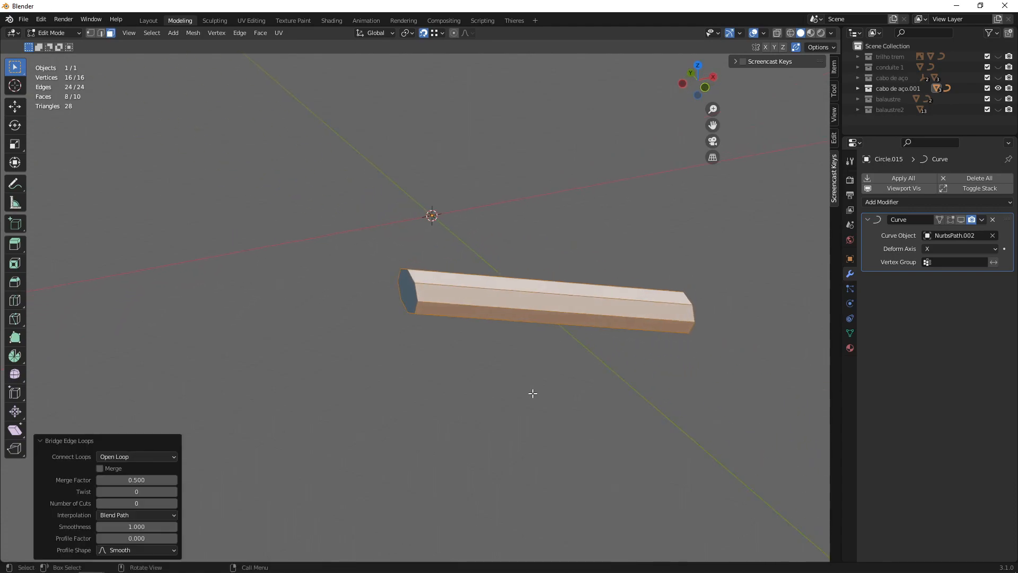
key(Tab)
key(alt+h)
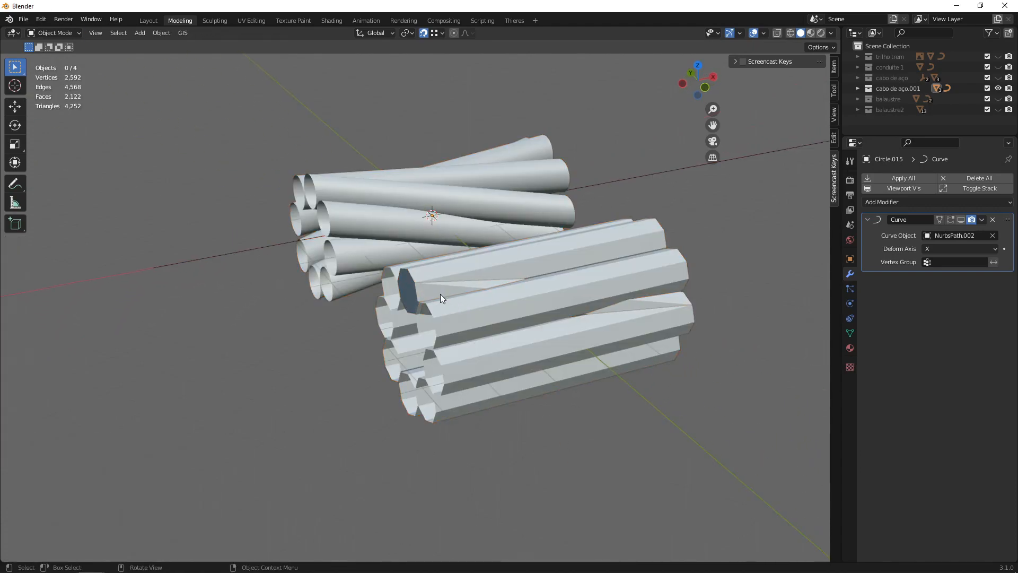
Select the straight tube bundle and set its origin to its geometry.
click(541, 323)
middle_drag(542, 322, 489, 339)
click(475, 339)
scroll(474, 341, up, 2)
scroll(479, 335, down, 2)
click(161, 32)
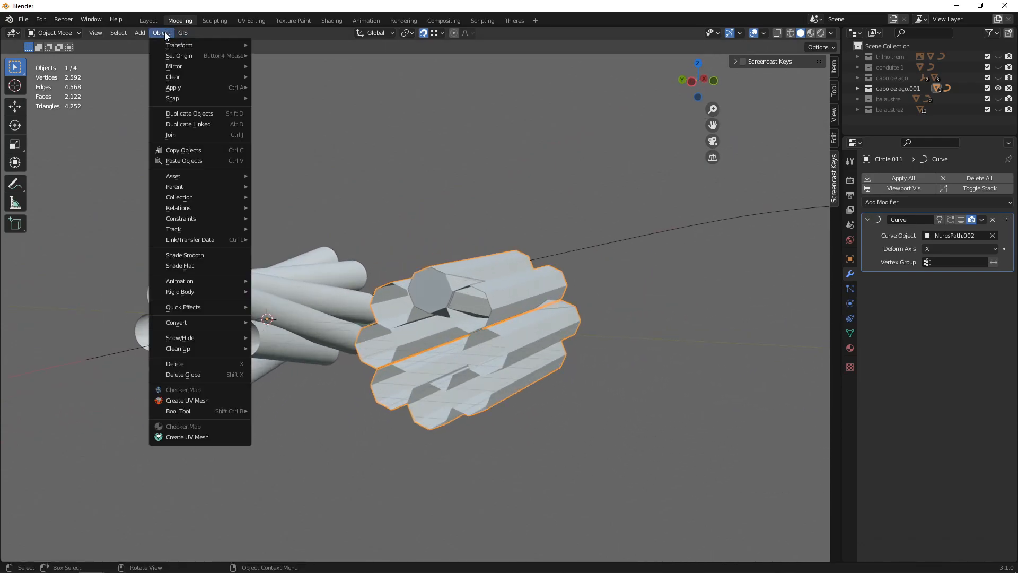
mouse_move(180, 55)
click(336, 68)
Reapply Origin to Geometry on the straight bundle and snap the 3D cursor to its centre.
middle_drag(469, 243, 537, 257)
key(shift+s)
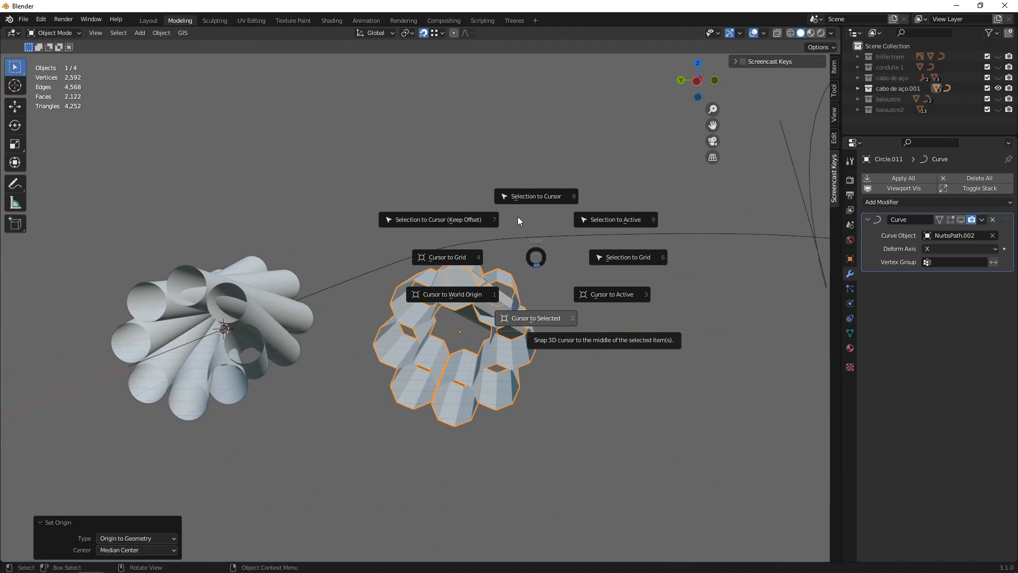
key(Escape)
middle_drag(495, 273, 285, 64)
click(159, 34)
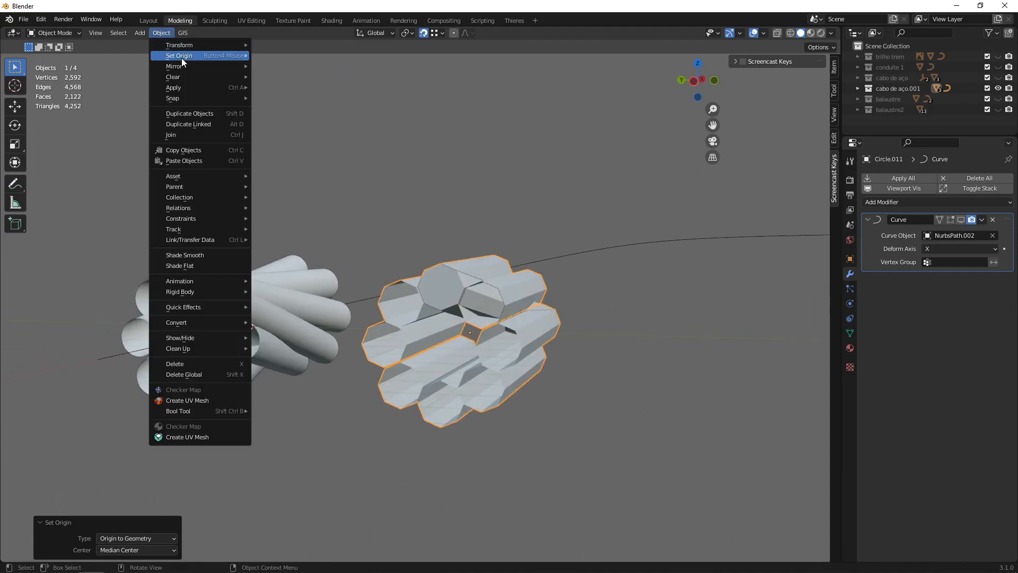
mouse_move(181, 56)
click(287, 80)
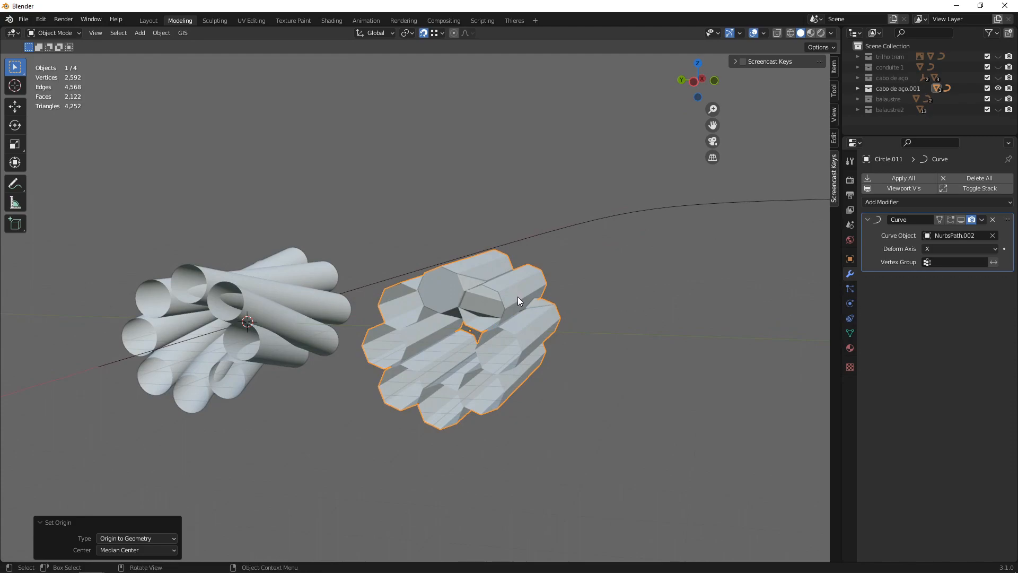
key(shift+s)
key(2)
click(642, 421)
Select the slanted strand and set its origin to the 3D cursor at the bundle's centre.
middle_drag(642, 421, 503, 343)
click(452, 285)
middle_drag(452, 285, 466, 349)
middle_drag(472, 280, 315, 171)
click(162, 33)
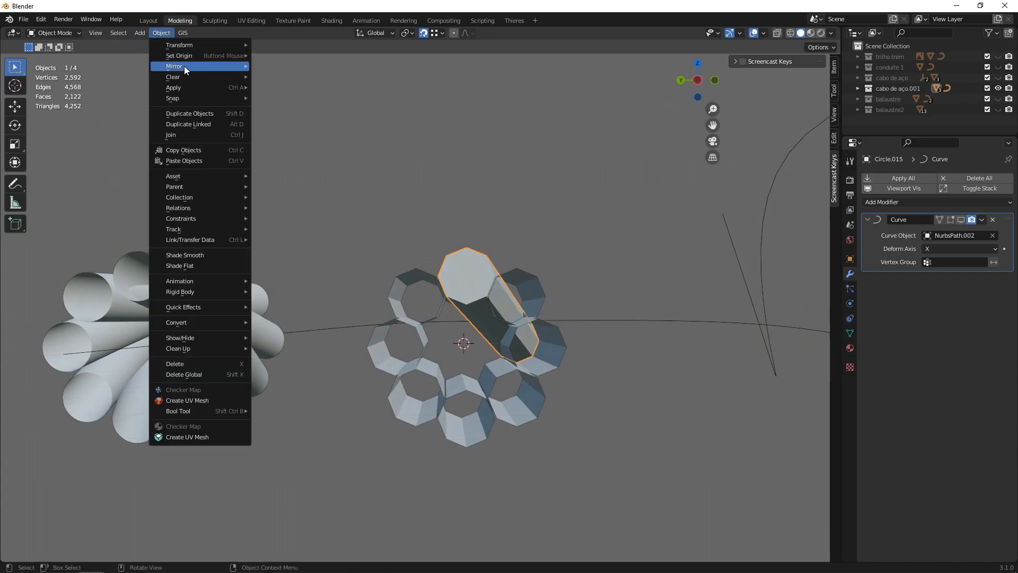
mouse_move(194, 56)
click(313, 79)
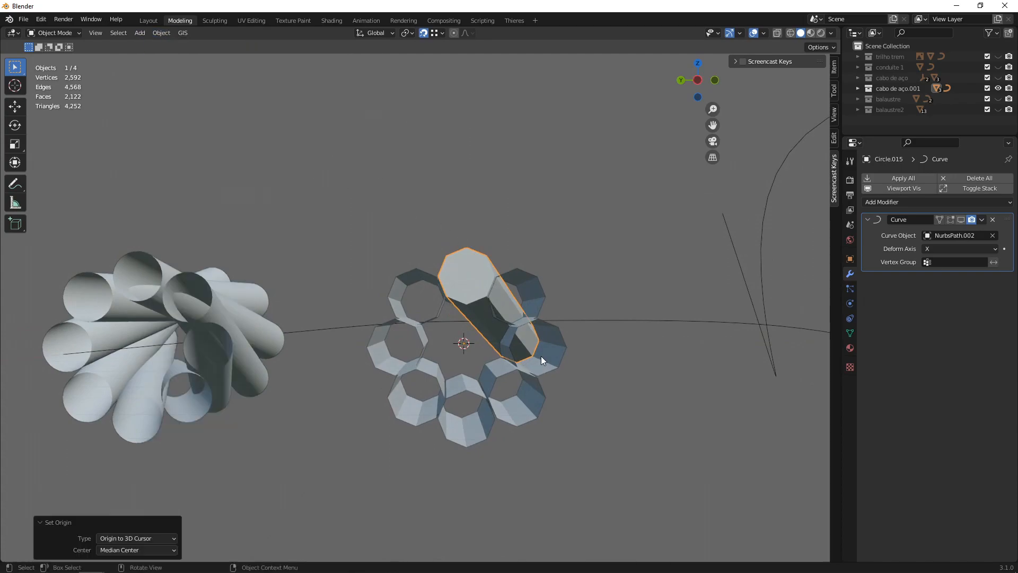
Add a Plain Axes empty at the 3D cursor in the bundle's centre.
middle_drag(540, 354, 532, 361)
key(shift+a)
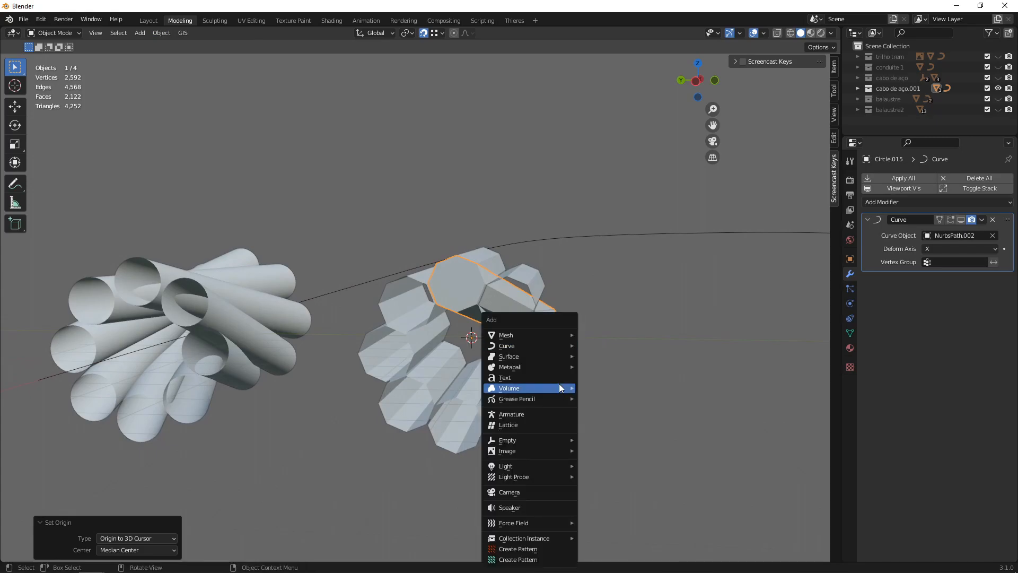
mouse_move(529, 446)
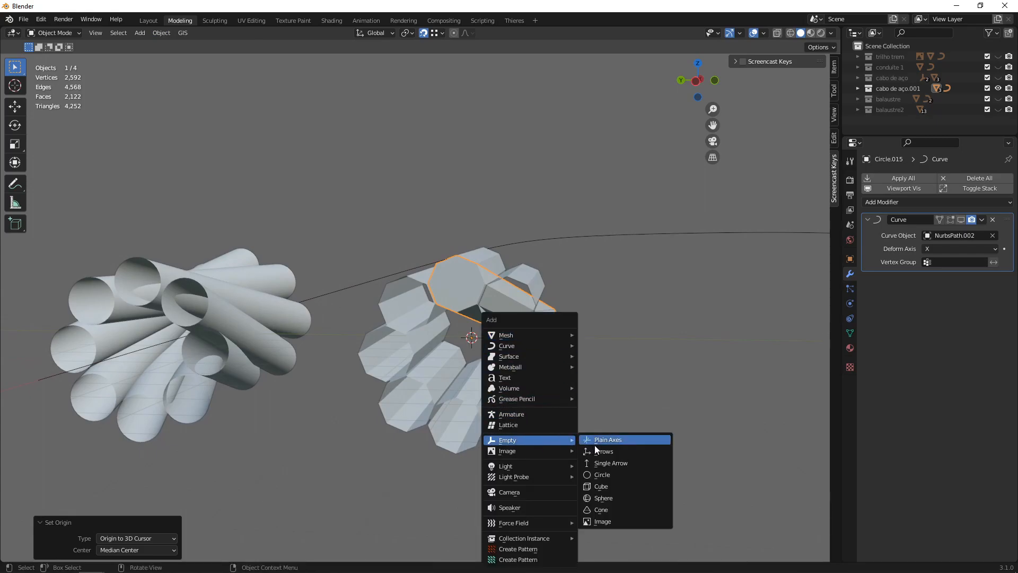
click(606, 440)
middle_drag(531, 399, 534, 297)
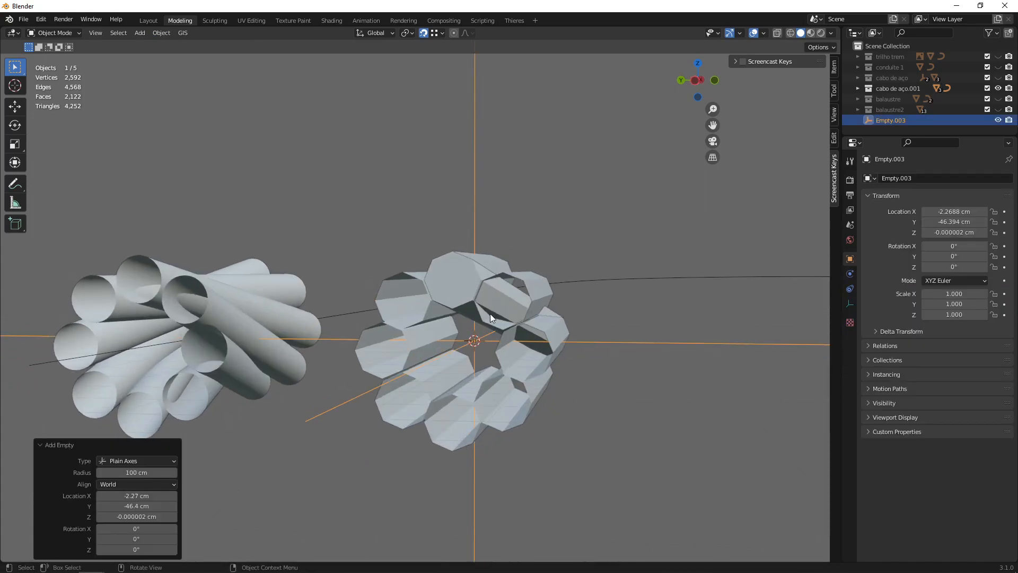
Hide the straight tube bundle Circle.011 in cabo de aço.001 and select the single slanted strand.
click(534, 278)
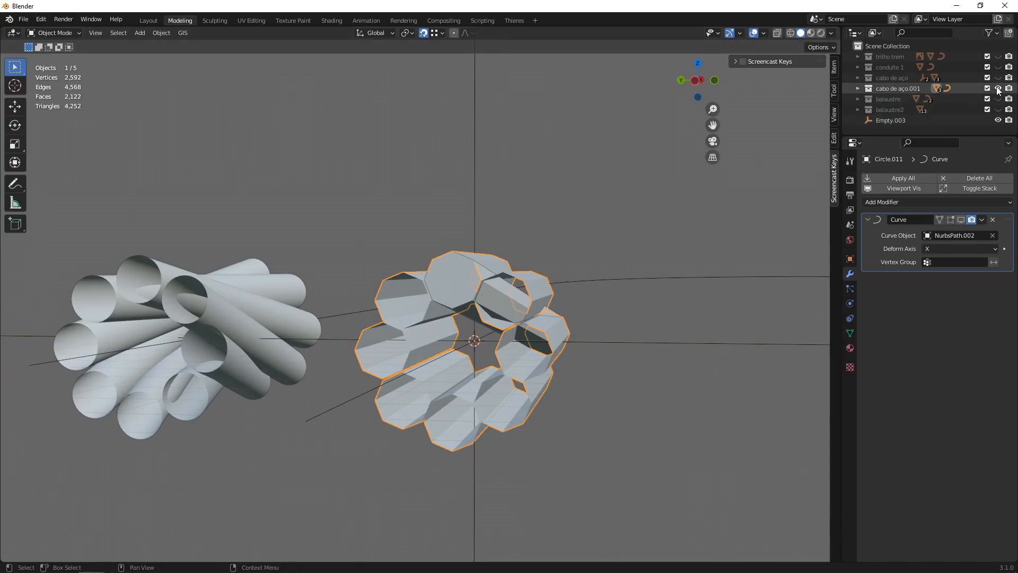
click(858, 88)
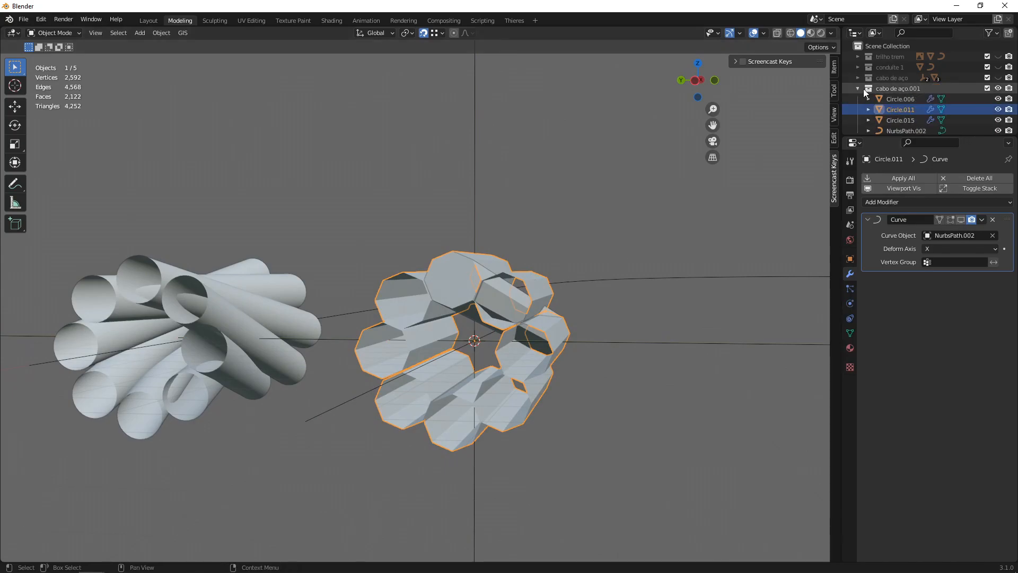
click(998, 110)
middle_drag(561, 281, 546, 297)
click(517, 323)
middle_drag(517, 355, 501, 352)
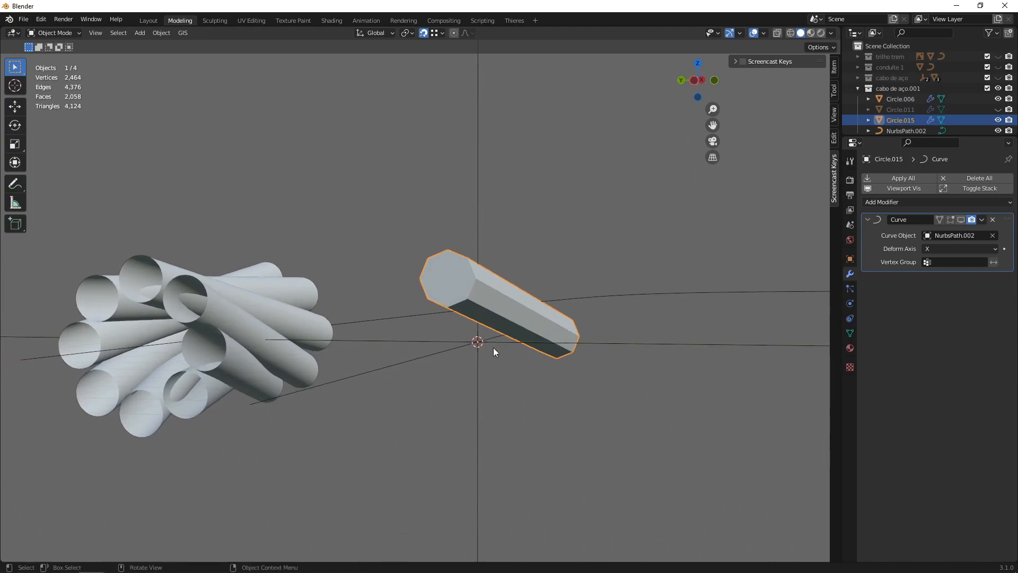
click(493, 313)
click(504, 329)
middle_drag(493, 313, 508, 340)
scroll(508, 339, up, 2)
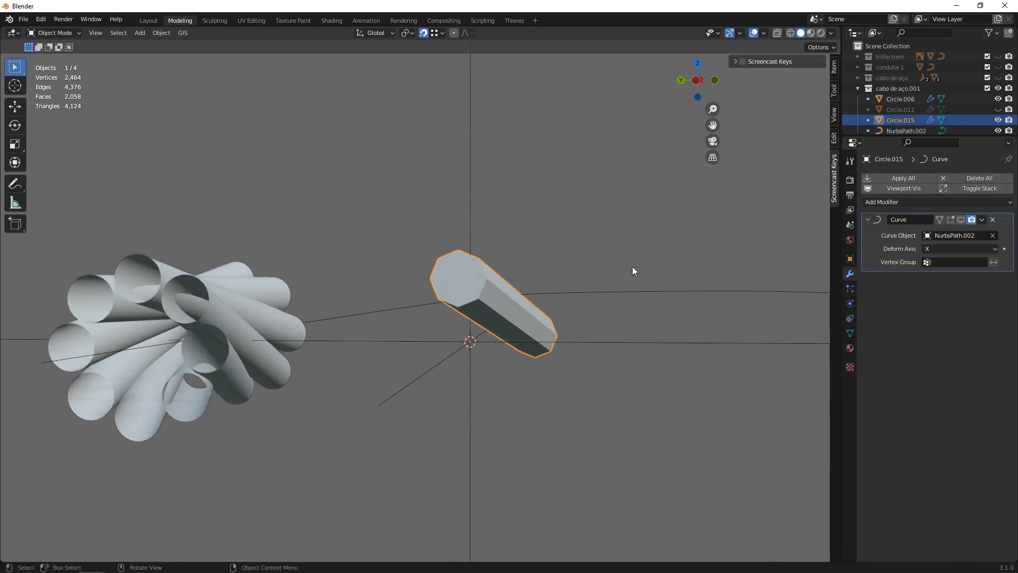
Add an Array modifier to the slanted strand with a count of 8 and a relative X factor of 0.
click(970, 204)
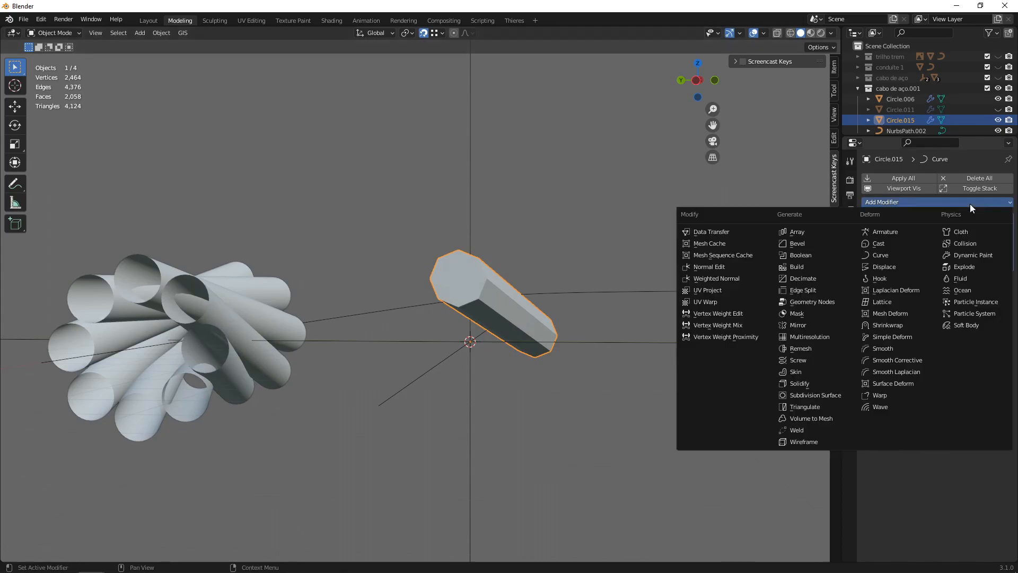
click(804, 234)
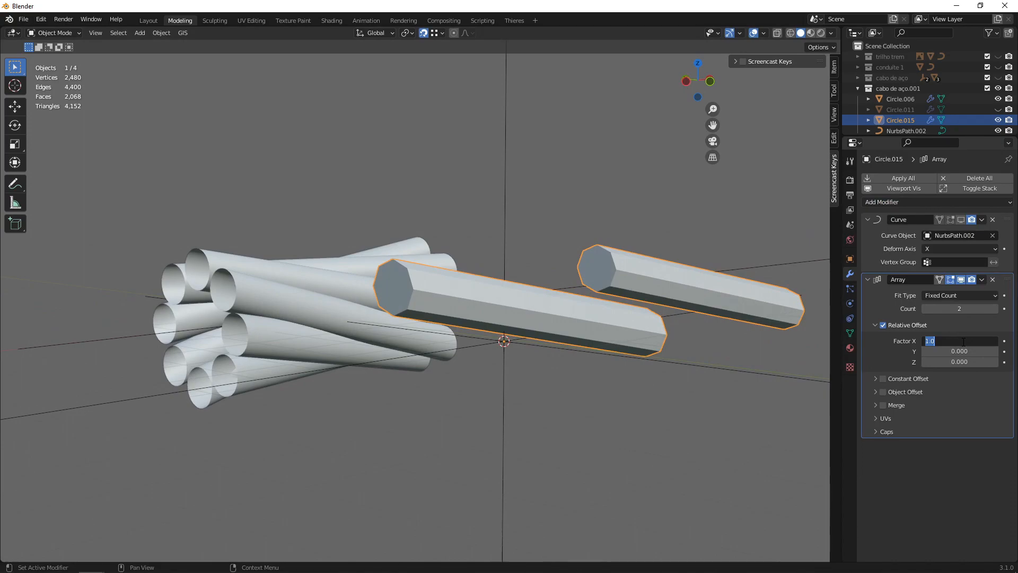
key(Return)
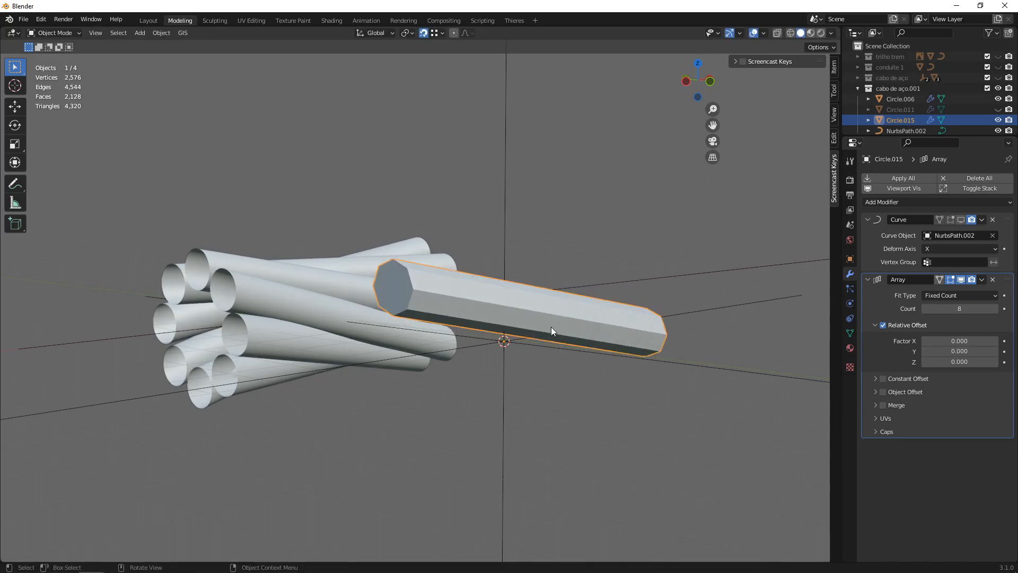
key(g)
key(Escape)
middle_drag(727, 348, 609, 331)
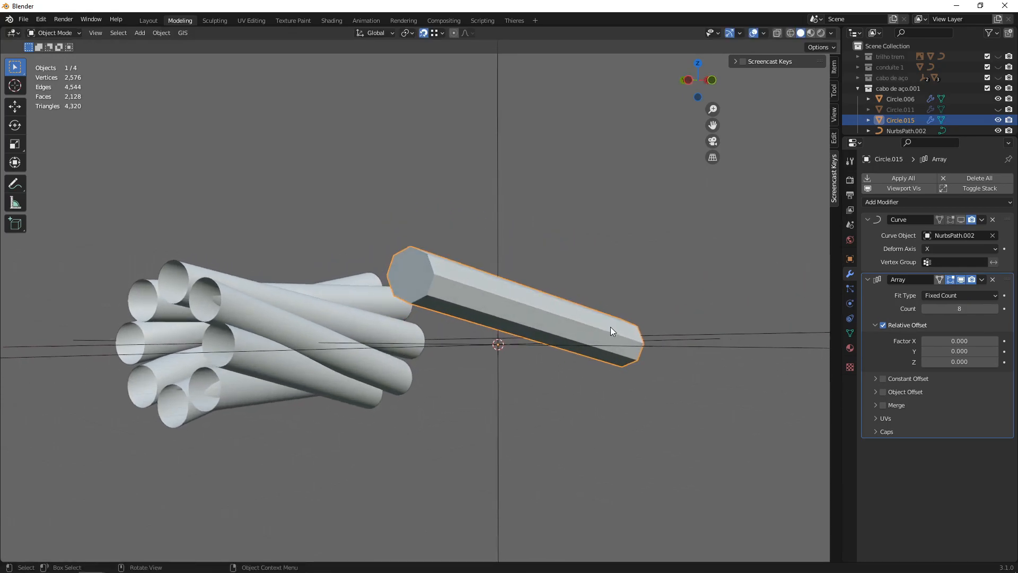
middle_drag(682, 294, 620, 351)
Try the array with a relative X factor of 1, select the original strand's linked mesh, and restore the factor to 0.
text(1)
key(Return)
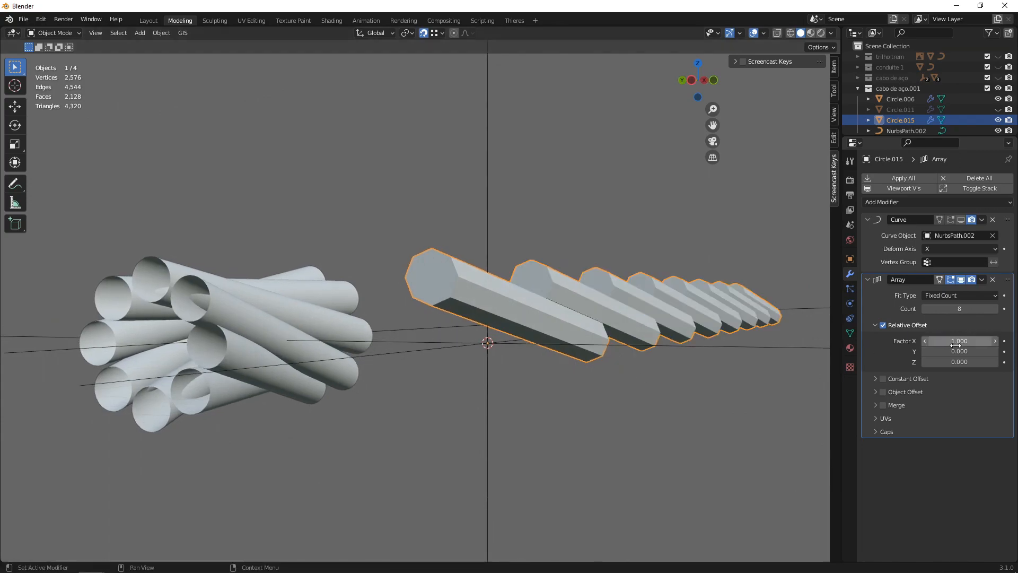
key(g)
key(Escape)
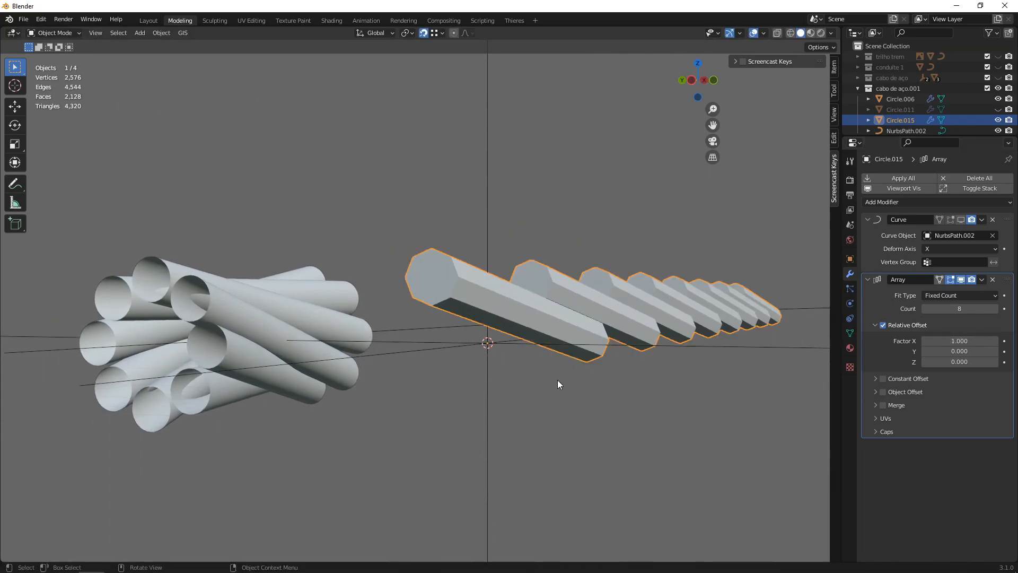
key(Tab)
click(518, 305)
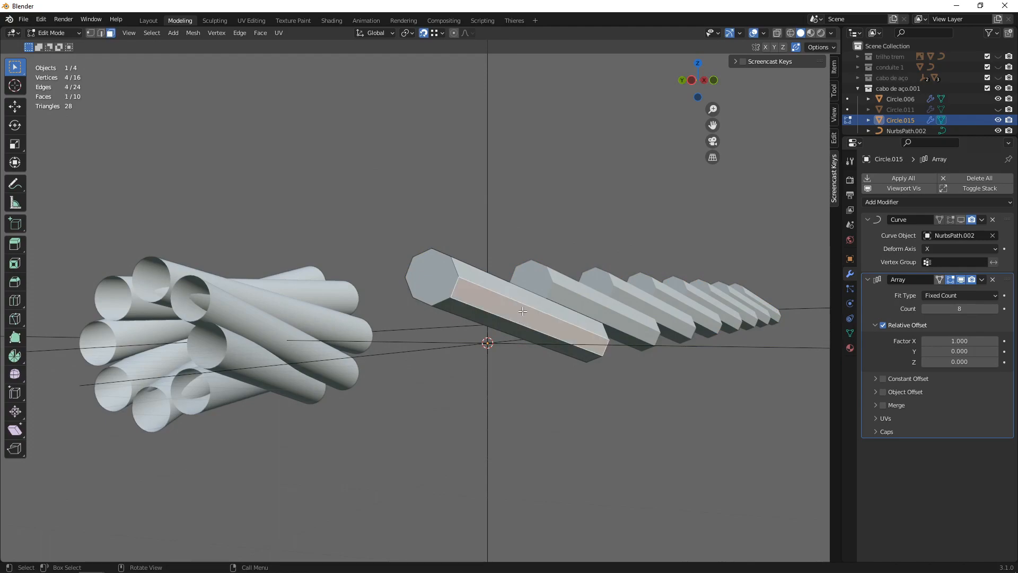
key(l)
click(977, 342)
text(0)
key(Return)
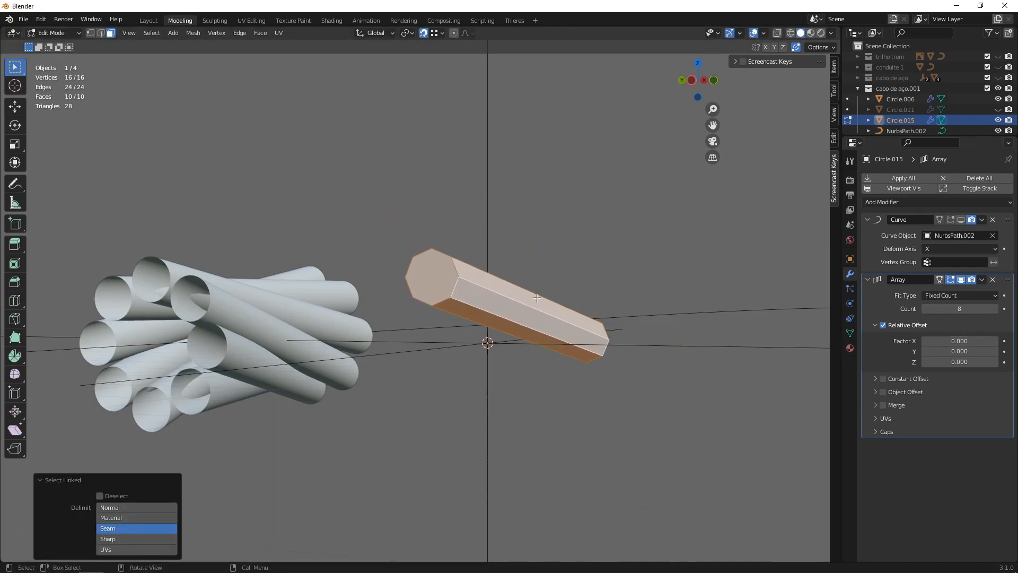
key(Tab)
key(alt+a)
middle_drag(540, 323, 539, 342)
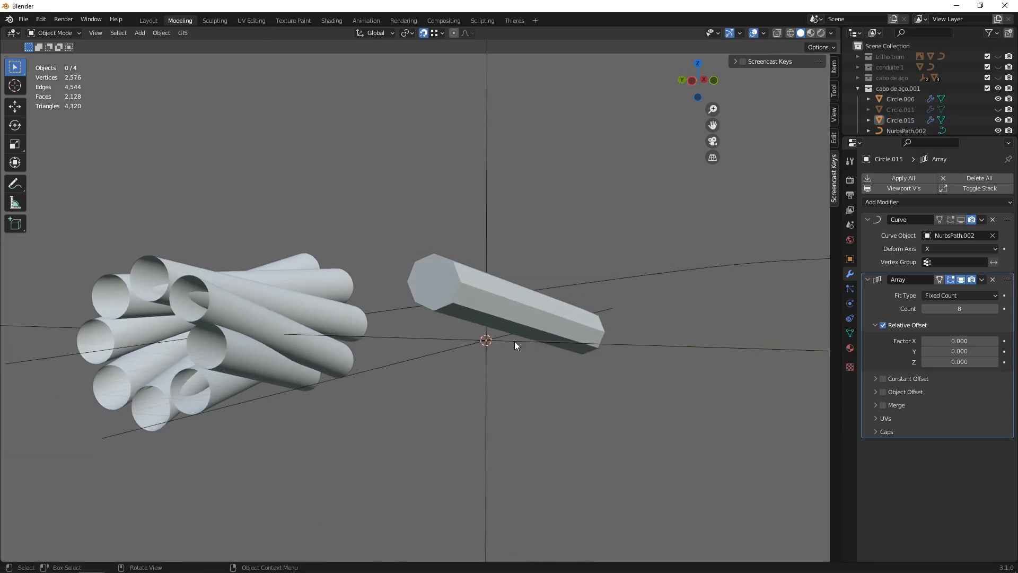
Reselect the strand and enable Object Offset in its Array modifier, using Empty.003 as the offset object.
click(514, 341)
click(550, 331)
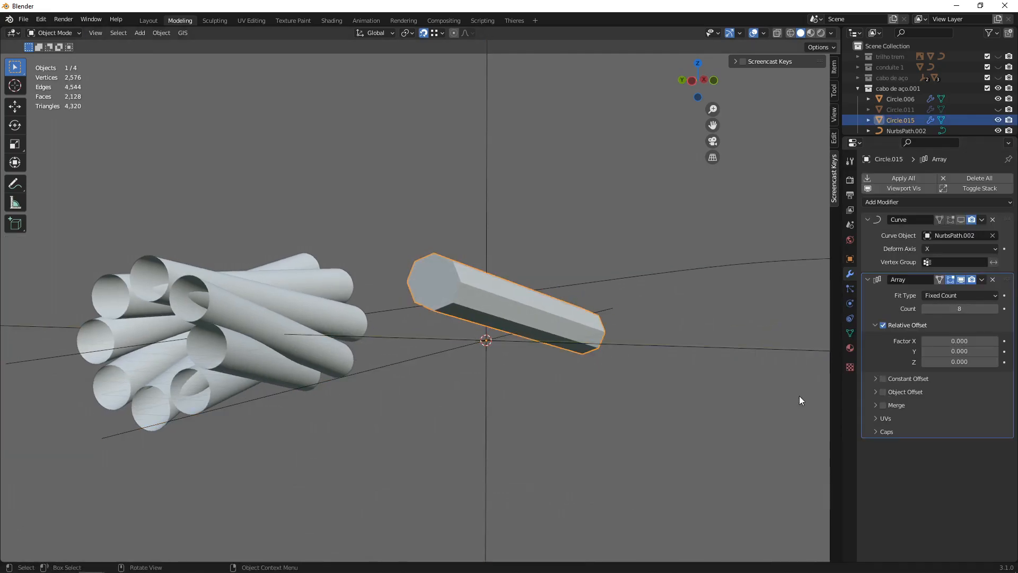
click(882, 392)
click(872, 391)
click(996, 407)
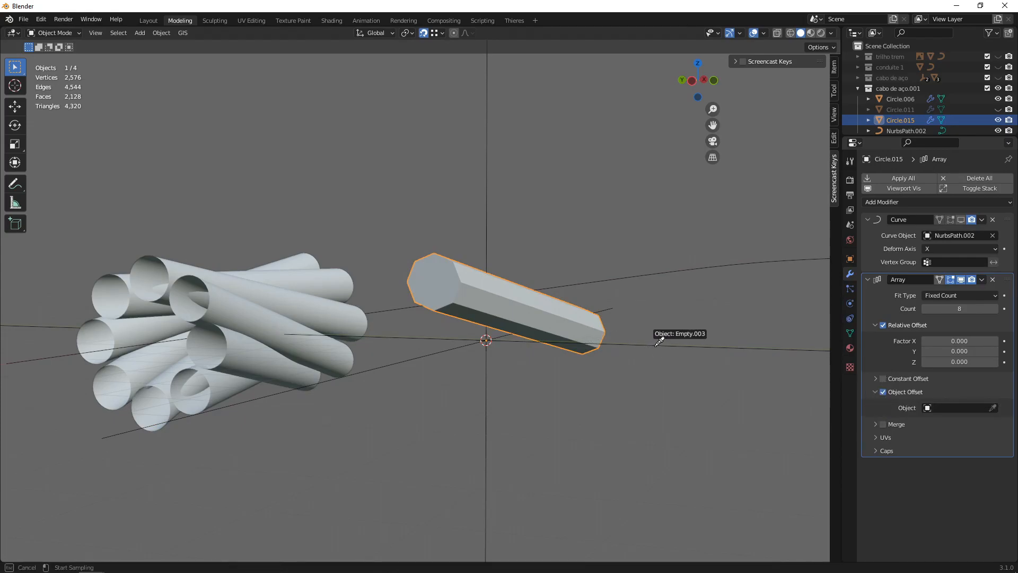
click(657, 343)
Rotate Empty.003 by 360/8 degrees about the global X axis to spread the strands in a full ring.
key(r)
key(x)
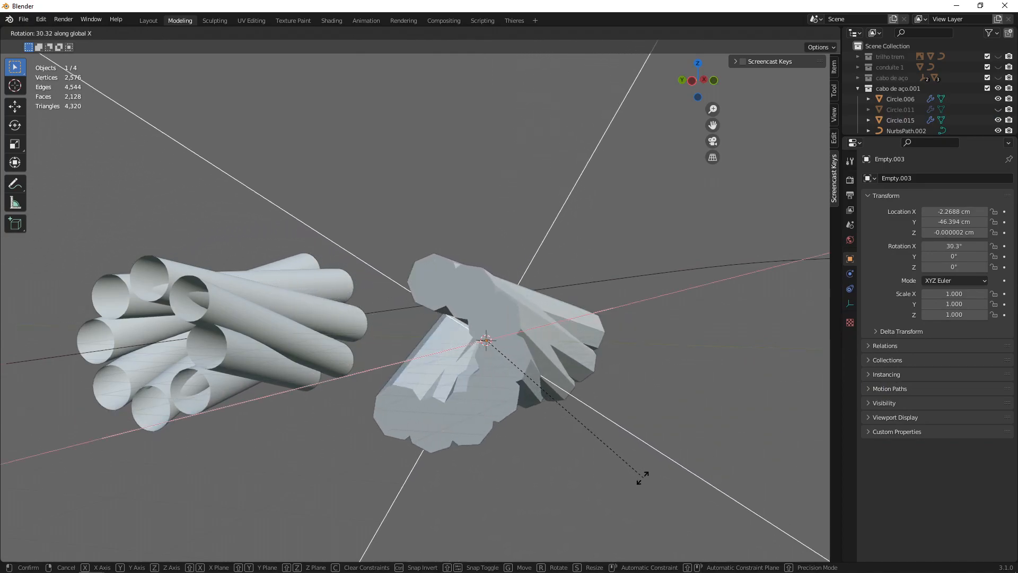
click(581, 472)
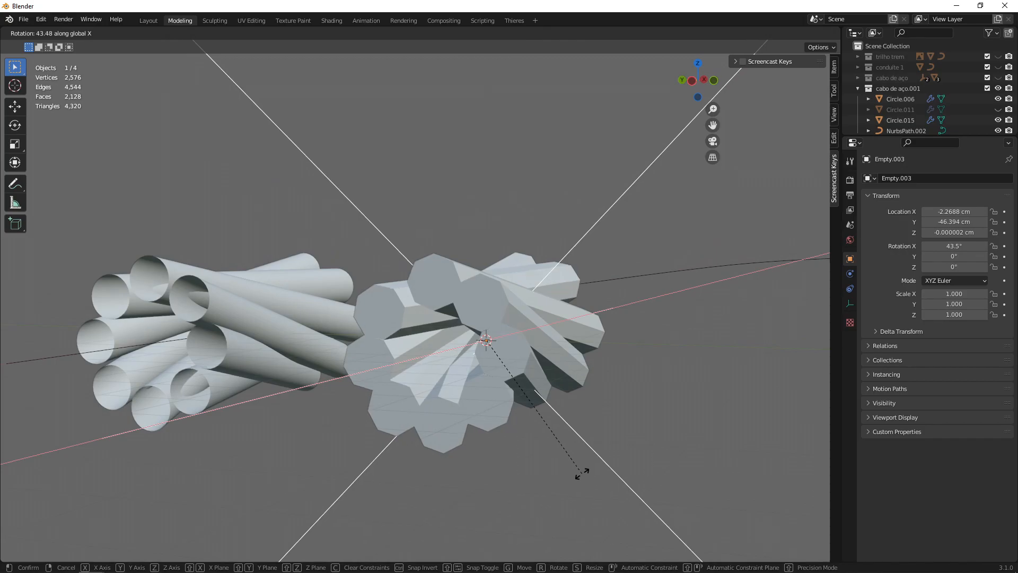
click(122, 515)
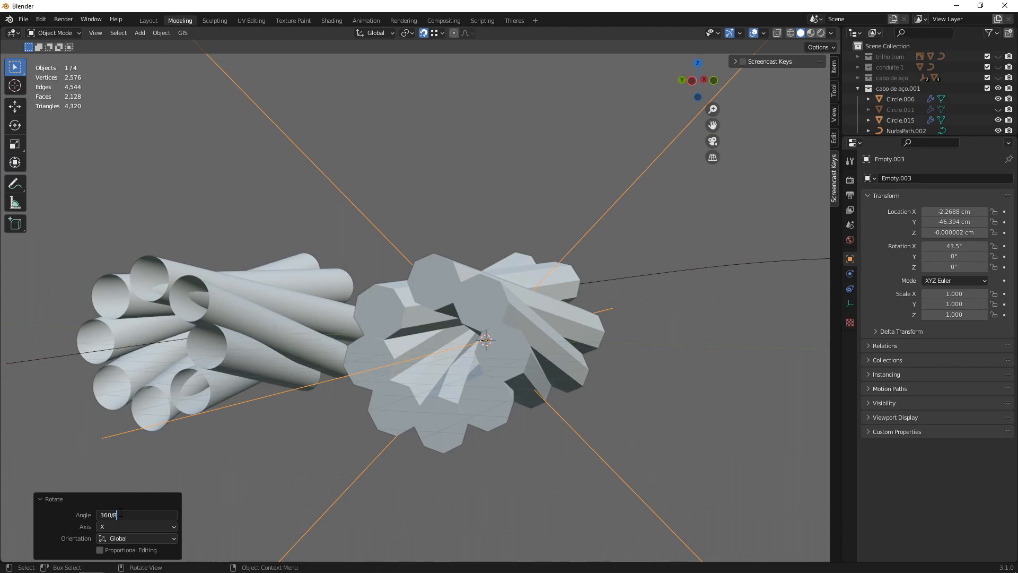
key(Return)
click(651, 364)
Select the ring of strands and apply its Array modifier.
middle_drag(651, 365, 673, 256)
middle_drag(508, 304, 406, 317)
click(466, 333)
key(Tab)
key(Tab)
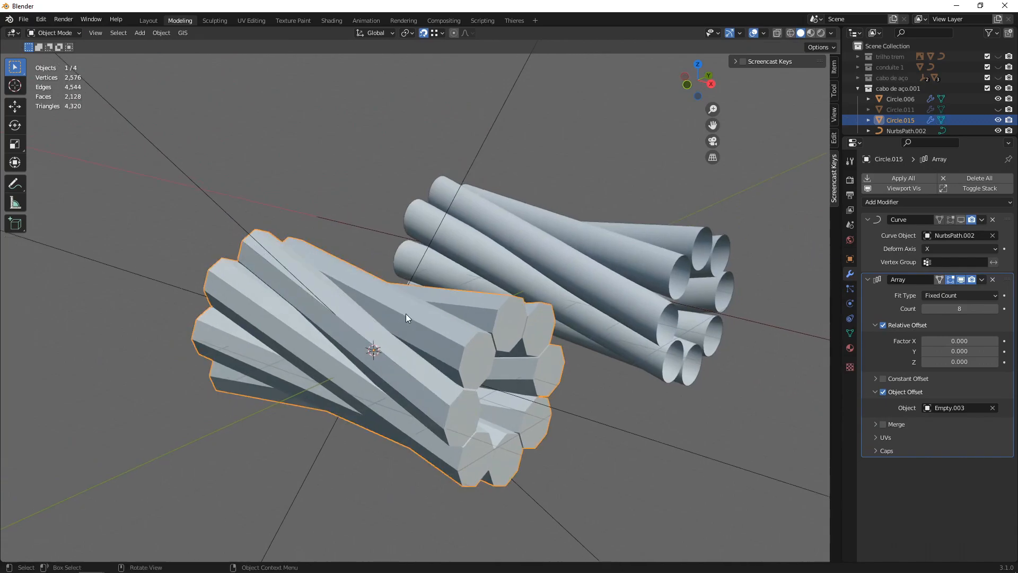
click(982, 280)
click(928, 292)
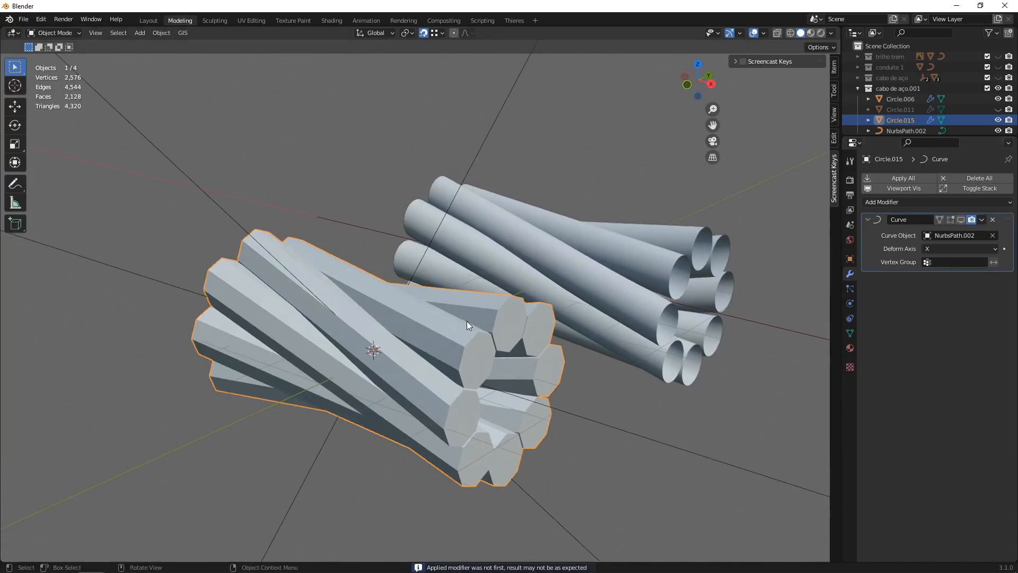
Try to duplicate one strand's end face and slide the copy along the global X axis.
key(Tab)
click(505, 327)
middle_drag(505, 327, 737, 300)
click(392, 353)
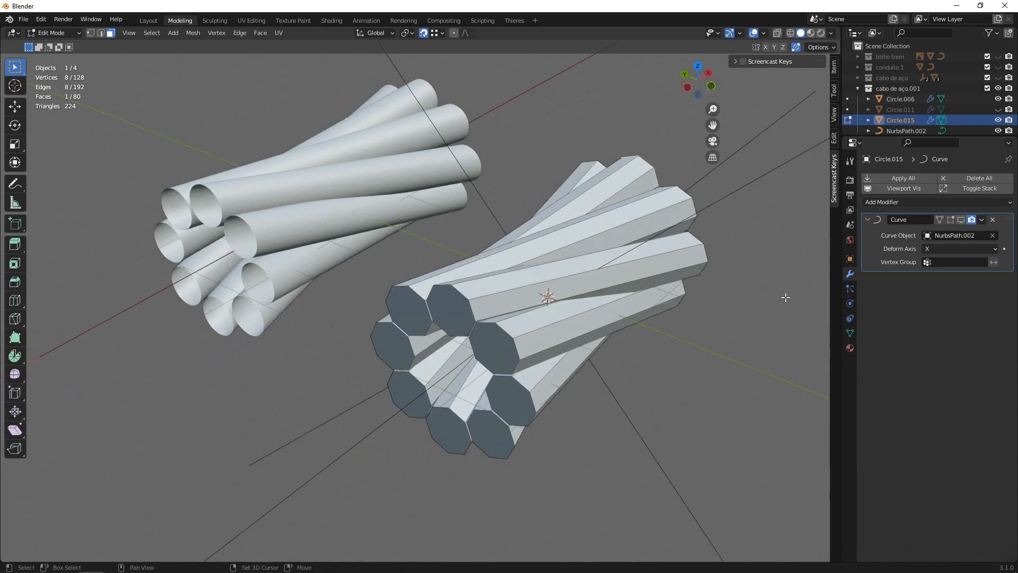
key(shift+d)
key(x)
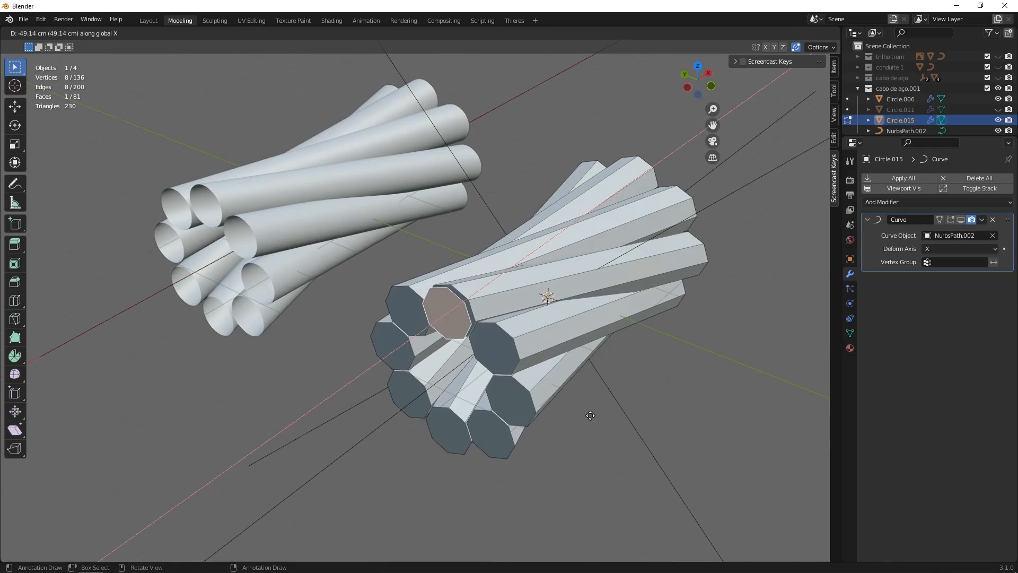
right_click(766, 308)
middle_drag(605, 260, 584, 258)
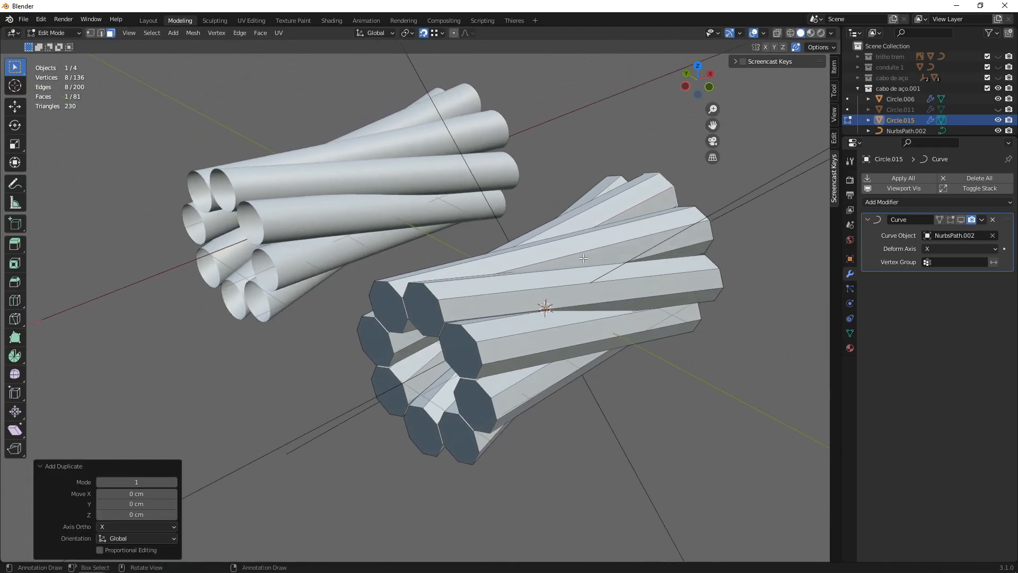
Leave Edit Mode and delete the rebuilt strand bundle together with its empty.
key(Tab)
key(Delete)
middle_drag(532, 325, 476, 224)
Select the remaining tube bundle Circle.006 and turn on viewport display of its Array modifier.
click(513, 330)
scroll(464, 249, up, 1)
scroll(476, 224, up, 1)
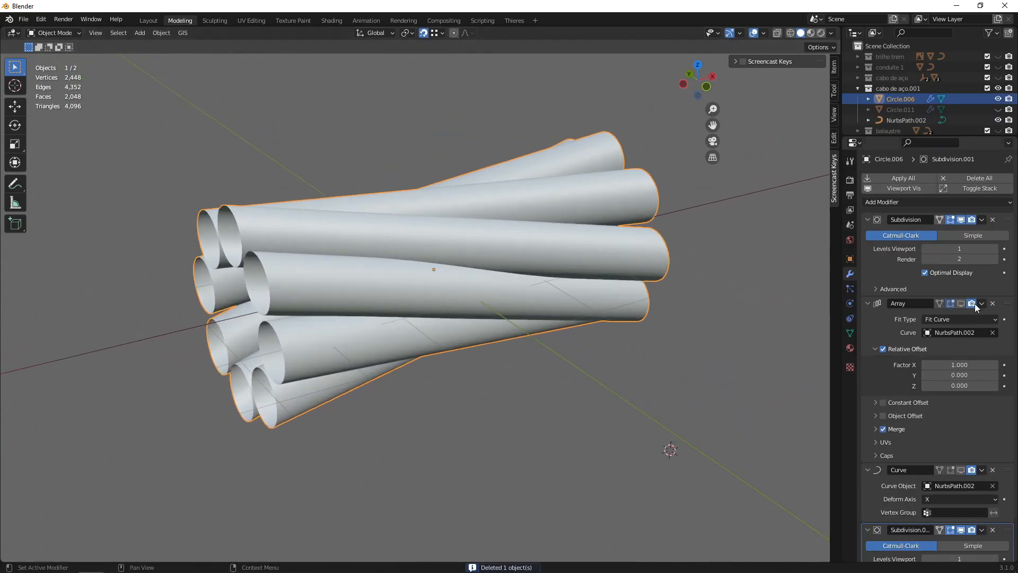
click(961, 304)
Edit the tube bundle's mesh and box-select all open edge loops at the end that meets the next array copy.
scroll(454, 357, down, 2)
middle_drag(454, 358, 332, 288)
scroll(362, 305, up, 3)
middle_drag(370, 323, 269, 323)
key(Tab)
key(2)
click(226, 286)
mouse_move(216, 275)
middle_down()
mouse_move(469, 305)
mouse_move(427, 286)
mouse_move(483, 232)
mouse_move(482, 318)
mouse_move(543, 324)
middle_up()
key(shift+z)
mouse_move(471, 190)
mouse_down()
mouse_move(496, 268)
mouse_move(580, 428)
mouse_up()
mouse_move(622, 420)
middle_down()
mouse_move(588, 417)
mouse_move(579, 390)
mouse_move(528, 386)
middle_up()
key(z)
click(598, 390)
key(r)
key(x)
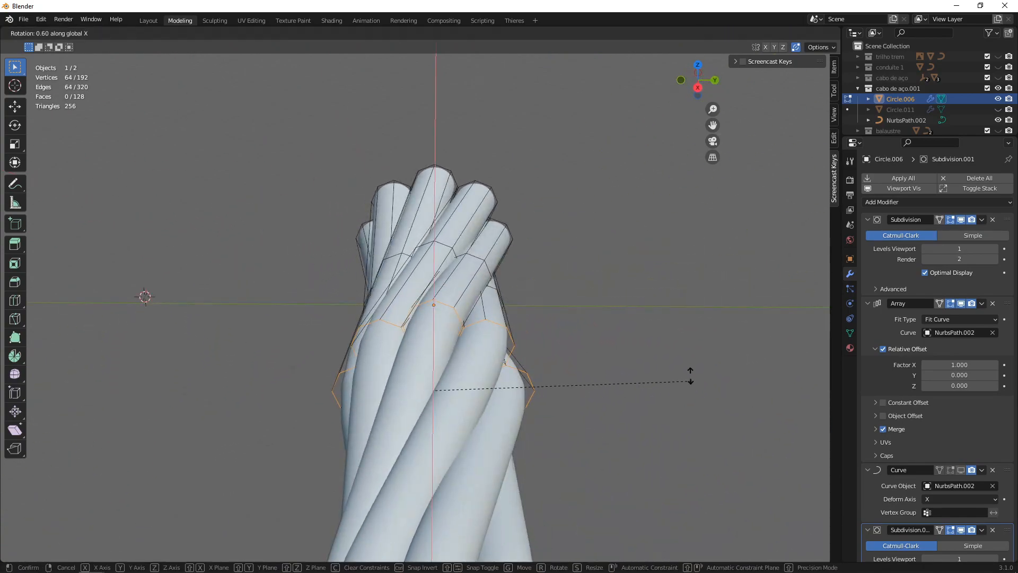
right_click(130, 341)
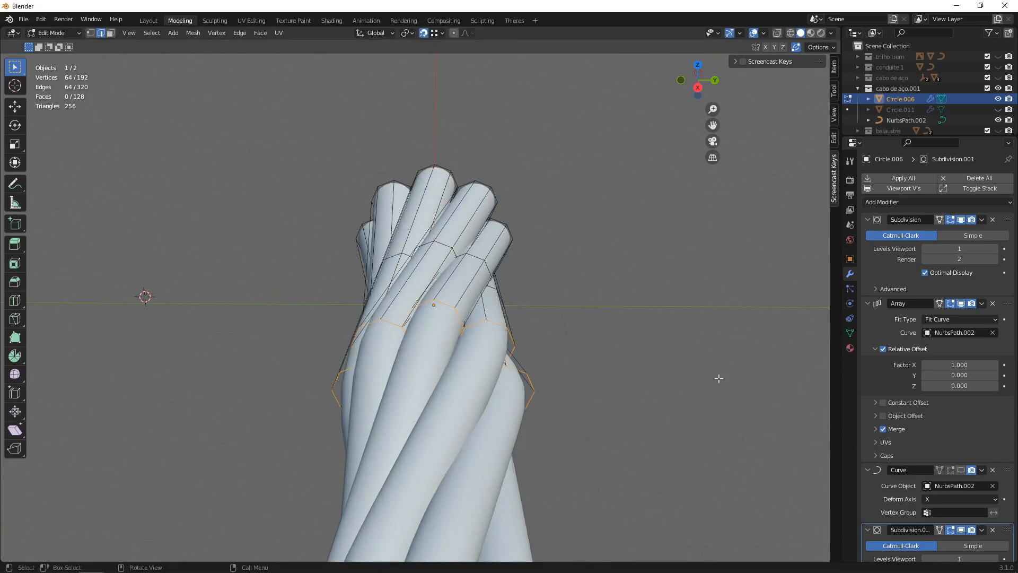
Turn off viewport display of both Subdivision modifiers on the tube bundle.
click(961, 220)
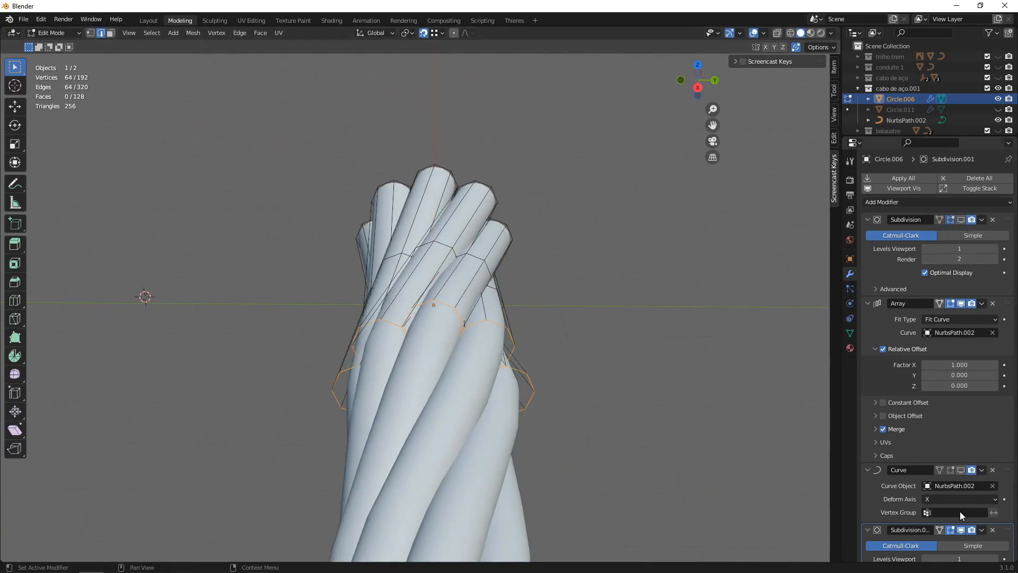
click(962, 532)
middle_drag(639, 323, 668, 327)
Rotate the selected end loops 15.5° about the global X axis.
key(r)
key(x)
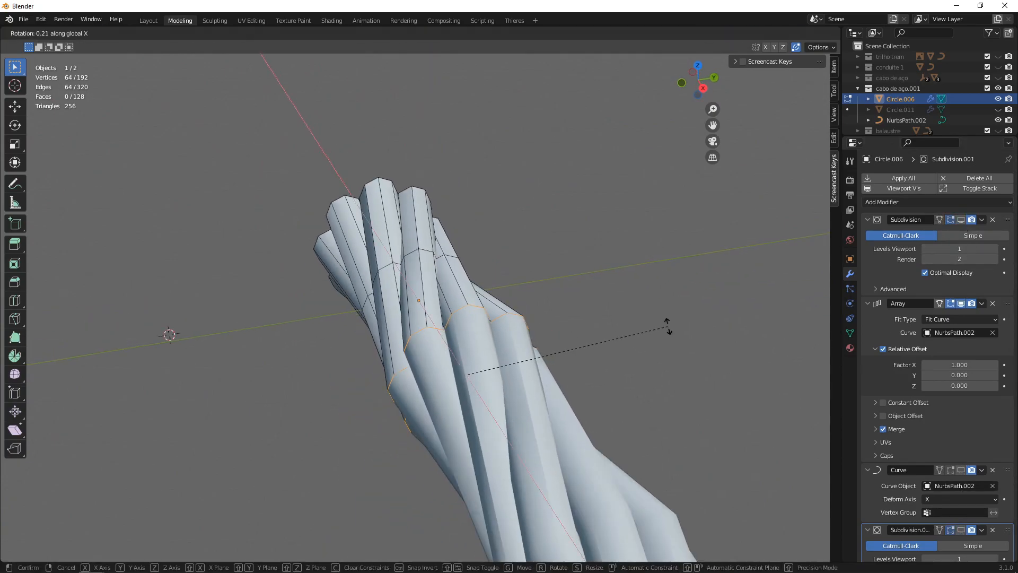
click(604, 298)
middle_drag(604, 297, 489, 339)
scroll(503, 346, up, 3)
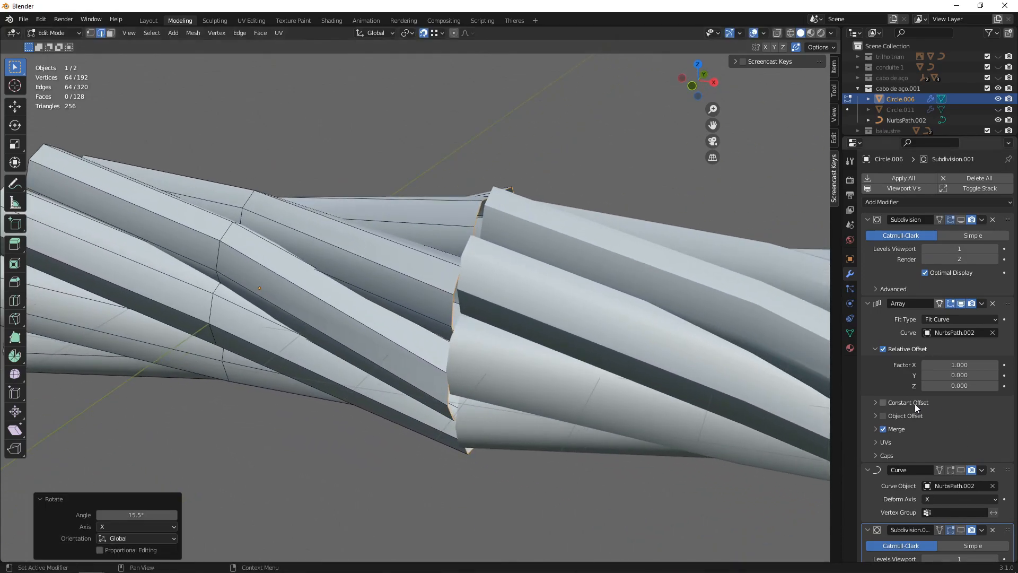
Turn off Merge in the tube bundle's Array modifier.
click(883, 428)
mouse_move(636, 287)
middle_down()
mouse_move(613, 291)
mouse_move(646, 285)
mouse_move(627, 295)
middle_up()
scroll(573, 318, up, 3)
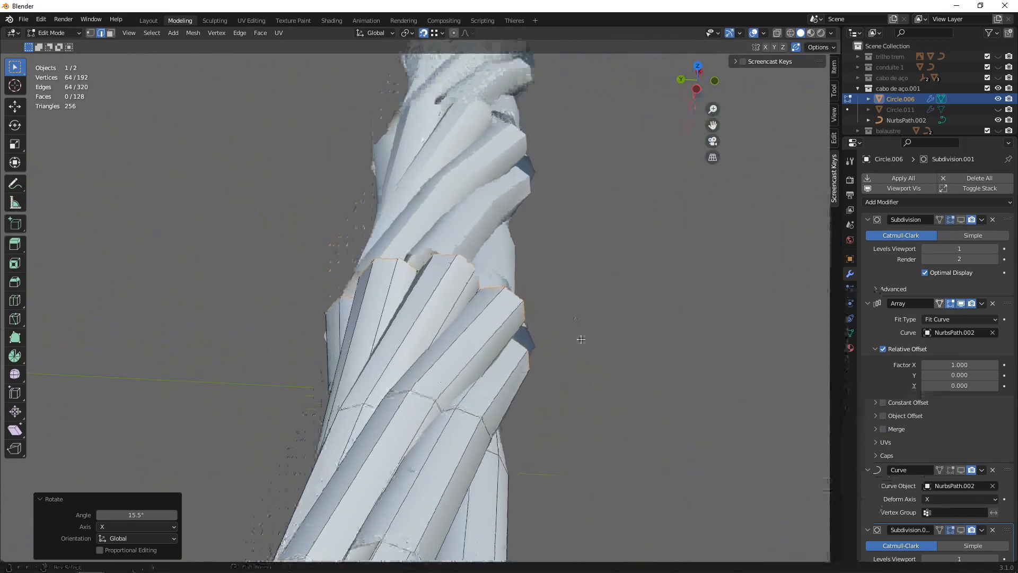
Examine the joints between the arrayed modules along the cable from several angles.
scroll(473, 333, down, 3)
shift+middle_drag(474, 333, 507, 201)
middle_drag(556, 355, 322, 255)
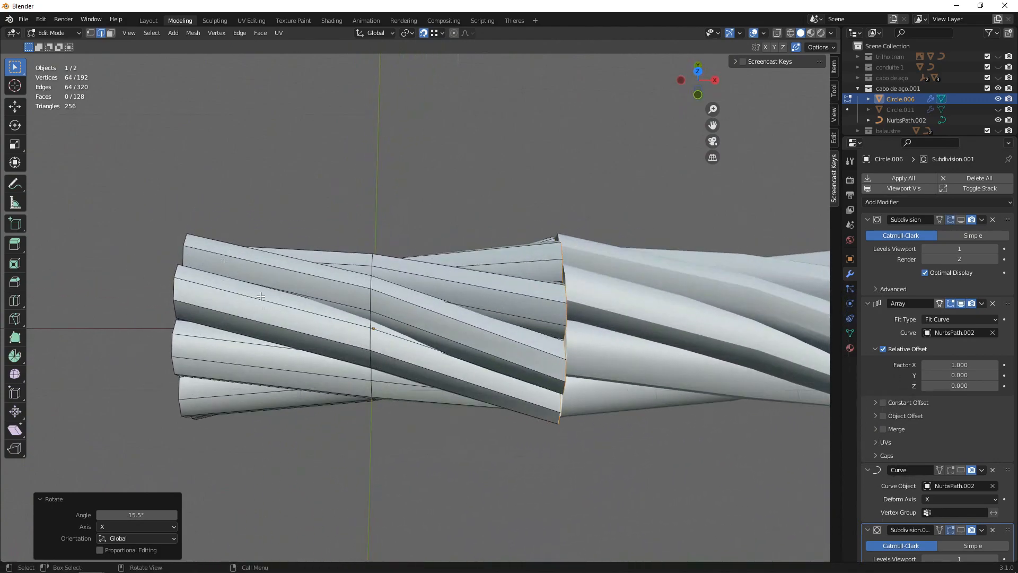
scroll(256, 275, down, 2)
shift+middle_drag(350, 294, 223, 288)
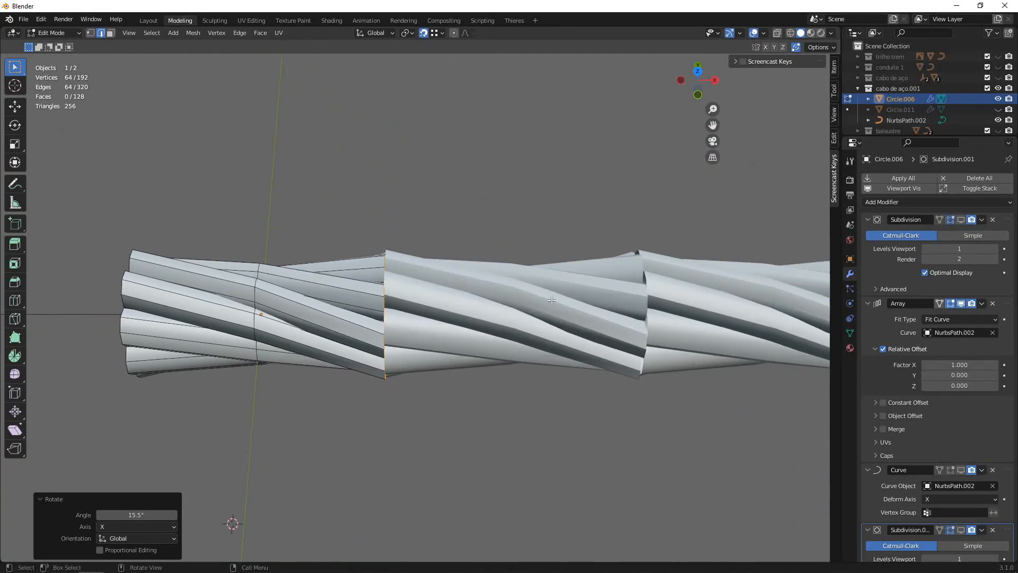
shift+middle_drag(152, 259, 382, 221)
scroll(359, 270, up, 2)
middle_drag(363, 312, 377, 316)
middle_drag(411, 427, 485, 242)
middle_drag(506, 416, 335, 259)
middle_drag(599, 395, 471, 219)
mouse_move(487, 390)
middle_down()
mouse_move(609, 306)
mouse_move(383, 302)
middle_up()
shift+middle_drag(557, 282, 406, 284)
middle_drag(541, 290, 593, 254)
scroll(571, 269, down, 3)
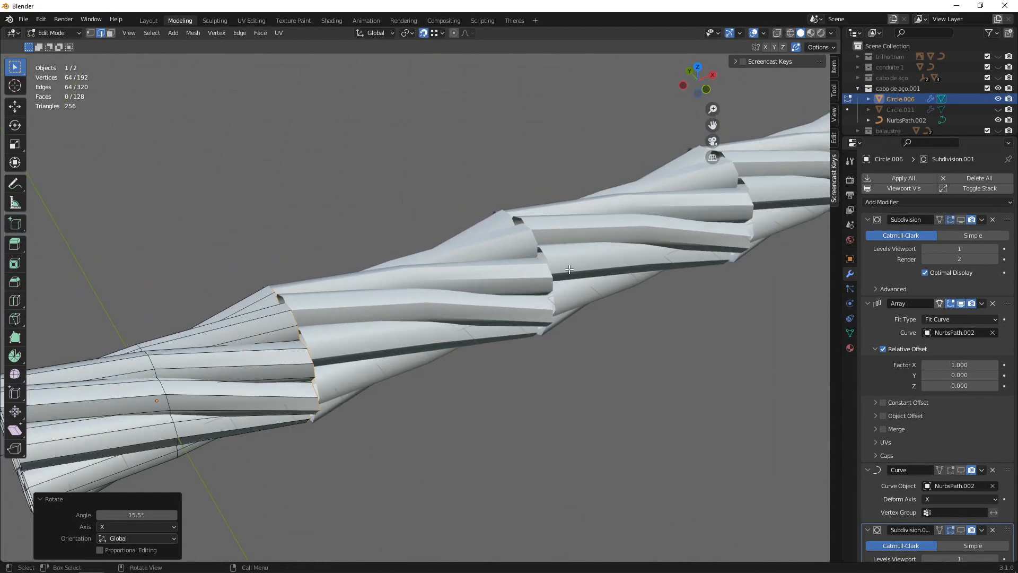
shift+middle_drag(286, 559, 391, 545)
scroll(371, 424, up, 1)
shift+middle_drag(341, 377, 431, 331)
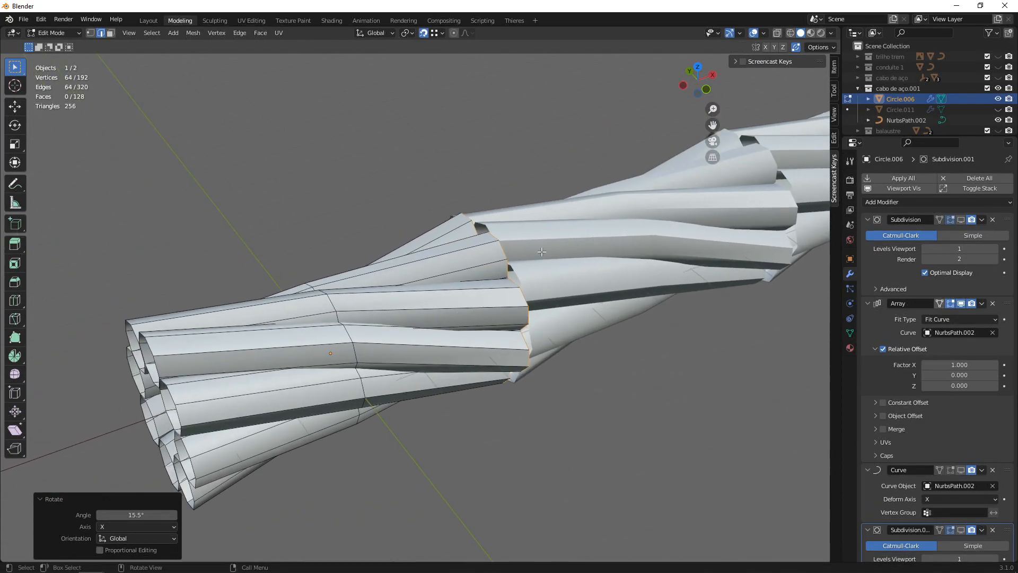
shift+middle_drag(475, 316, 554, 274)
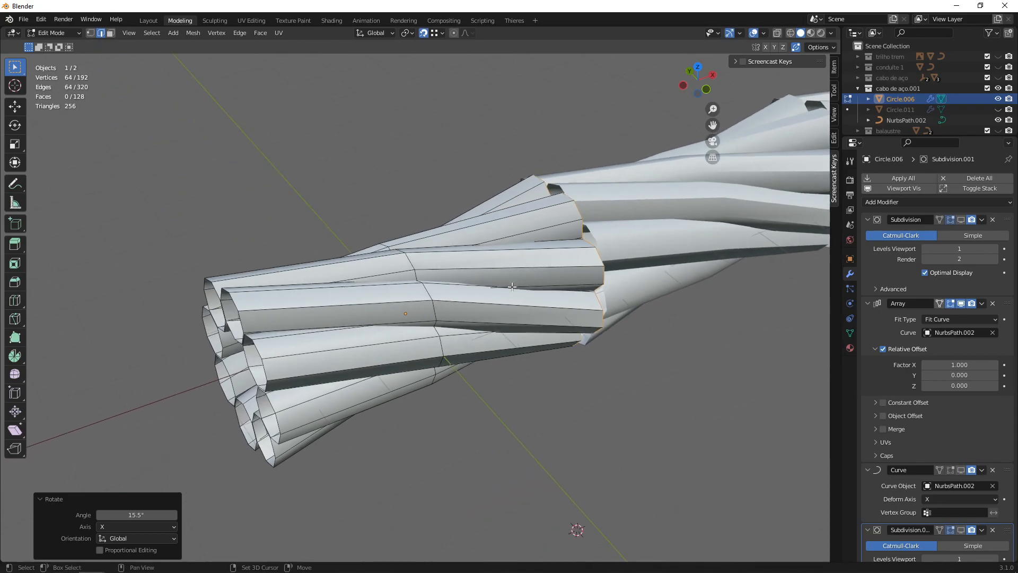
Undo the rotation of the end loops, leave Edit Mode and deselect the cable.
key(ctrl+z)
key(Tab)
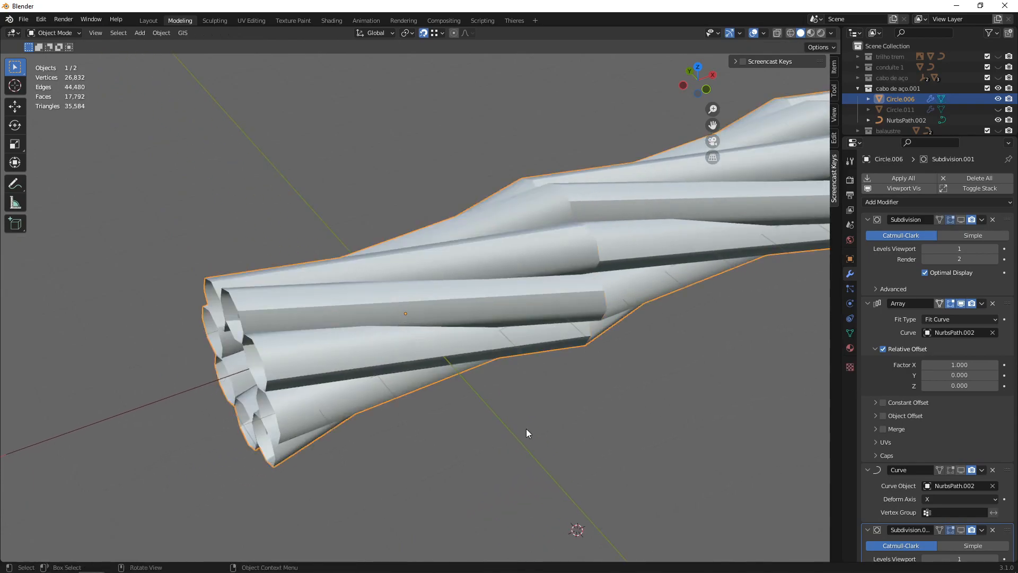
click(526, 428)
scroll(527, 428, up, 2)
shift+middle_drag(498, 372, 443, 326)
Enable Merge in the cable's Array modifier, inspect the tube ends and joints, and disable Merge again.
click(883, 429)
middle_drag(679, 403, 666, 373)
middle_drag(205, 269, 320, 244)
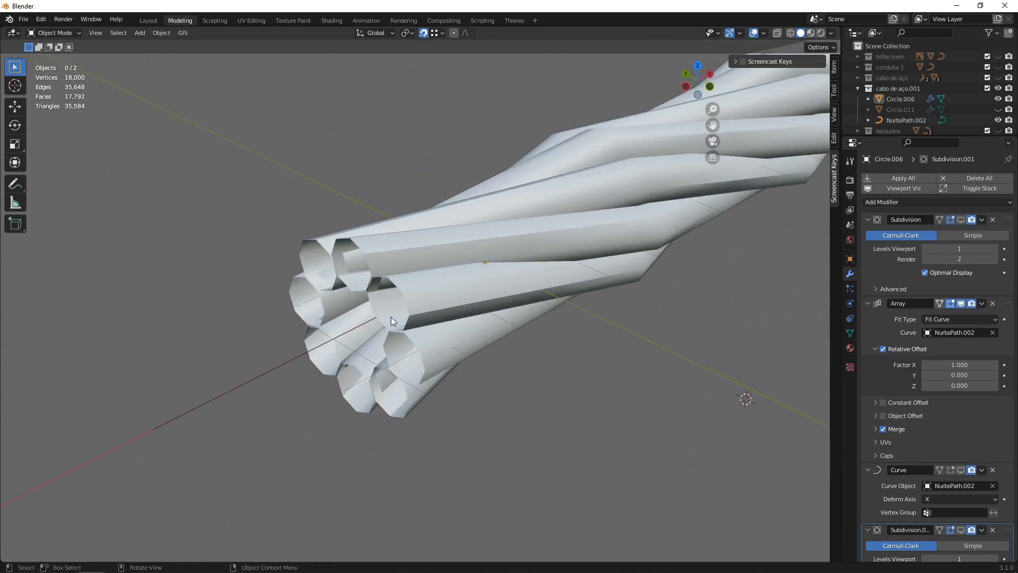
middle_drag(407, 374, 340, 310)
middle_drag(440, 307, 869, 420)
click(883, 429)
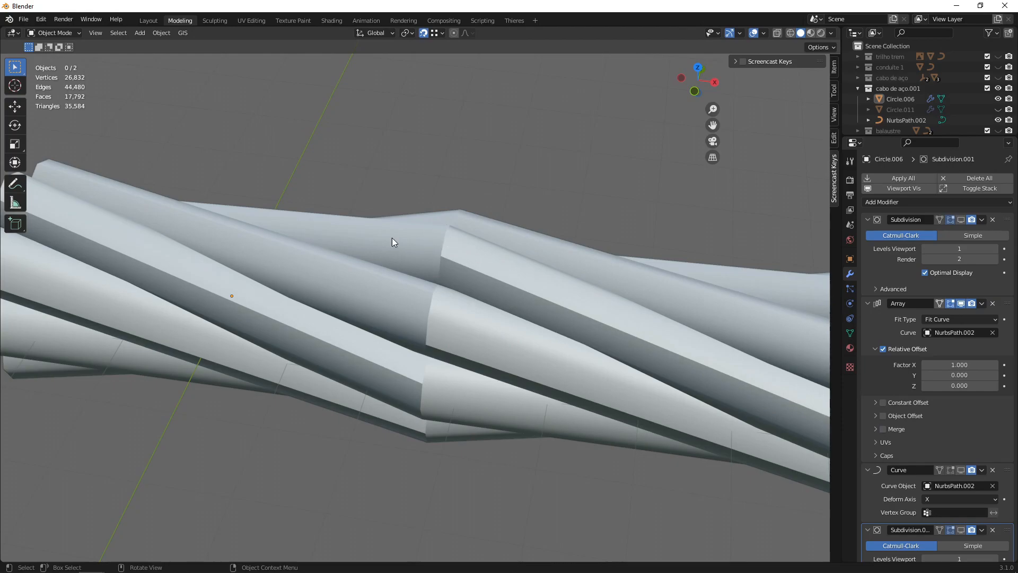
shift+middle_drag(589, 292, 536, 290)
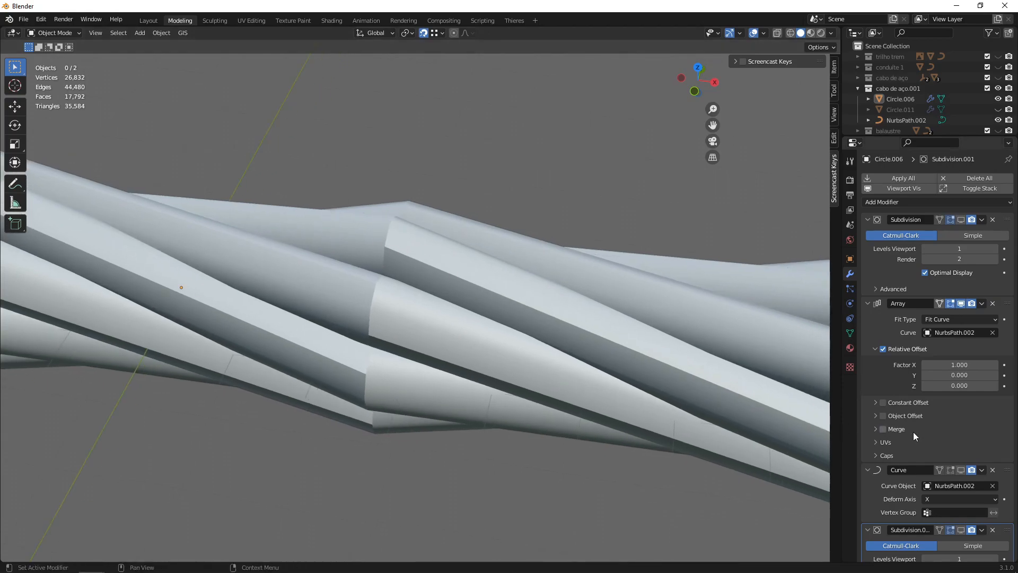
Enable Merge in the cable's Array modifier and check the joints along the cable.
click(881, 428)
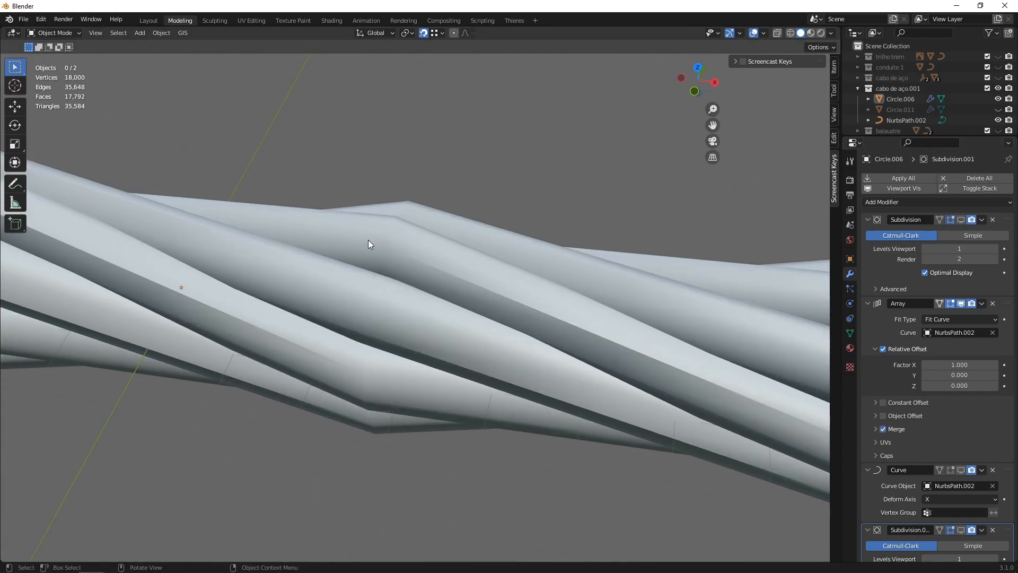
scroll(398, 269, down, 10)
scroll(485, 317, down, 5)
middle_drag(444, 324, 367, 350)
scroll(286, 347, up, 1)
middle_drag(242, 353, 609, 360)
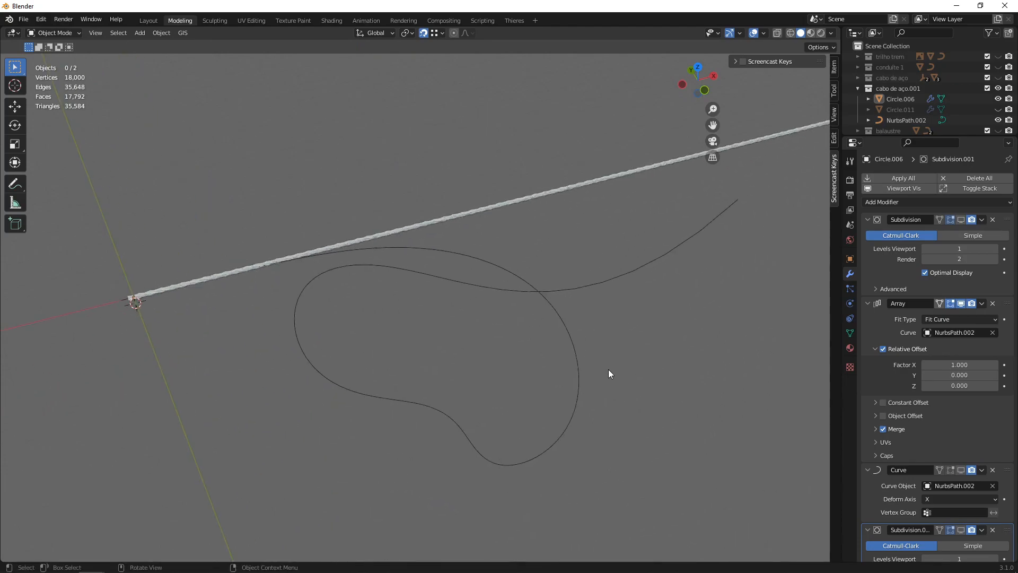
Turn on viewport display for the cable's Curve modifier and both of its Subdivision modifiers.
click(962, 470)
scroll(377, 345, up, 7)
shift+middle_drag(208, 297, 595, 192)
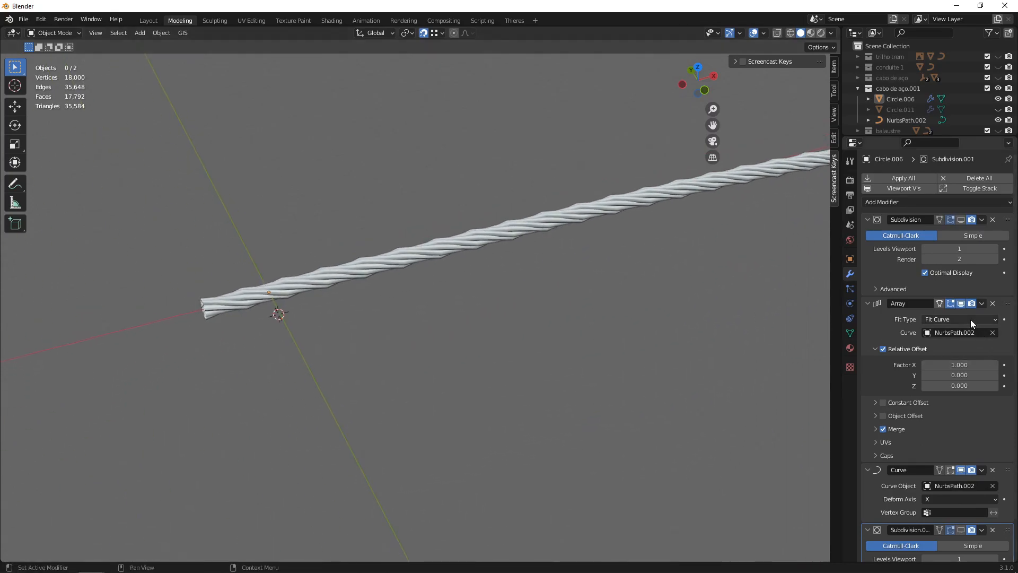
click(961, 220)
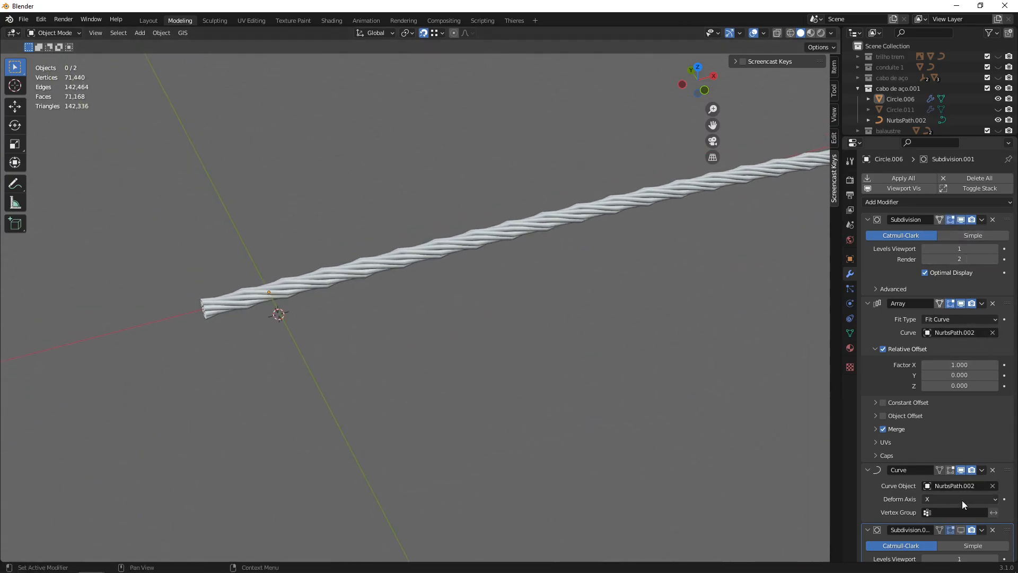
click(961, 530)
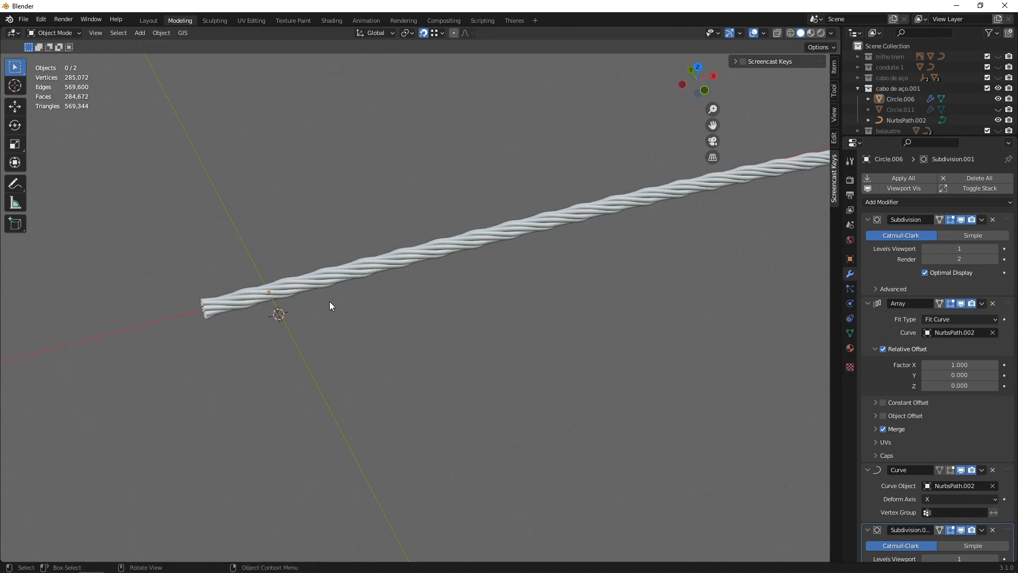
Select the cable, inspect its open end, and turn off viewport display of the first Subdivision and the Curve modifiers.
click(321, 282)
middle_drag(320, 282, 425, 308)
scroll(407, 316, up, 5)
scroll(425, 308, down, 5)
scroll(405, 323, up, 3)
shift+middle_drag(355, 348, 404, 321)
shift+middle_drag(404, 322, 423, 312)
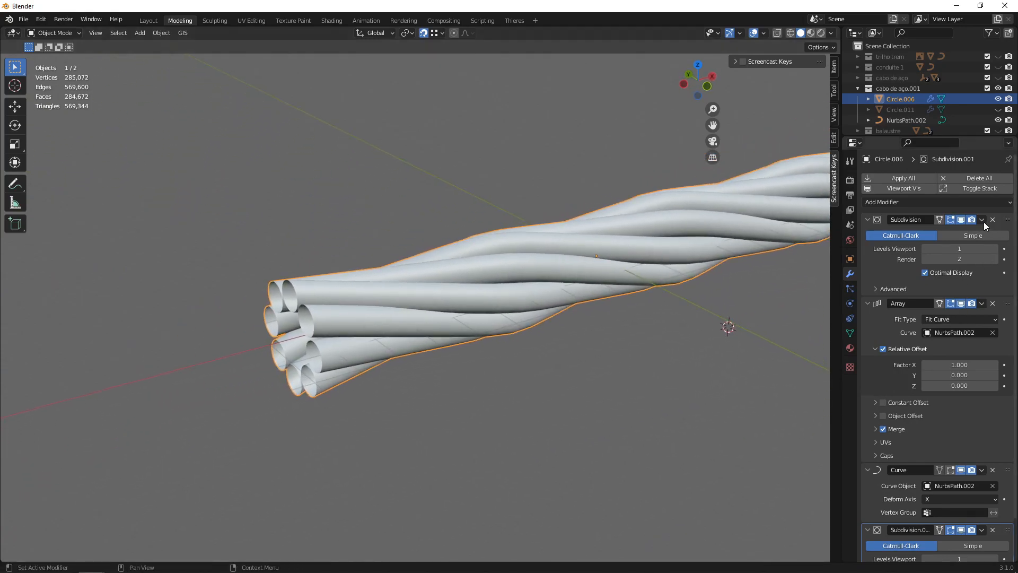
click(961, 219)
click(961, 469)
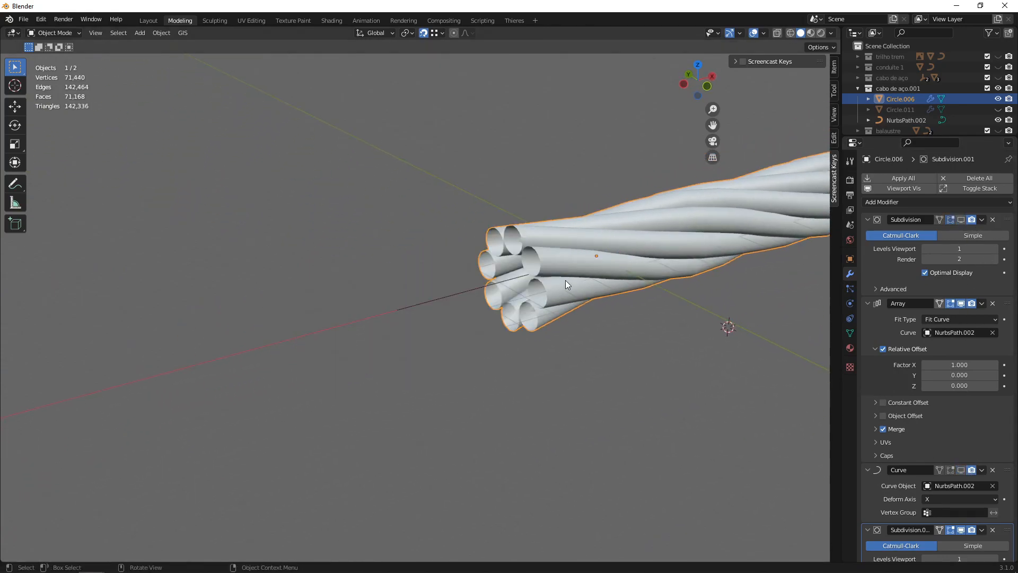
In Edit Mode, select the middle edge loops of the cable module and scale them up by about 1.14.
key(Tab)
middle_drag(565, 280, 461, 305)
key(z)
click(369, 303)
shift+middle_drag(329, 283, 424, 263)
scroll(425, 263, up, 1)
drag(421, 206, 485, 391)
scroll(517, 393, up, 1)
key(z)
click(598, 419)
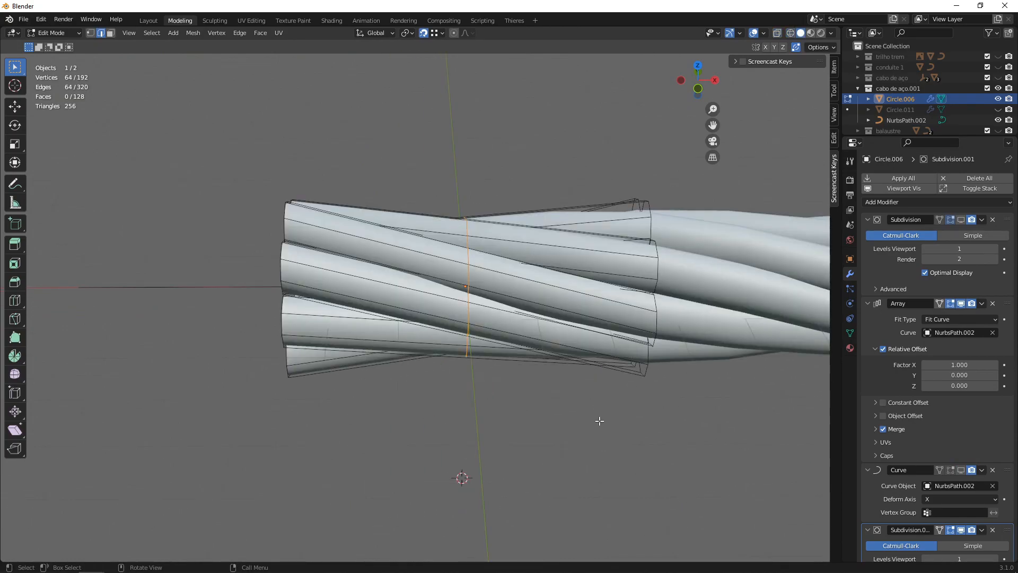
key(s)
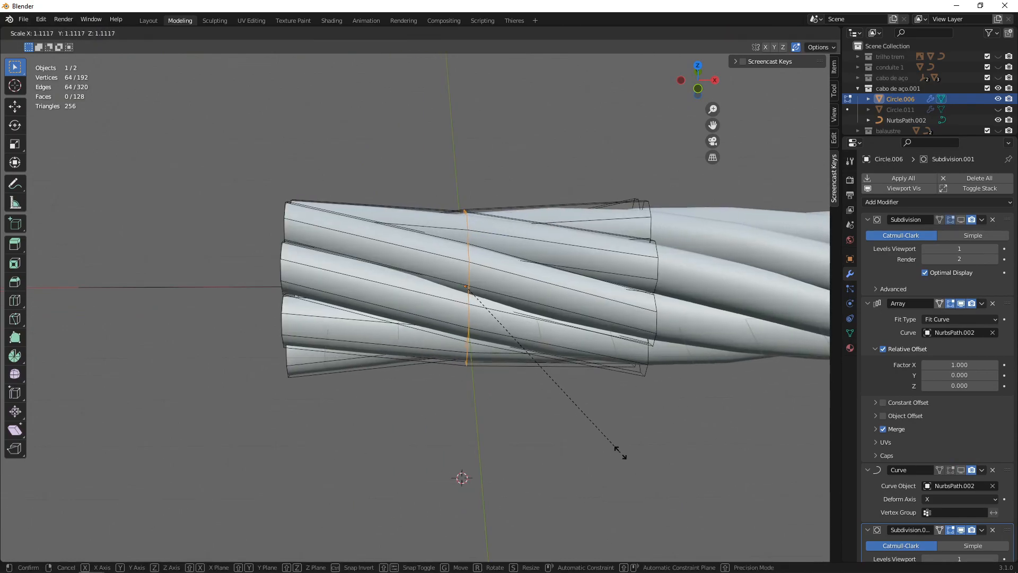
click(618, 455)
Enlarge the module's middle loops slightly more, by a factor of about 1.03.
scroll(606, 379, down, 3)
middle_drag(606, 380, 606, 275)
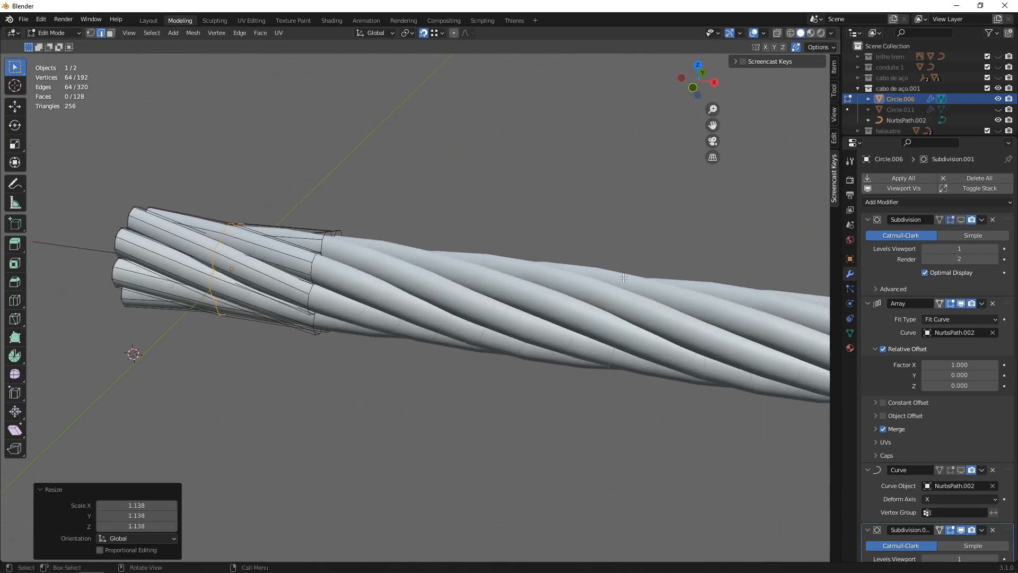
key(s)
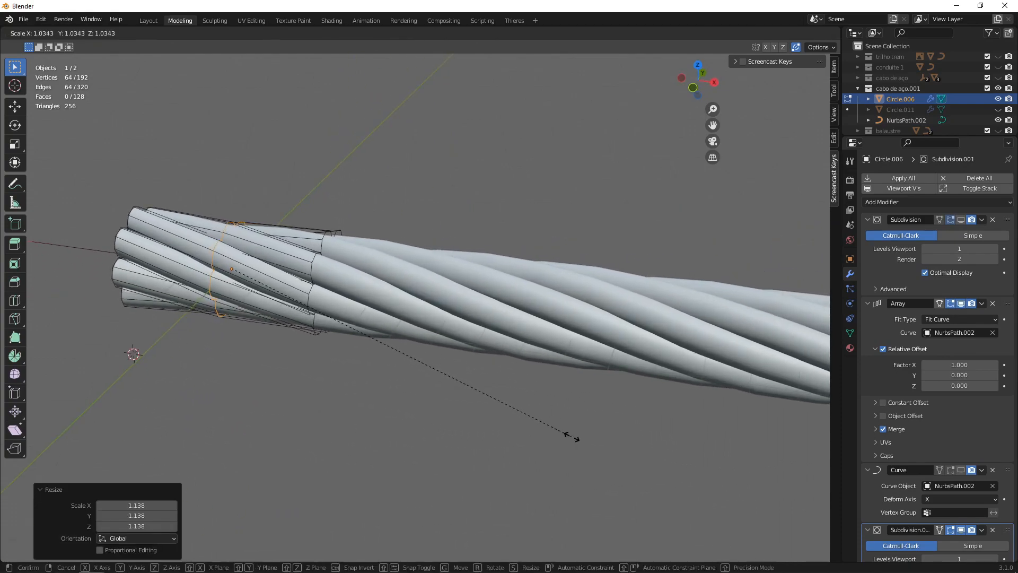
click(573, 436)
Leave Edit Mode, deselect the cable and turn on viewport display of its first Subdivision modifier.
key(Tab)
key(alt+a)
middle_drag(509, 304, 424, 289)
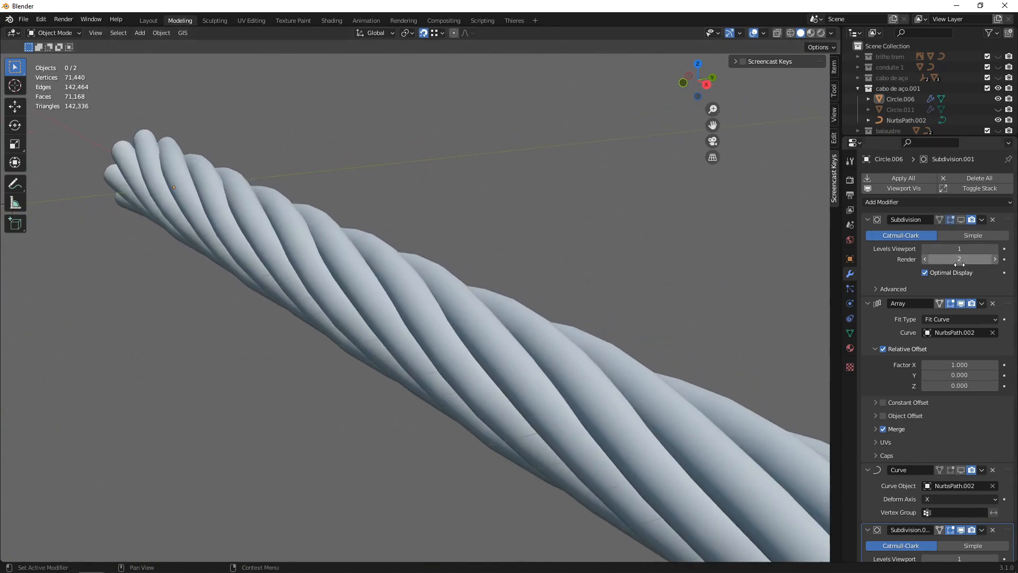
click(961, 221)
middle_drag(440, 311, 637, 275)
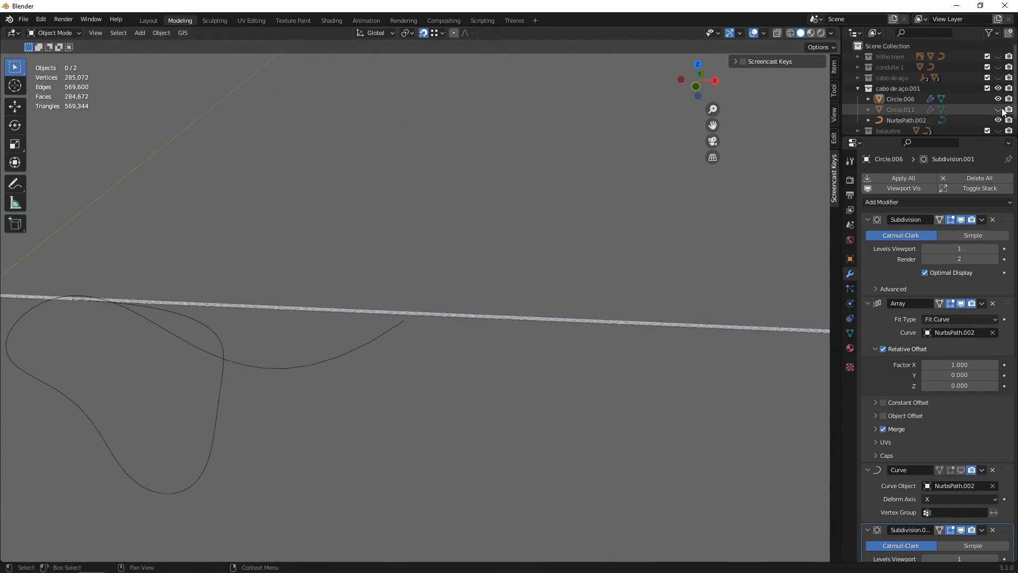
Collapse and hide the cabo de aço.001 collection and show the balaustre2 collection.
click(857, 88)
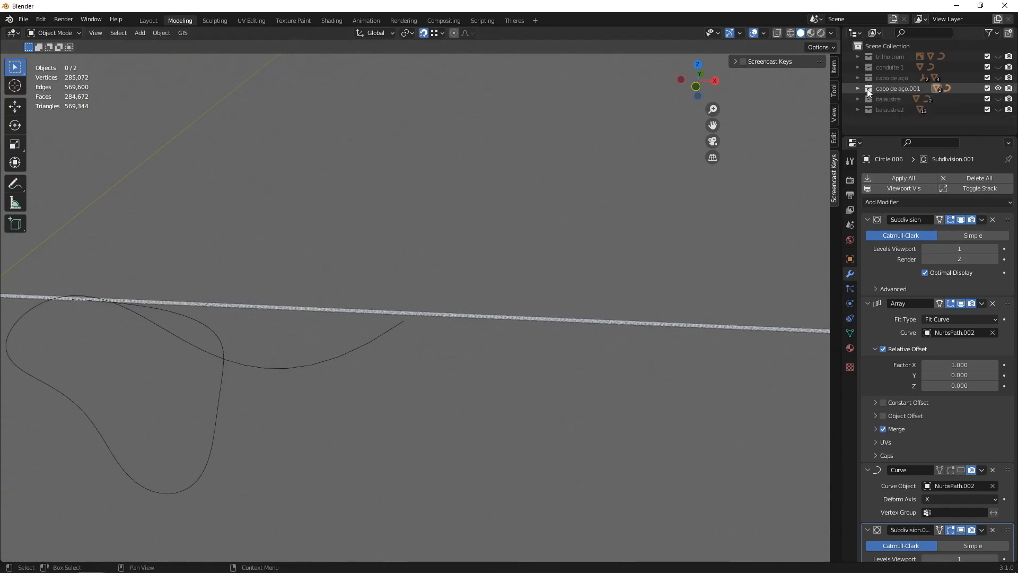
click(998, 88)
click(998, 109)
Examine the balustrade between its two pillars from several angles.
middle_drag(513, 265, 438, 281)
scroll(438, 277, up, 6)
shift+middle_drag(549, 216, 483, 306)
middle_drag(484, 305, 408, 297)
shift+middle_drag(408, 297, 326, 305)
middle_drag(500, 306, 274, 285)
scroll(429, 288, up, 3)
Single out the balusters one after another, then highlight the whole balustrade and clear the selection.
click(272, 284)
click(308, 301)
click(353, 309)
click(399, 316)
click(499, 336)
click(461, 329)
click(559, 332)
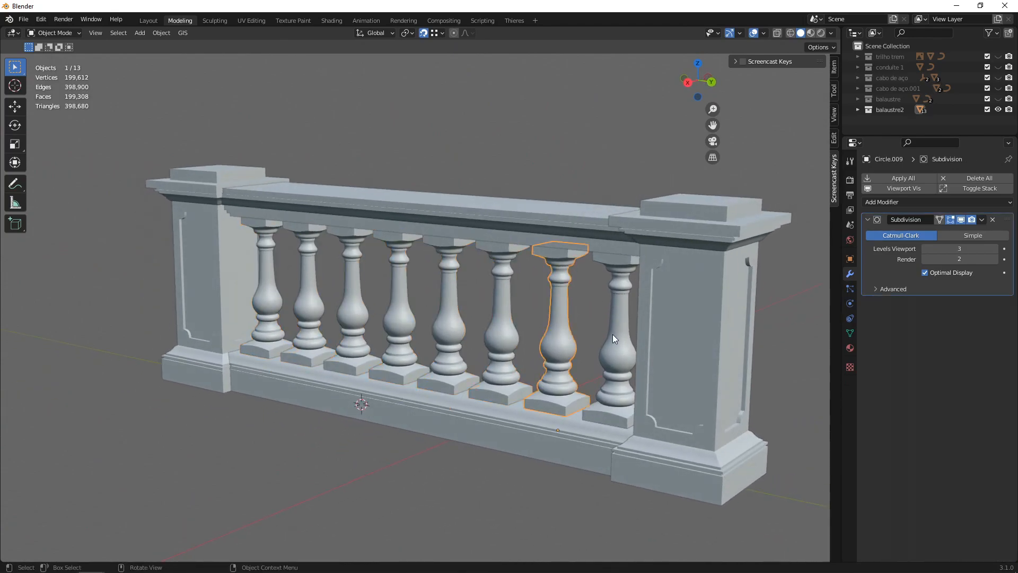
click(613, 334)
scroll(422, 342, down, 4)
middle_drag(422, 342, 319, 316)
scroll(319, 316, up, 2)
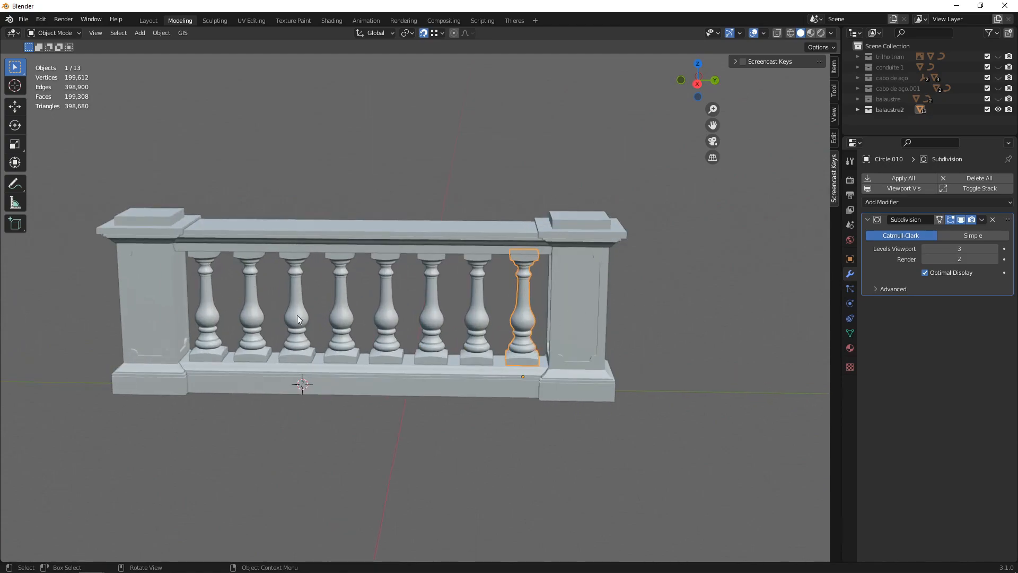
scroll(532, 348, down, 4)
drag(577, 387, 254, 255)
scroll(485, 313, up, 2)
key(alt+a)
Duplicate two balusters and place the copies about 80 cm away along Y, beyond the end pillar.
click(501, 332)
scroll(482, 321, up, 2)
shift+click(483, 340)
key(shift+d)
key(y)
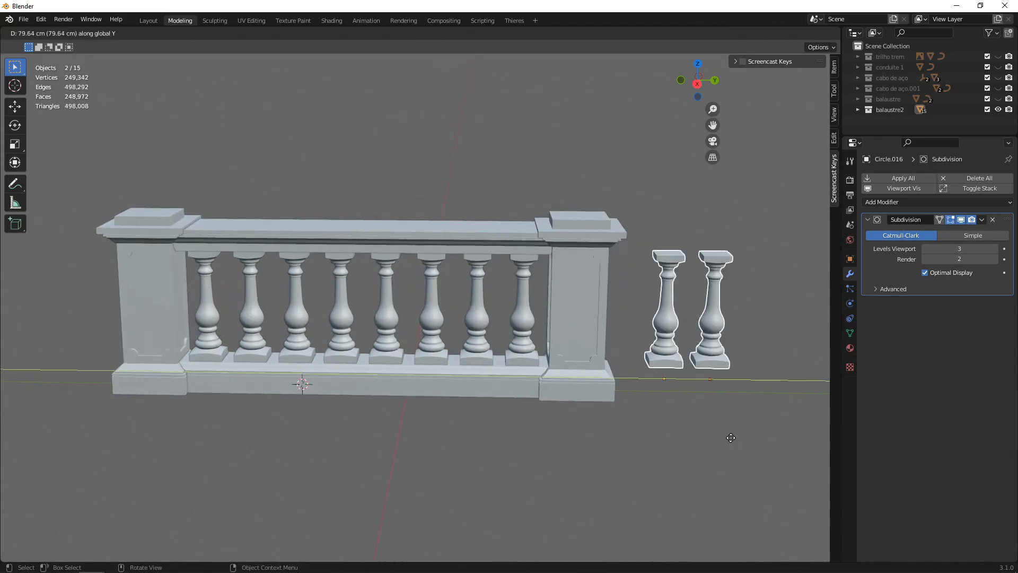
click(730, 437)
Delete the original balustrade with its pillars, rails and balusters, keeping the two copied balusters.
click(562, 367)
scroll(527, 381, down, 2)
drag(527, 381, 173, 188)
key(Delete)
Delete the outer of the two copied balusters and select the remaining one.
drag(523, 222, 730, 380)
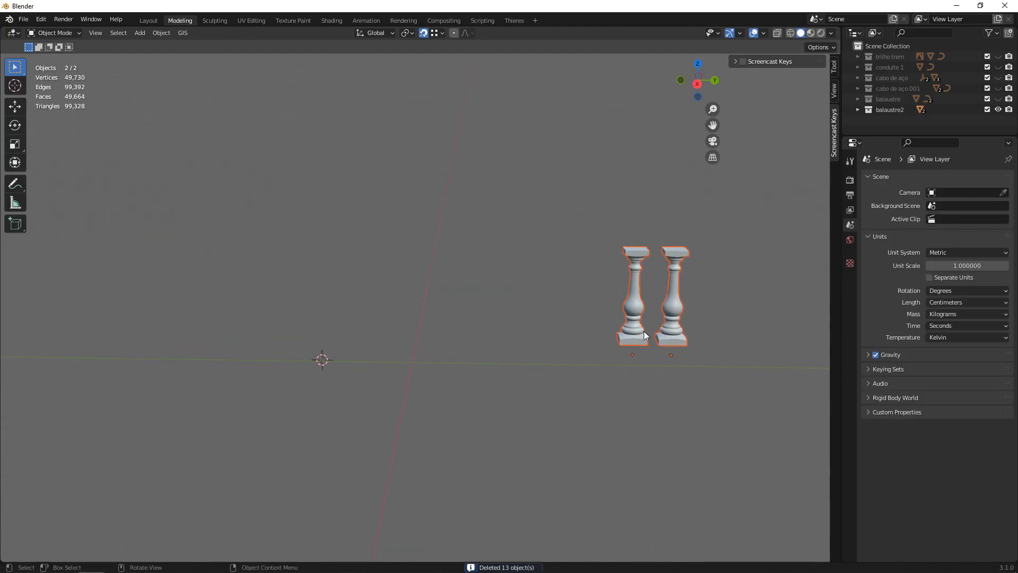
key(g)
key(Escape)
click(669, 319)
key(Delete)
click(640, 314)
scroll(639, 315, up, 2)
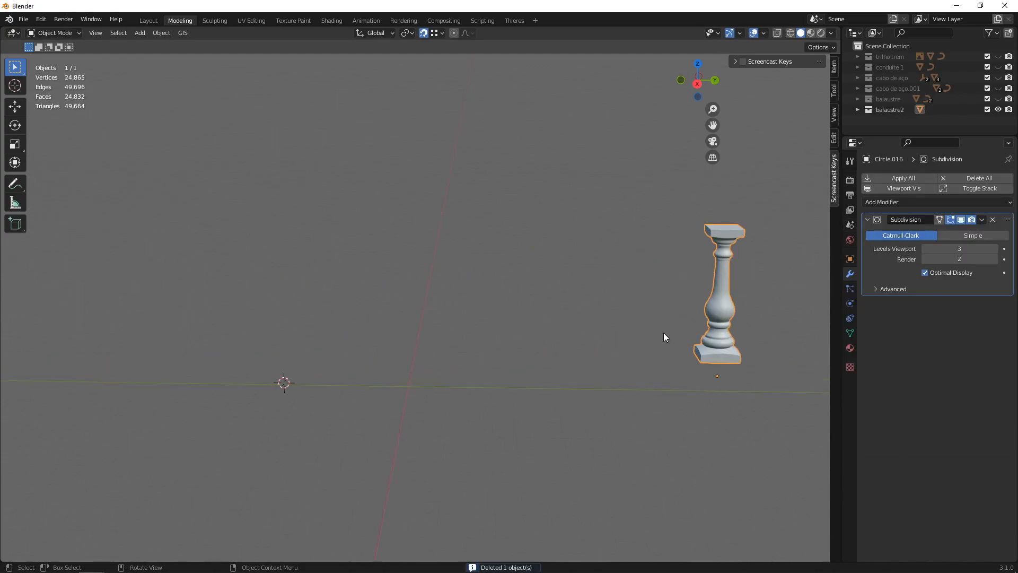
Set the baluster's origin to its geometry.
click(161, 32)
mouse_move(180, 56)
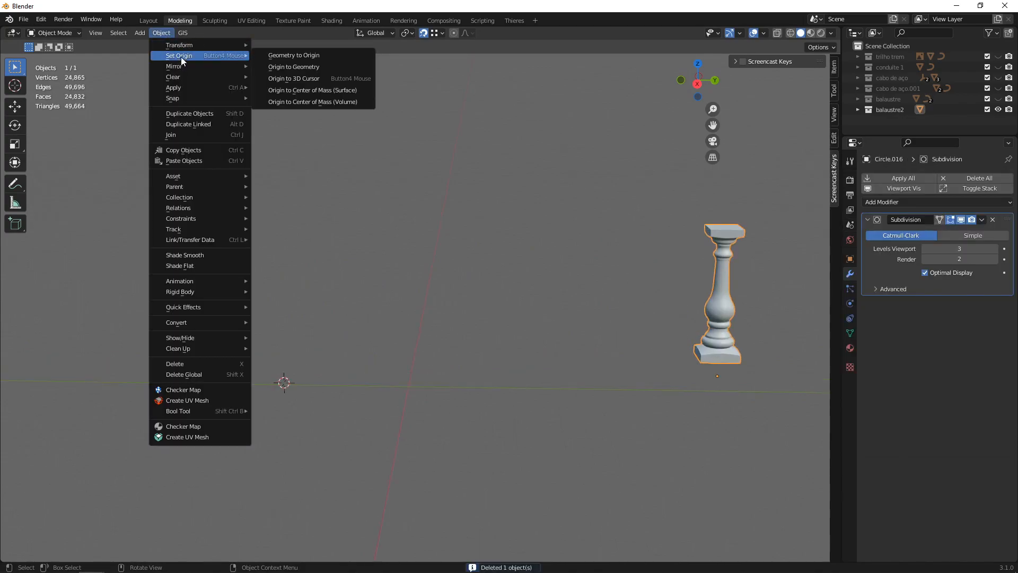
click(301, 69)
Snap the 3D cursor to the world origin and move the baluster to the cursor.
key(shift+s)
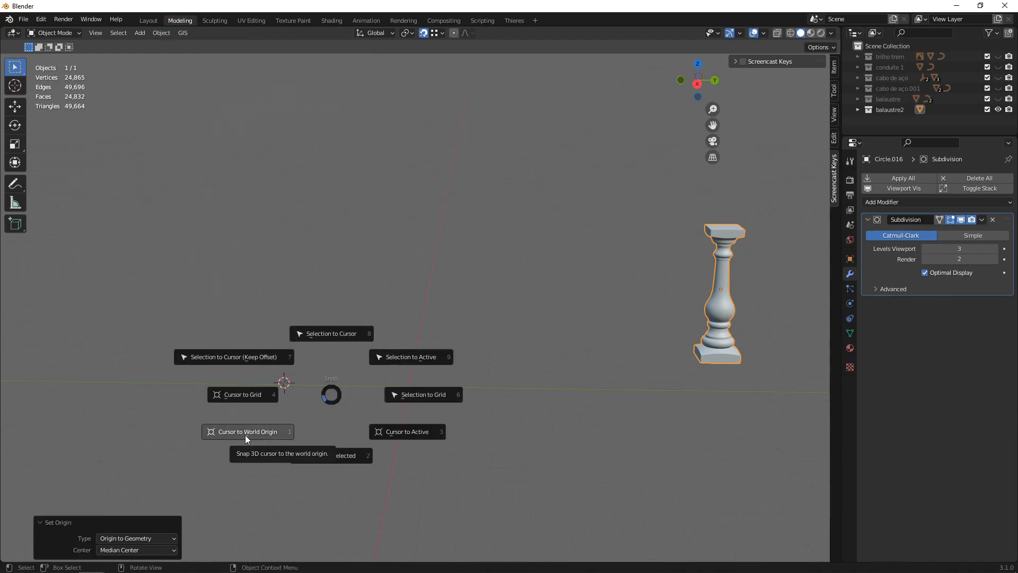
click(246, 432)
shift+middle_drag(565, 355, 522, 348)
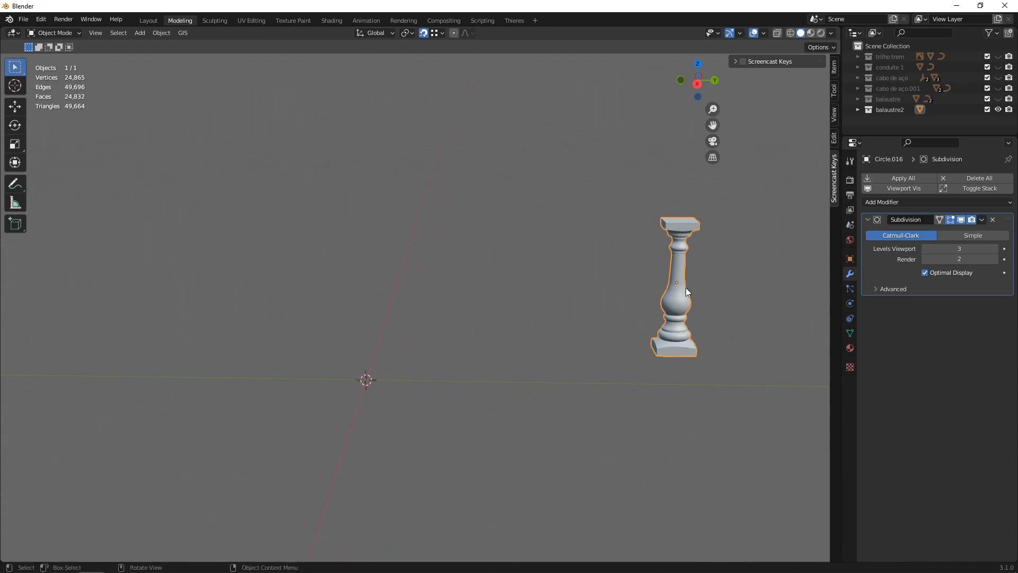
key(shift+s)
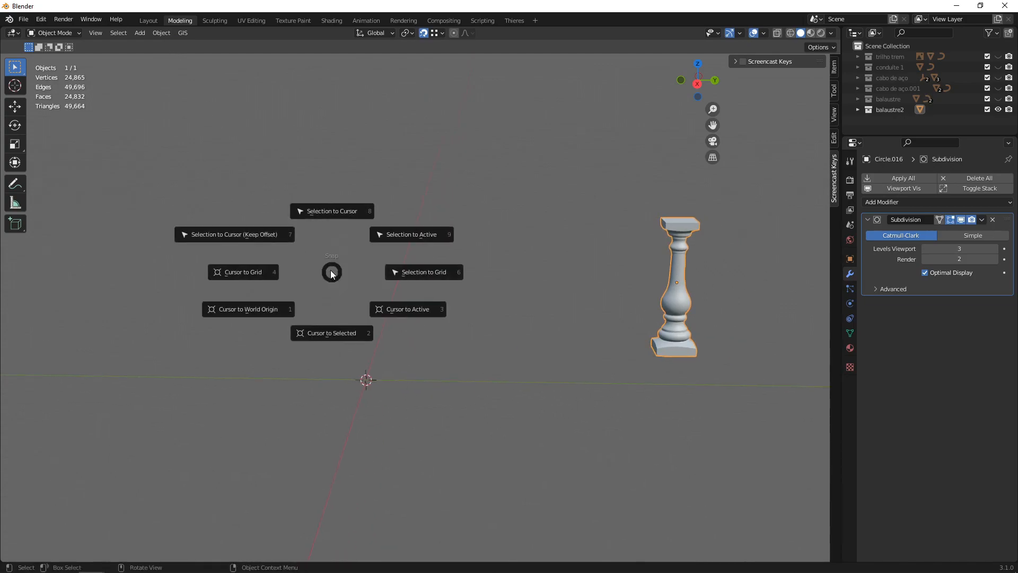
click(335, 211)
middle_drag(394, 352, 399, 316)
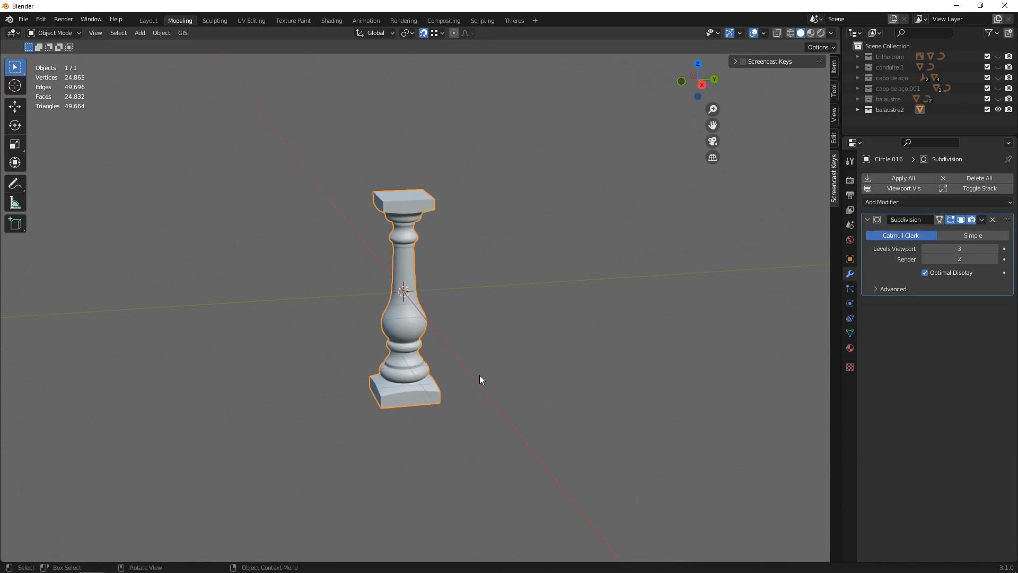
Turn off viewport display of the baluster's Subdivision modifier and add an Array modifier.
click(963, 220)
click(969, 205)
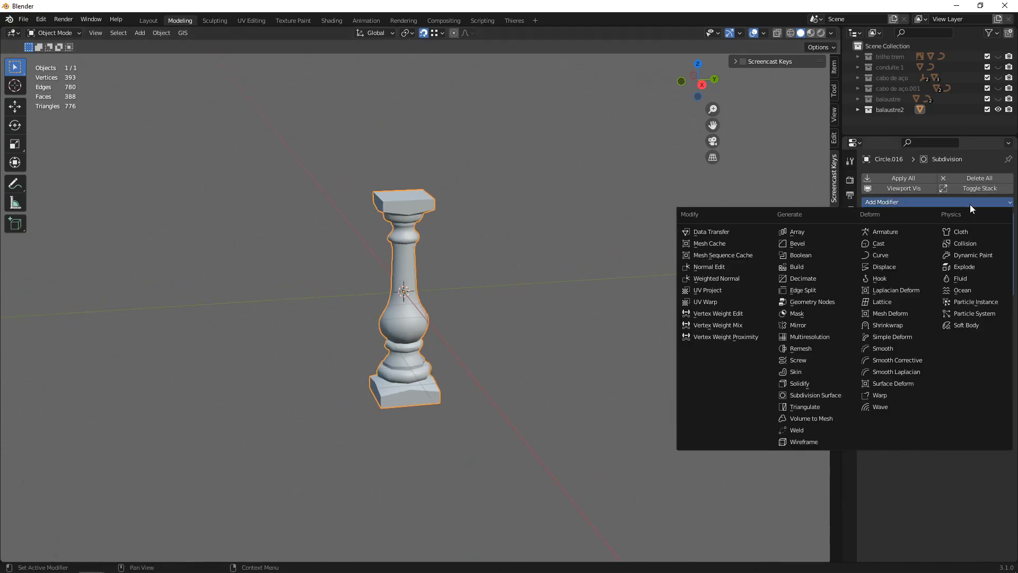
click(814, 233)
middle_drag(412, 322, 444, 300)
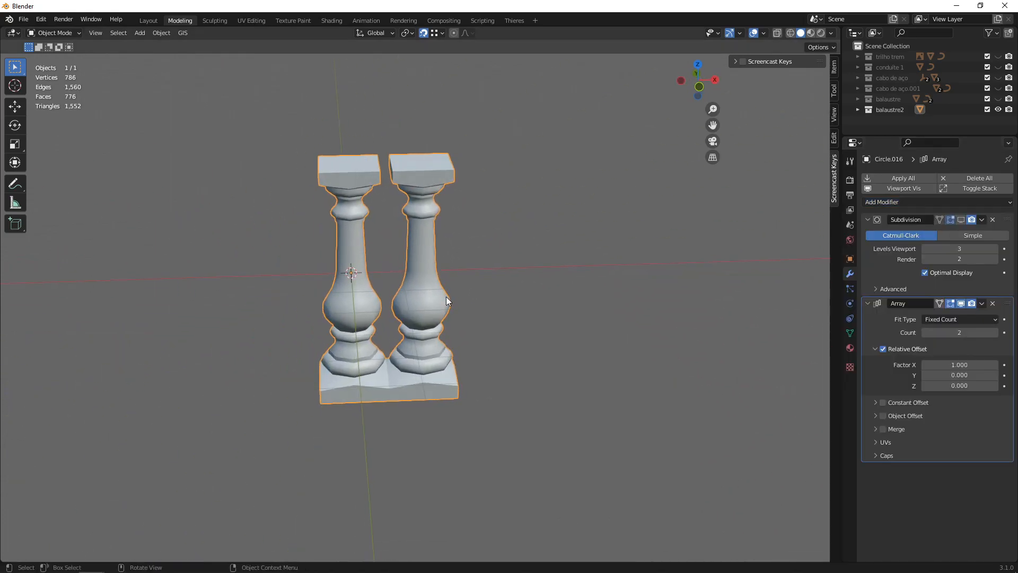
scroll(443, 294, up, 4)
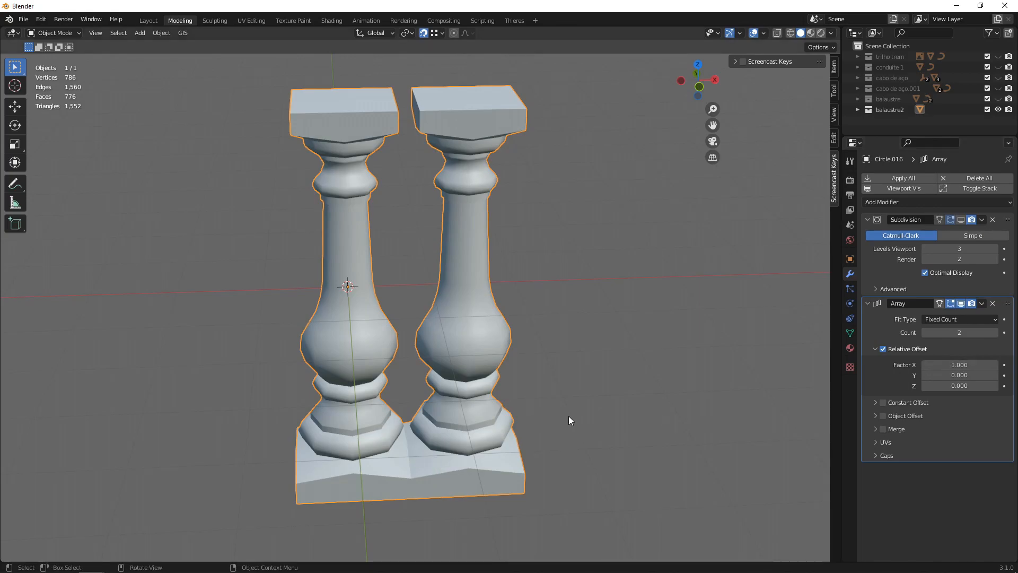
shift+middle_drag(477, 447, 480, 414)
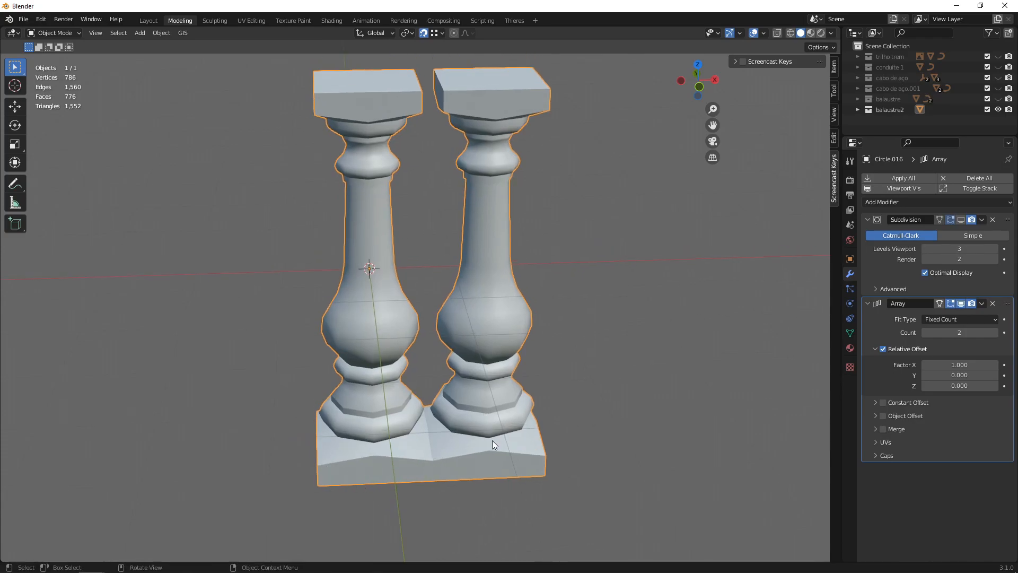
shift+middle_drag(597, 446, 614, 427)
Open the baluster in Edit Mode with vertex selection and show it in wireframe from the front.
key(Tab)
middle_drag(552, 424, 523, 403)
shift+middle_drag(477, 449, 449, 347)
key(1)
scroll(312, 420, up, 2)
mouse_move(309, 444)
shift+middle_down()
mouse_move(407, 403)
mouse_move(401, 465)
shift+middle_up()
key(z)
click(374, 402)
scroll(374, 402, down, 2)
scroll(386, 394, down, 1)
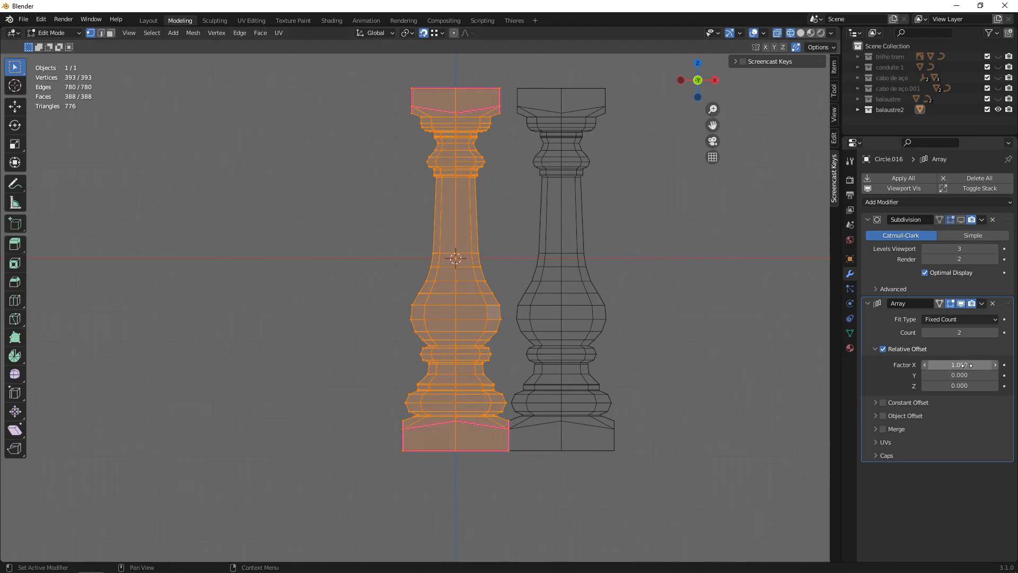
Examine where the arrayed balusters' bases meet and how the module's width compares with the gaps above.
shift+middle_drag(593, 424, 540, 423)
scroll(453, 445, up, 1)
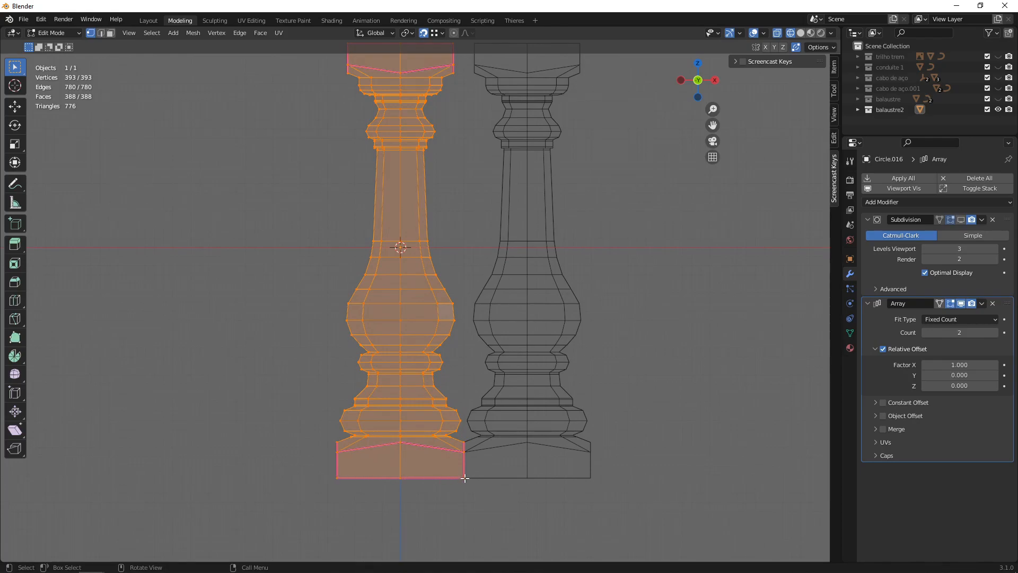
scroll(559, 286, down, 2)
shift+middle_drag(528, 241, 514, 255)
scroll(472, 160, up, 2)
shift+middle_drag(510, 365, 509, 314)
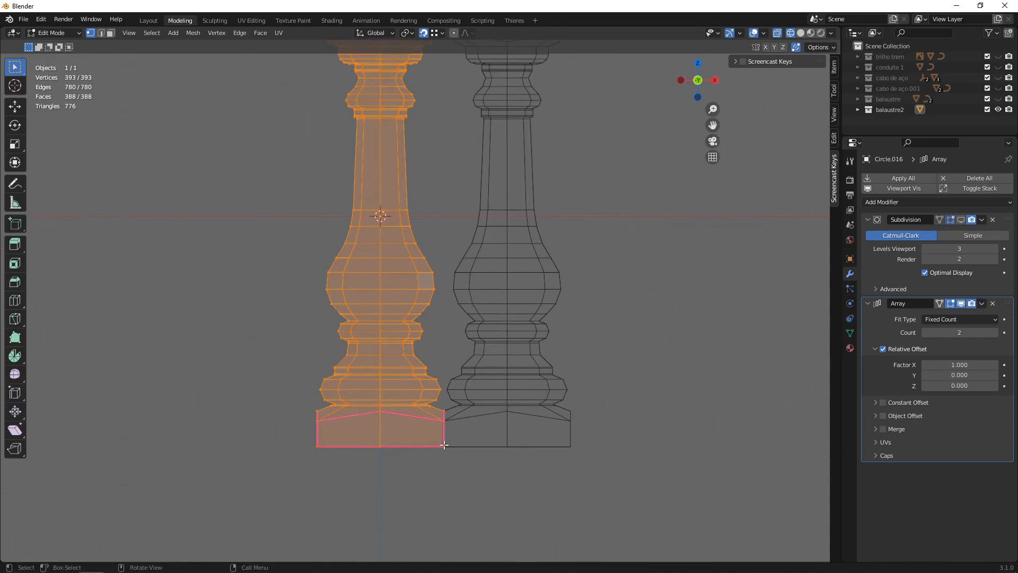
shift+middle_drag(499, 384, 489, 407)
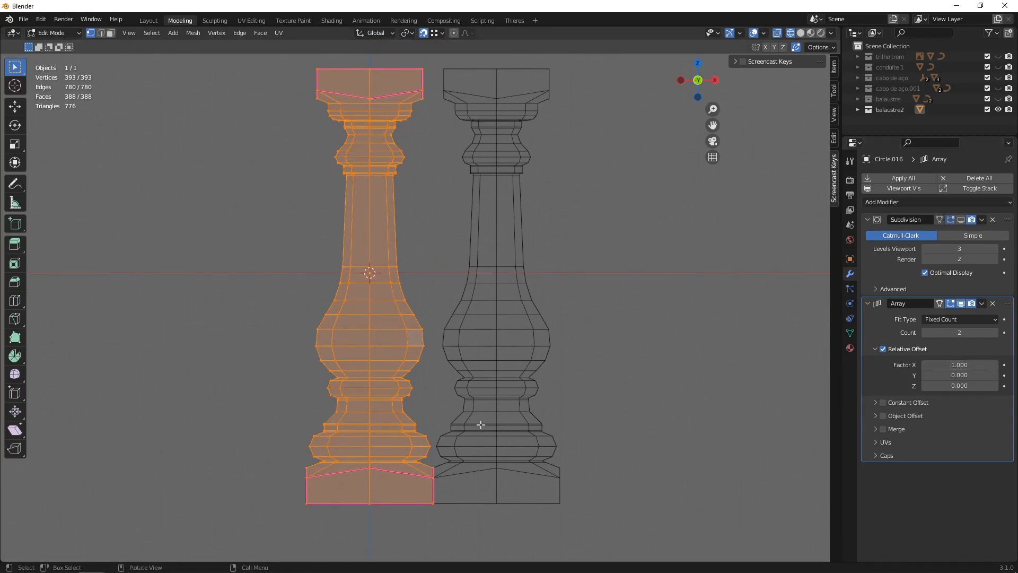
shift+middle_drag(491, 412, 485, 429)
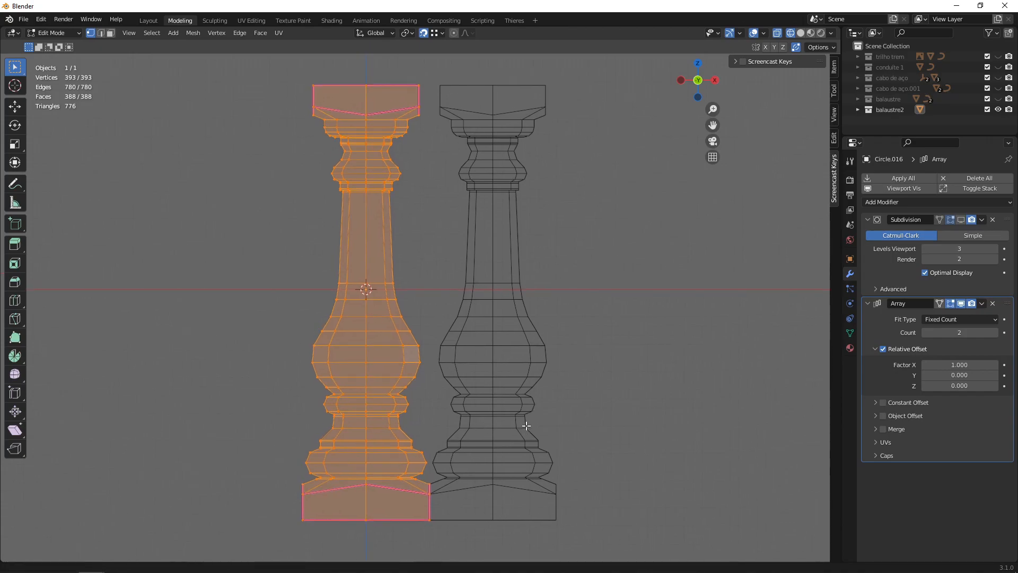
shift+middle_drag(349, 328, 351, 316)
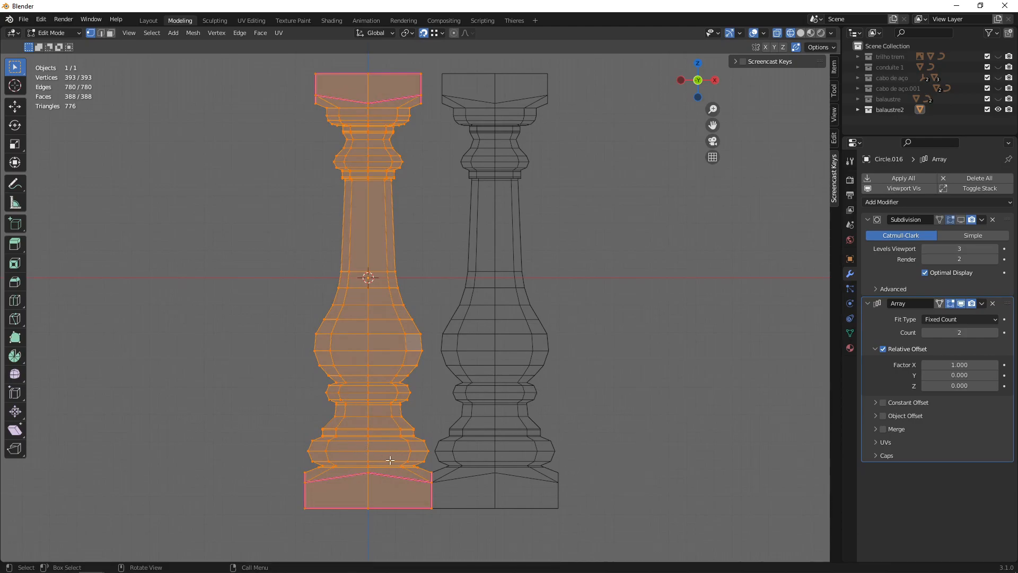
scroll(308, 511, up, 2)
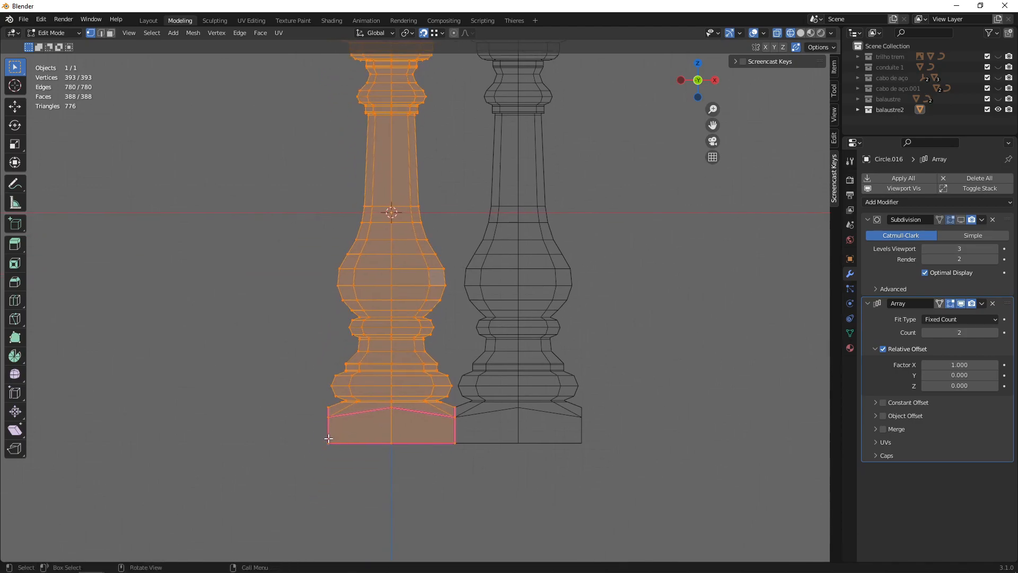
Duplicate the bottom edge loop of the baluster's base about 4.6 cm straight down and try placing another copy beside it.
alt+click(432, 445)
key(e)
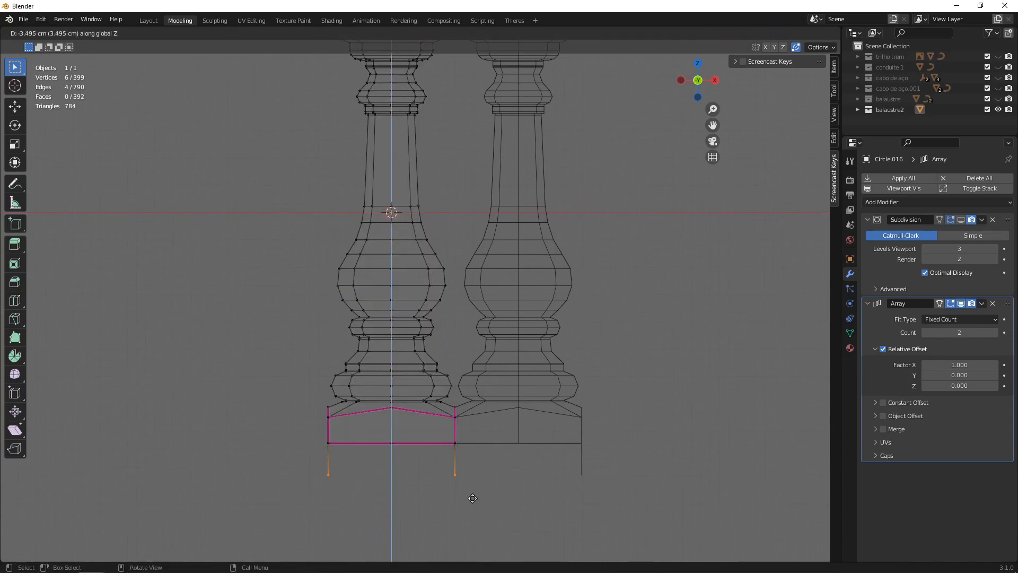
right_click(472, 493)
key(ctrl+z)
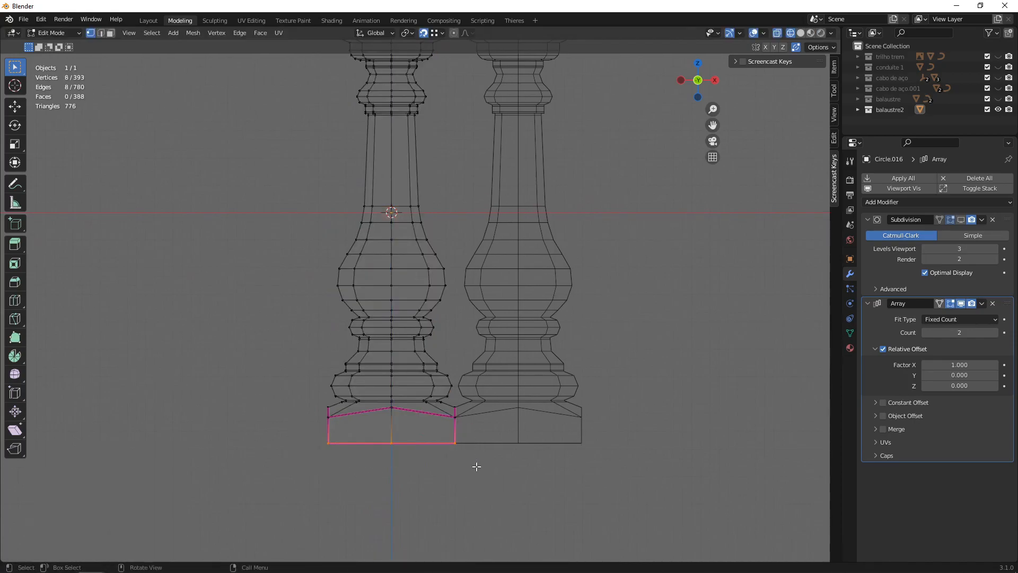
key(shift+d)
key(z)
click(383, 479)
shift+middle_drag(459, 509, 421, 425)
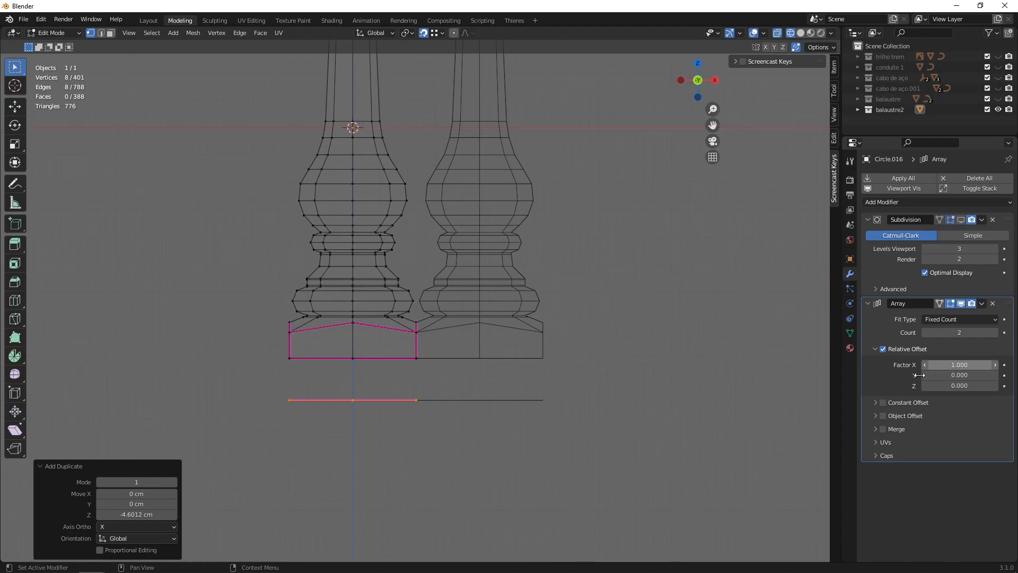
key(shift+d)
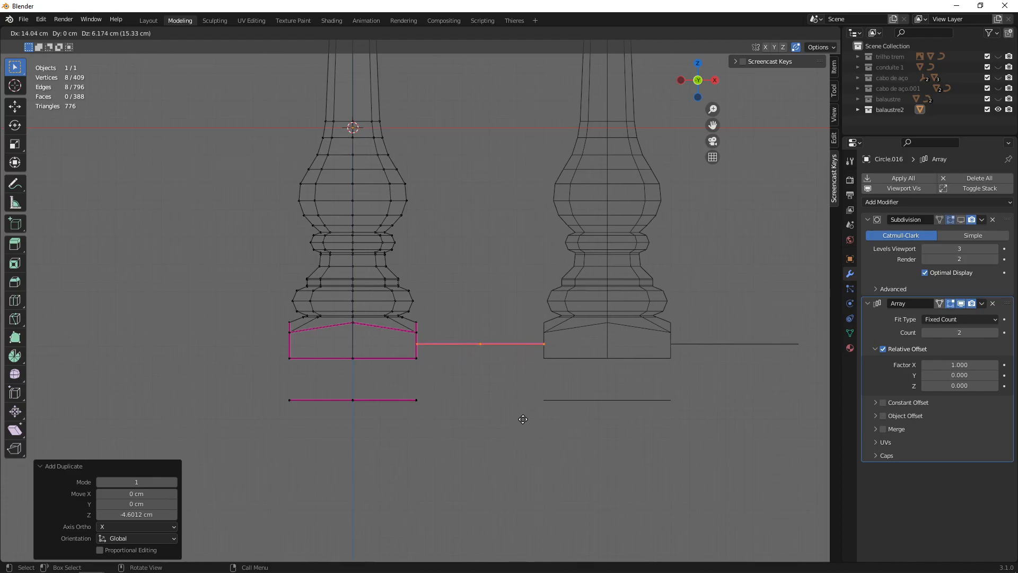
key(Escape)
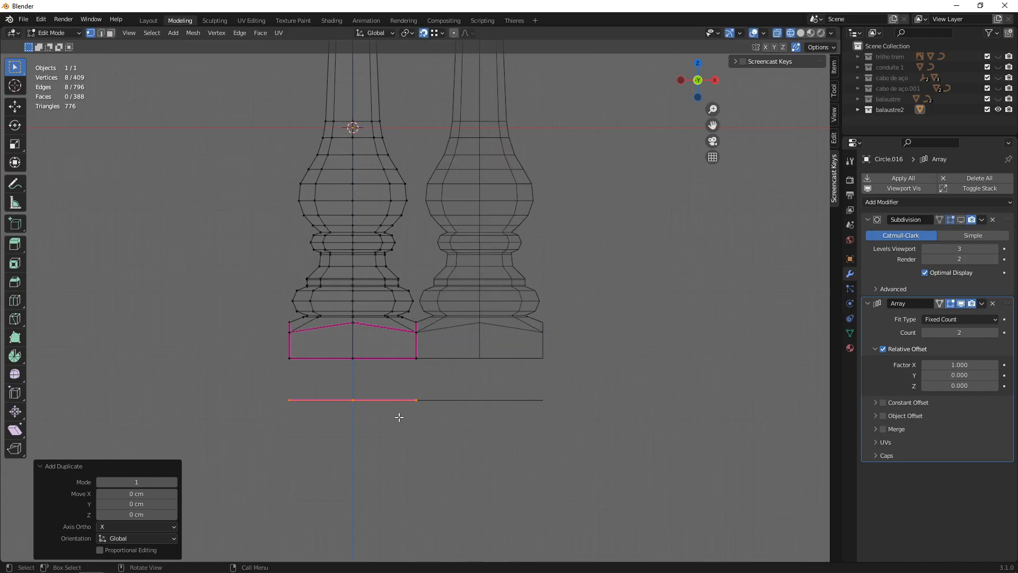
Delete the duplicated edge loops beneath the baluster's base.
key(x)
click(428, 387)
drag(212, 375, 485, 436)
key(x)
click(485, 436)
Return to Object Mode and set the Array's relative offset Factor X to 2.
key(Tab)
shift+scroll(490, 397, up, 3)
shift+scroll(503, 397, up, 2)
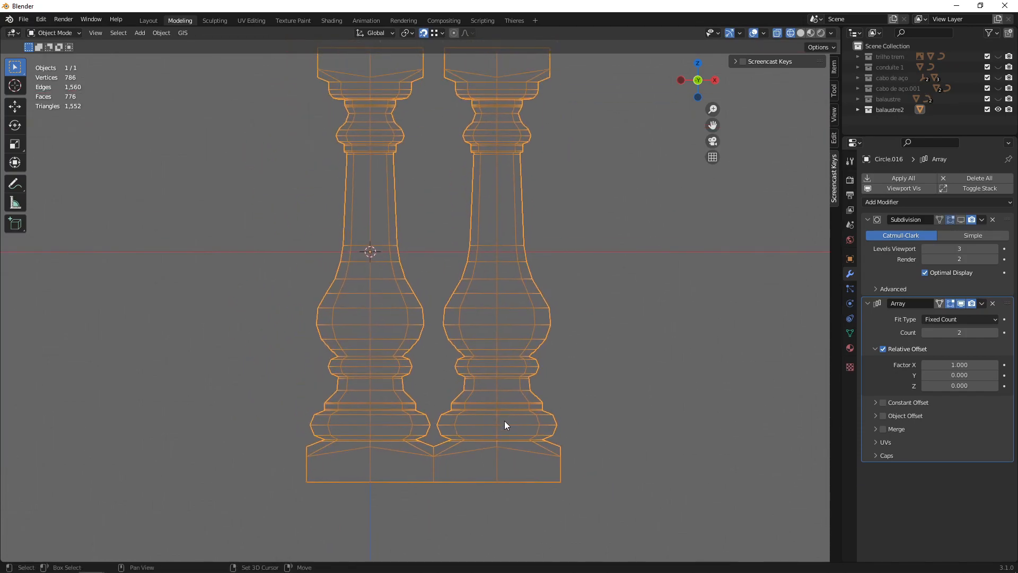
scroll(508, 327, down, 2)
shift+scroll(551, 303, up, 2)
click(975, 365)
text(2)
key(Return)
shift+middle_drag(365, 429, 312, 428)
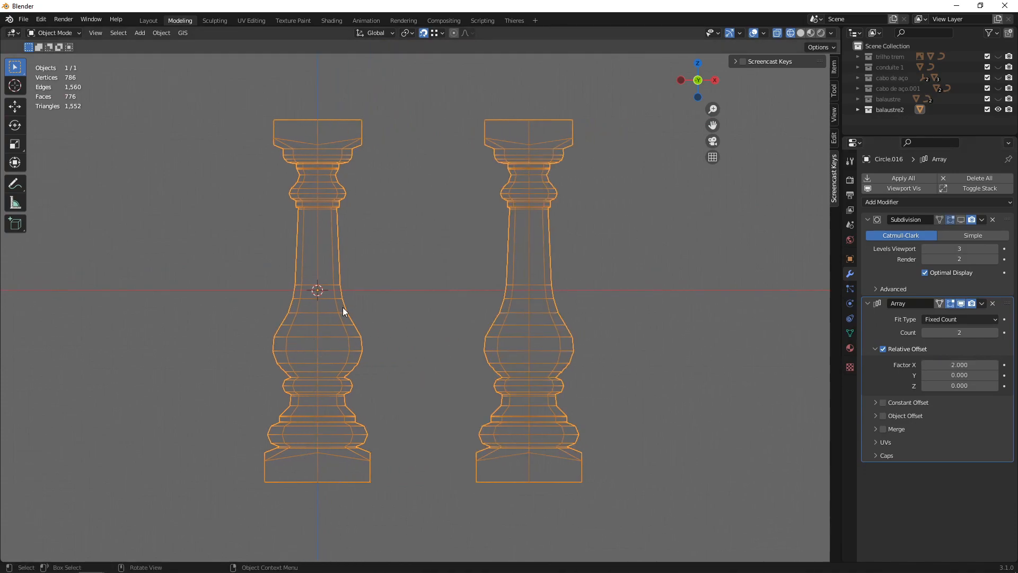
key(Tab)
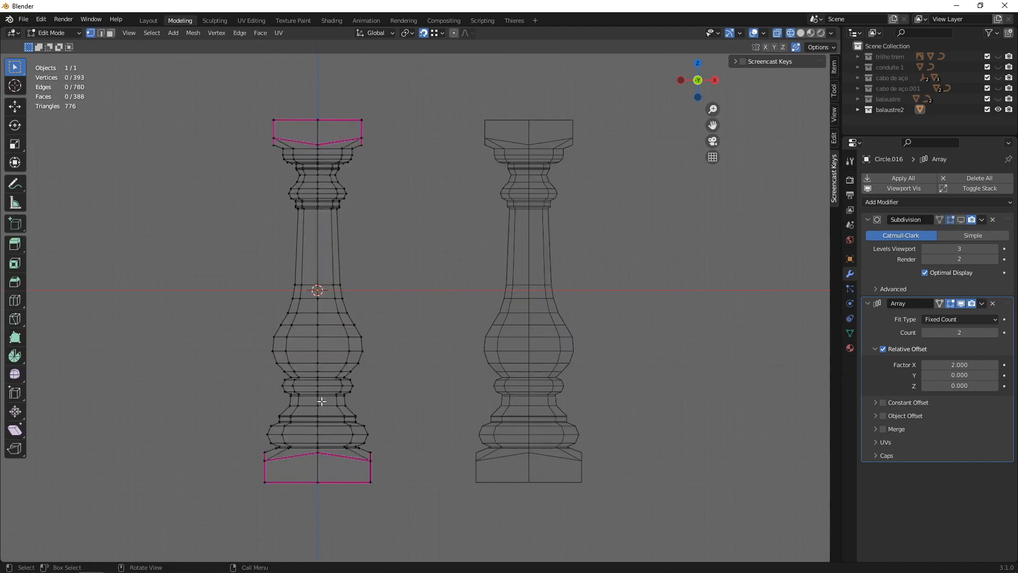
key(Tab)
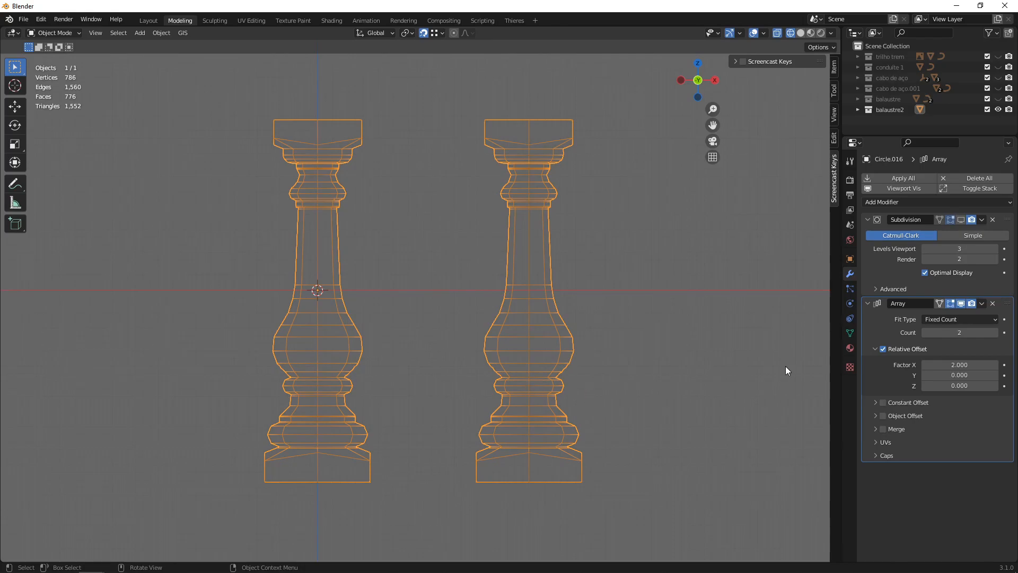
Raise the Array count to 9 and display the row of balusters in solid shading.
click(996, 333)
click(995, 334)
scroll(486, 342, down, 5)
middle_drag(485, 342, 507, 363)
key(z)
click(644, 362)
shift+middle_drag(620, 368, 544, 416)
click(995, 333)
click(995, 333)
click(996, 333)
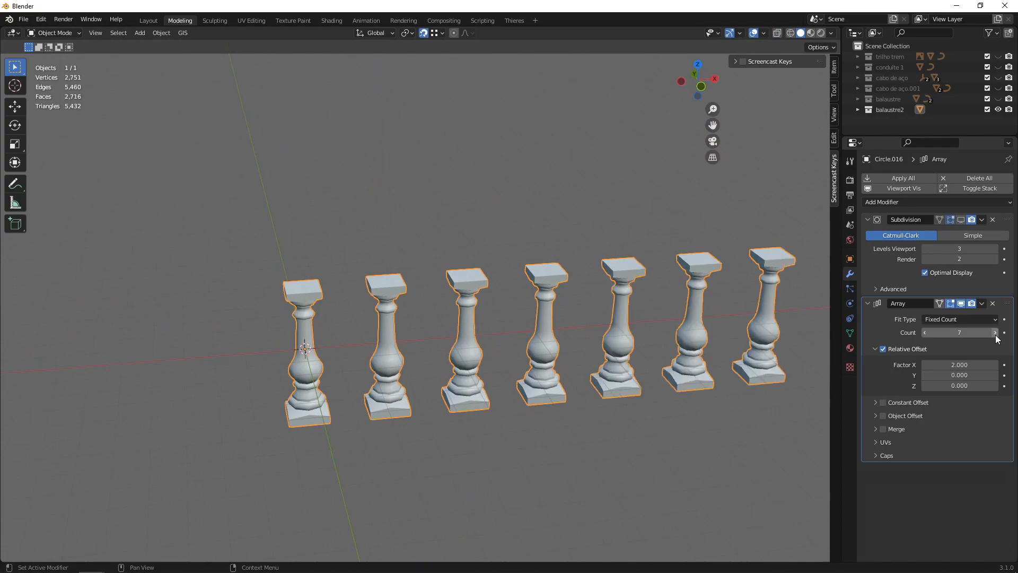
click(995, 333)
click(996, 333)
scroll(477, 369, down, 3)
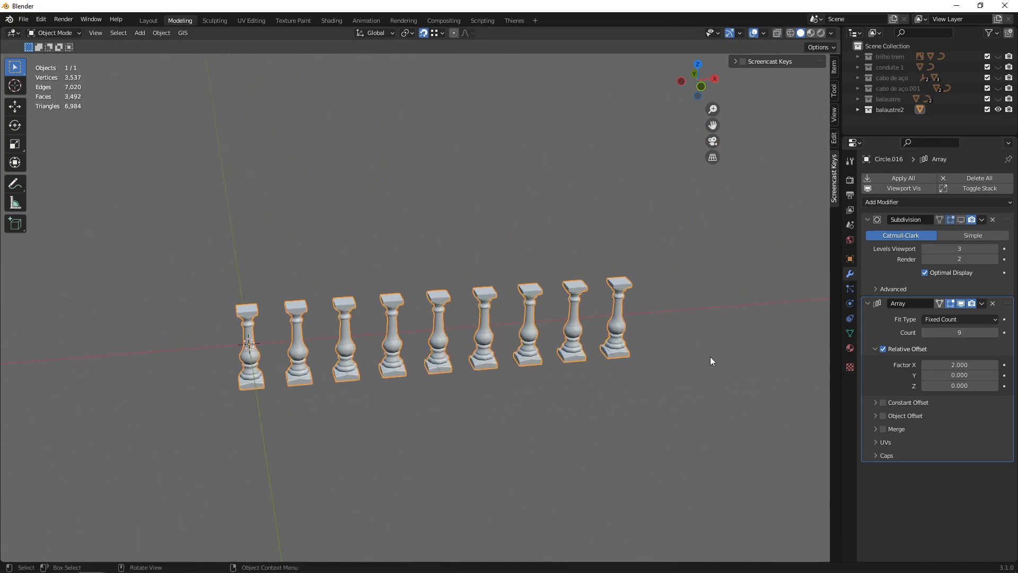
shift+middle_drag(316, 361, 372, 355)
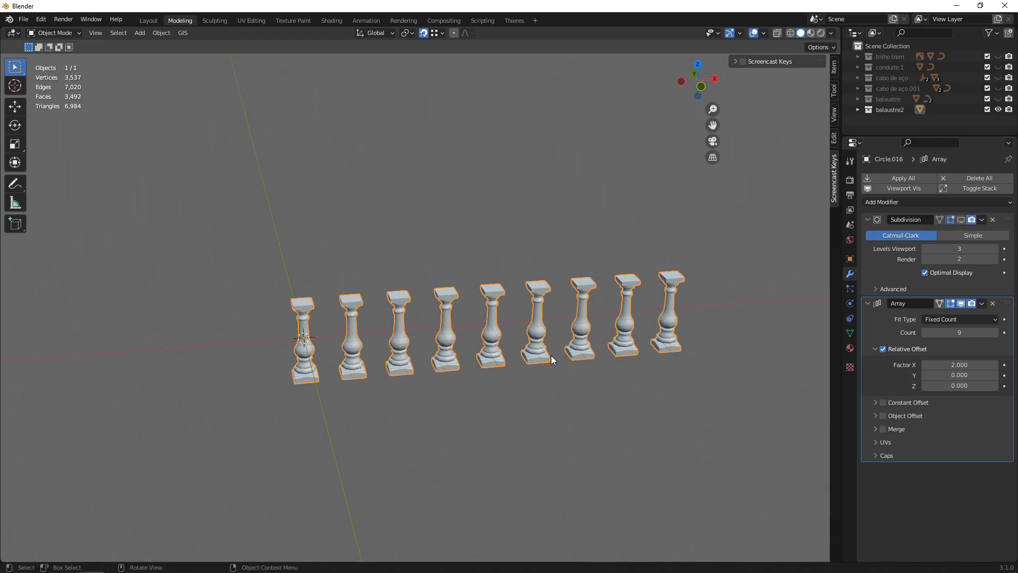
scroll(413, 359, up, 1)
Set the Array's relative offset Factor X to 1 and inspect the touching bases.
click(966, 364)
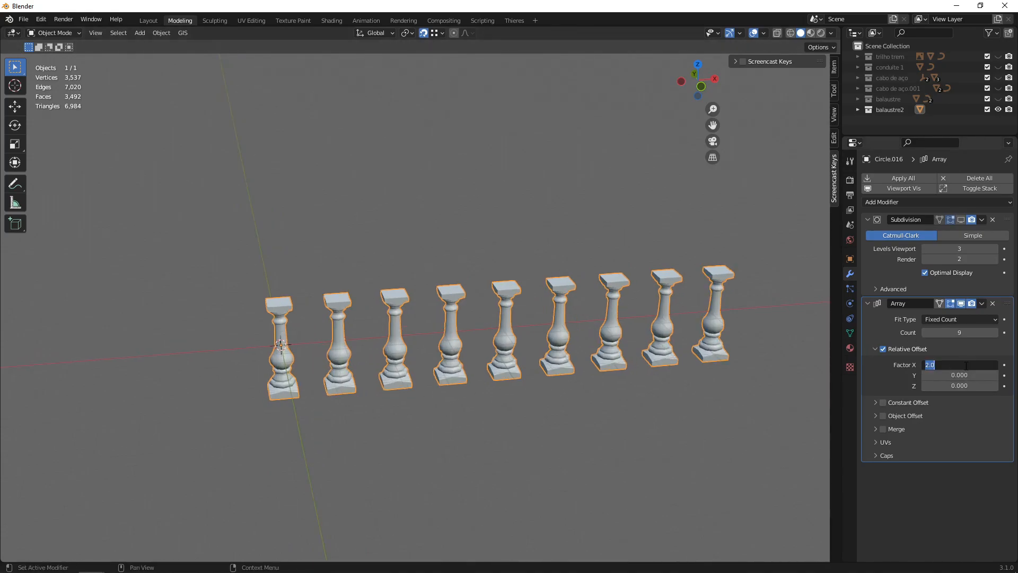
text(1)
key(Return)
scroll(266, 403, up, 4)
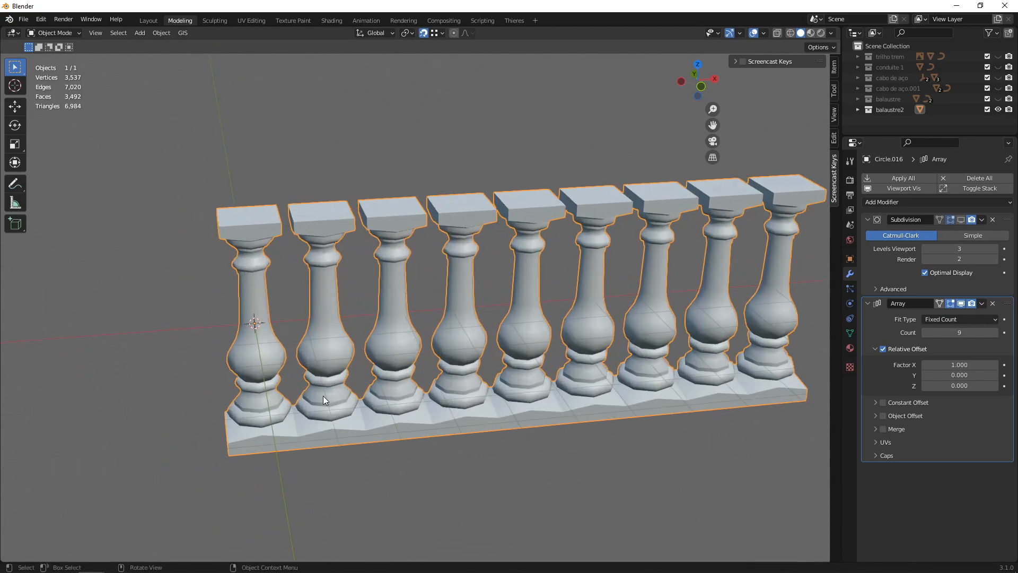
middle_drag(417, 409, 296, 412)
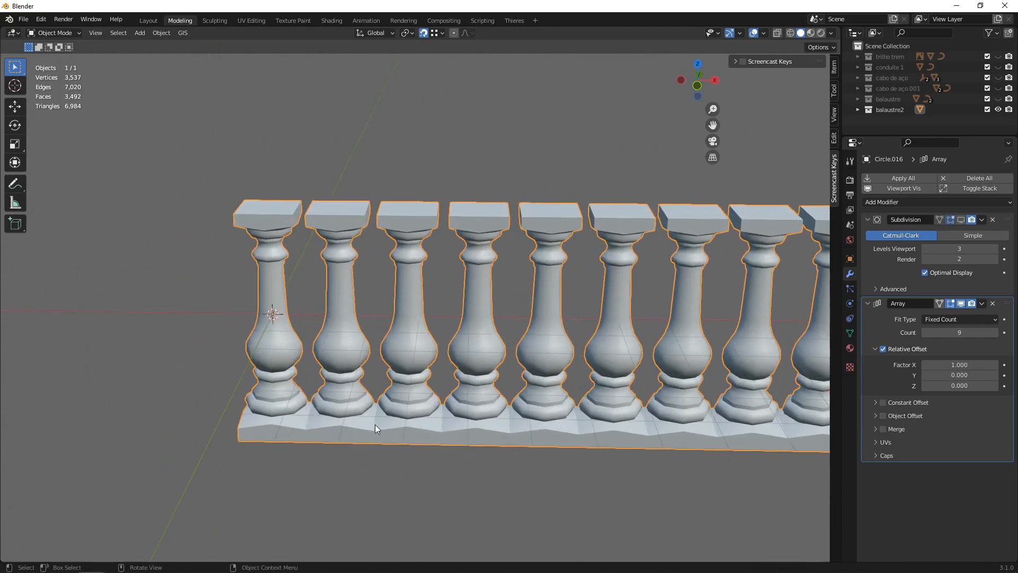
scroll(444, 423, down, 3)
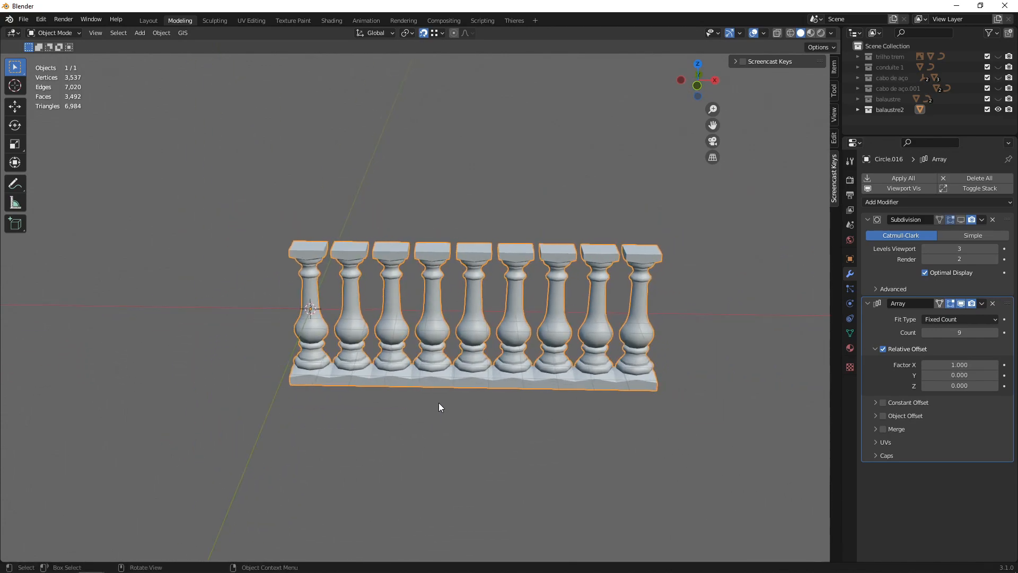
Set the Array's relative offset Factor X to 1.5, inspect the row's spacing and hide the balaustre2 collection.
double_click(959, 366)
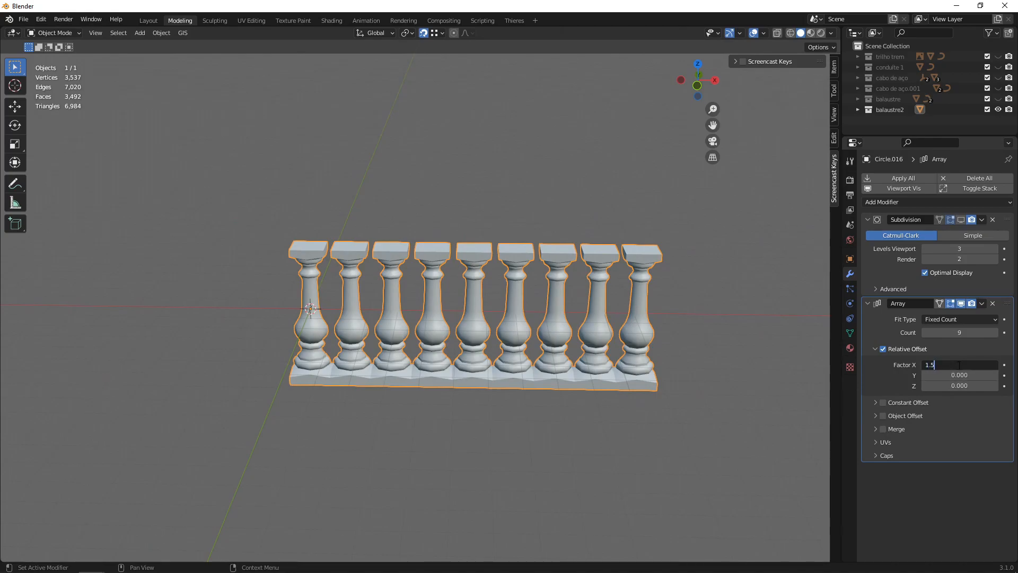
key(Return)
shift+middle_drag(407, 382, 498, 427)
scroll(500, 427, down, 3)
shift+middle_drag(628, 411, 485, 402)
middle_drag(479, 402, 478, 370)
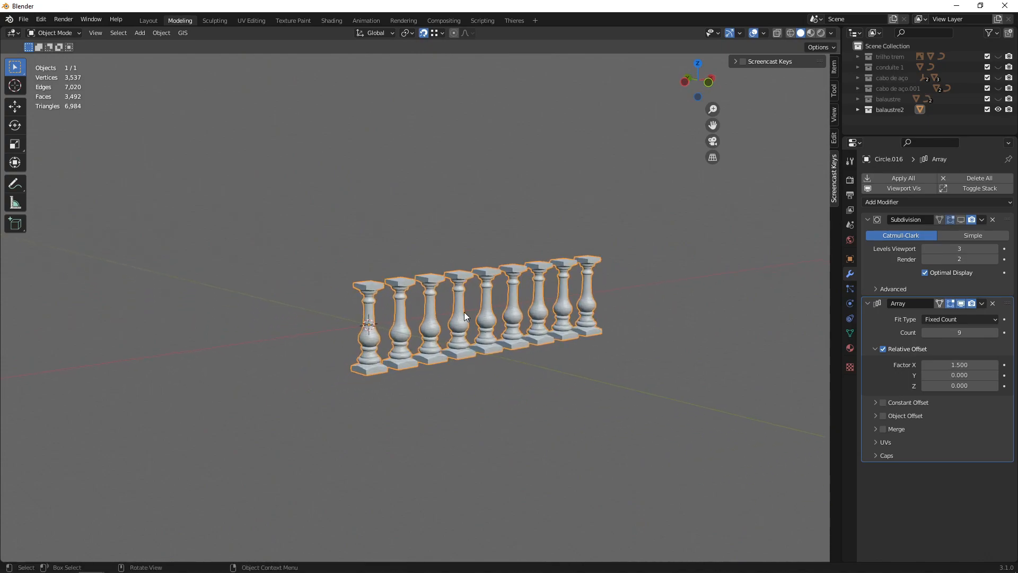
scroll(466, 313, up, 2)
middle_drag(466, 320, 566, 334)
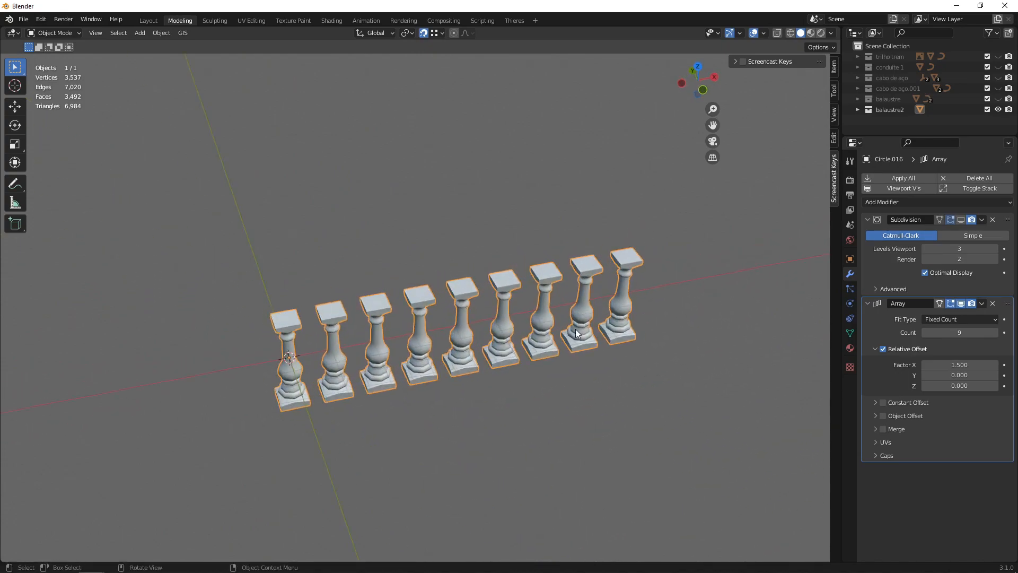
click(998, 110)
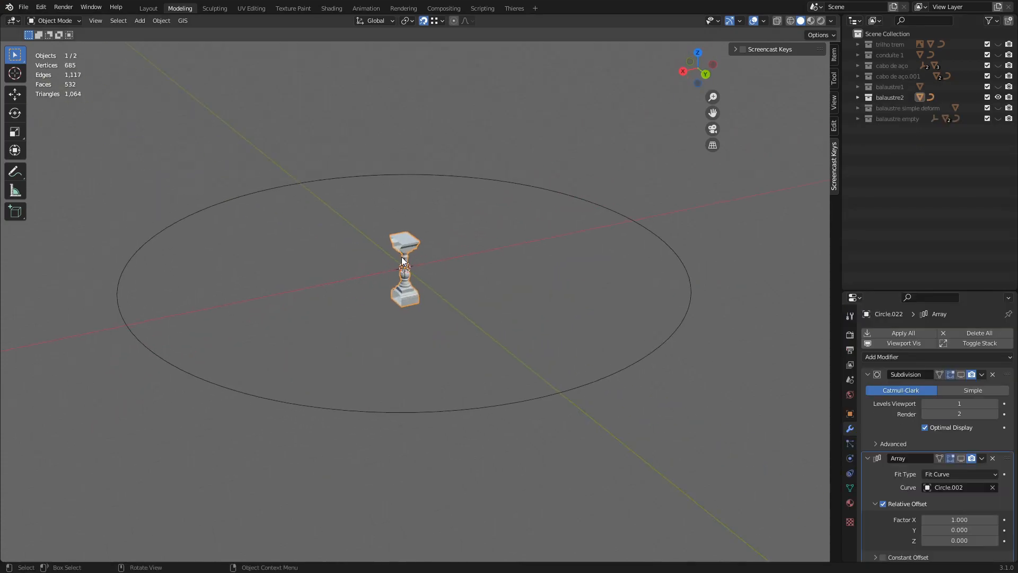
Examine the single baluster module and the circle curve around it from several angles.
scroll(402, 257, up, 2)
middle_drag(402, 257, 454, 287)
scroll(451, 277, down, 2)
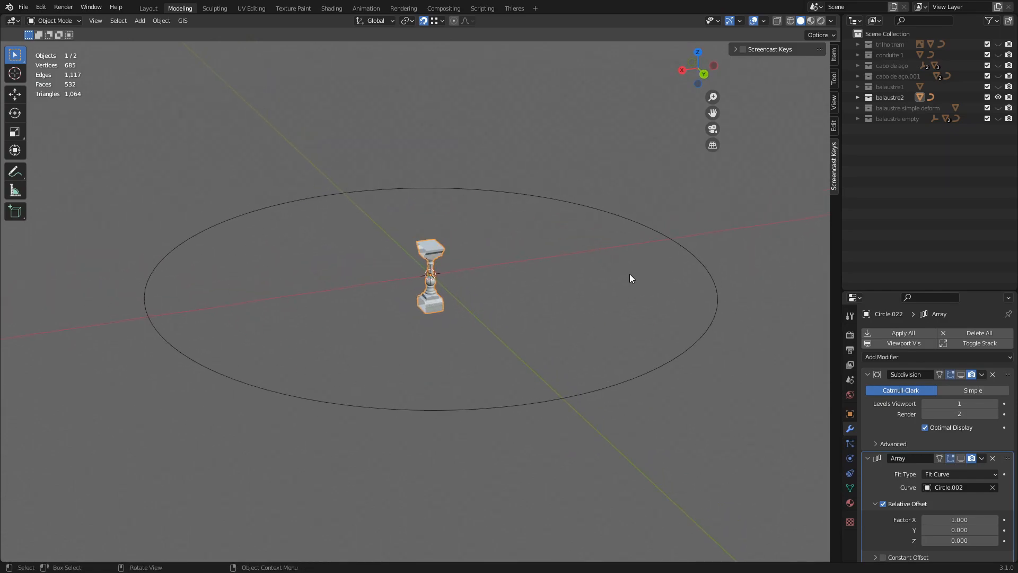
scroll(393, 310, up, 1)
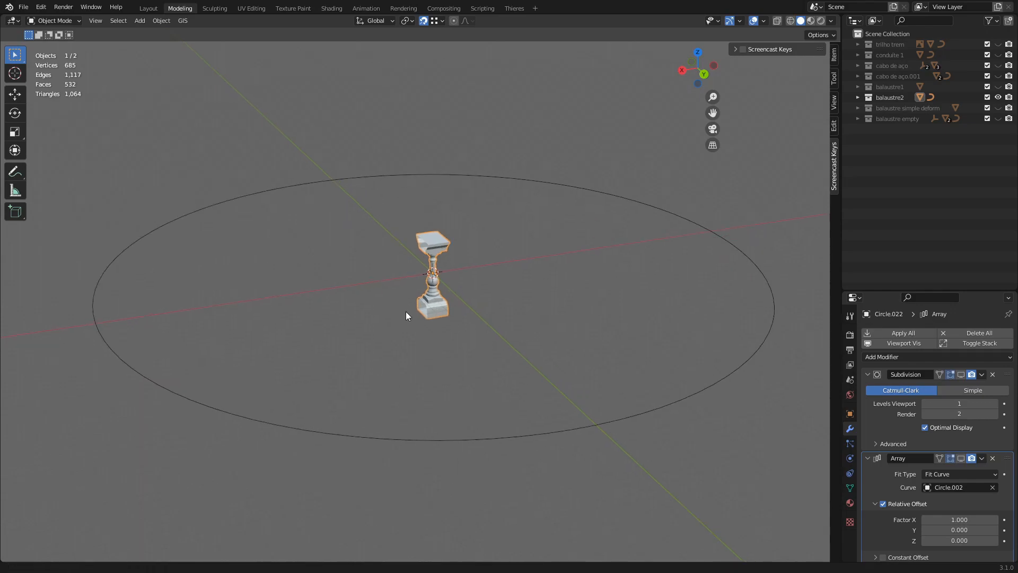
scroll(320, 264, down, 1)
scroll(453, 255, down, 1)
middle_drag(453, 256, 450, 266)
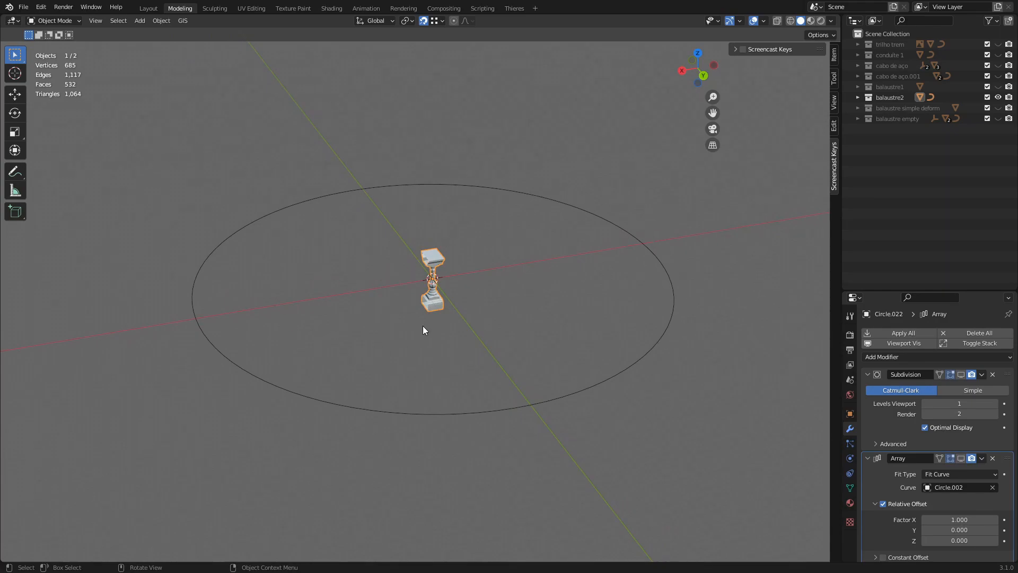
scroll(447, 273, up, 2)
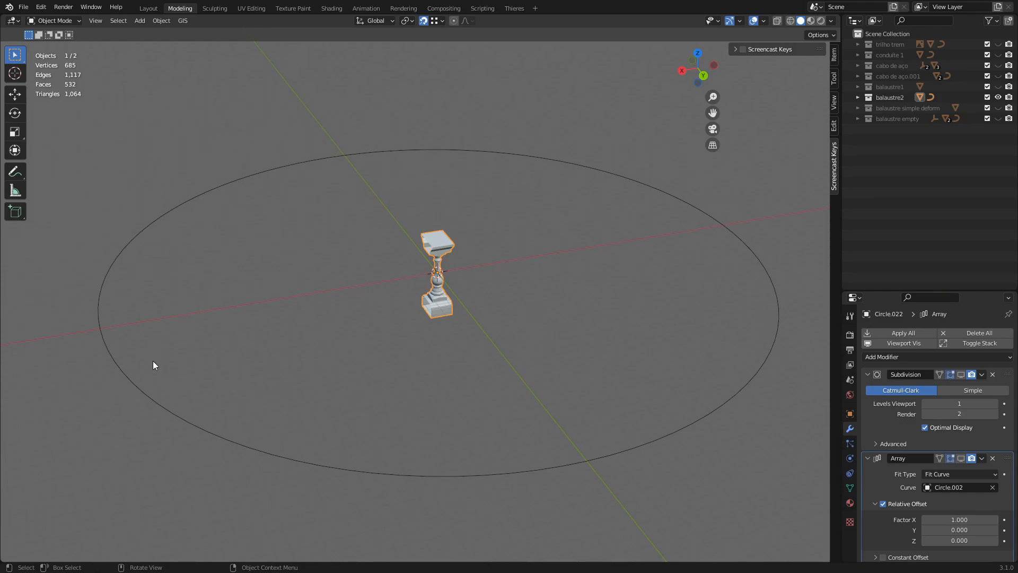
middle_drag(391, 326, 444, 313)
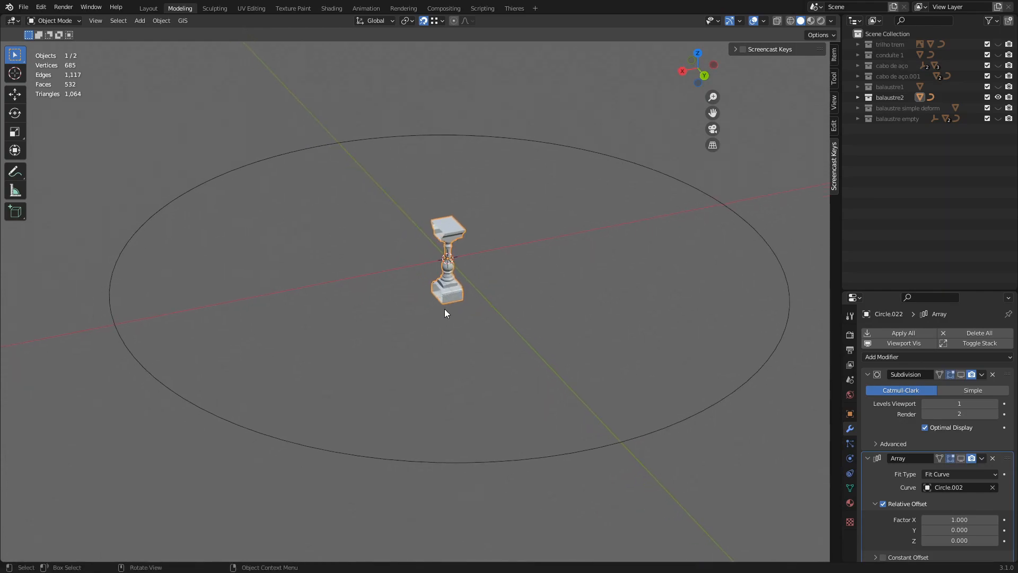
Enlarge the modifier area, clear the Array's fit curve and assign the circle Circle.002 to it again.
drag(910, 291, 908, 187)
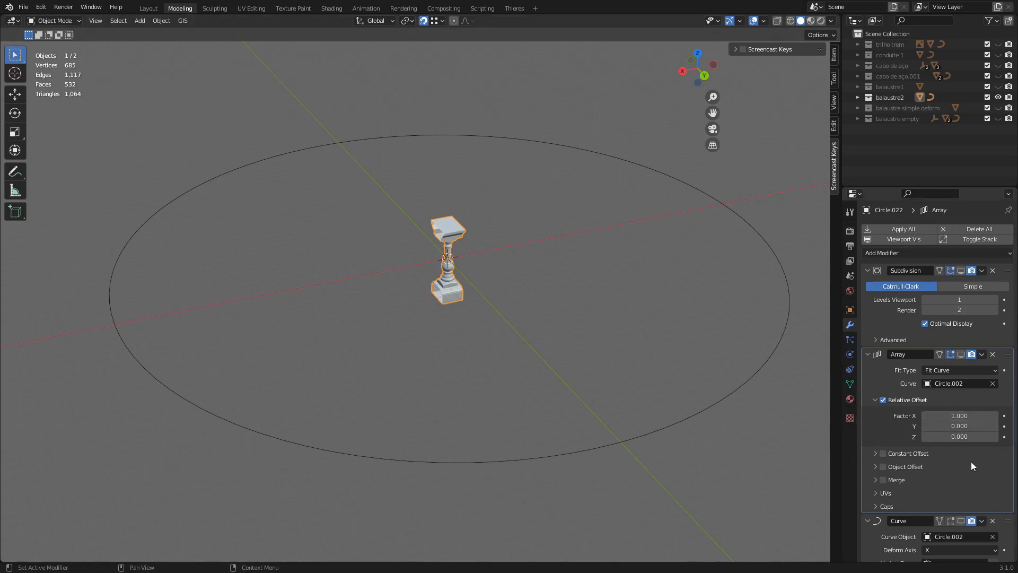
click(992, 382)
click(993, 383)
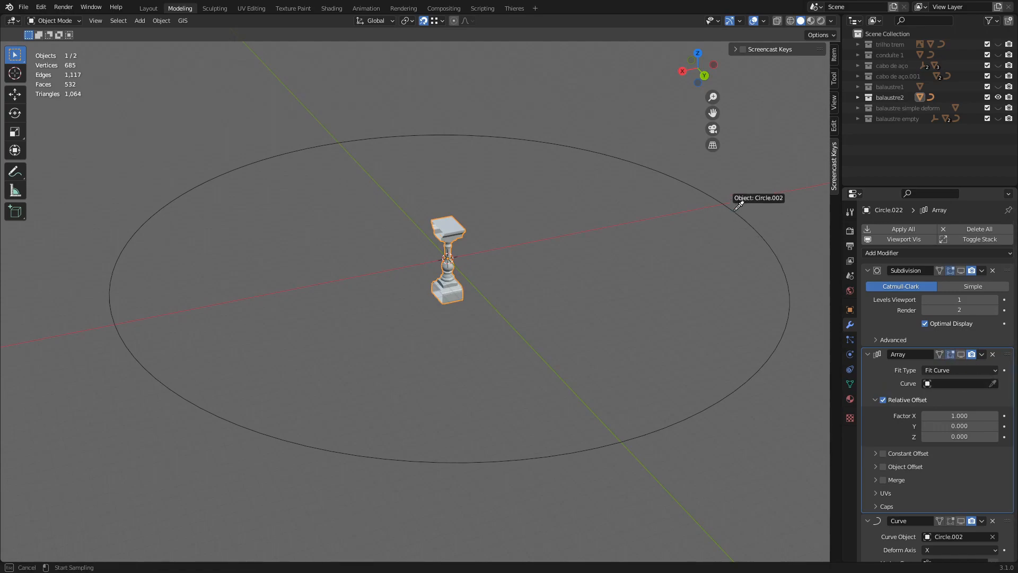
click(735, 210)
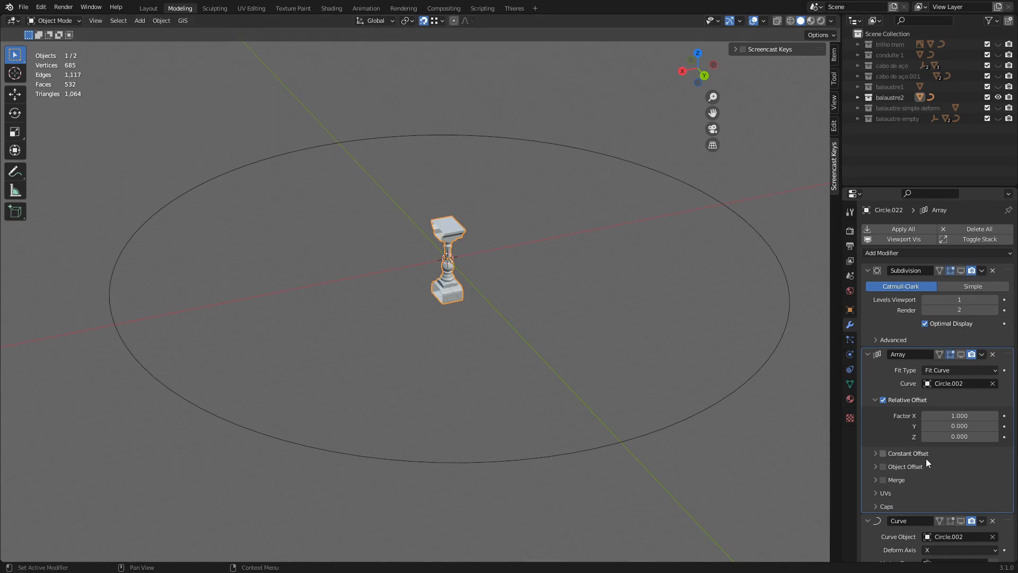
Turn on viewport display of the Array modifier and inspect the straight balustrade from end to end.
scroll(939, 464, down, 1)
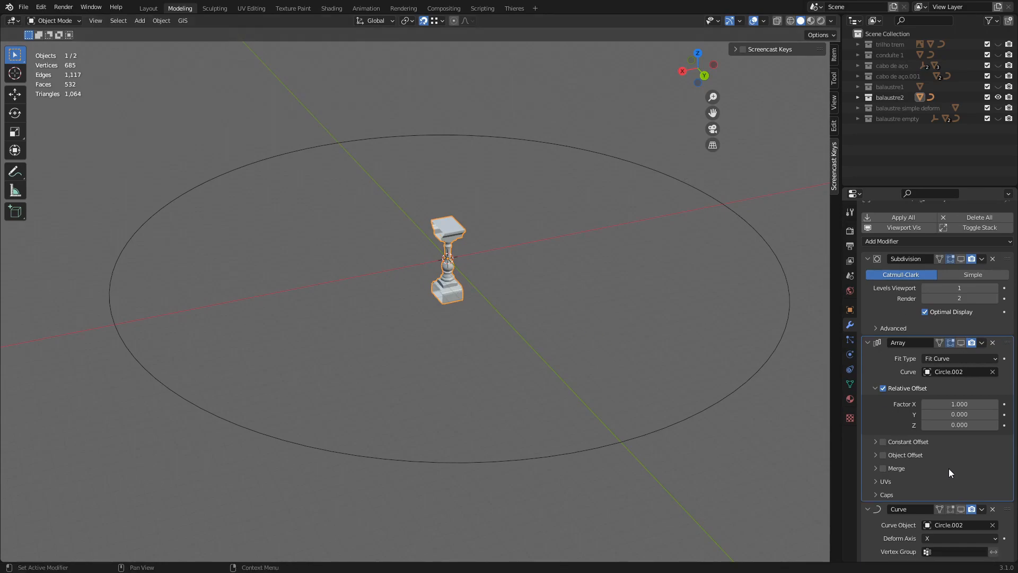
click(961, 344)
scroll(676, 320, down, 3)
middle_drag(511, 319, 607, 310)
scroll(609, 311, down, 3)
shift+middle_drag(174, 295, 451, 289)
shift+middle_drag(641, 295, 350, 295)
shift+middle_drag(694, 296, 432, 296)
scroll(437, 295, up, 3)
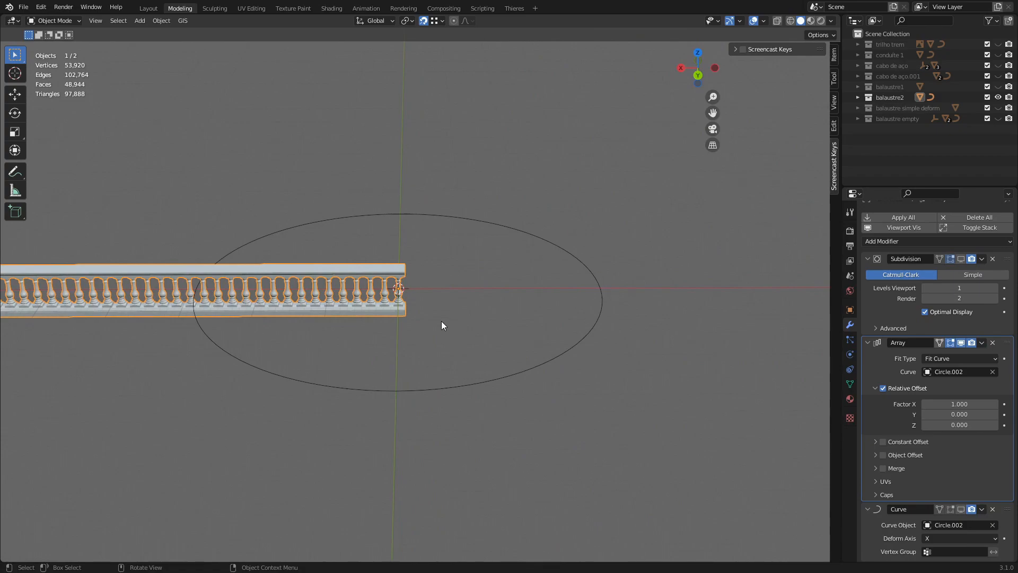
scroll(443, 325, up, 2)
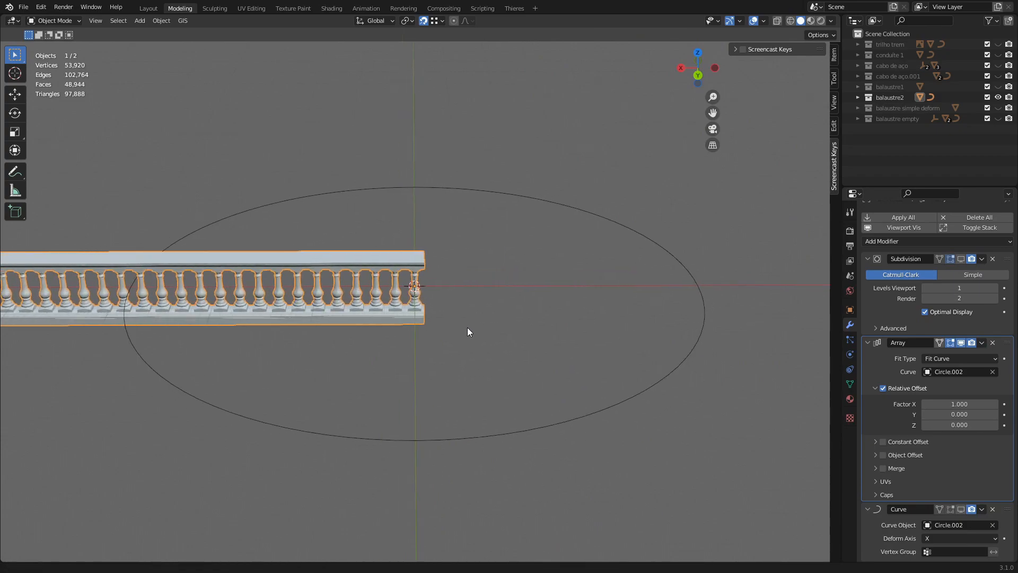
Turn on viewport display of the Curve modifier to bend the balustrade around the circle.
click(961, 508)
middle_drag(417, 157, 537, 156)
middle_drag(415, 181, 511, 266)
scroll(419, 280, up, 2)
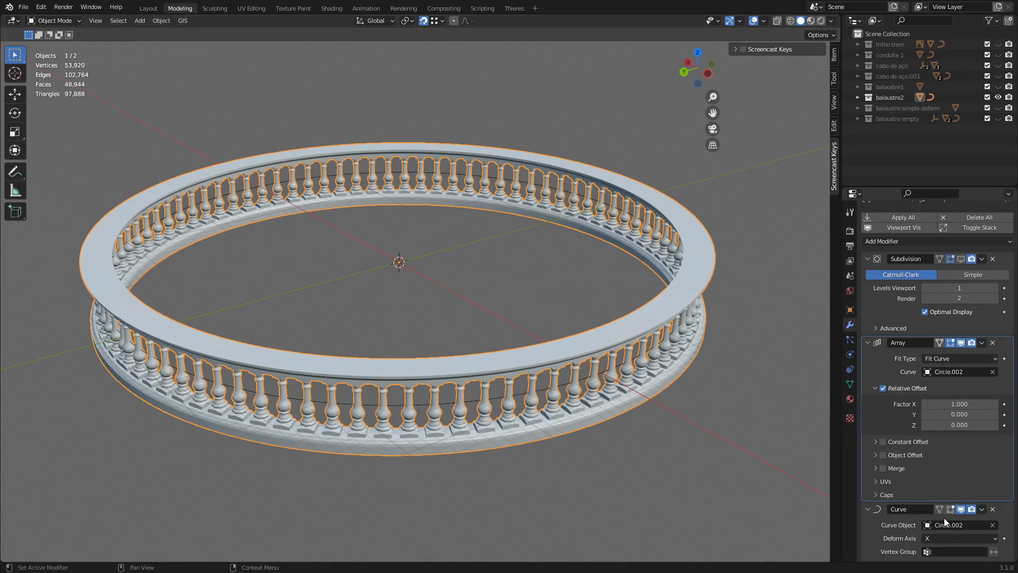
Examine the circular balustrade's modules up close from above in wireframe, and return to a solid perspective view.
middle_drag(637, 345, 543, 421)
shift+middle_drag(572, 357, 489, 381)
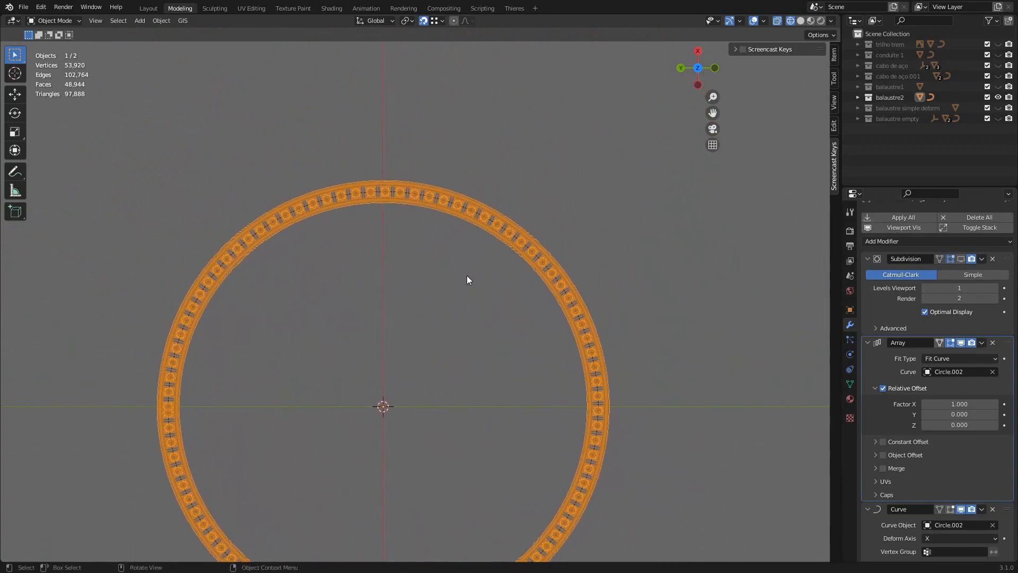
scroll(419, 289, up, 2)
shift+middle_drag(403, 168, 432, 291)
scroll(438, 281, up, 10)
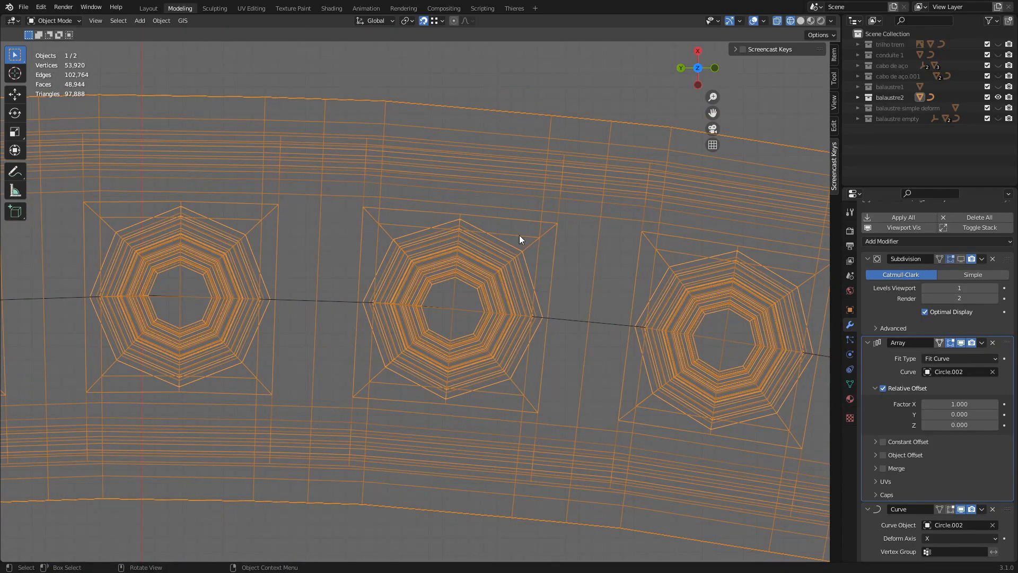
scroll(430, 231, down, 10)
key(z)
click(608, 295)
mouse_move(608, 295)
middle_down()
mouse_move(574, 325)
mouse_move(547, 316)
mouse_move(521, 351)
middle_up()
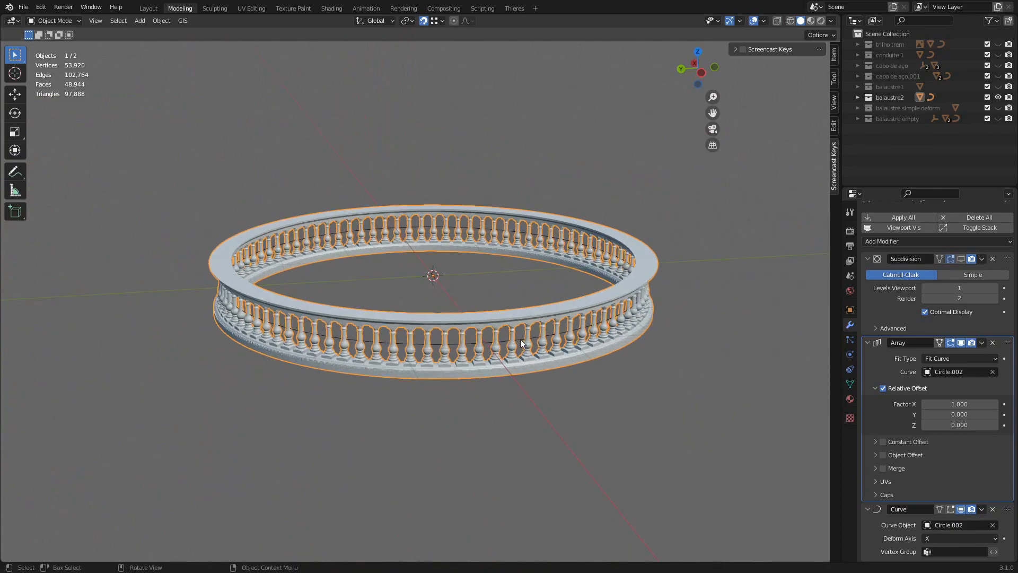
Scale the circle curve down to 0.306 and examine the balustrade's modules from above in wireframe.
click(521, 344)
key(s)
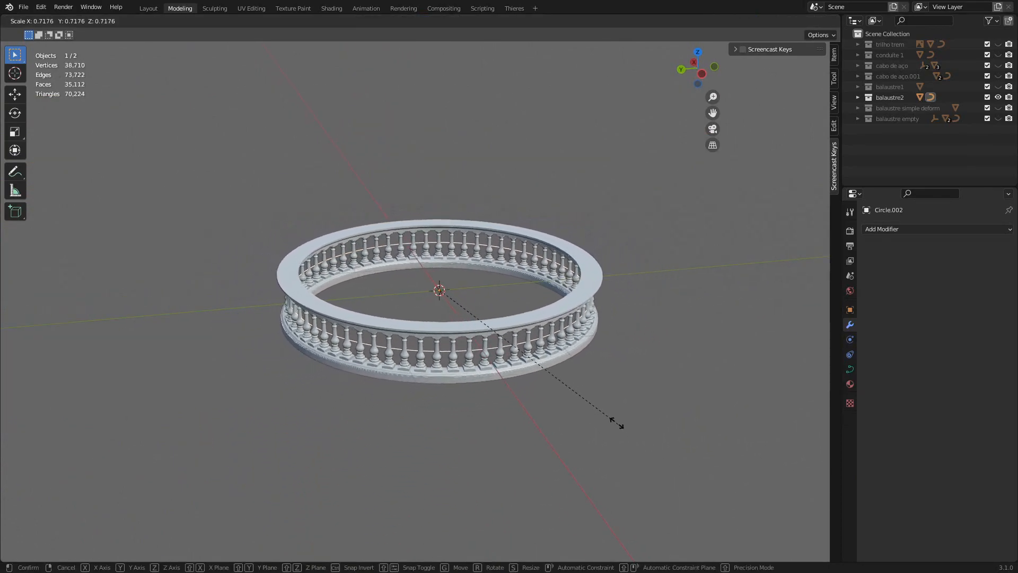
click(504, 359)
scroll(522, 403, up, 4)
mouse_move(521, 399)
shift+middle_down()
mouse_move(472, 294)
mouse_move(495, 390)
mouse_move(566, 267)
shift+middle_up()
key(z)
scroll(439, 302, up, 1)
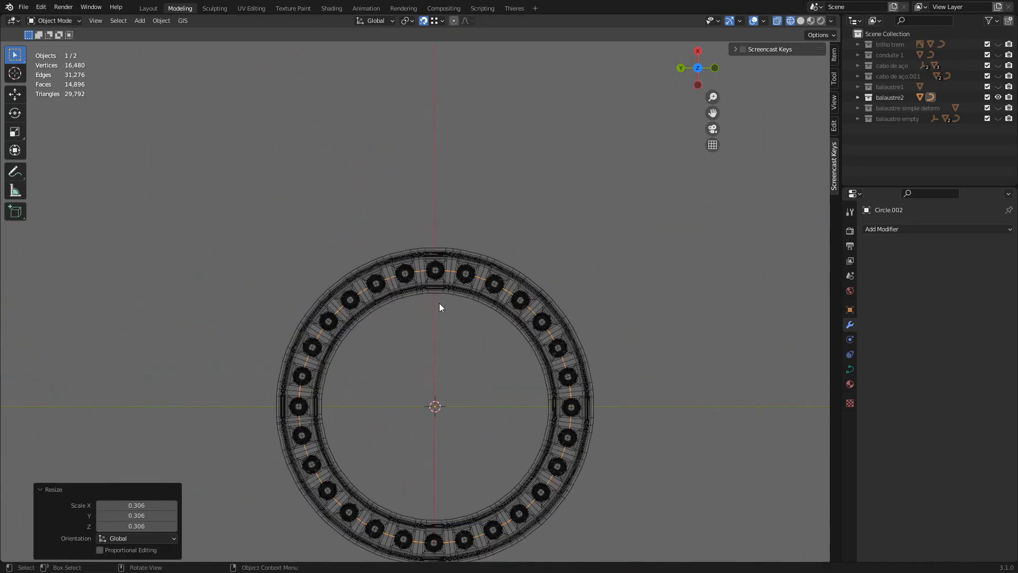
scroll(439, 306, up, 6)
scroll(476, 272, up, 5)
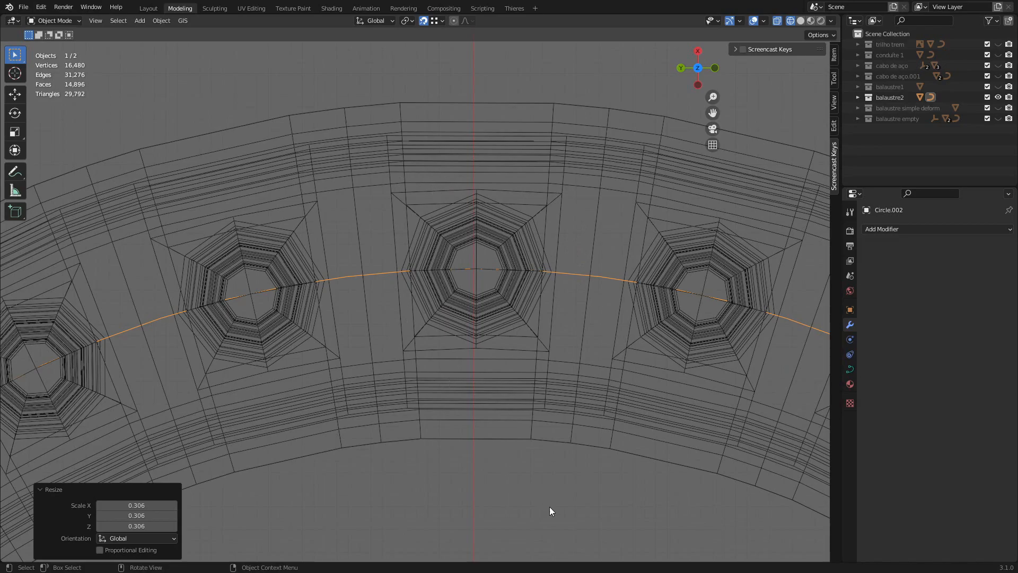
Return to a solid perspective view and shrink the circle curve further with a scale of 0.425.
key(s)
key(Escape)
scroll(501, 352, down, 10)
scroll(500, 350, down, 1)
key(shift+z)
mouse_move(629, 435)
middle_down()
mouse_move(634, 371)
mouse_move(629, 422)
middle_up()
key(s)
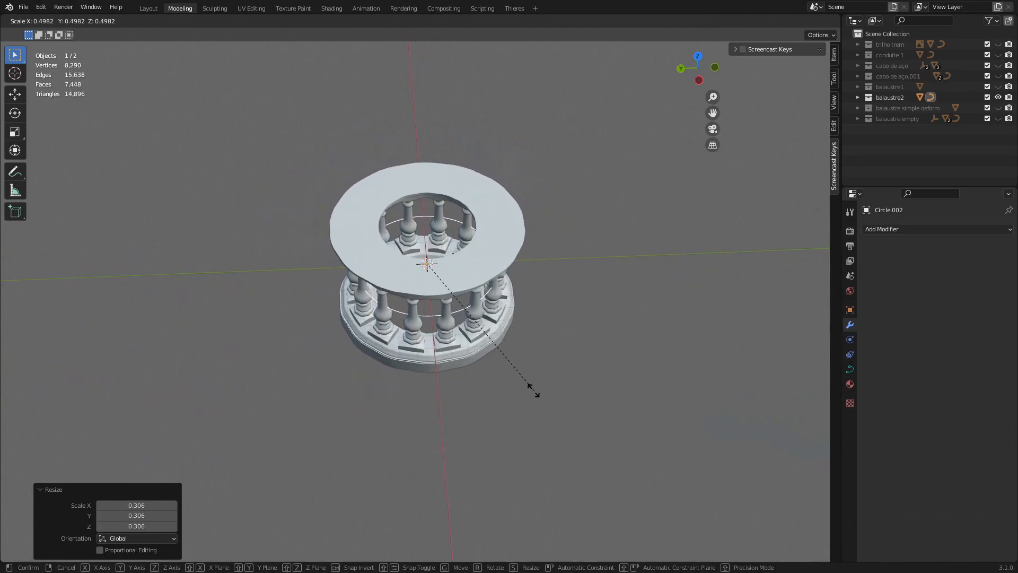
click(518, 382)
Examine the small ring's modules from above in wireframe, and go back to a solid perspective view.
scroll(462, 340, up, 8)
mouse_move(475, 370)
alt+middle_down()
mouse_move(463, 349)
mouse_move(467, 385)
mouse_move(464, 325)
alt+middle_up()
scroll(472, 377, down, 8)
key(z)
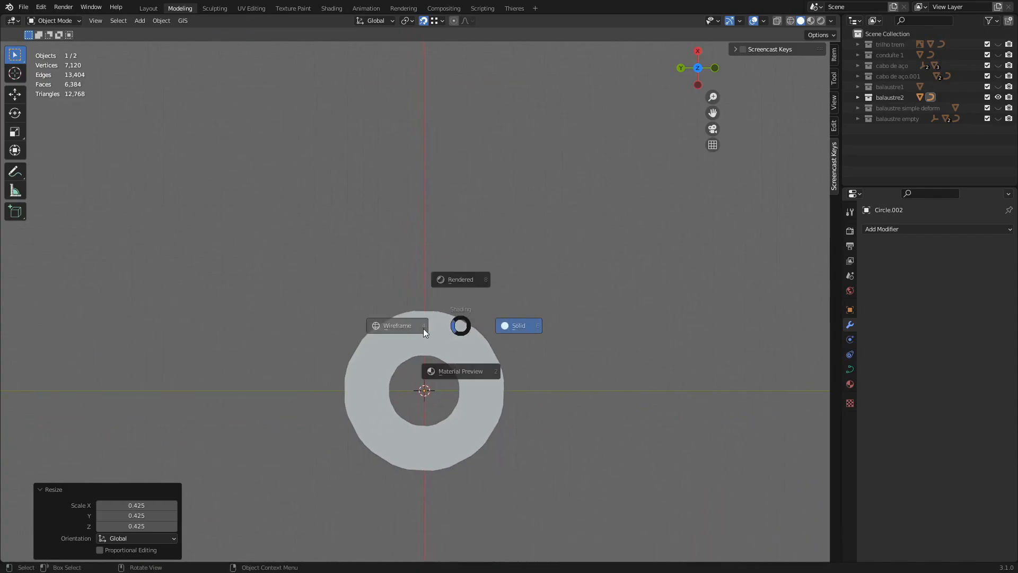
click(434, 332)
scroll(446, 369, up, 5)
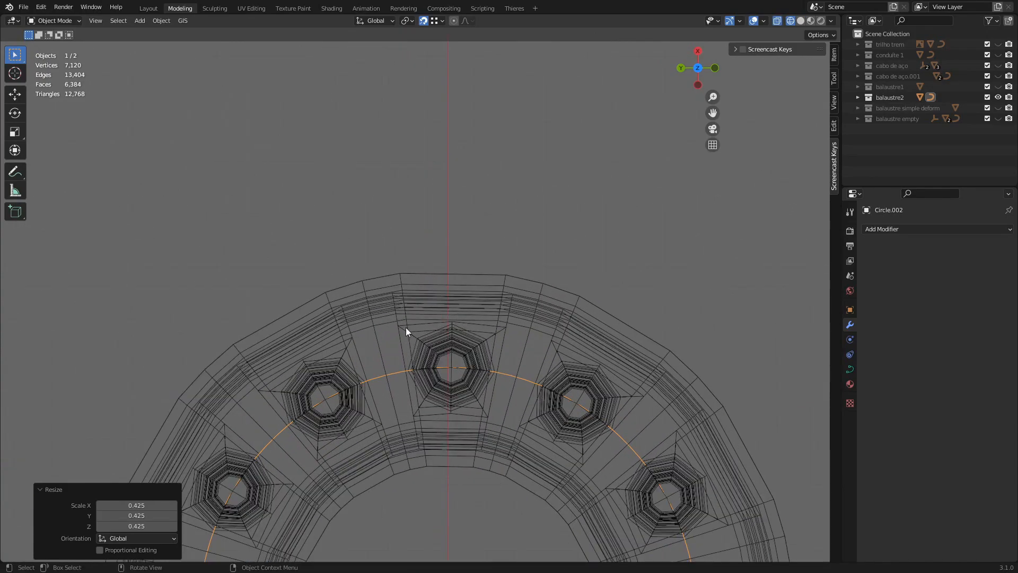
scroll(463, 405, up, 3)
shift+middle_drag(482, 423, 390, 258)
scroll(436, 381, down, 4)
key(shift+z)
mouse_move(454, 318)
middle_down()
mouse_move(595, 309)
mouse_move(557, 291)
mouse_move(579, 344)
mouse_move(540, 313)
mouse_move(513, 337)
mouse_move(552, 313)
middle_up()
scroll(539, 313, down, 5)
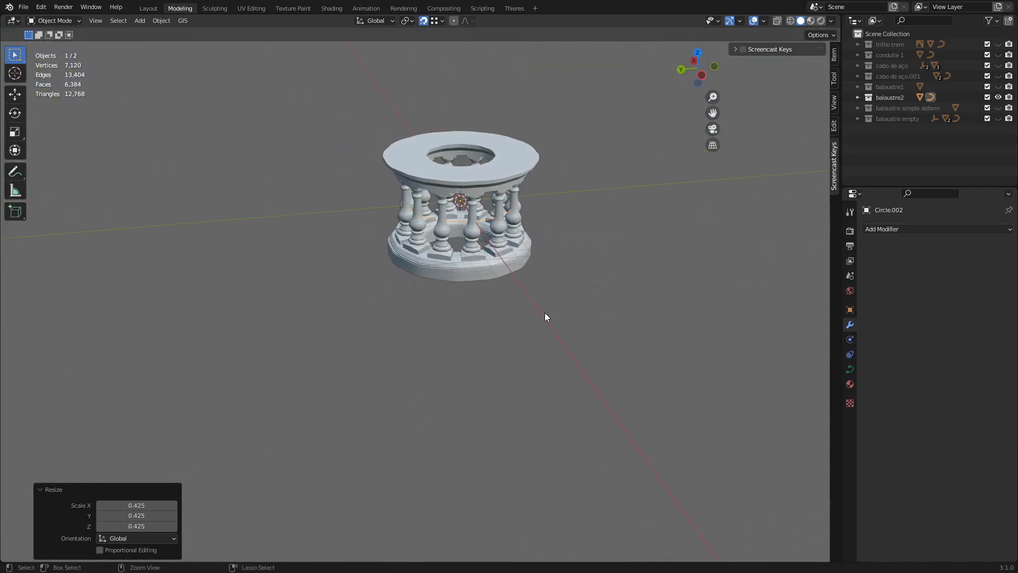
Undo both scalings of the circle curve.
key(ctrl+z)
key(ctrl+z)
scroll(473, 301, down, 4)
shift+middle_drag(498, 281, 532, 303)
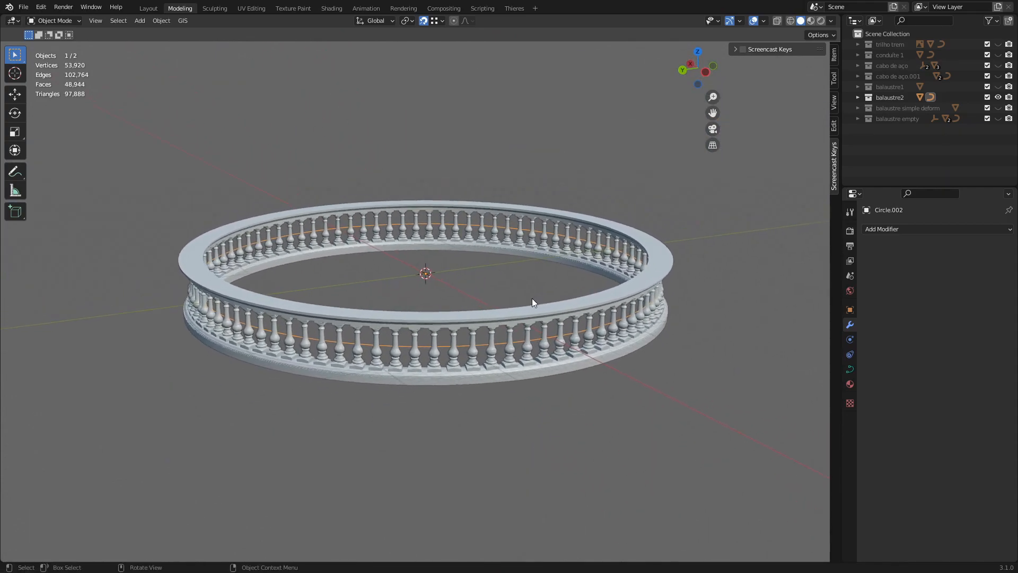
Select the guide circle on the ring balustrade and examine the baluster spacing where the ring closes.
click(585, 300)
scroll(916, 333, down, 1)
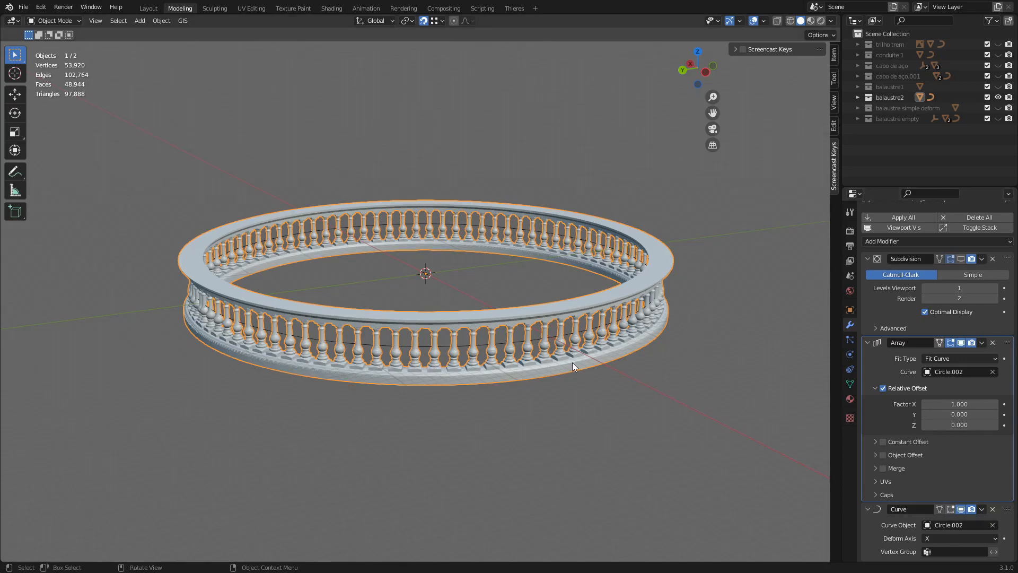
middle_drag(586, 288, 424, 196)
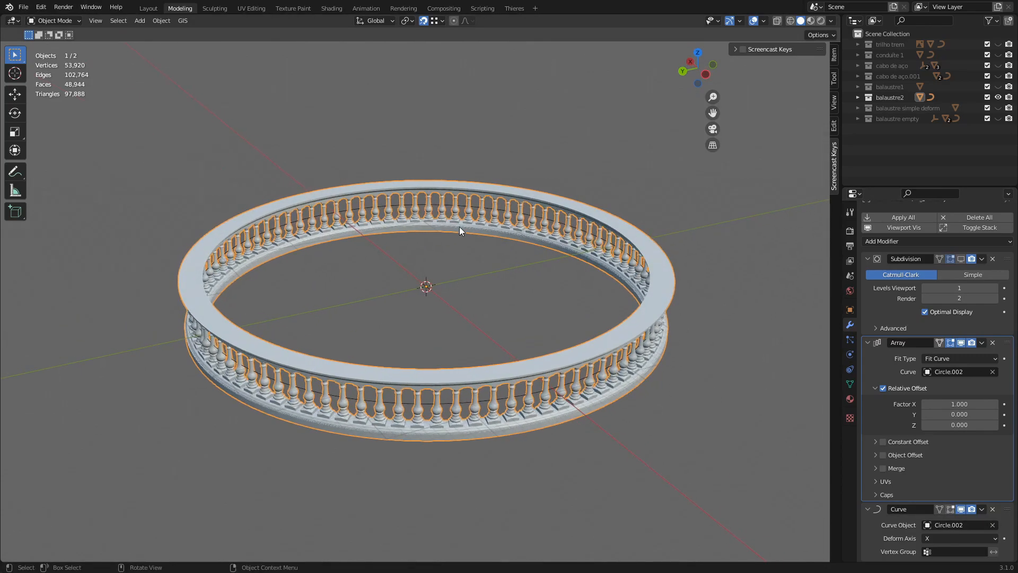
click(435, 209)
middle_drag(517, 367, 414, 264)
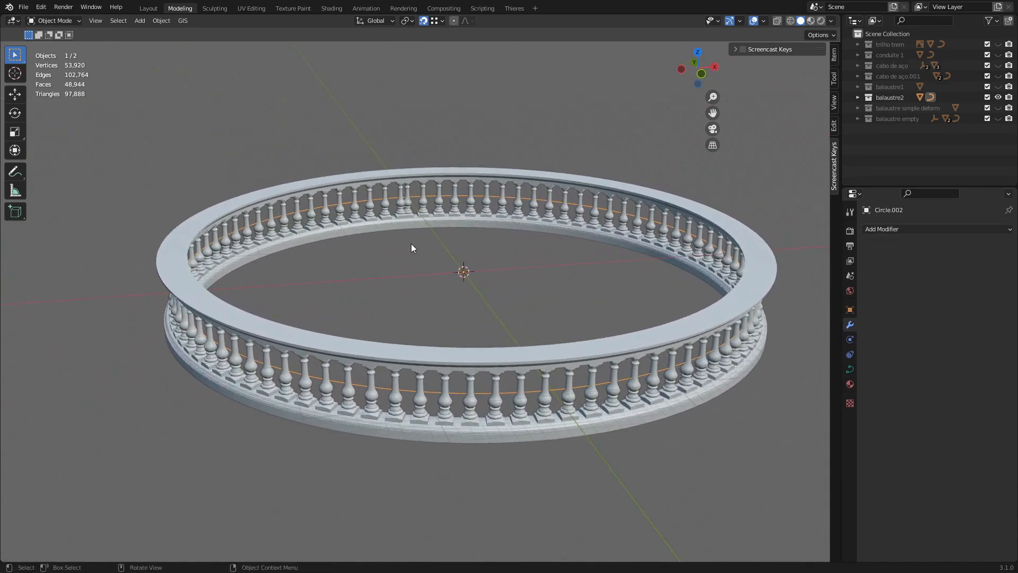
key(shift+b)
drag(380, 152, 441, 249)
middle_drag(425, 303, 420, 277)
scroll(420, 278, down, 5)
middle_drag(464, 326, 468, 284)
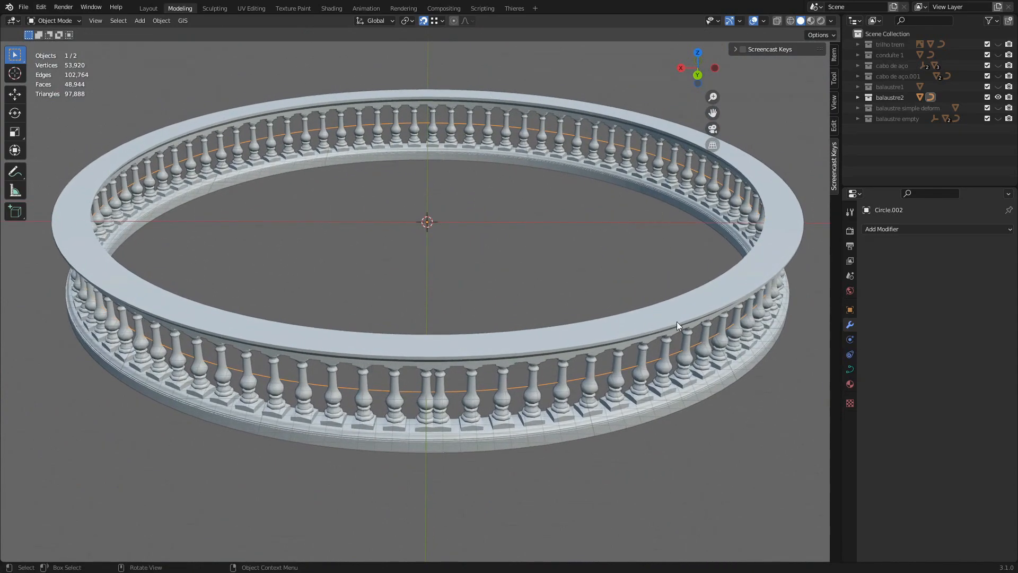
scroll(505, 332, up, 2)
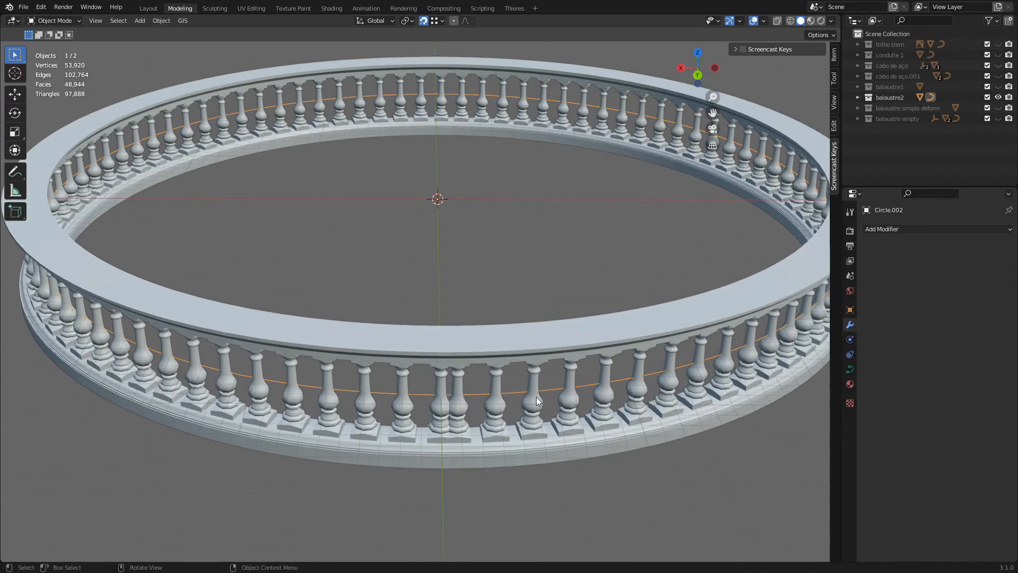
scroll(570, 159, down, 3)
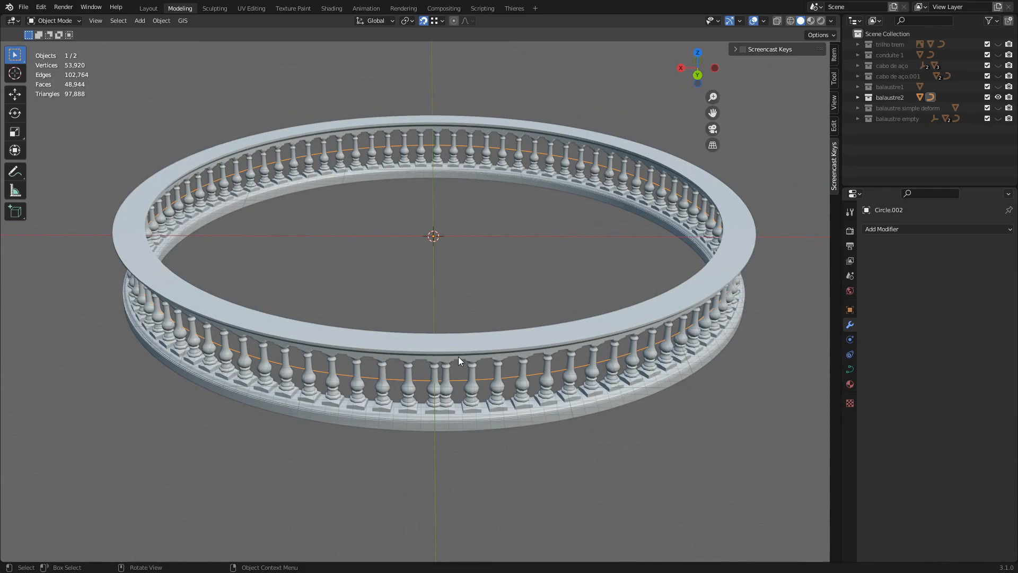
scroll(456, 351, up, 1)
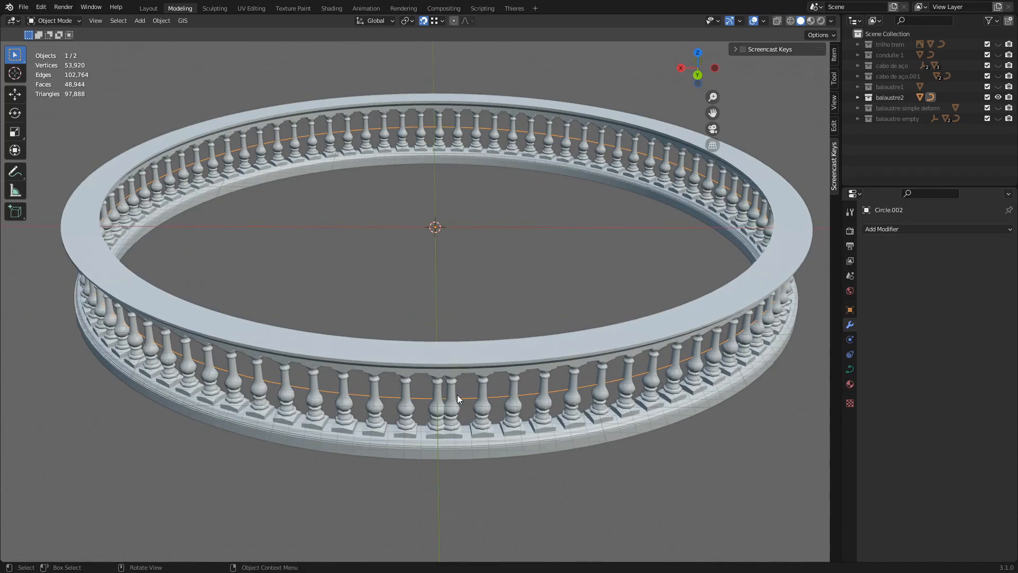
scroll(450, 398, up, 1)
scroll(469, 416, down, 1)
Check the guide circle's control points in Edit Mode and return to Object Mode.
key(Tab)
scroll(448, 319, up, 1)
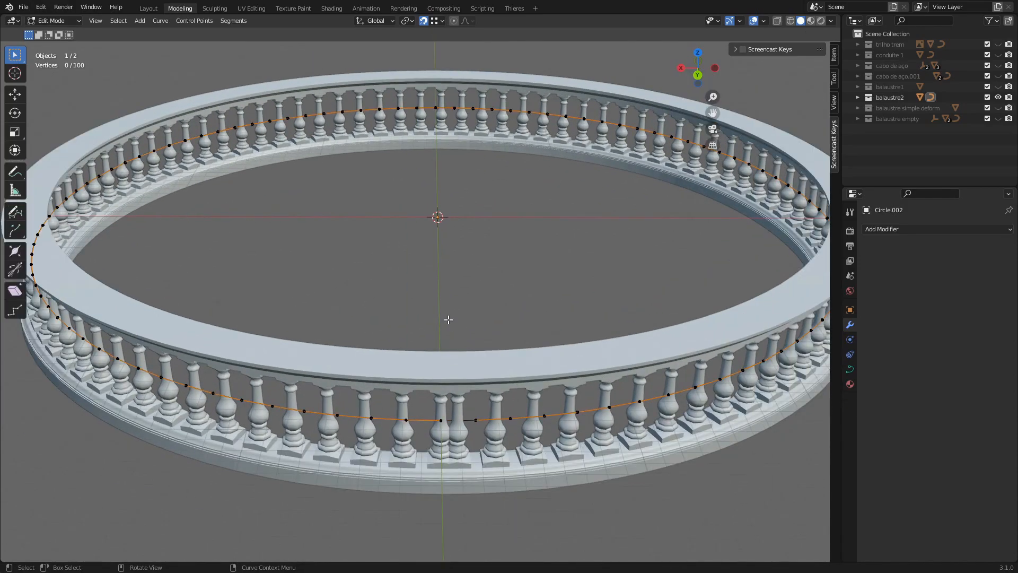
key(Tab)
Open the balustrade mesh in Edit Mode, select a top corner vertex of the first module's handrail, and inspect the straight array.
click(433, 371)
key(Tab)
middle_drag(488, 255, 459, 342)
scroll(453, 326, up, 4)
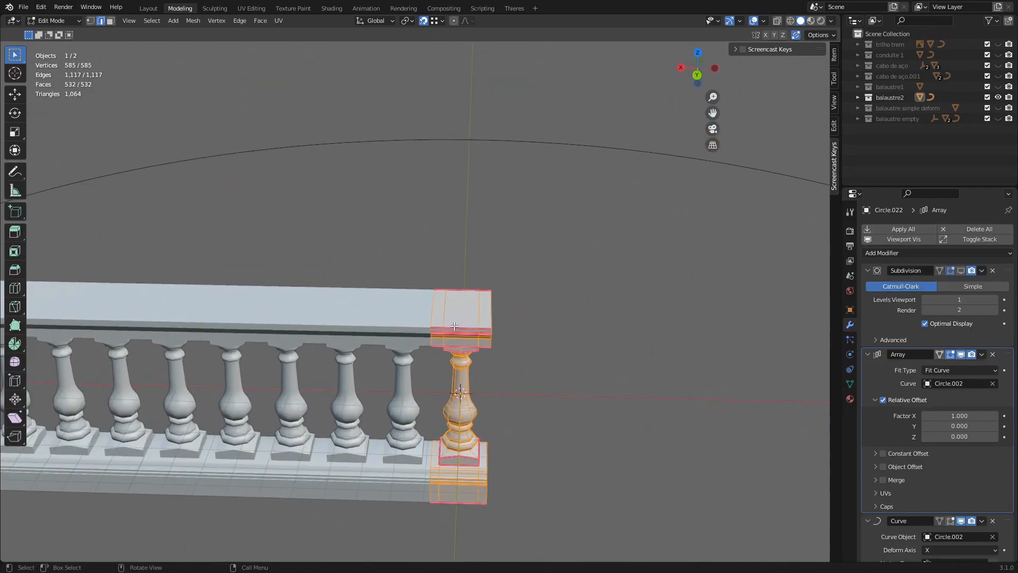
key(1)
click(434, 289)
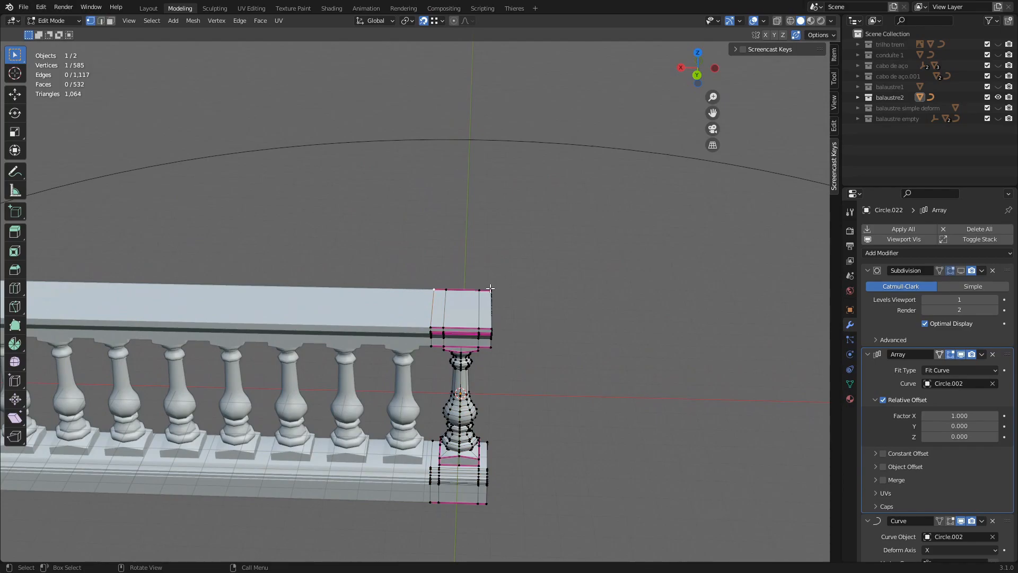
scroll(484, 289, down, 8)
scroll(430, 293, up, 1)
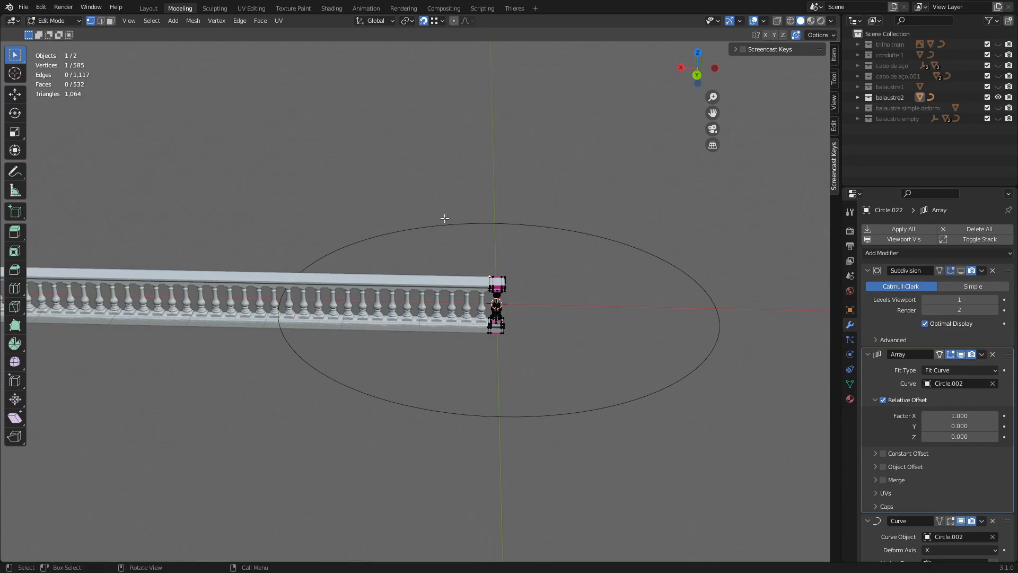
scroll(512, 278, up, 2)
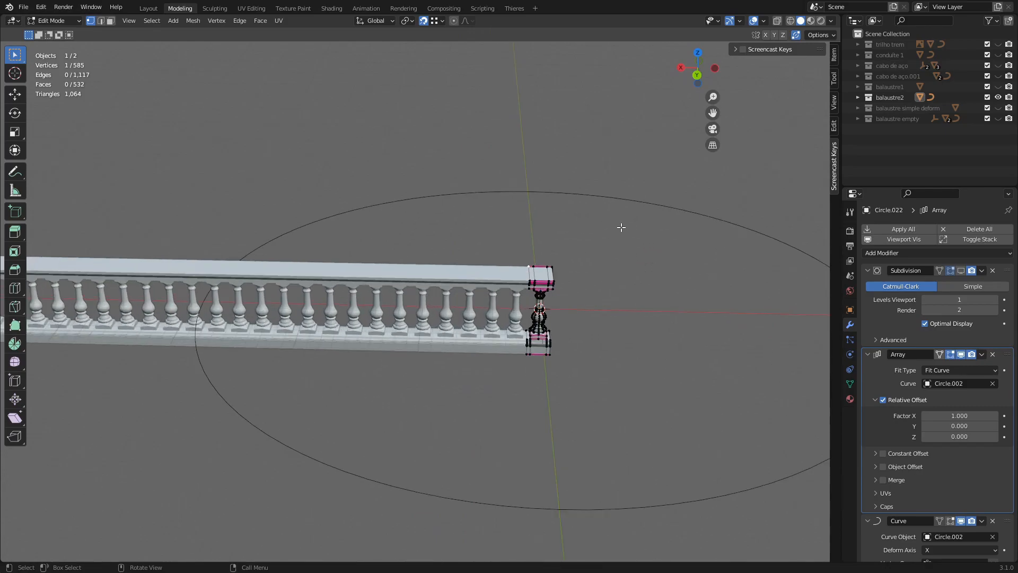
scroll(450, 218, down, 1)
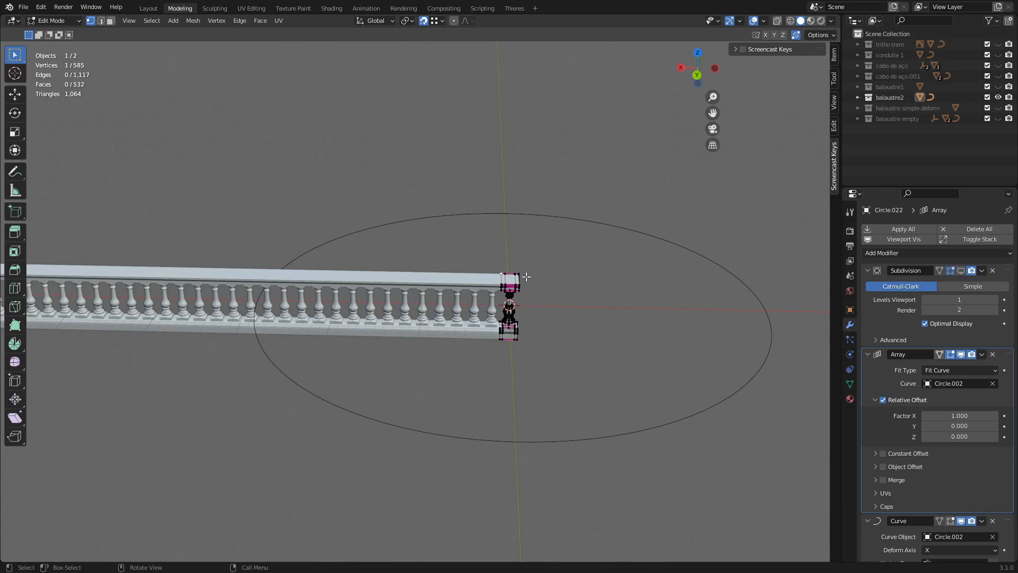
scroll(519, 292, up, 1)
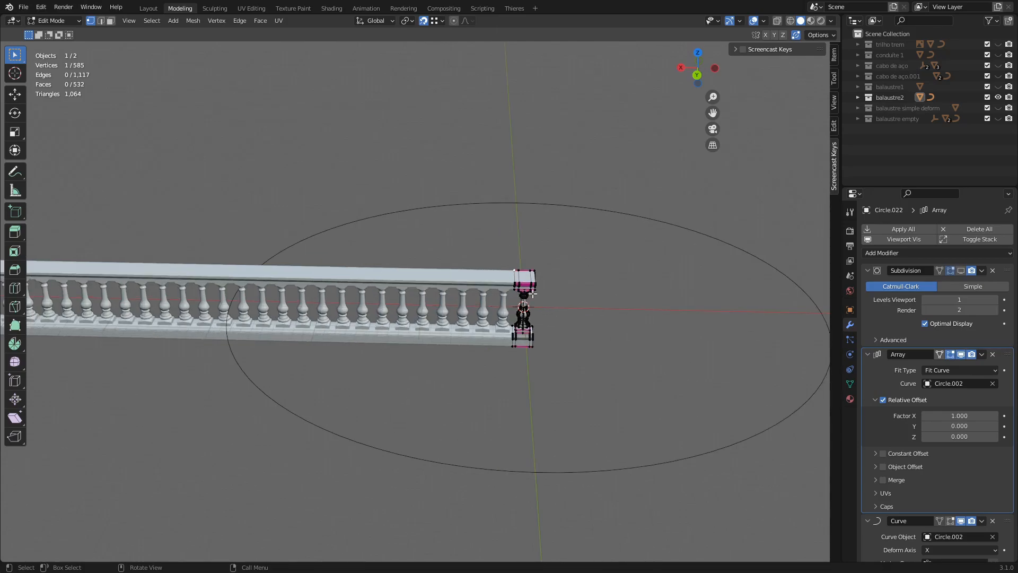
Leave Edit Mode and inspect the joint of the circular balustrade from inside the ring.
key(Tab)
mouse_move(524, 245)
middle_down()
mouse_move(482, 237)
mouse_move(510, 272)
mouse_move(388, 227)
mouse_move(434, 219)
mouse_move(392, 232)
mouse_move(413, 241)
mouse_move(532, 239)
middle_up()
scroll(532, 239, up, 3)
middle_drag(557, 197, 471, 294)
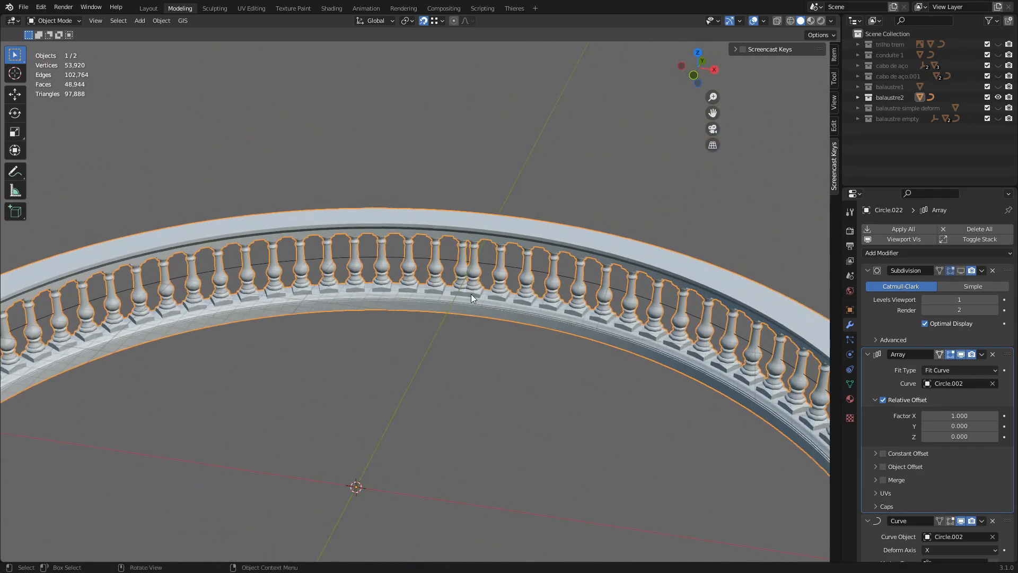
Scale the guide circle up by 1.006 to even out the baluster spacing at the ring's joint.
click(488, 264)
scroll(491, 306, down, 5)
middle_drag(409, 371, 562, 311)
scroll(562, 312, up, 4)
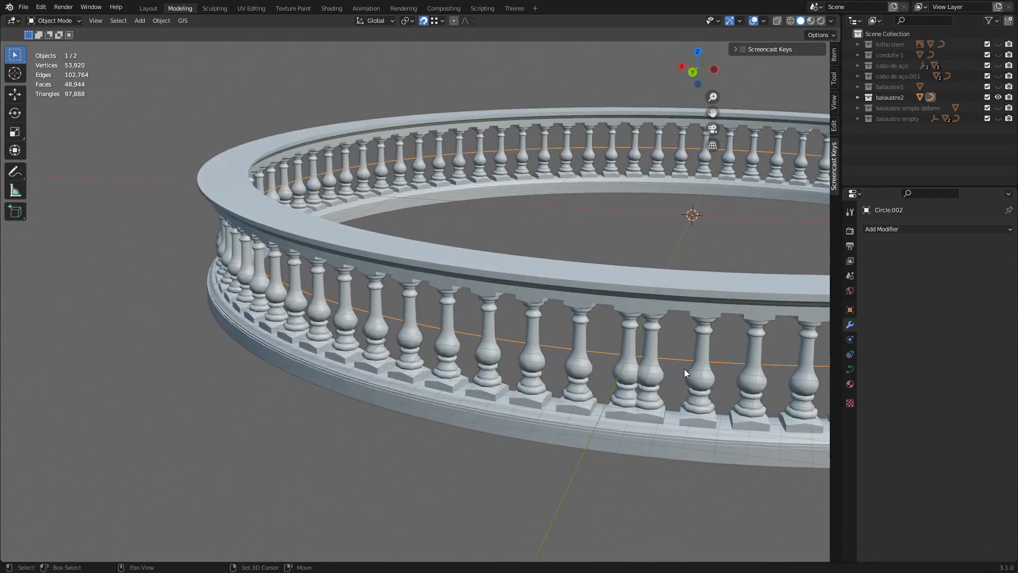
middle_drag(685, 370, 460, 300)
scroll(460, 301, up, 4)
scroll(466, 302, down, 3)
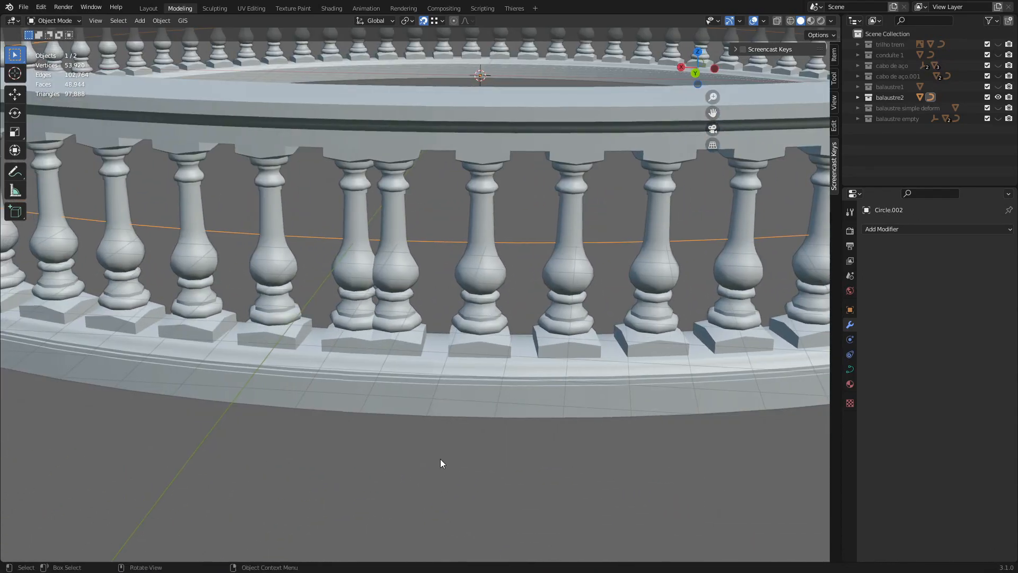
key(s)
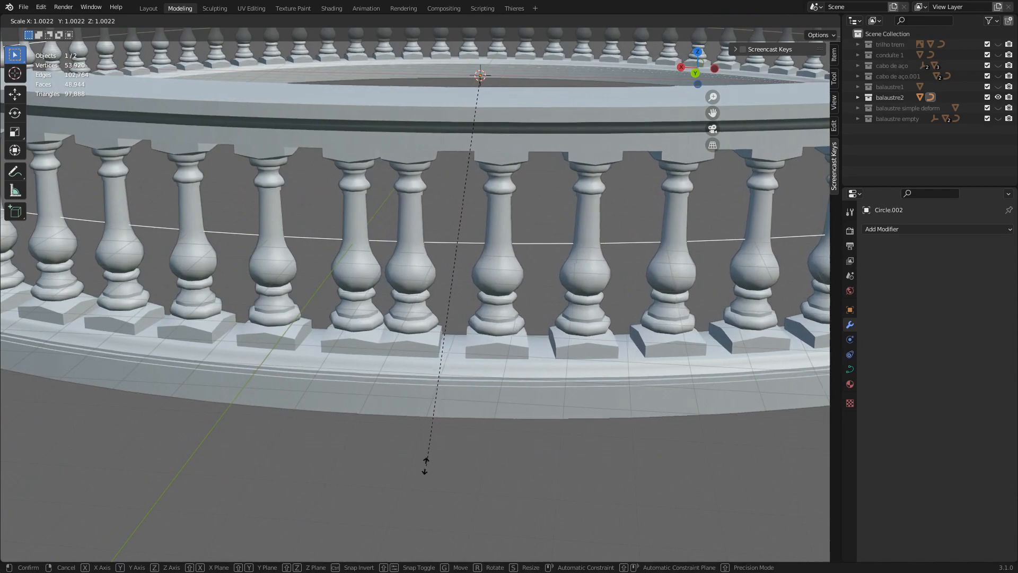
mouse_move(393, 475)
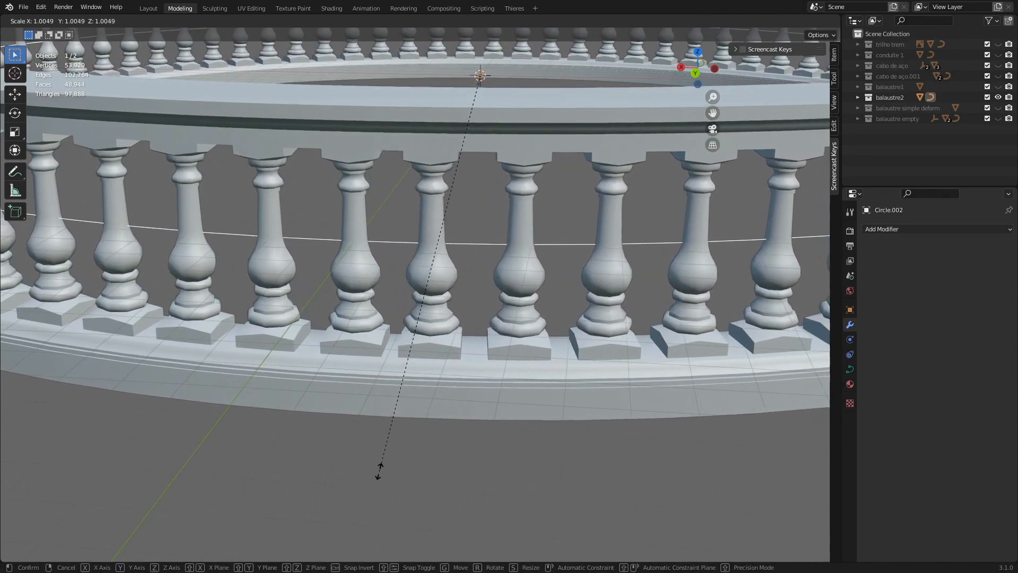
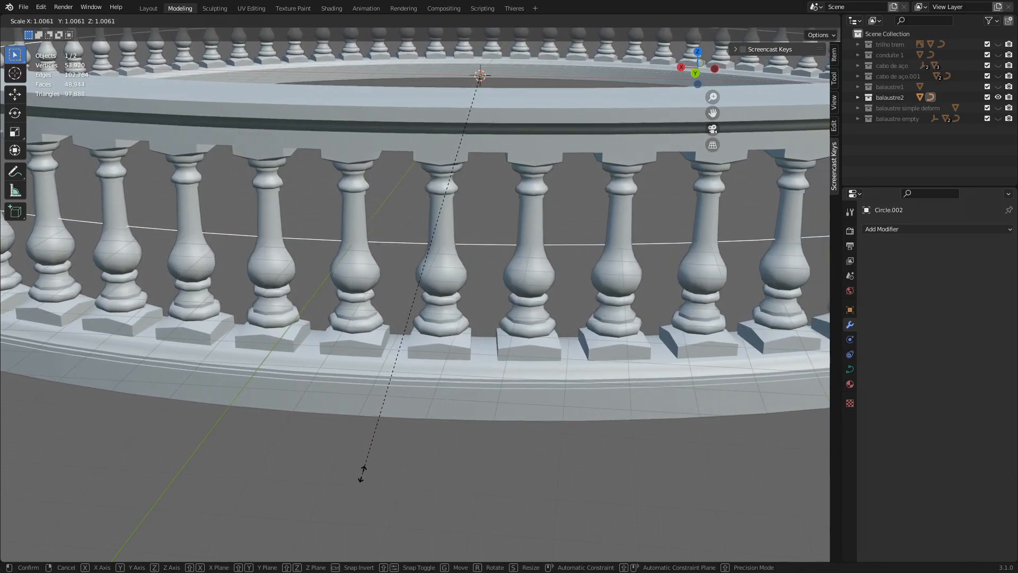
click(362, 474)
Examine the rescaled ring balustrade around its joint and as a whole.
scroll(404, 390, down, 5)
middle_drag(413, 358, 397, 344)
scroll(393, 337, up, 4)
scroll(382, 344, down, 2)
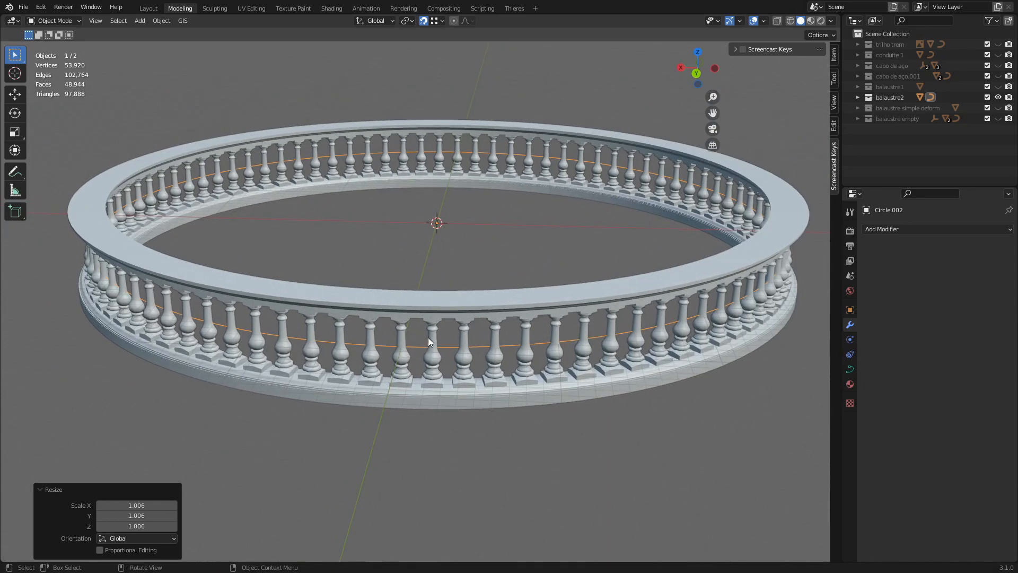
scroll(384, 321, down, 2)
middle_drag(454, 312, 406, 311)
scroll(446, 315, up, 1)
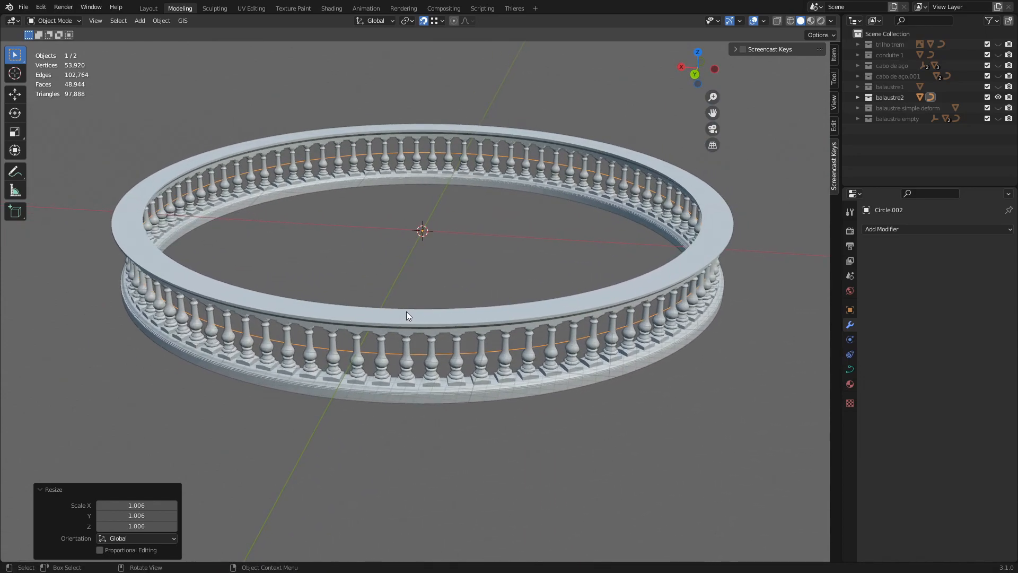
Hide the balaustre2 collection, show balaustre simple deform and select its baluster module.
click(998, 98)
click(998, 108)
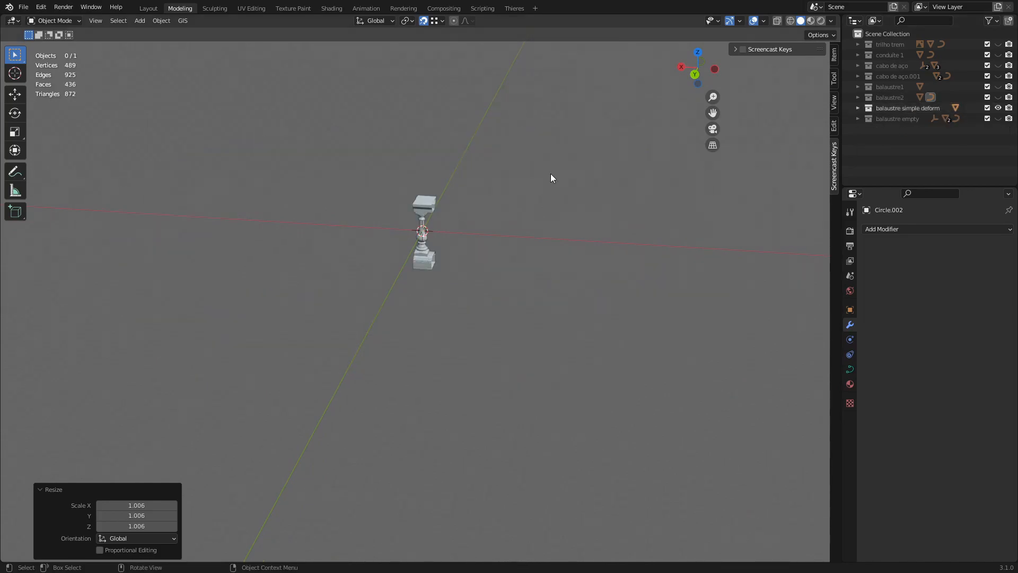
click(435, 205)
middle_drag(533, 205, 554, 272)
scroll(467, 239, up, 3)
middle_drag(411, 273, 469, 276)
shift+middle_drag(345, 286, 457, 252)
scroll(453, 287, up, 2)
mouse_move(440, 314)
middle_down()
mouse_move(480, 330)
mouse_move(429, 304)
middle_up()
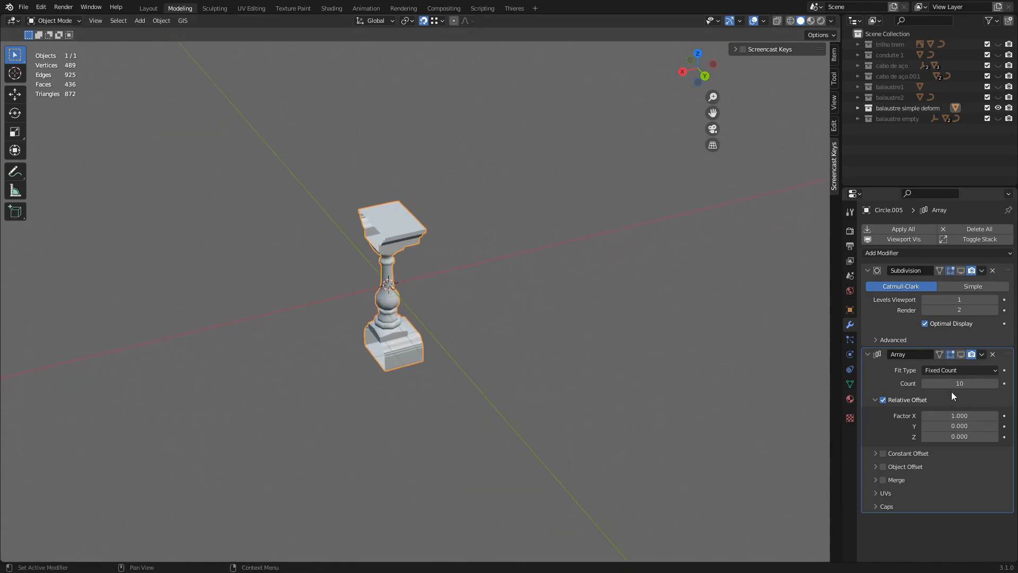
Turn on viewport display of the module's Array modifier and view the straight row of balusters.
click(960, 359)
scroll(545, 311, down, 4)
middle_drag(546, 311, 479, 362)
scroll(491, 350, up, 2)
shift+middle_drag(586, 403, 473, 302)
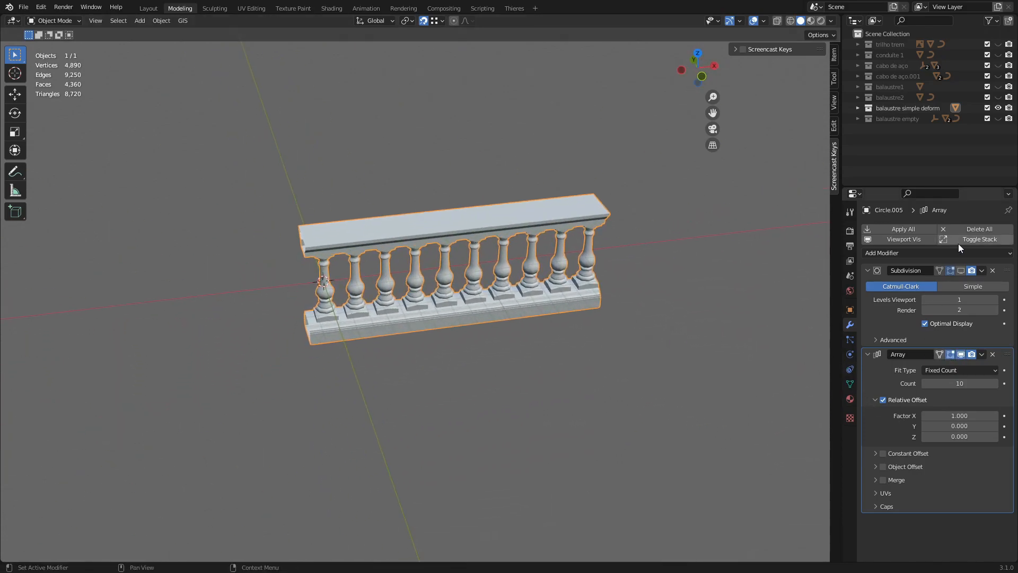
Add a Simple Deform modifier to the arrayed balustrade and view its deformation.
click(973, 252)
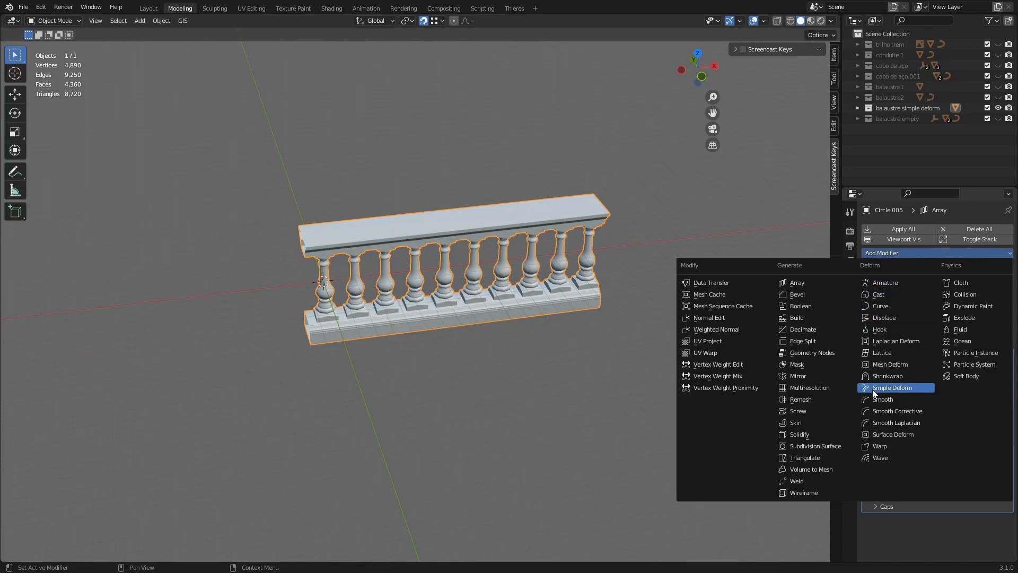
click(899, 389)
middle_drag(525, 279, 450, 303)
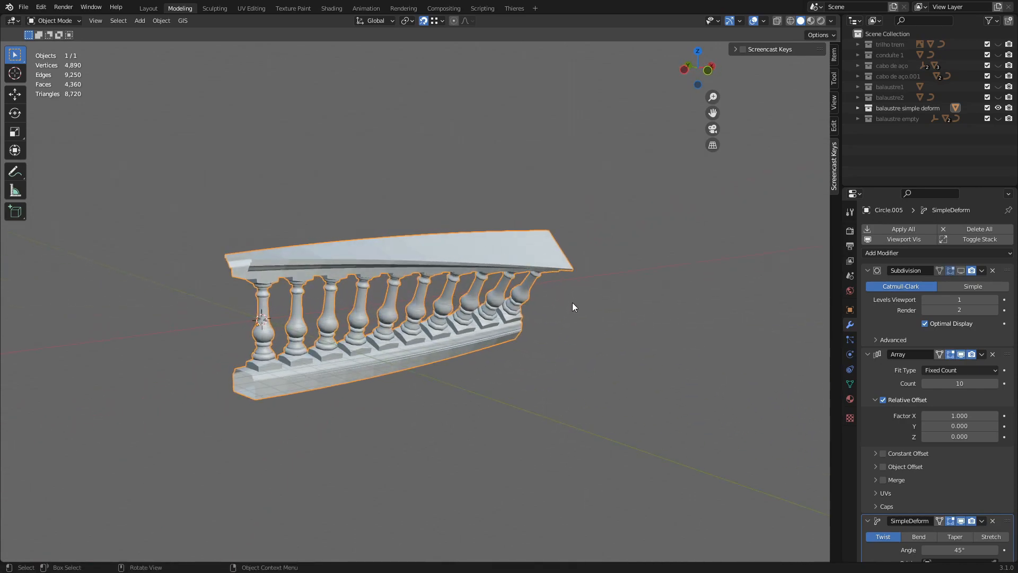
Set the Simple Deform modifier to Bend around the Z axis and view the curved balustrade from several sides.
drag(941, 186, 940, 95)
click(984, 485)
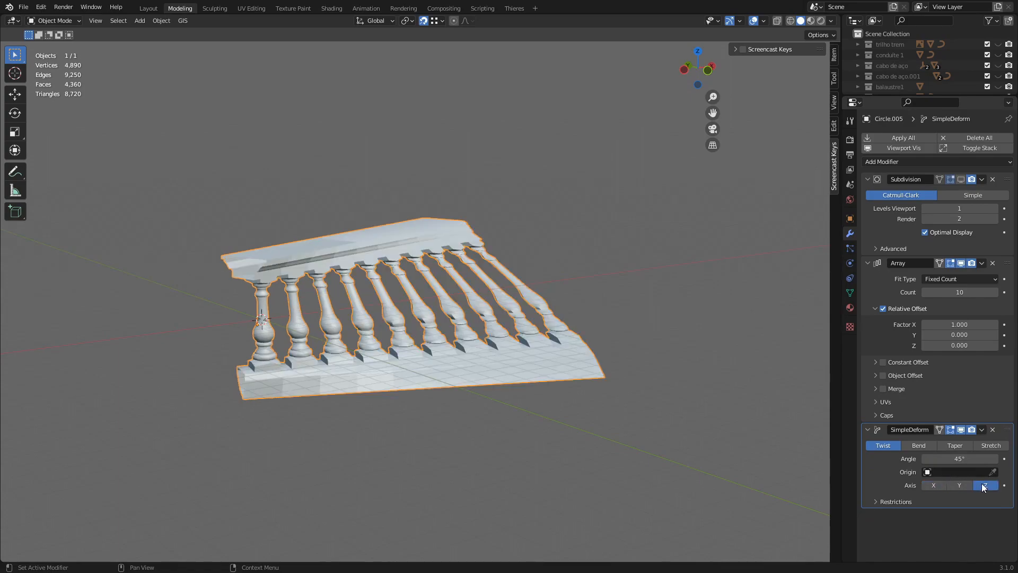
middle_drag(623, 370, 624, 379)
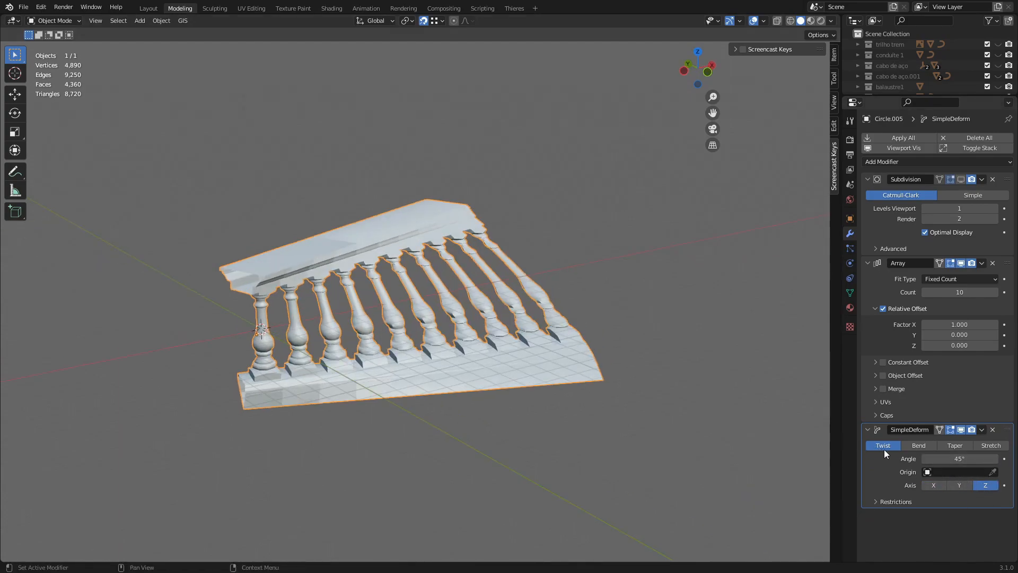
click(915, 446)
middle_drag(476, 336, 555, 308)
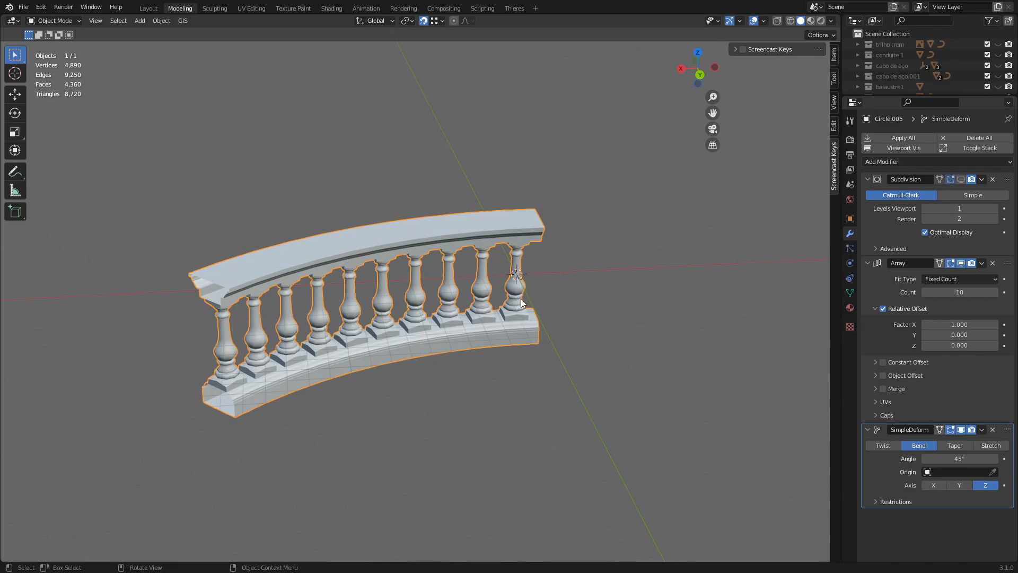
middle_drag(447, 289, 494, 321)
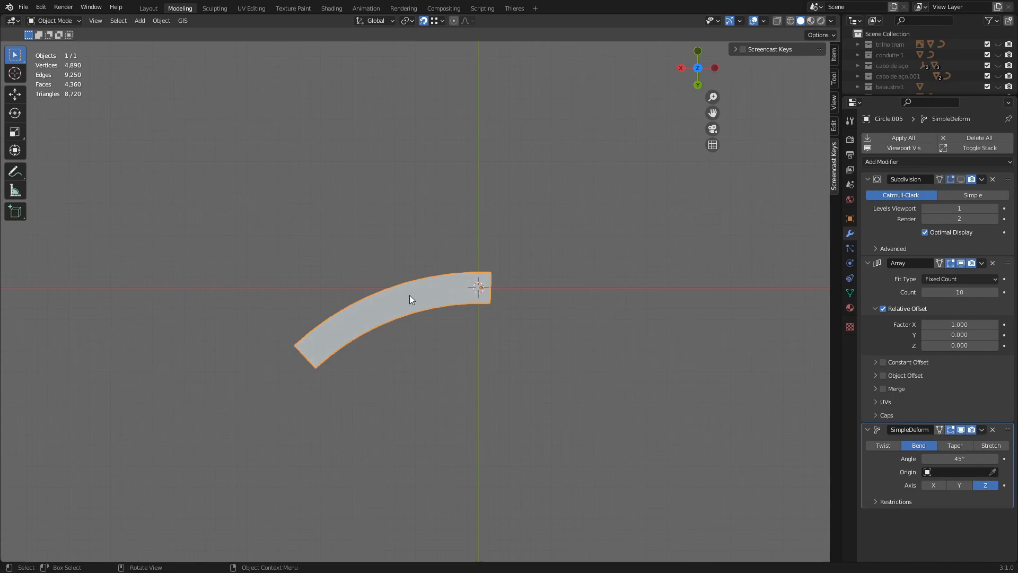
middle_drag(346, 425, 505, 179)
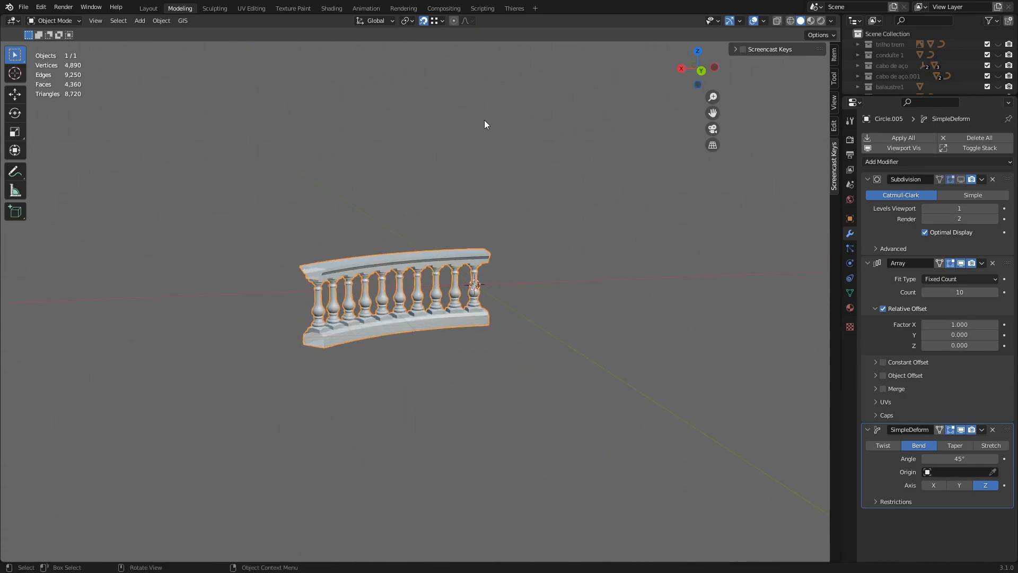
scroll(554, 395, up, 1)
Set the bend angle to 360° so the balustrade closes into a ring.
click(958, 459)
key(Escape)
click(931, 458)
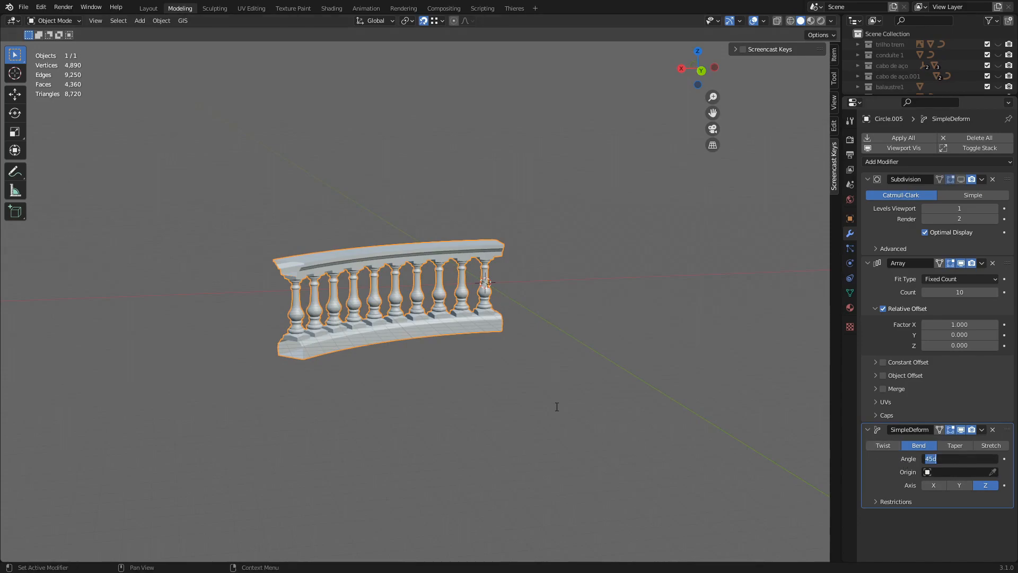
text(360)
key(Return)
middle_drag(608, 341, 634, 417)
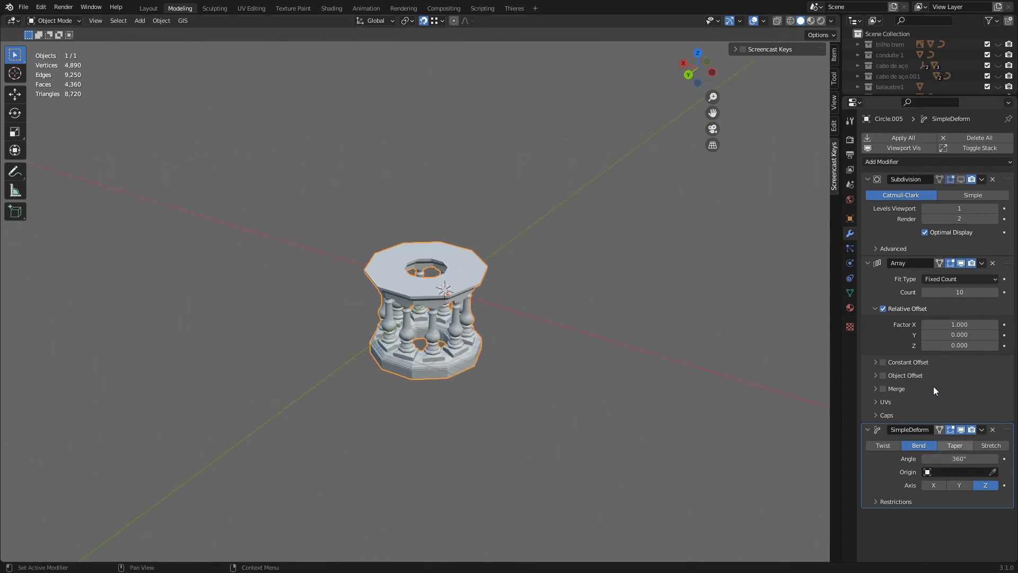
Raise the Array count to 88 and view the enlarged ring balustrade.
drag(957, 292, 978, 292)
scroll(610, 339, down, 5)
middle_drag(692, 291, 692, 289)
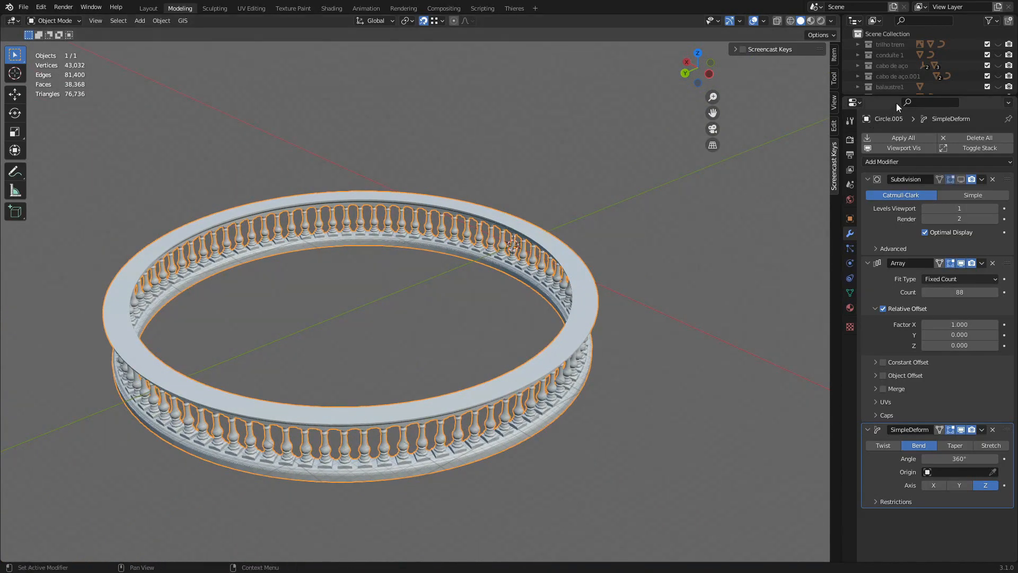
shift+middle_drag(554, 283, 563, 311)
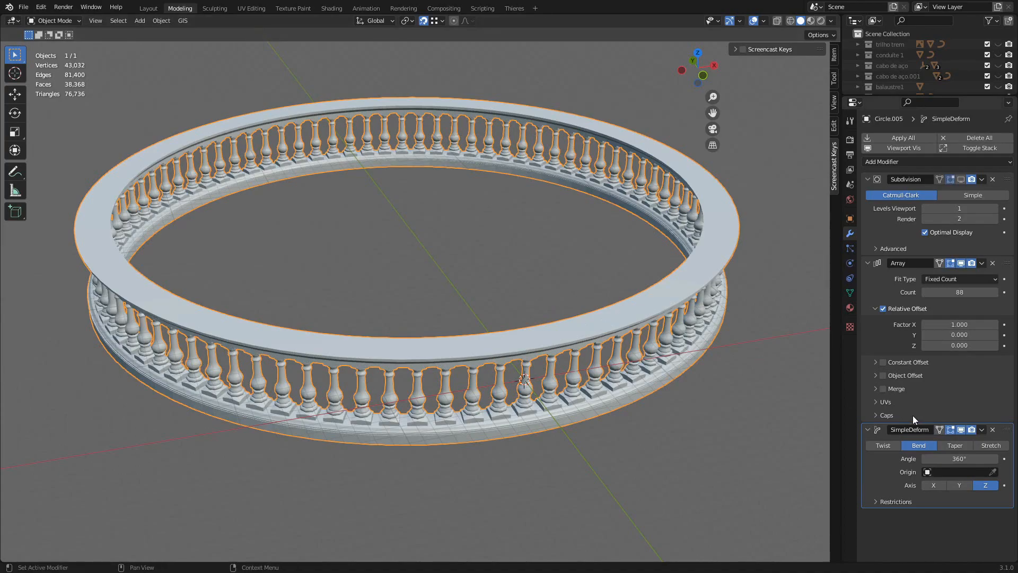
middle_drag(531, 296, 493, 300)
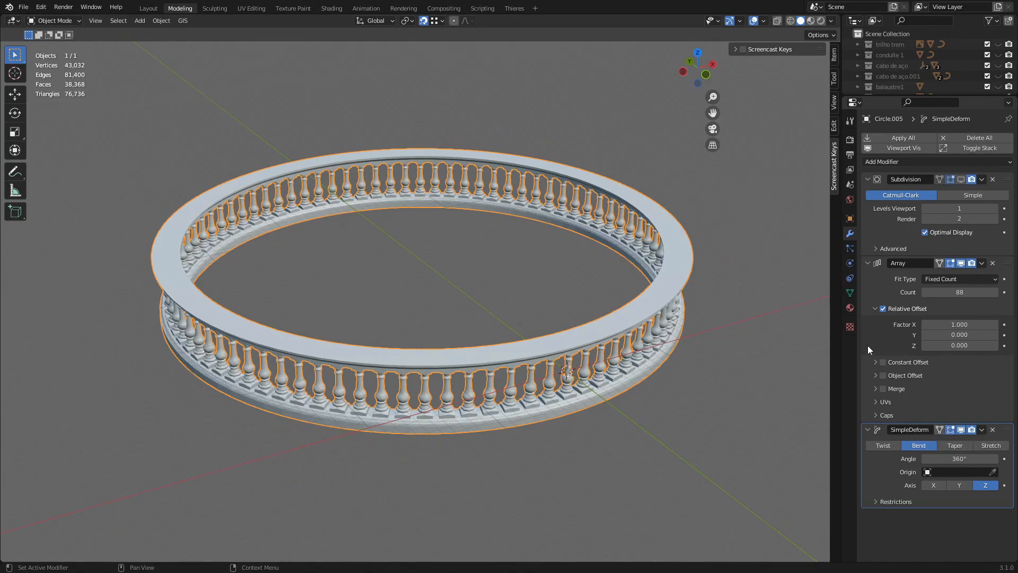
Examine the original baluster module within the ring from above in wireframe Edit Mode, then return to solid Object Mode.
middle_drag(669, 344, 595, 405)
key(Tab)
key(z)
click(519, 338)
shift+scroll(485, 403, down, 6)
scroll(481, 353, up, 5)
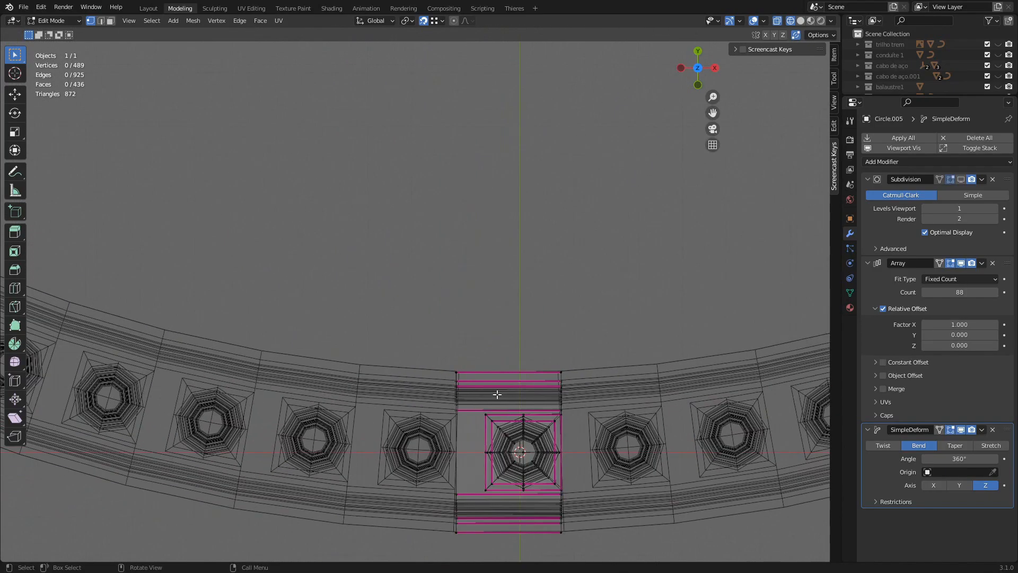
scroll(467, 297, up, 3)
scroll(466, 287, down, 5)
key(z)
click(656, 288)
mouse_move(657, 287)
middle_down()
mouse_move(626, 297)
mouse_move(590, 285)
mouse_move(577, 316)
middle_up()
scroll(591, 284, down, 3)
key(Tab)
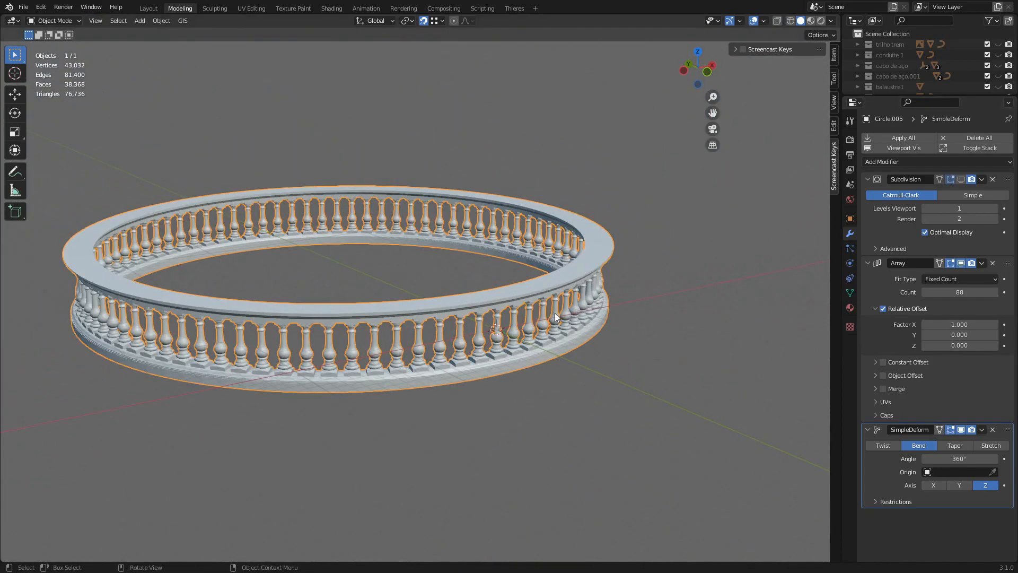
Reduce the Array count to 20 and inspect the ring's segments up close and from above in wireframe.
drag(978, 292, 923, 292)
scroll(431, 424, up, 4)
scroll(350, 284, up, 3)
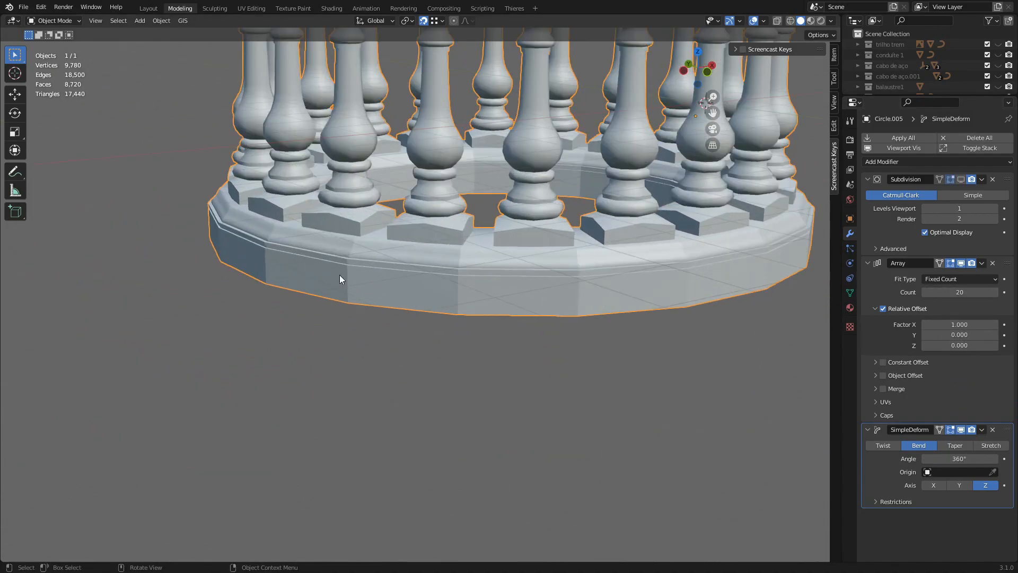
middle_drag(345, 278, 183, 306)
key(KP_Decimal)
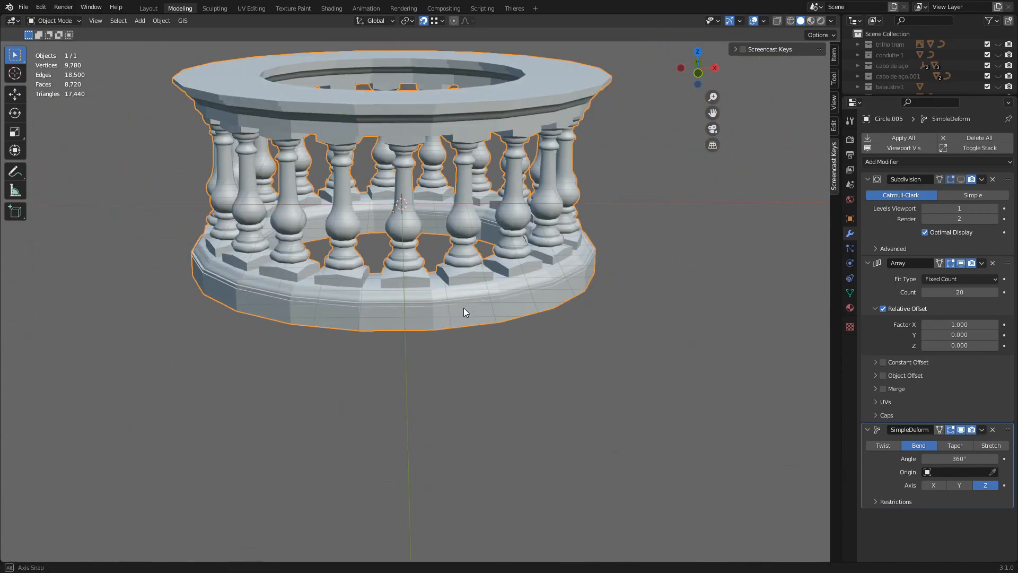
key(KP_7)
scroll(477, 382, up, 2)
key(shift+z)
scroll(457, 423, up, 6)
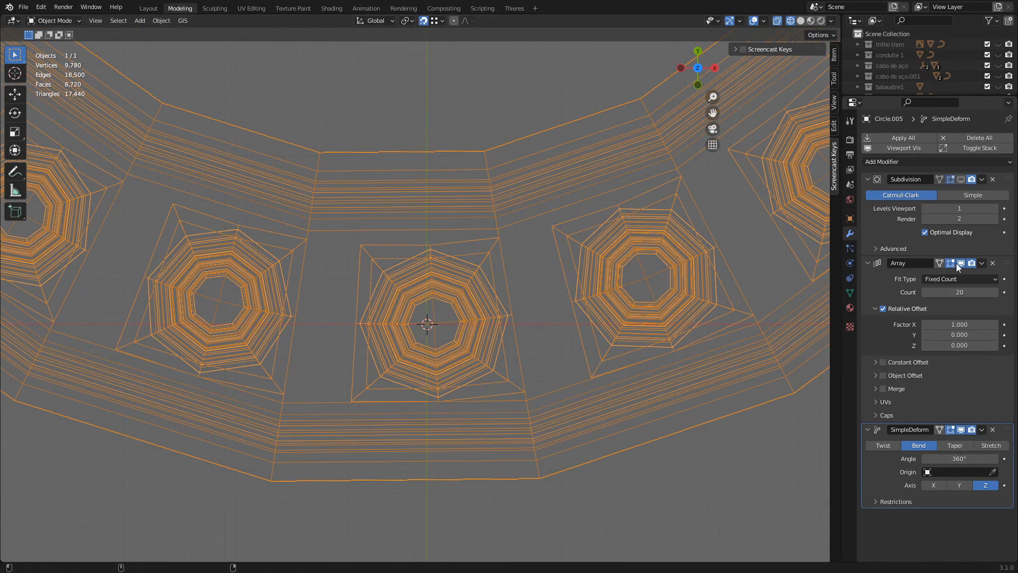
Set the Array count to 16 and view the smaller ring in solid shading.
mouse_move(960, 292)
mouse_down()
mouse_move(904, 292)
mouse_move(943, 292)
mouse_up()
scroll(533, 256, down, 5)
key(shift+z)
mouse_move(582, 286)
middle_down()
mouse_move(608, 224)
mouse_move(568, 300)
mouse_move(586, 271)
mouse_move(542, 275)
mouse_move(560, 275)
middle_up()
scroll(594, 230, down, 3)
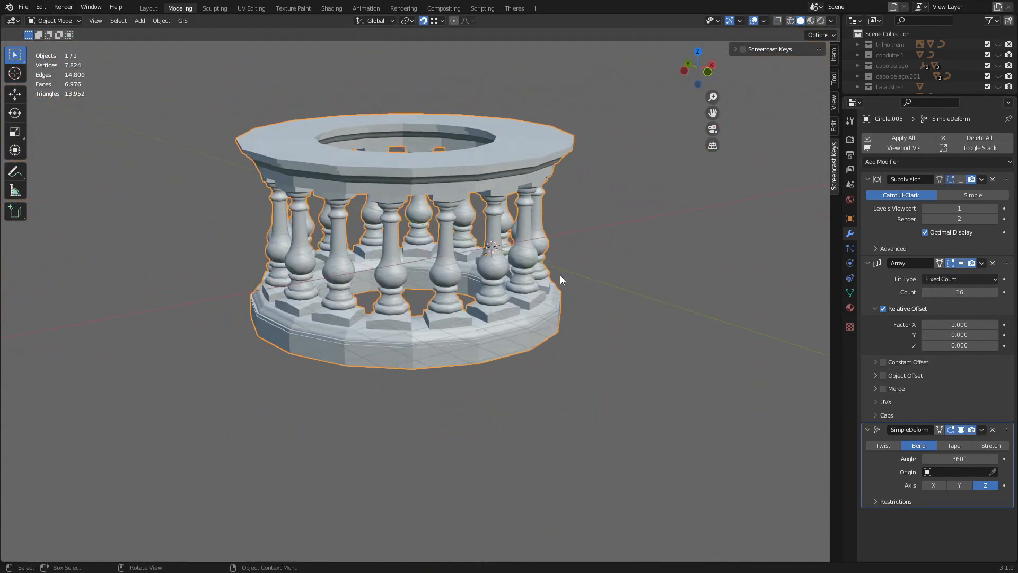
Hide the balaustre simple deform collection and show the balaustre empty collection.
drag(928, 98, 912, 351)
click(998, 108)
click(998, 118)
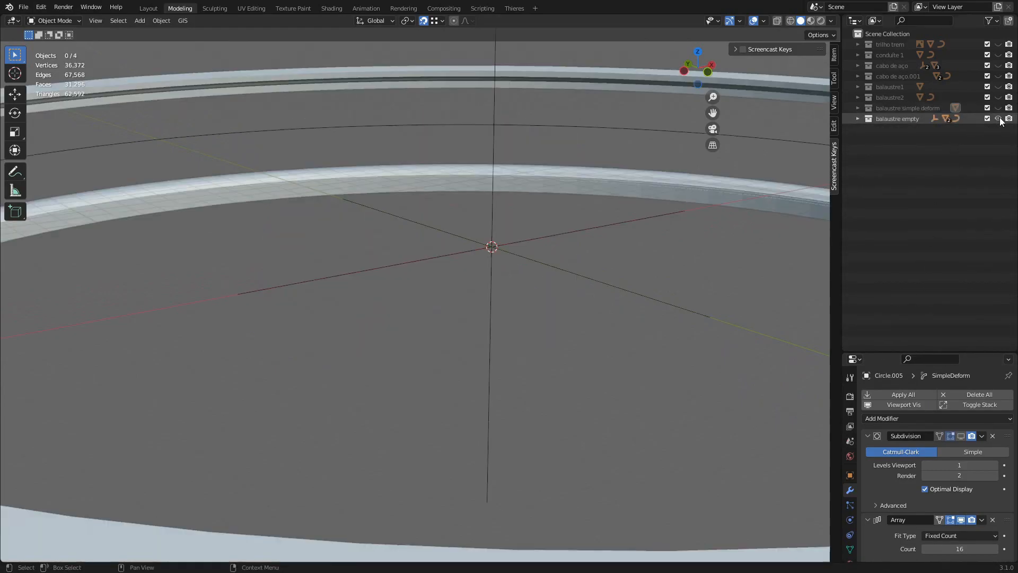
Select the single baluster and the circular rails in turn, and examine how they are arranged around the circle.
middle_drag(495, 281, 474, 267)
click(321, 199)
scroll(405, 281, up, 5)
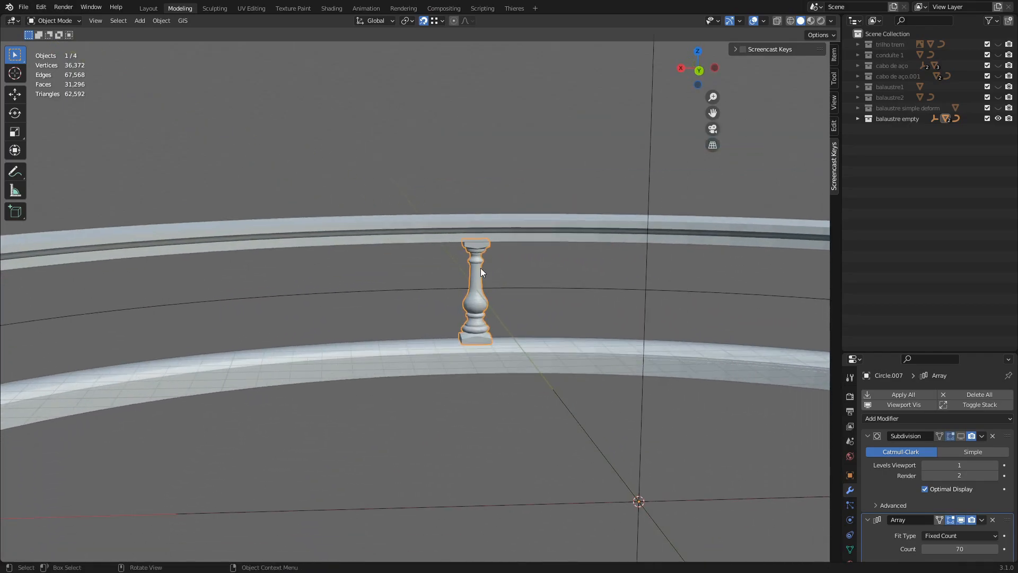
scroll(488, 262, up, 2)
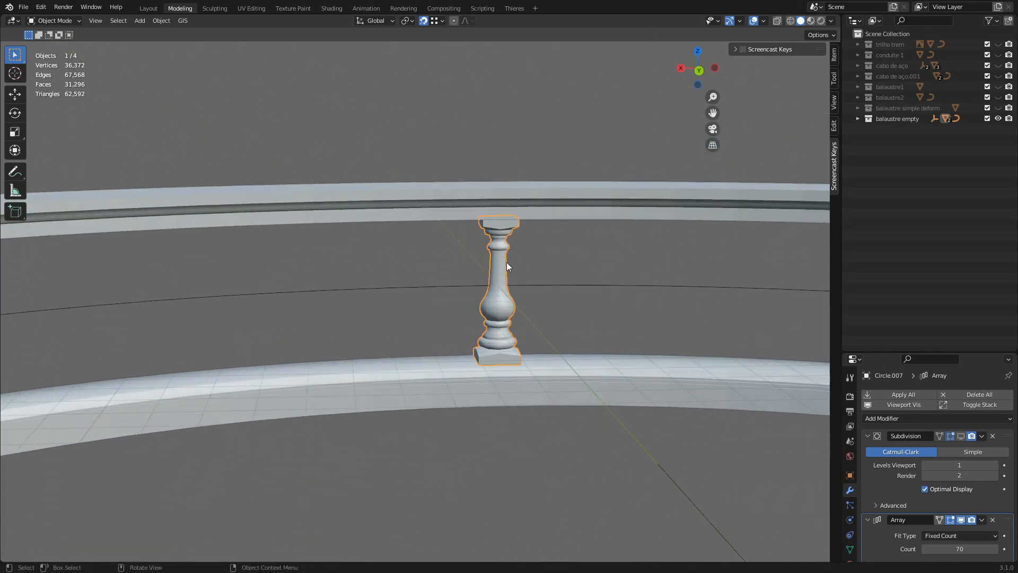
click(518, 218)
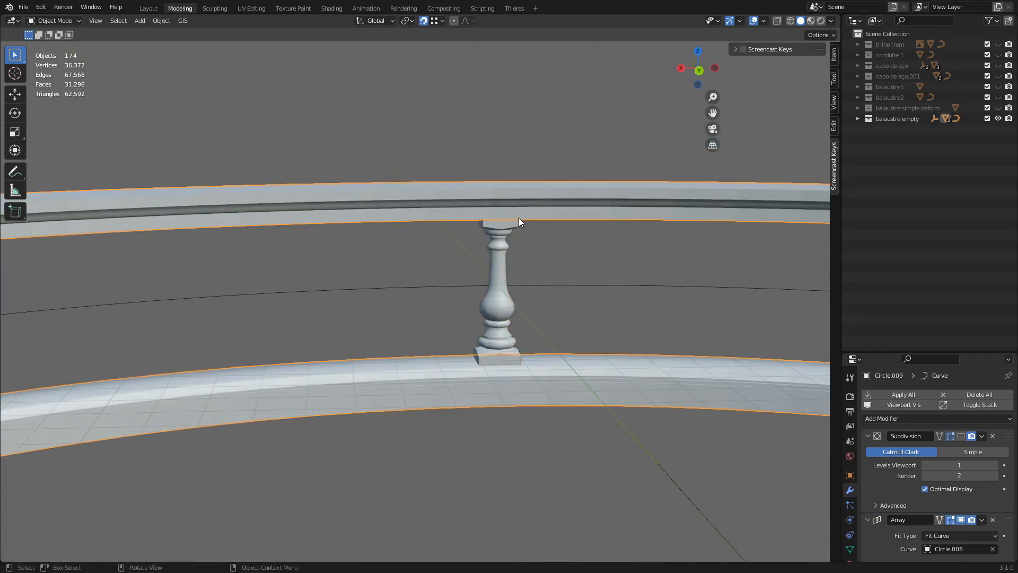
middle_drag(618, 180, 487, 318)
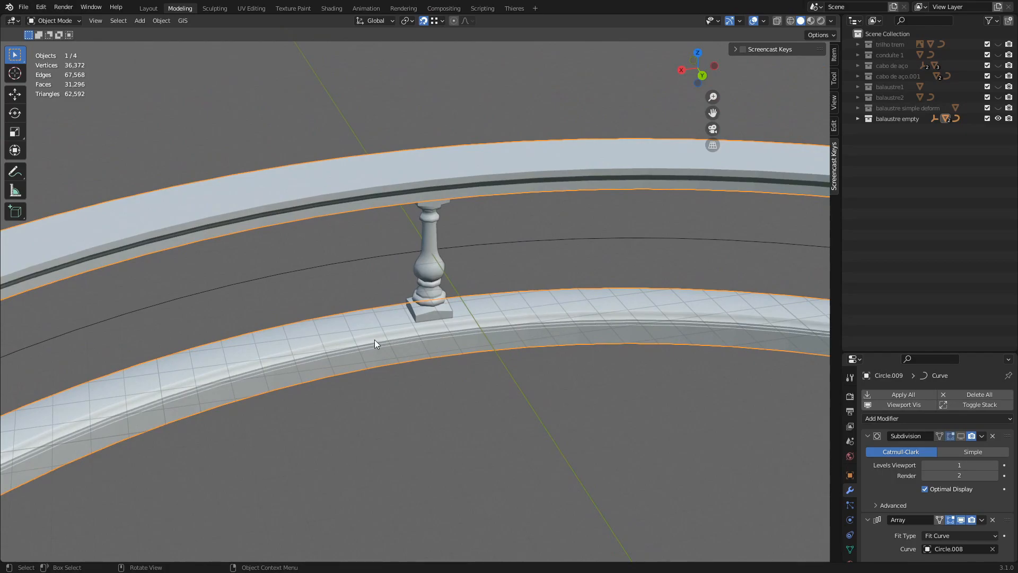
scroll(437, 177, down, 10)
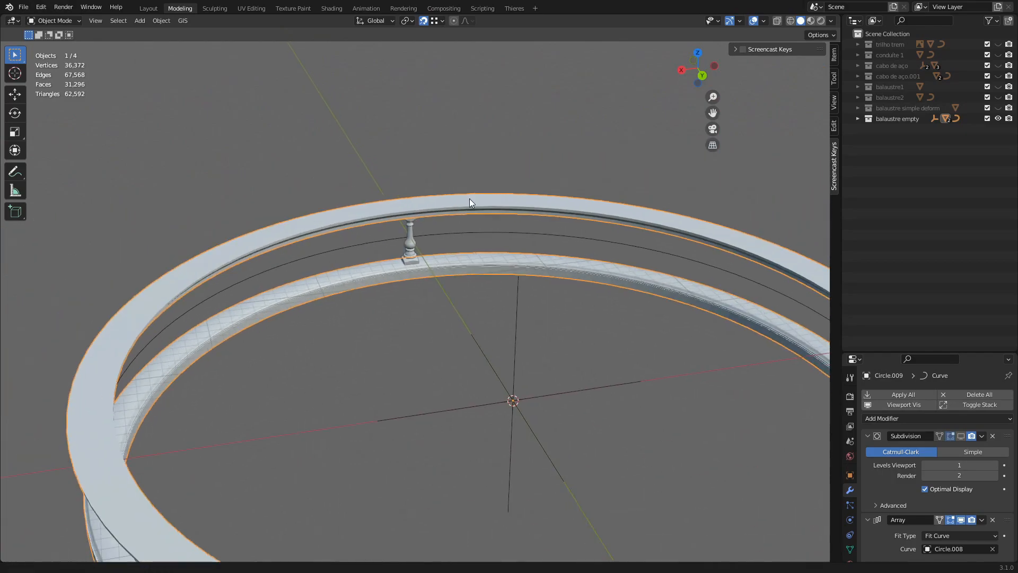
scroll(449, 200, up, 3)
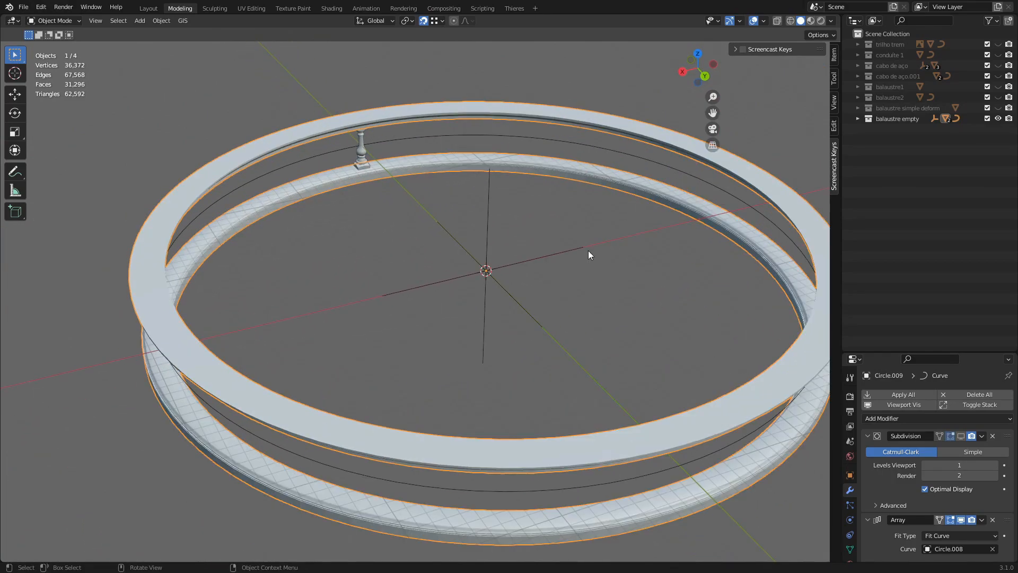
scroll(478, 109, down, 3)
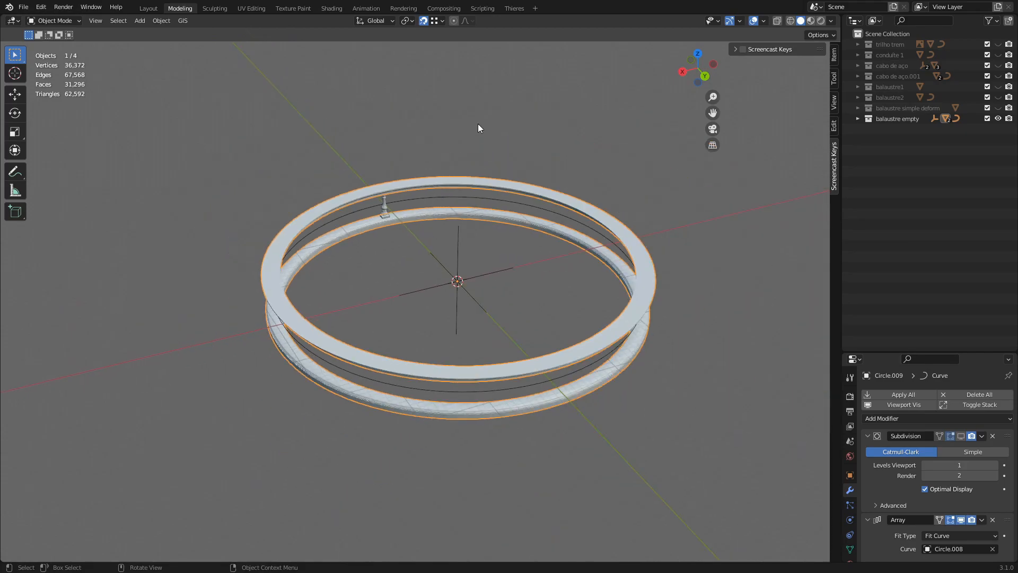
scroll(495, 222, up, 2)
Turn off viewport display of the rails' Curve and Array modifiers and view the single rail module at the origin.
drag(923, 352, 923, 177)
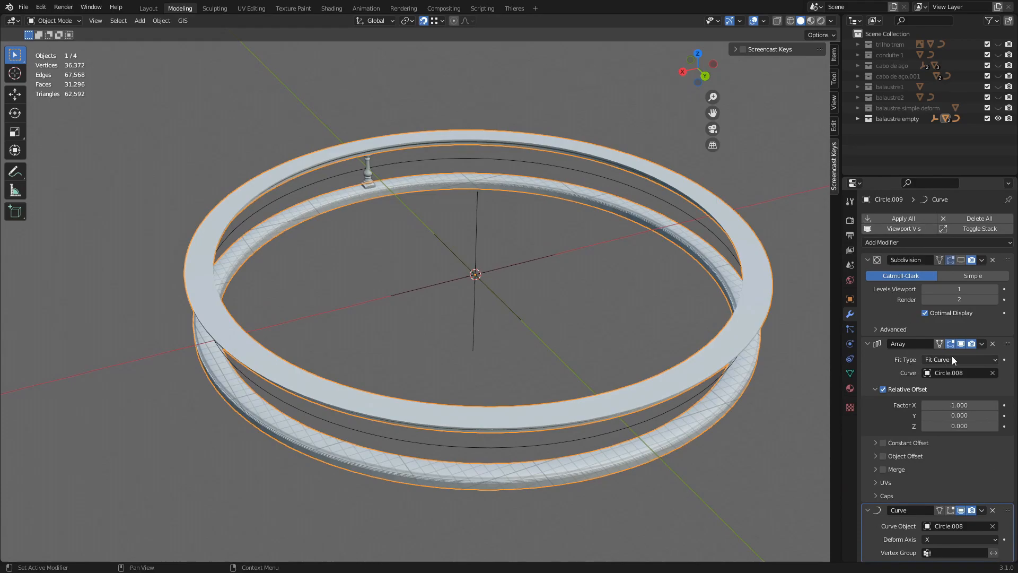
click(961, 511)
scroll(476, 253, up, 4)
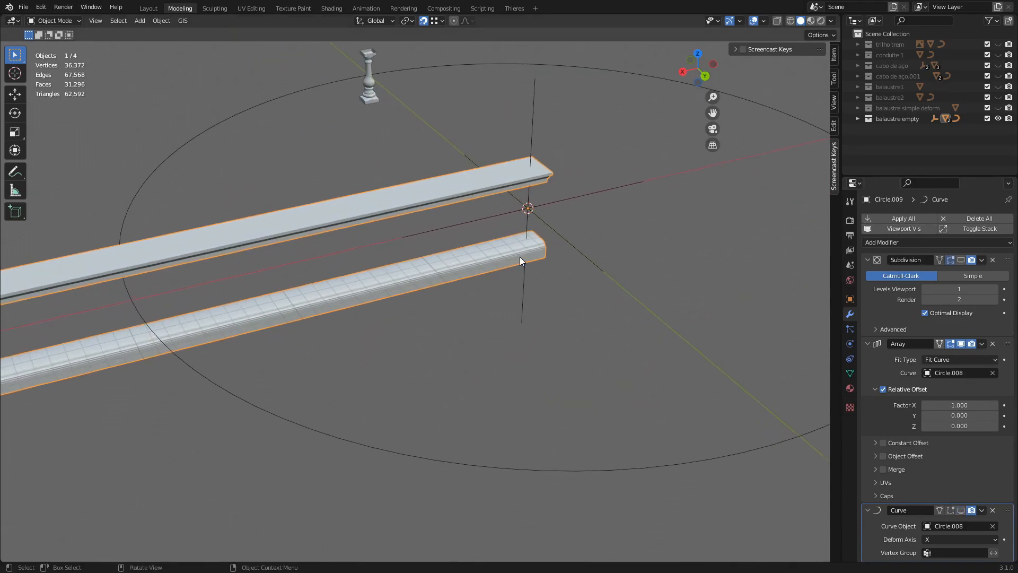
click(960, 344)
scroll(534, 322, down, 6)
middle_drag(513, 313, 482, 305)
scroll(509, 265, up, 7)
shift+middle_drag(542, 213, 555, 245)
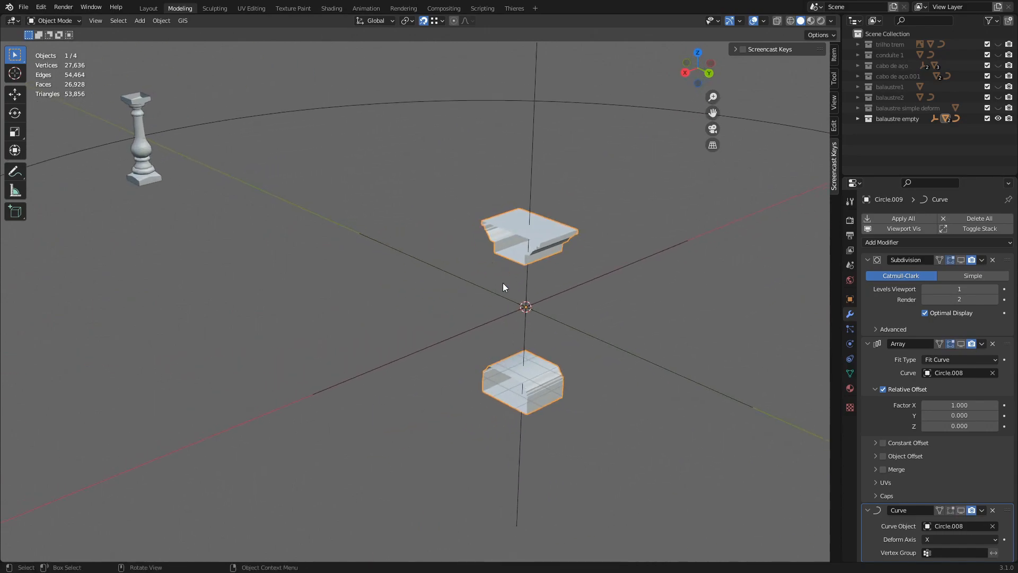
scroll(501, 270, down, 3)
scroll(465, 317, down, 2)
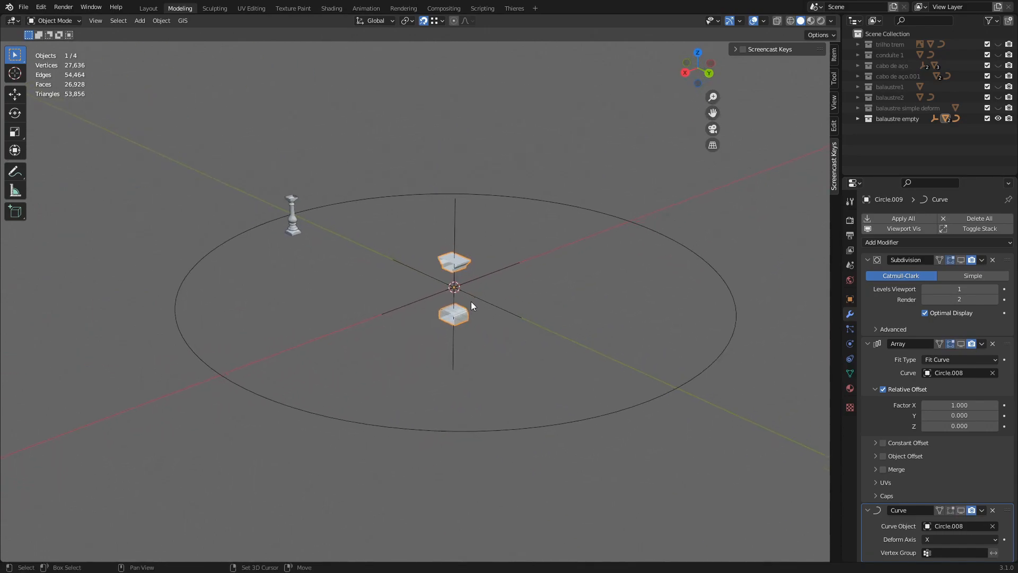
Select the circle curve that guides the rails and view it around the module.
click(623, 222)
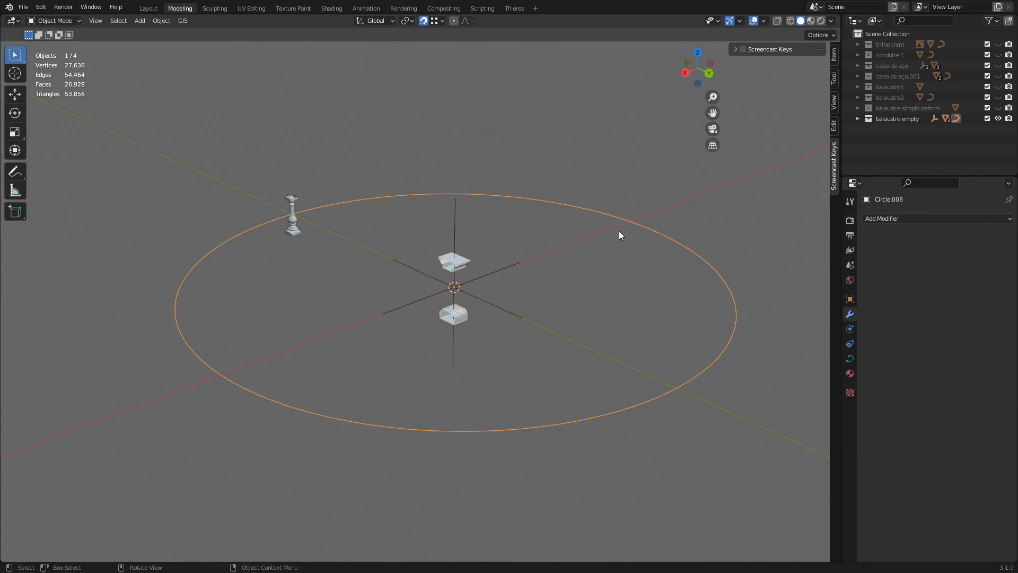
scroll(561, 212, up, 2)
scroll(581, 205, down, 1)
shift+middle_drag(584, 212, 550, 205)
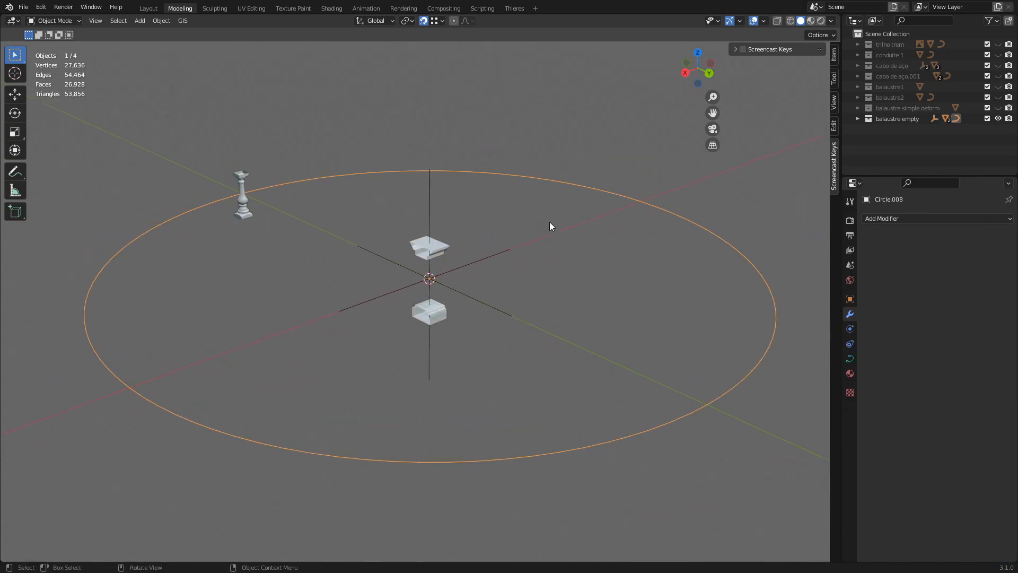
Select the rail module, turn on viewport display of its Array modifier and clear the modifier's fit curve.
click(440, 248)
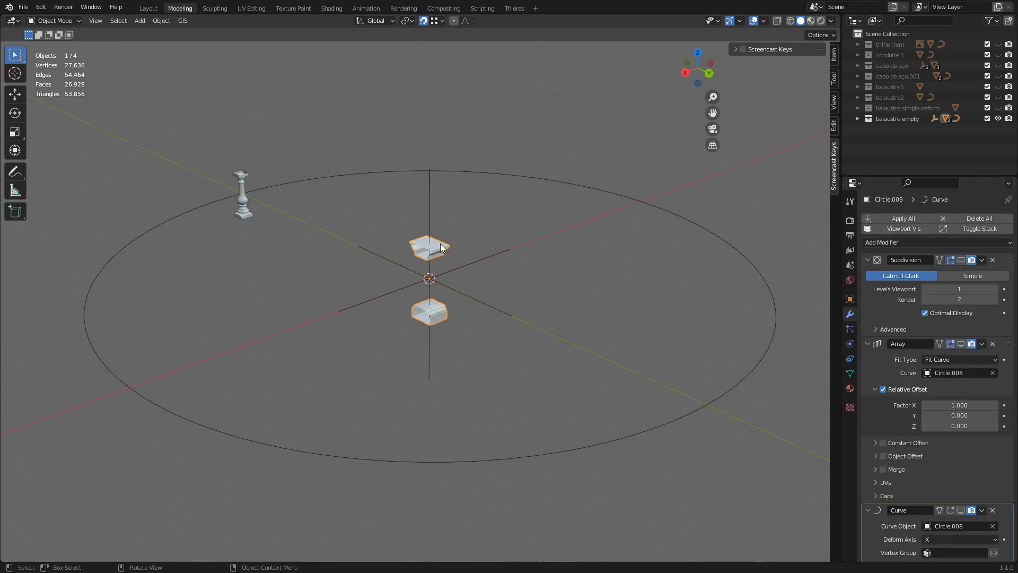
click(962, 344)
click(993, 373)
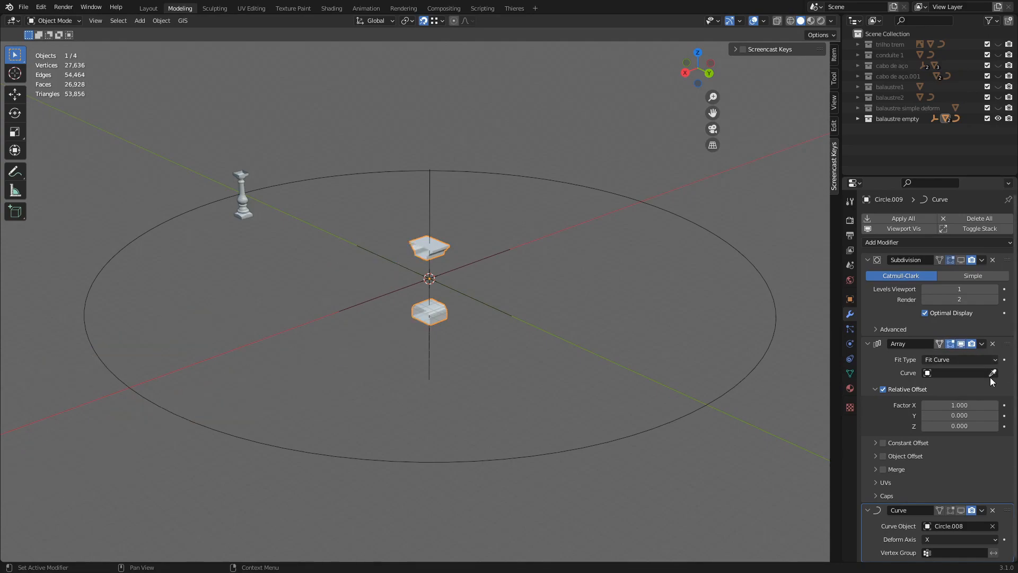
Switch the rail module's Array fit type to Fixed Count and back to Fit Curve.
click(943, 361)
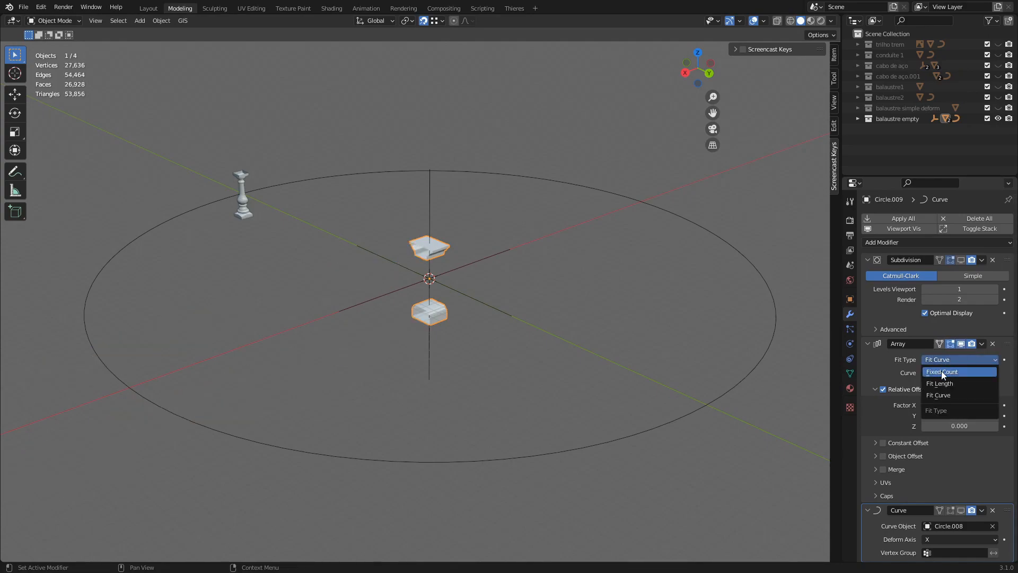
click(942, 372)
click(957, 359)
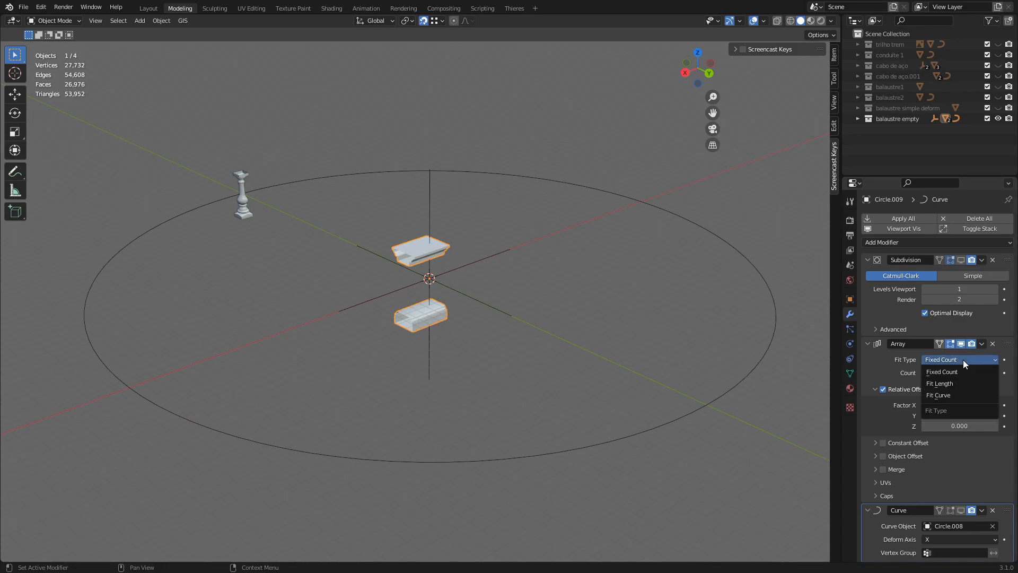
click(946, 400)
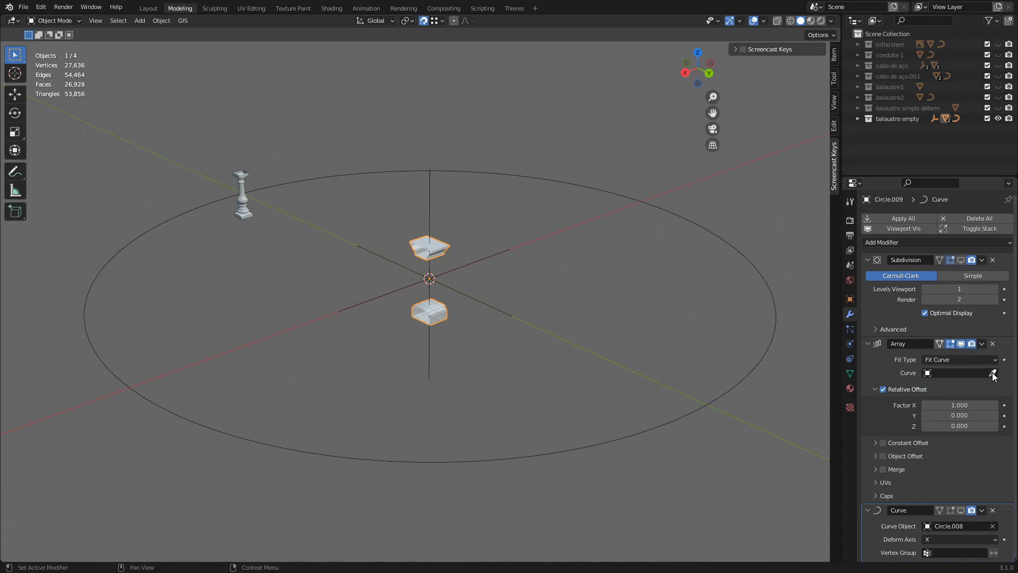
Pick the guiding circle as the rail module's Array fit curve and view the straight rail run.
click(992, 372)
click(656, 206)
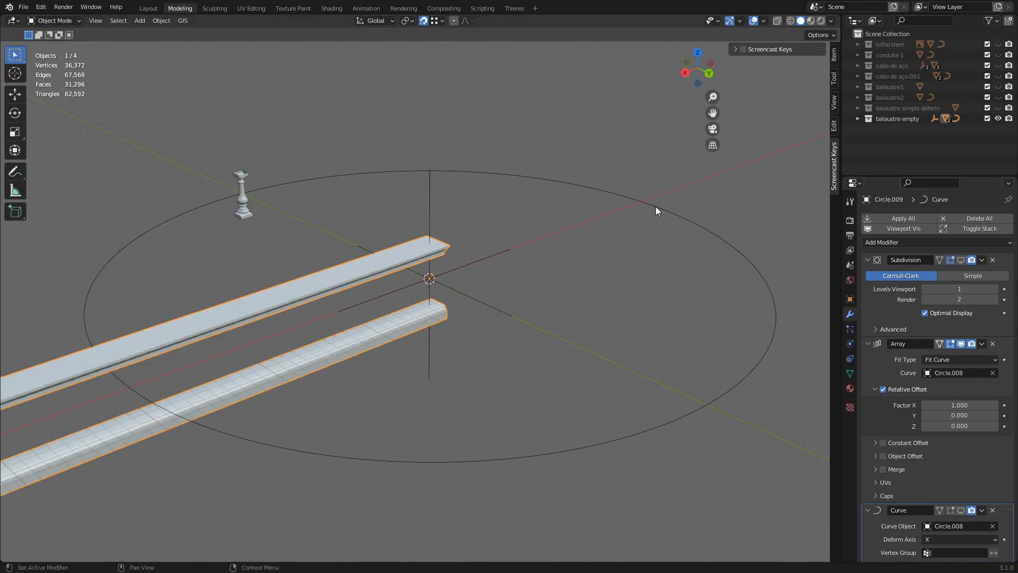
scroll(695, 233, down, 3)
middle_drag(530, 234, 501, 241)
shift+middle_drag(417, 213, 533, 180)
scroll(515, 255, down, 4)
scroll(503, 270, up, 5)
middle_drag(500, 277, 698, 266)
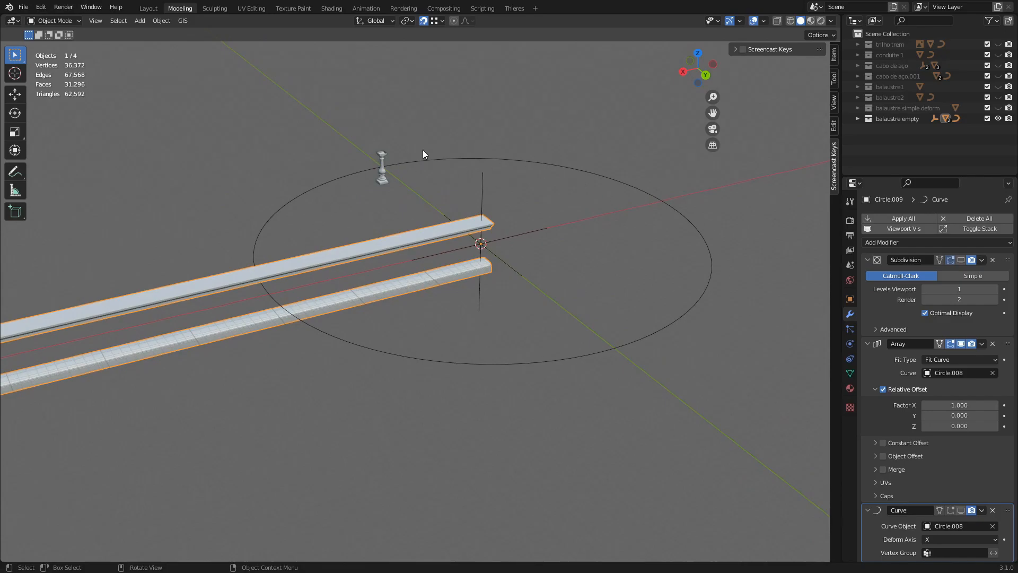
scroll(705, 233, up, 1)
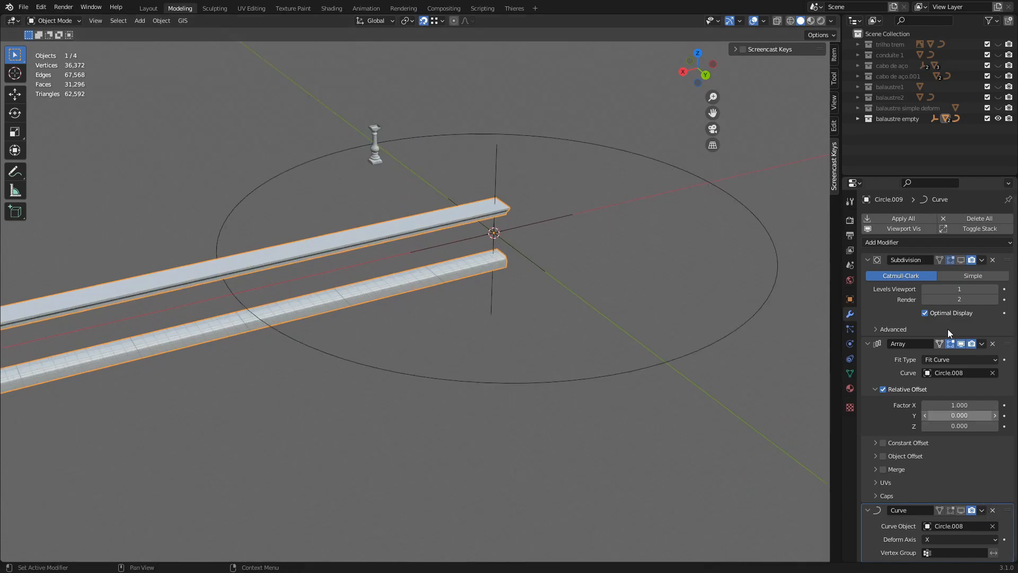
Reassign the guiding circle as the rails' Curve modifier object and turn on that modifier's viewport display.
scroll(925, 494, down, 1)
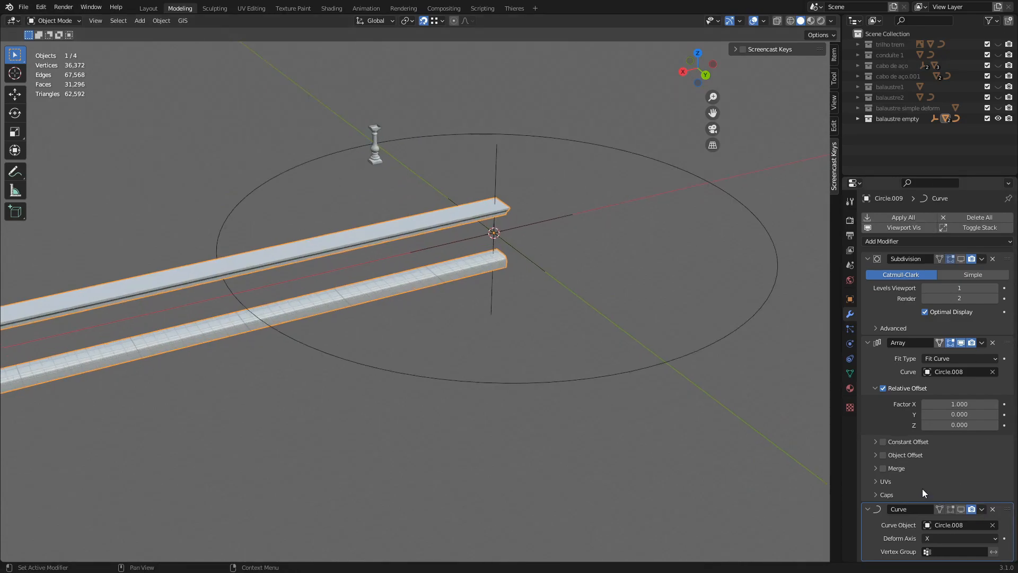
click(993, 526)
click(993, 525)
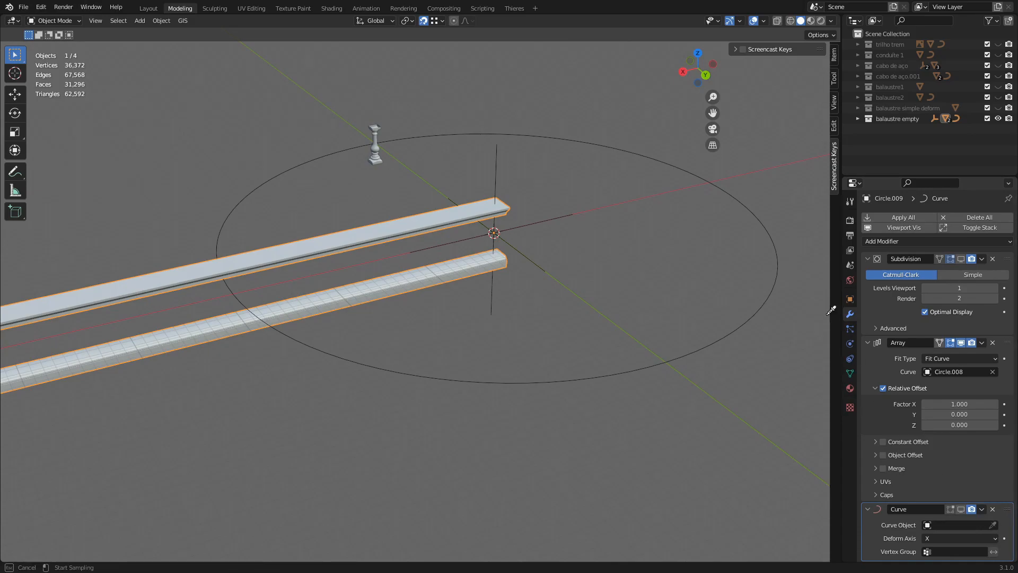
click(727, 185)
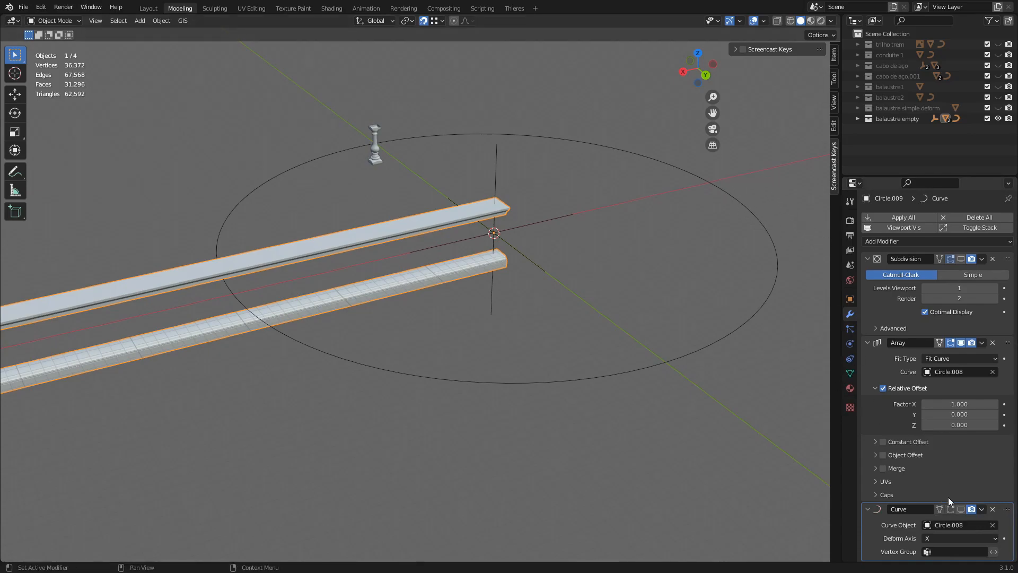
click(962, 509)
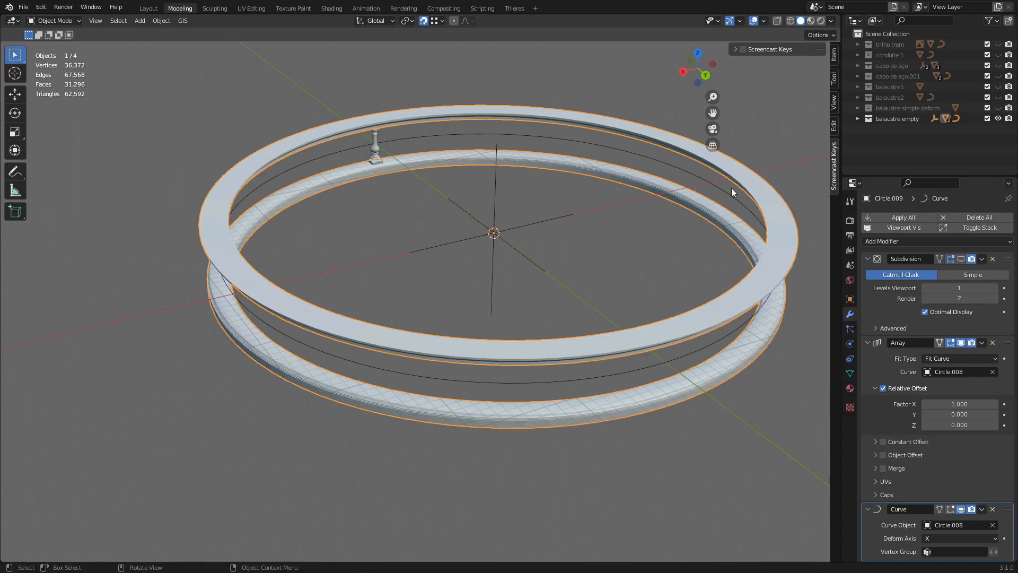
Select the guiding circle, and after it the single baluster standing between the two rails.
scroll(530, 195, up, 1)
click(594, 186)
scroll(467, 238, up, 3)
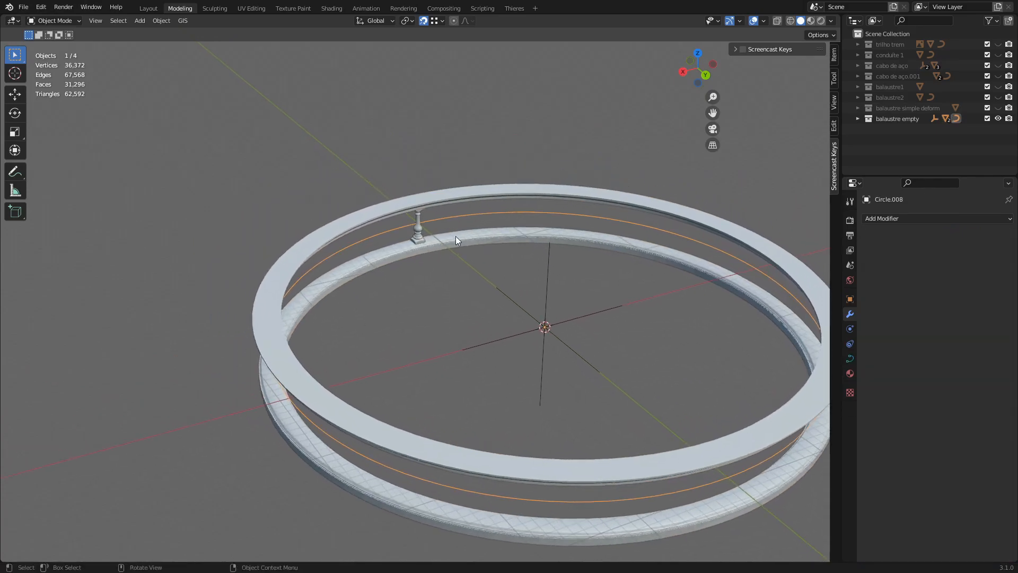
click(418, 207)
scroll(478, 233, down, 4)
scroll(419, 191, up, 5)
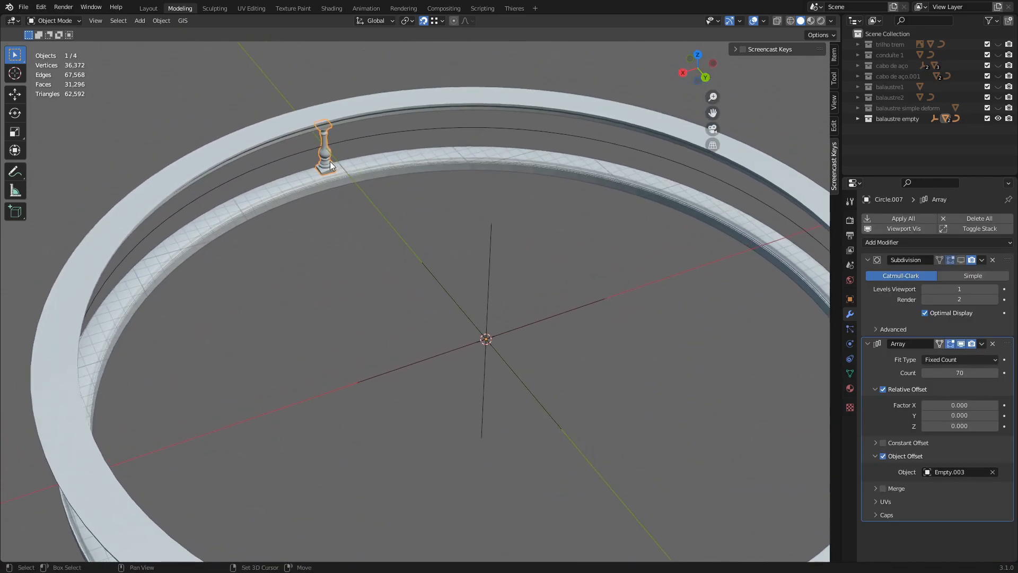
shift+middle_drag(334, 162, 414, 310)
Examine how the baluster sits between the circular rails, switching the viewport shading and returning to Solid.
scroll(414, 311, up, 5)
mouse_move(465, 348)
alt+middle_down()
mouse_move(438, 402)
mouse_move(470, 297)
alt+middle_up()
key(z)
click(498, 157)
scroll(541, 167, down, 5)
shift+middle_drag(511, 328, 520, 190)
key(z)
click(533, 313)
middle_drag(537, 307, 555, 248)
scroll(425, 186, up, 7)
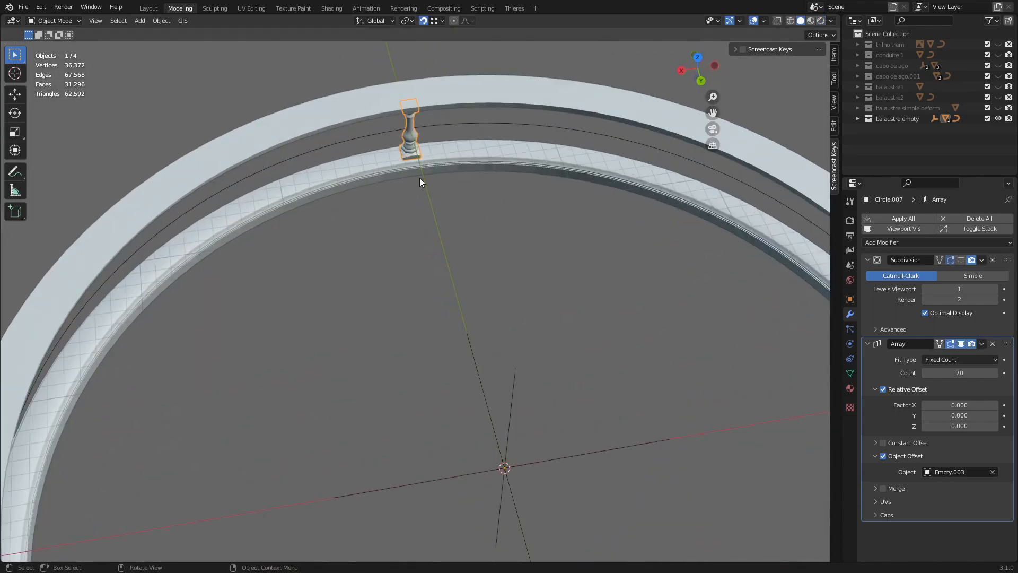
scroll(443, 228, down, 7)
middle_drag(477, 310, 506, 268)
scroll(504, 285, up, 2)
scroll(502, 284, up, 3)
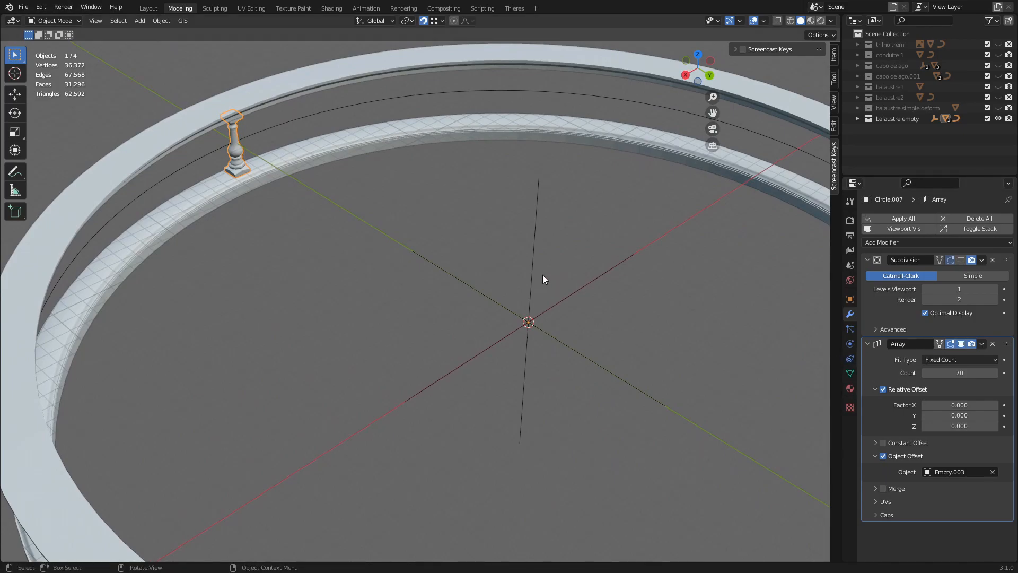
Examine the baluster's placement on the rail ring relative to the empty at the centre.
scroll(485, 275, down, 5)
middle_drag(488, 274, 504, 287)
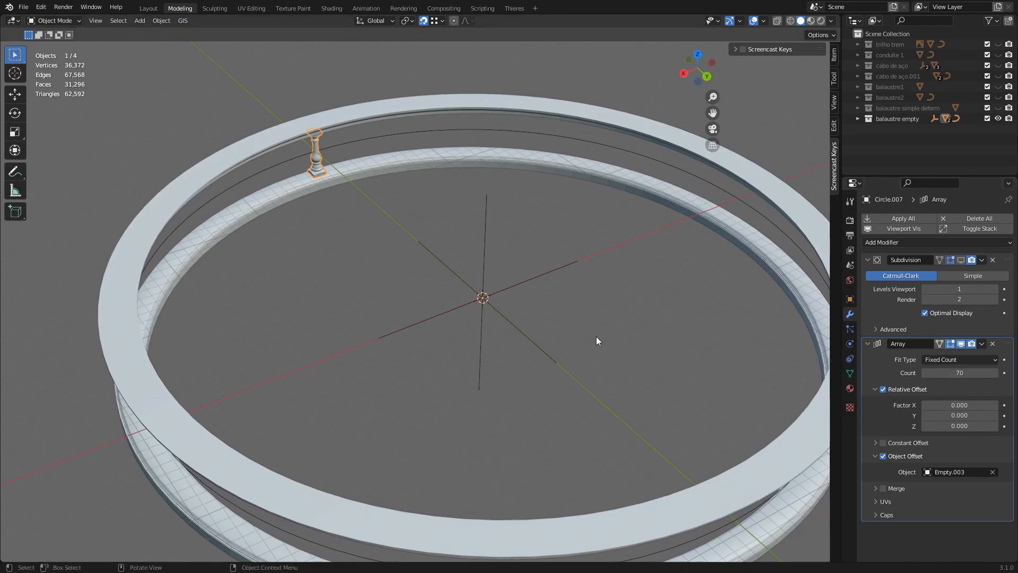
scroll(489, 297, up, 2)
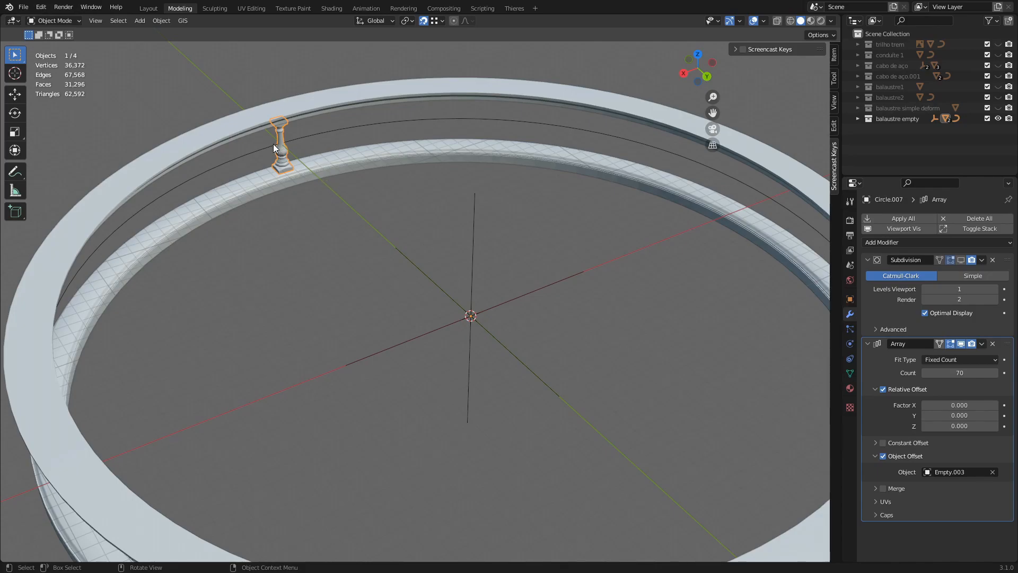
scroll(339, 214, up, 2)
scroll(306, 188, down, 3)
middle_drag(361, 241, 532, 344)
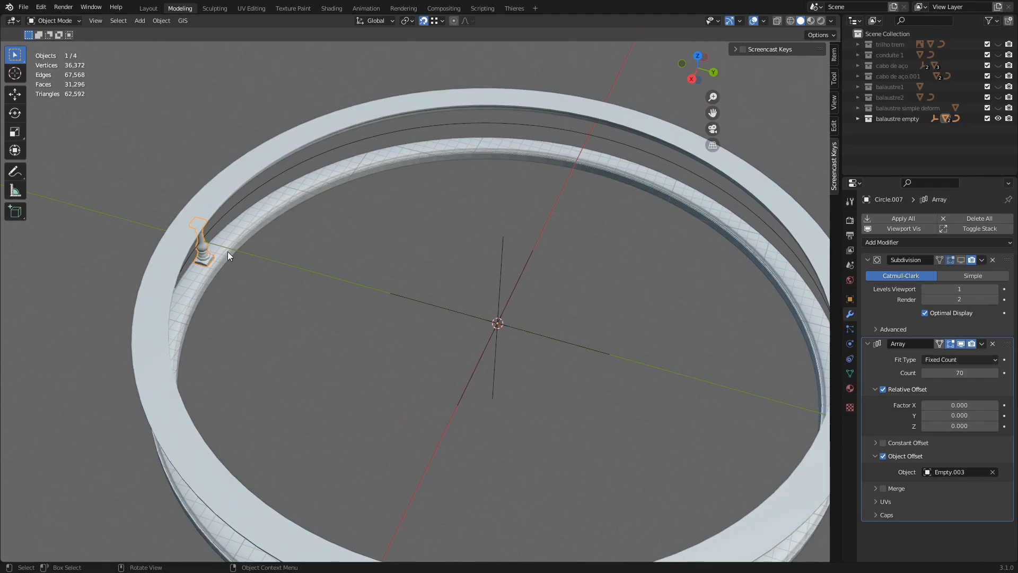
scroll(216, 251, up, 6)
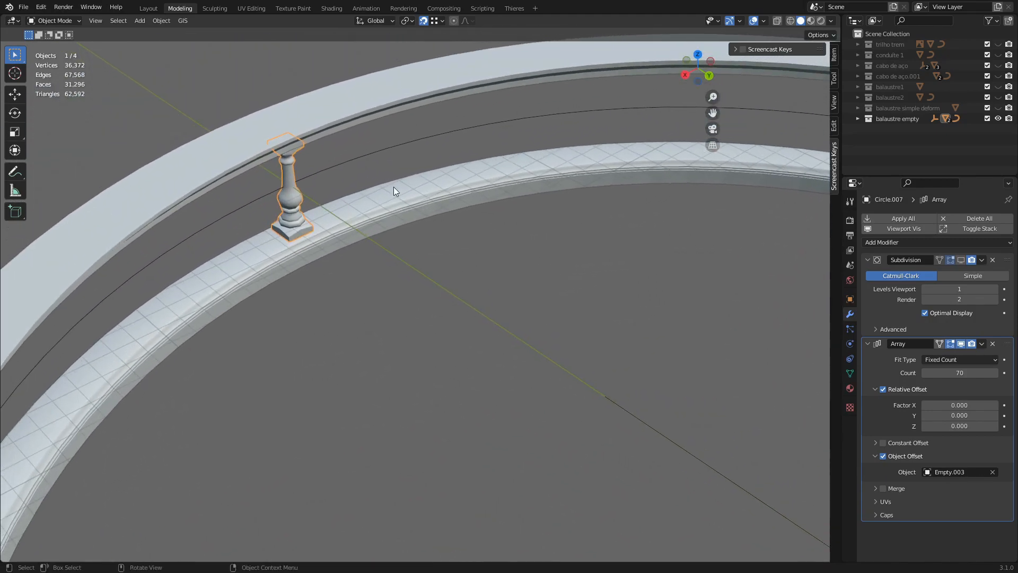
scroll(327, 238, down, 2)
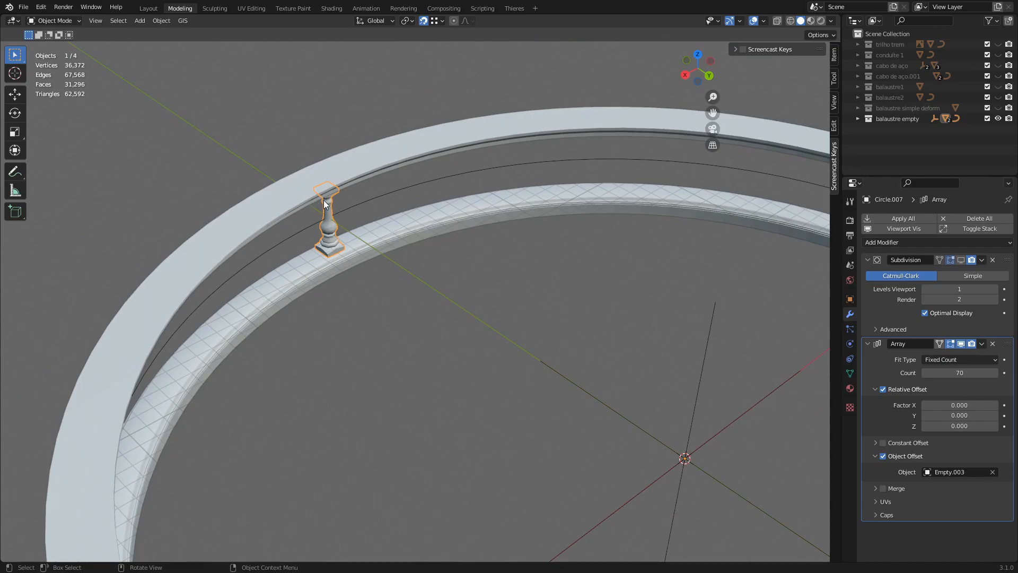
scroll(332, 215, down, 2)
scroll(401, 243, down, 1)
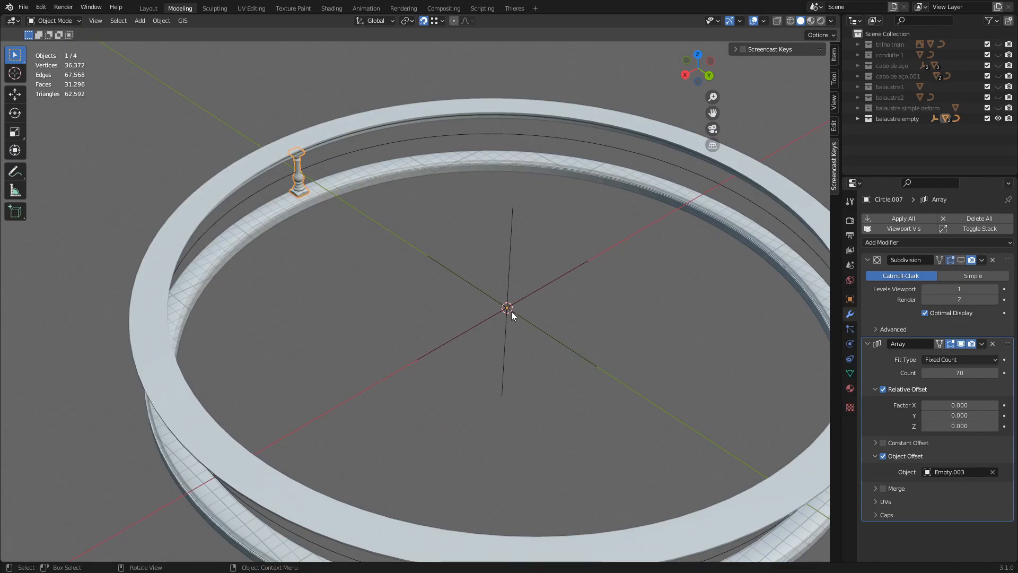
scroll(518, 317, down, 2)
shift+middle_drag(521, 317, 509, 301)
scroll(507, 298, up, 1)
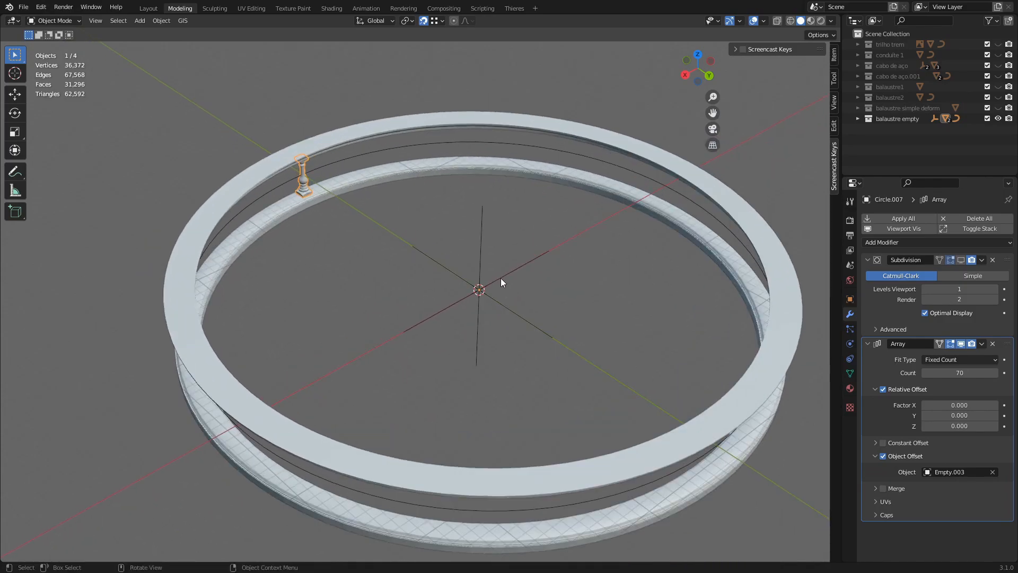
Delete the empty at the ring's centre and add a new Plain Axes empty at the origin.
click(481, 234)
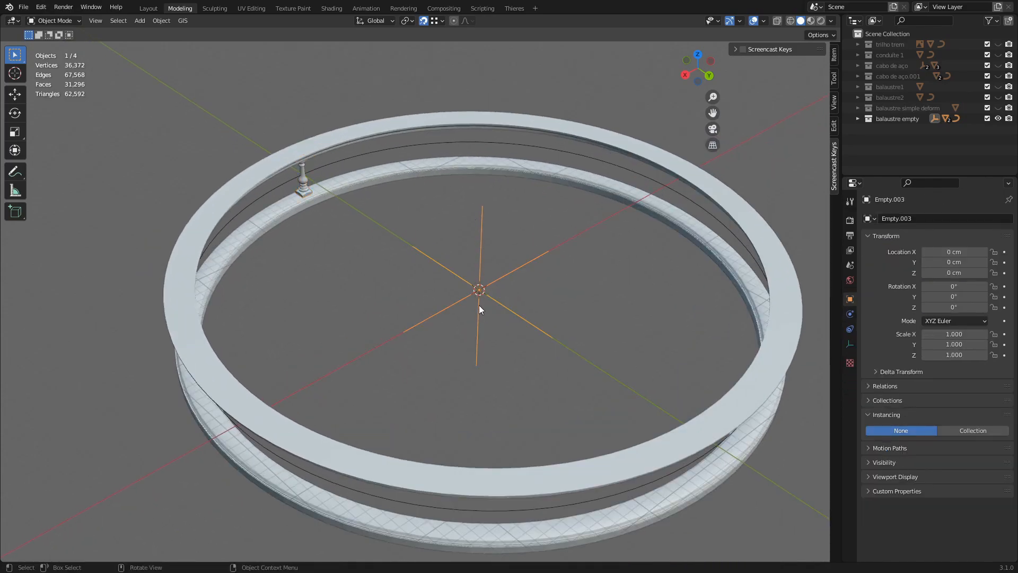
key(Delete)
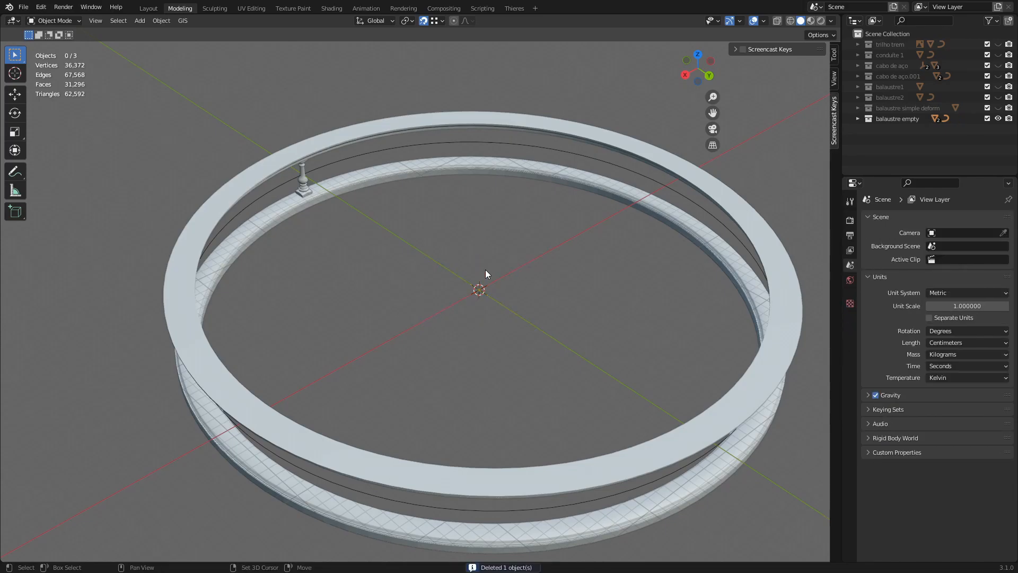
key(shift+a)
mouse_move(485, 269)
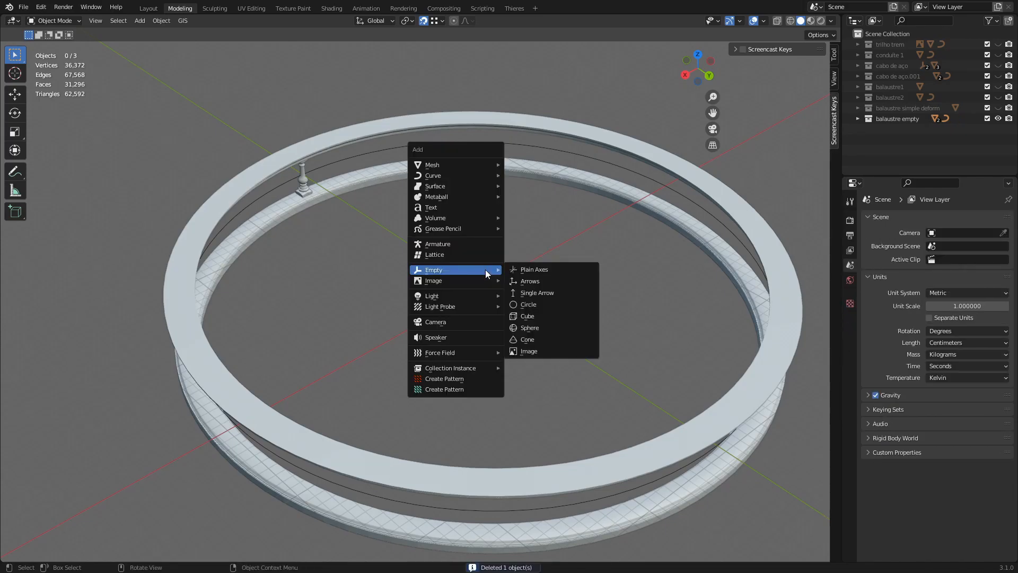
click(532, 269)
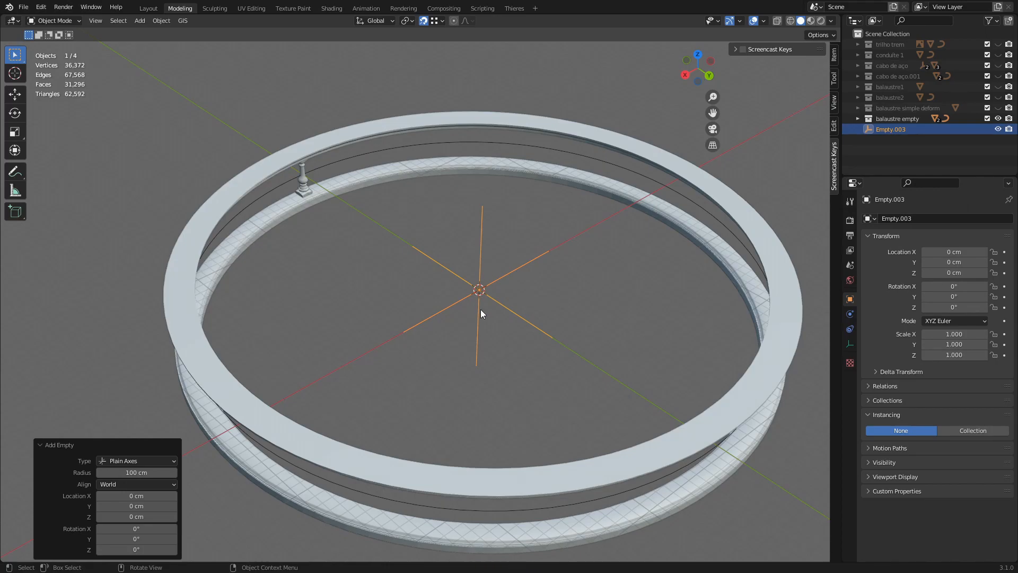
Select the baluster, keep its Array on Fixed Count, disable Object Offset and set the relative offset X factor to 1.
middle_drag(481, 311, 453, 282)
click(303, 179)
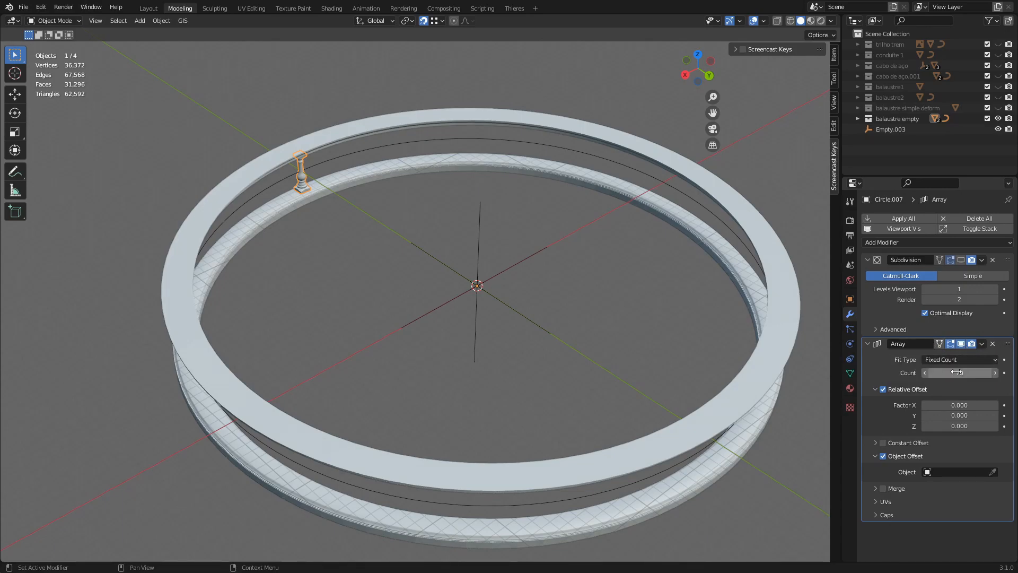
click(978, 361)
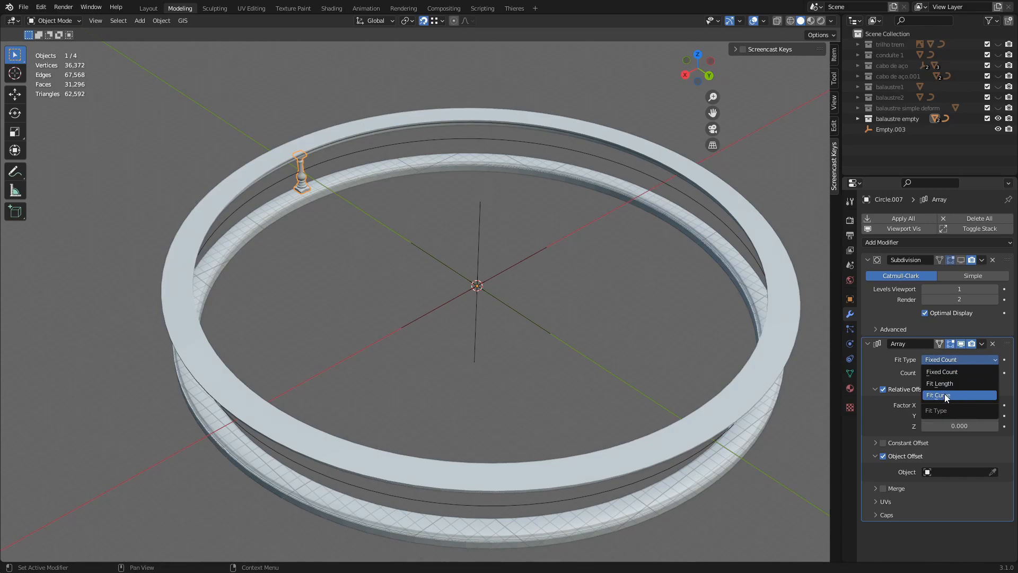
click(955, 360)
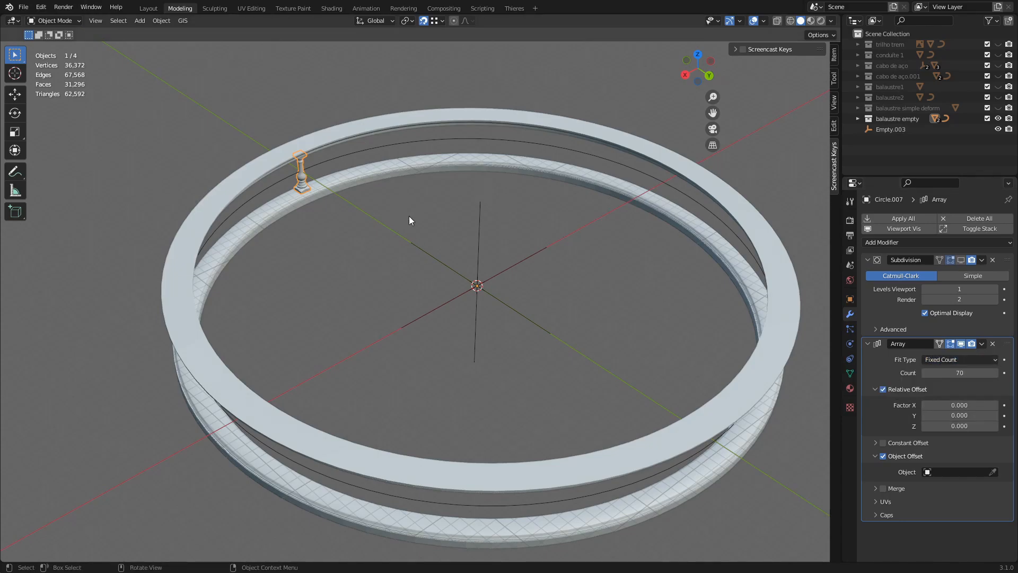
middle_drag(409, 216, 426, 198)
click(883, 456)
click(954, 405)
text(1)
key(Return)
scroll(479, 205, down, 3)
middle_drag(479, 206, 367, 191)
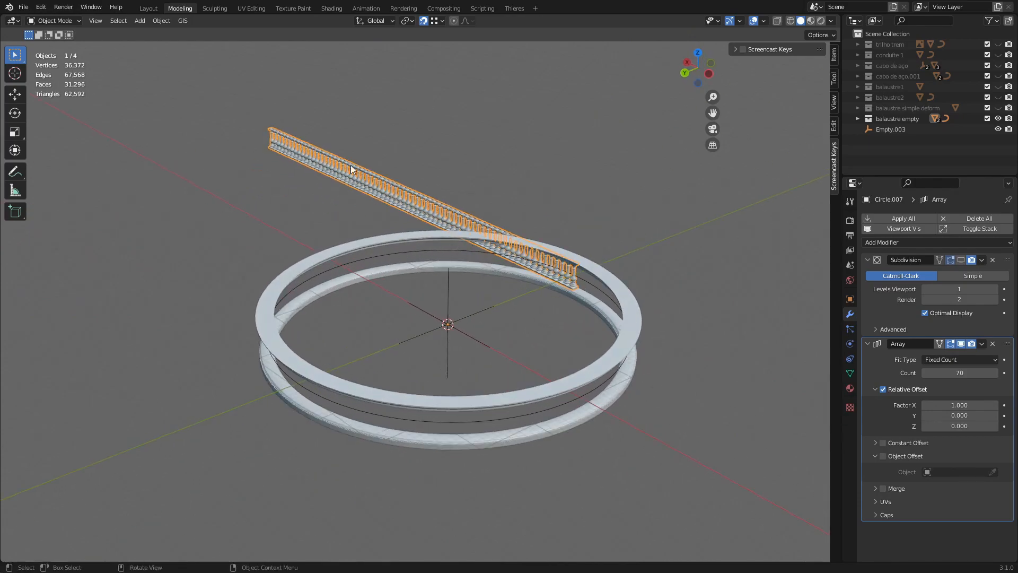
middle_drag(419, 225, 470, 237)
scroll(472, 231, up, 2)
scroll(470, 237, up, 1)
Set the baluster Array's relative offset X factor back to 0 and view the whole ring.
click(957, 404)
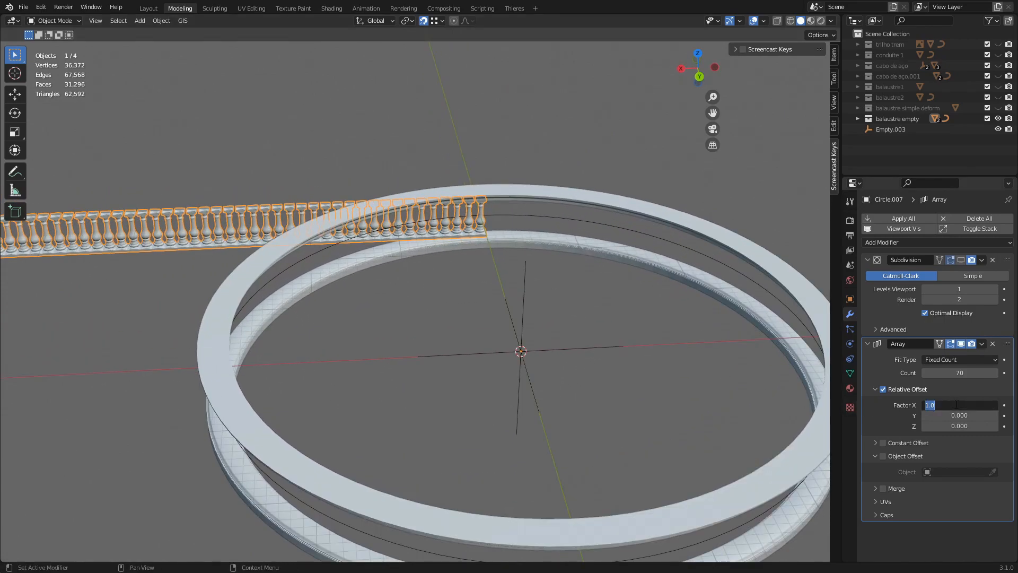
text(0)
key(Return)
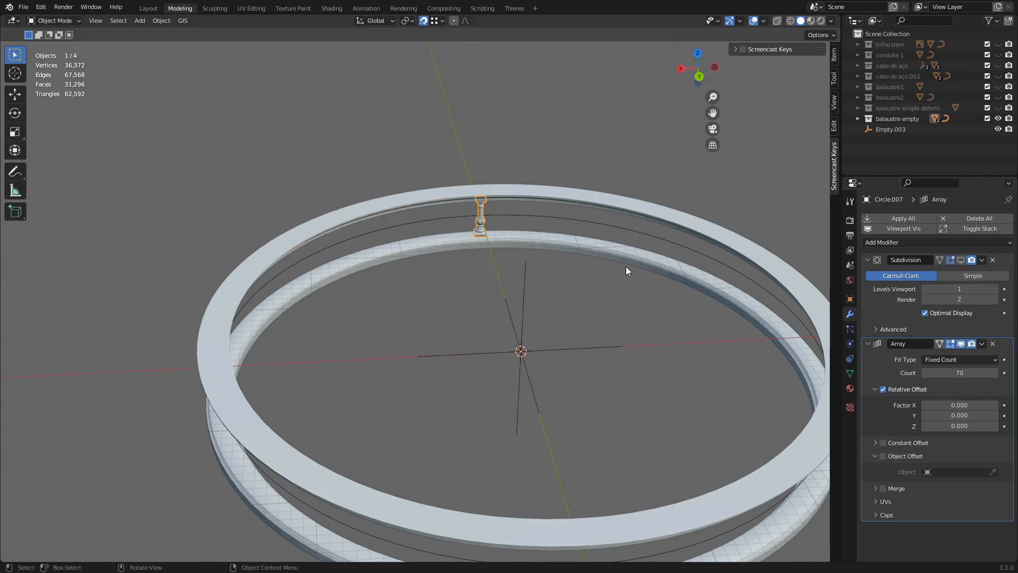
scroll(538, 256, down, 2)
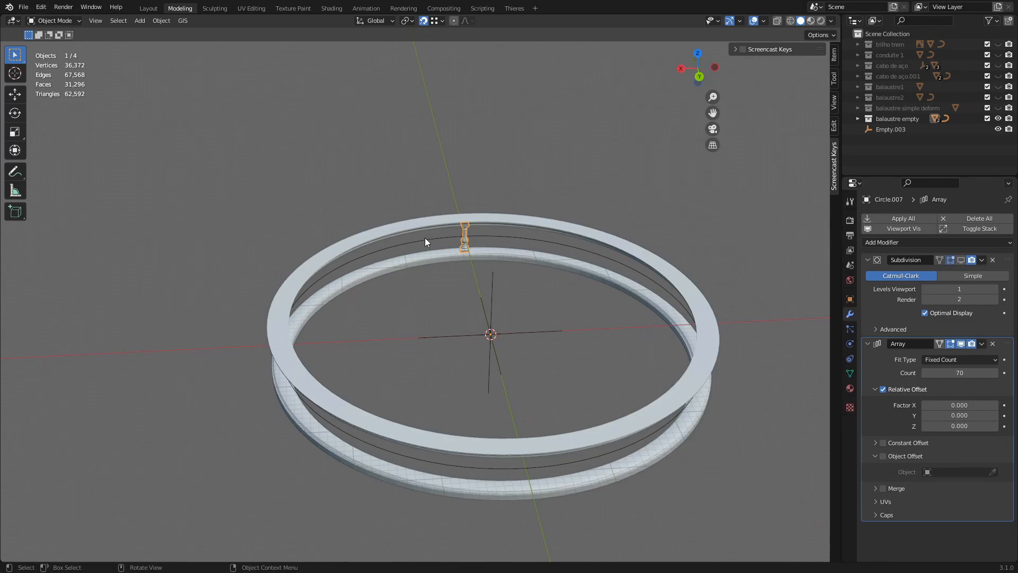
Enable Object Offset in the baluster's Array modifier and pick the empty at the centre as its offset object.
click(523, 334)
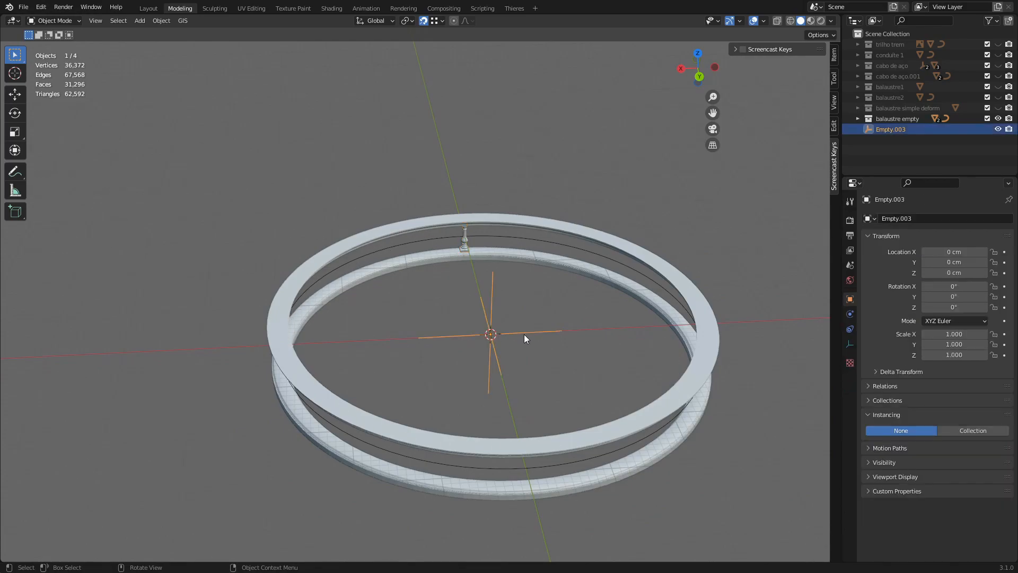
middle_drag(501, 336, 423, 245)
click(442, 222)
scroll(441, 222, up, 3)
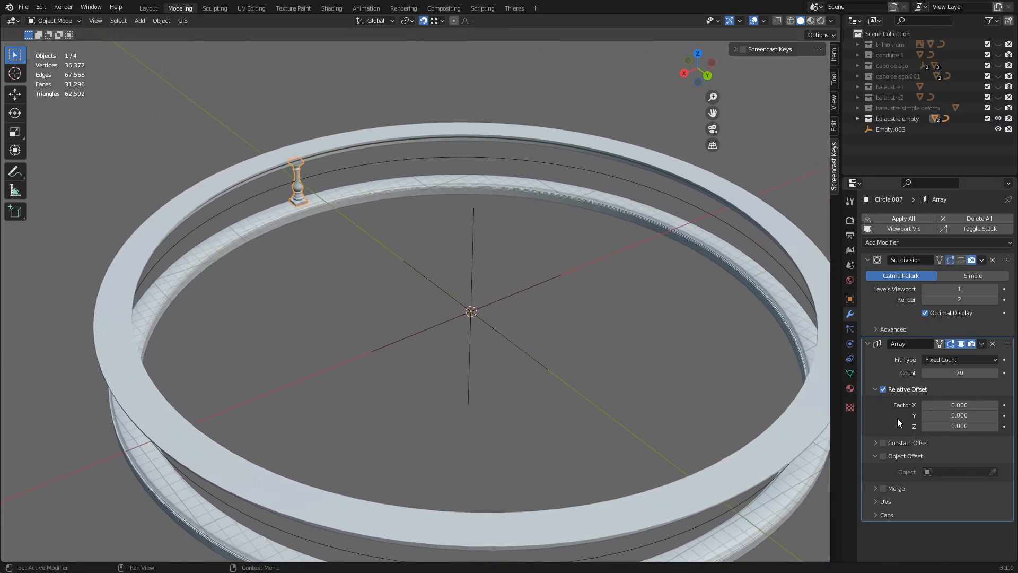
click(883, 456)
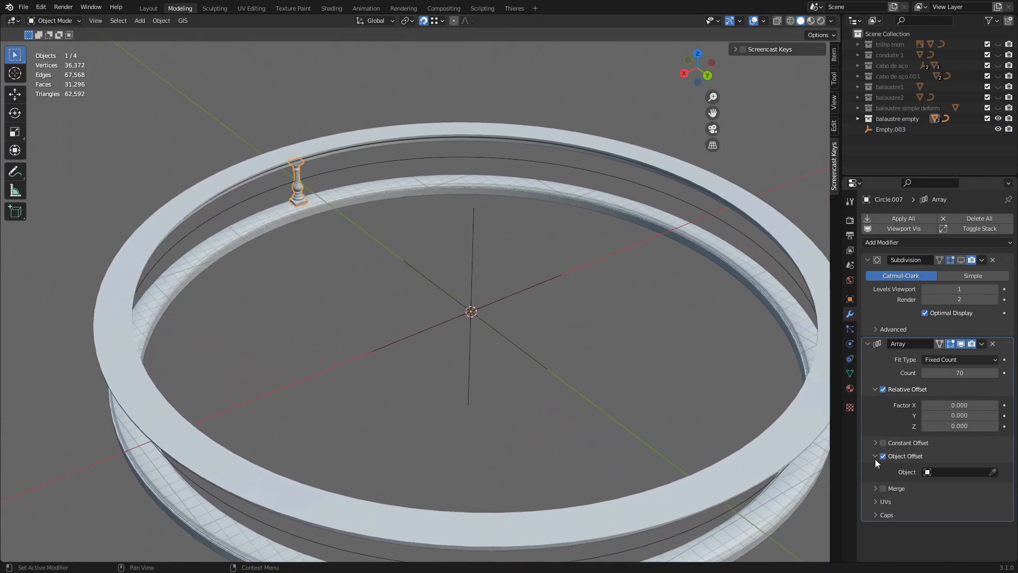
click(992, 472)
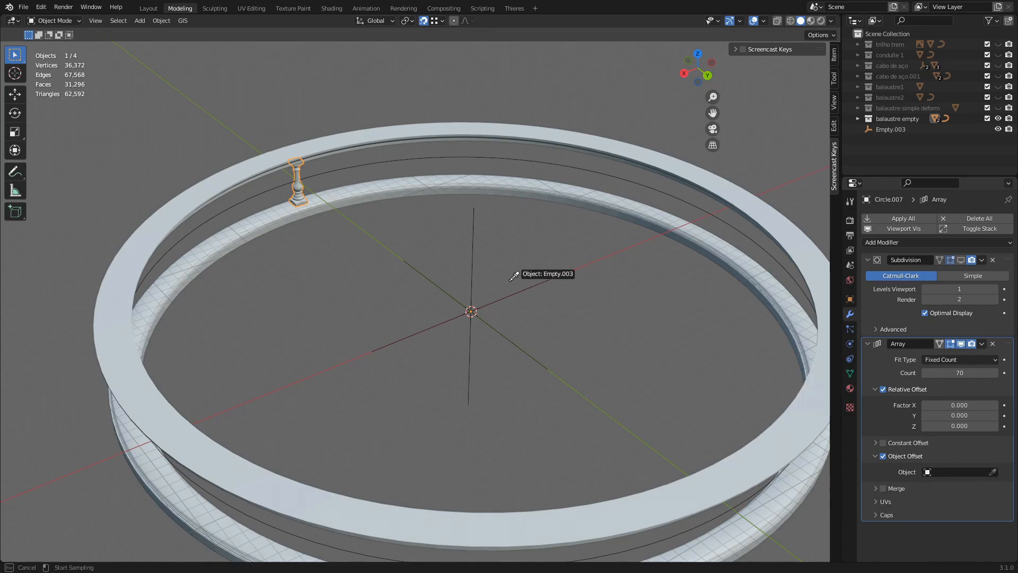
click(473, 234)
Select the empty at the ring's centre and rotate it about 5.13° around the global Z axis.
click(475, 242)
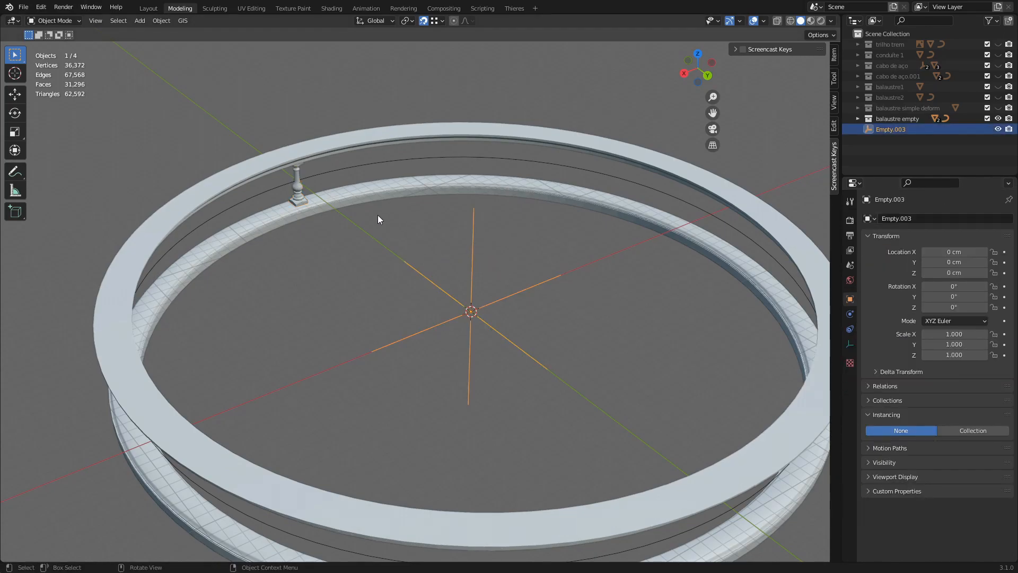
key(r)
key(z)
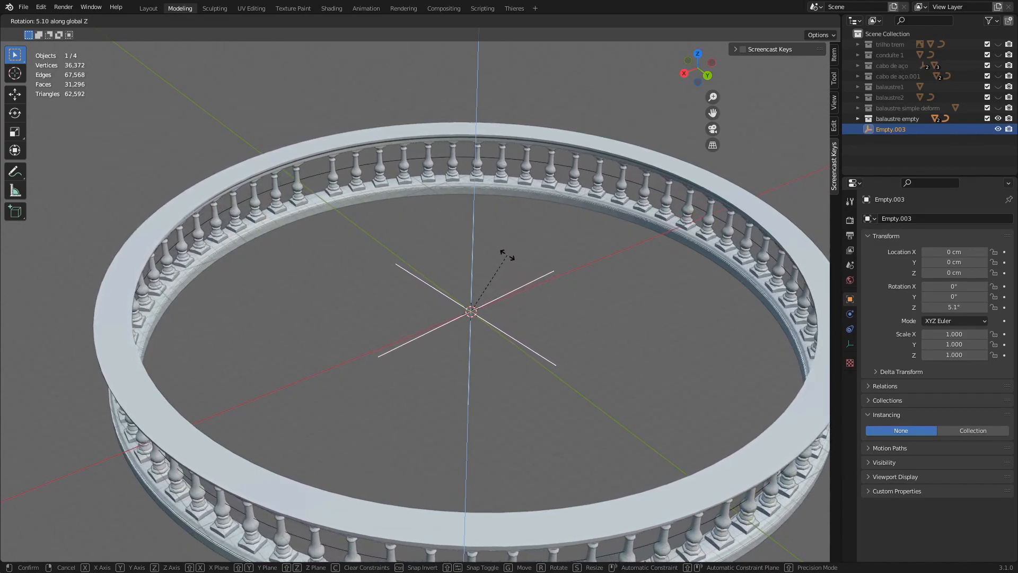
click(506, 255)
middle_drag(506, 250, 486, 252)
scroll(486, 252, up, 1)
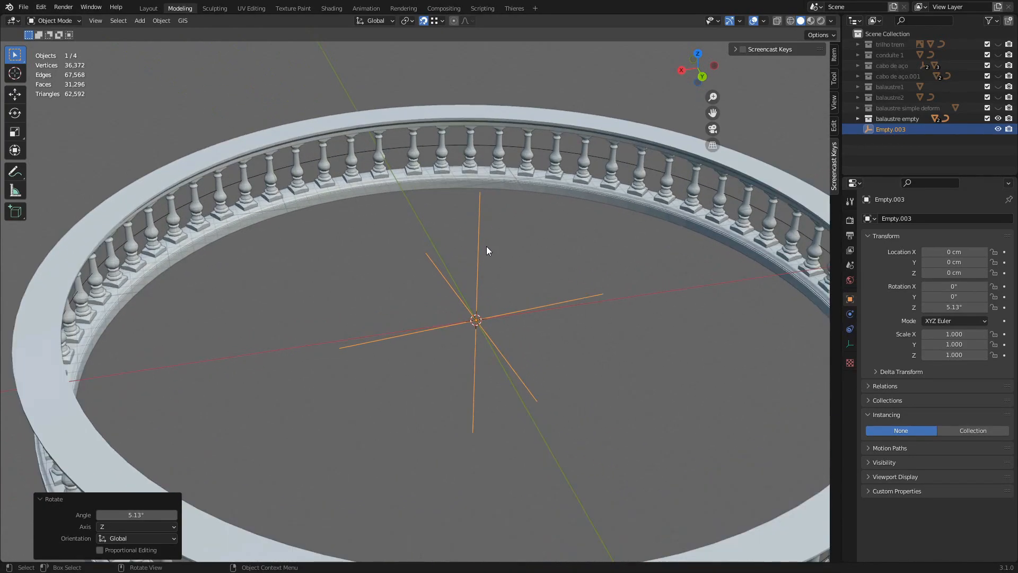
Keep the rotation's angle value as it is, check the ring, and undo the empty's rotation.
click(144, 513)
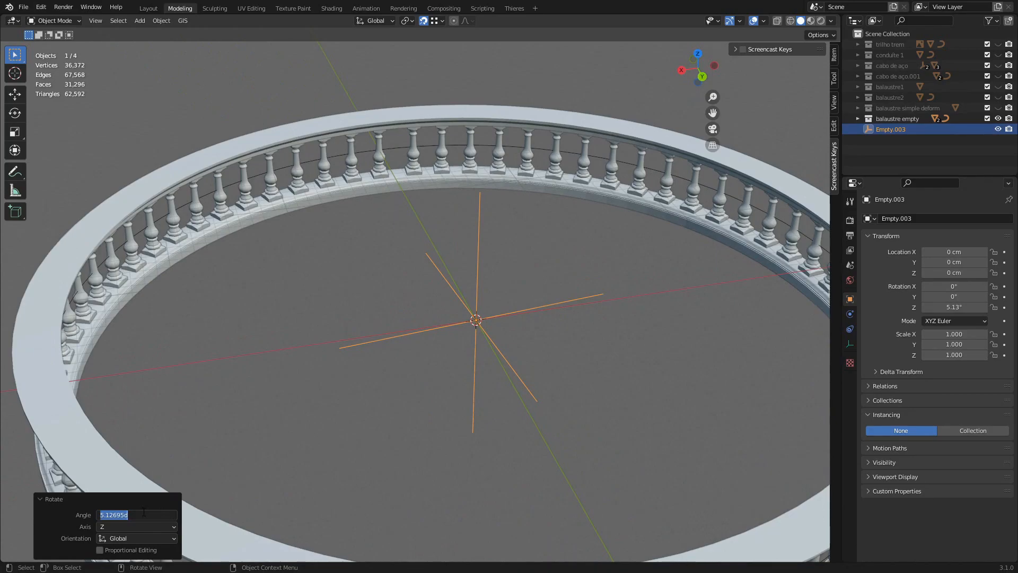
key(Return)
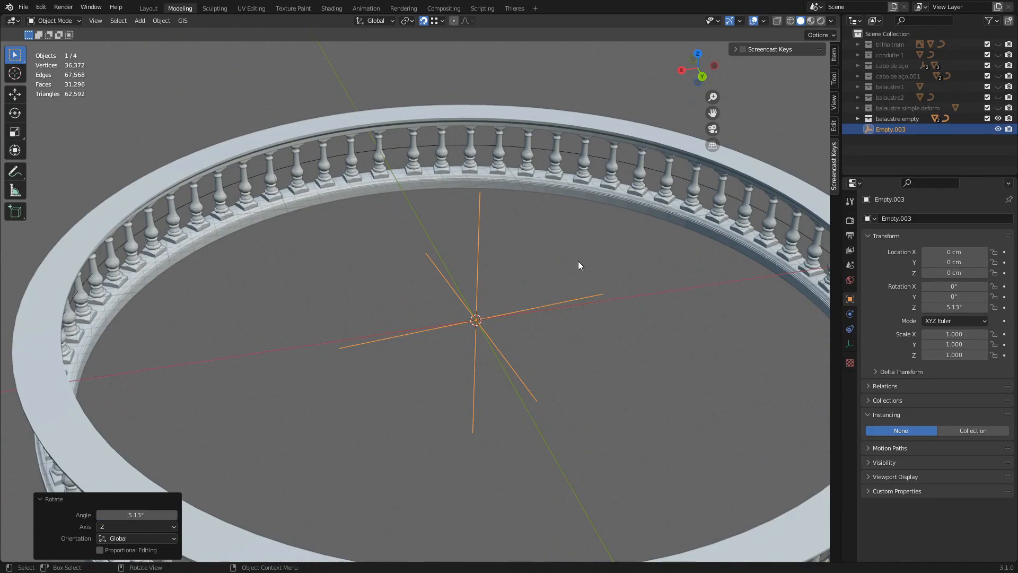
scroll(541, 243, down, 2)
middle_drag(499, 272, 507, 277)
scroll(509, 280, up, 2)
key(ctrl+z)
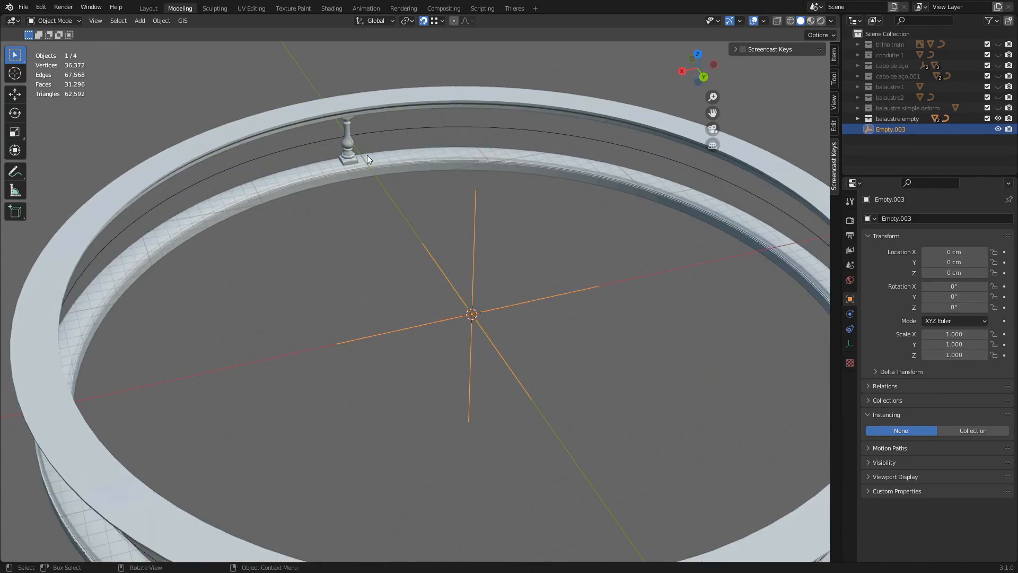
Select the single baluster and set its Array modifier's Count to 50.
click(348, 137)
scroll(361, 177, down, 3)
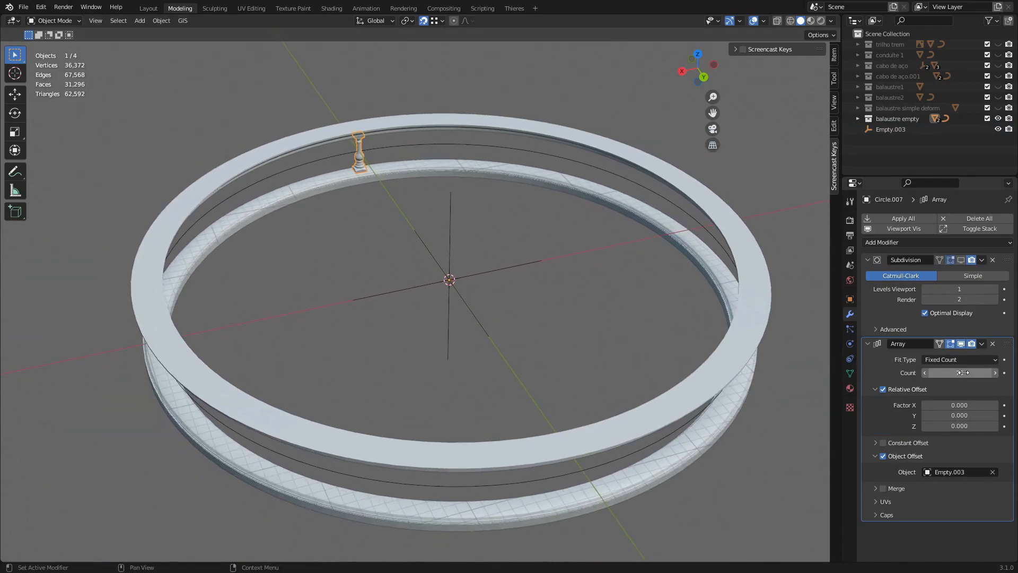
scroll(476, 206, up, 4)
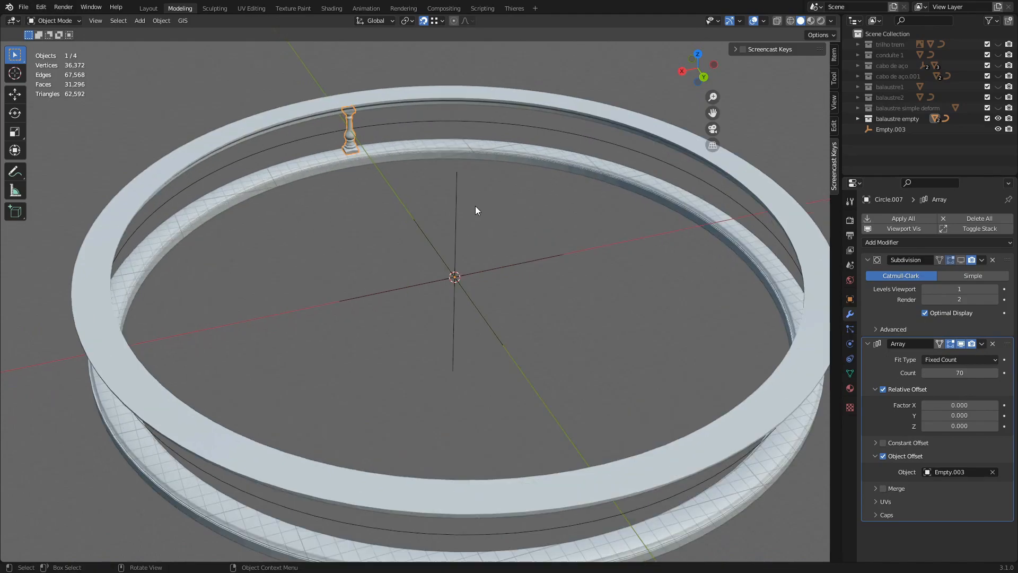
click(965, 373)
text(50)
key(Return)
Rotate the centre empty around the global Z axis by an angle of 360/50.
click(479, 284)
key(r)
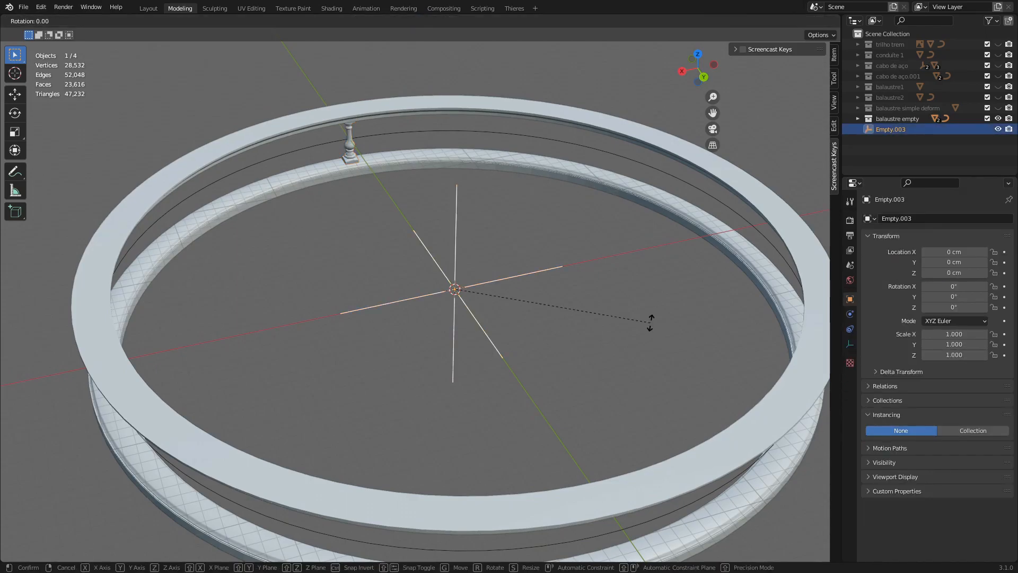
key(z)
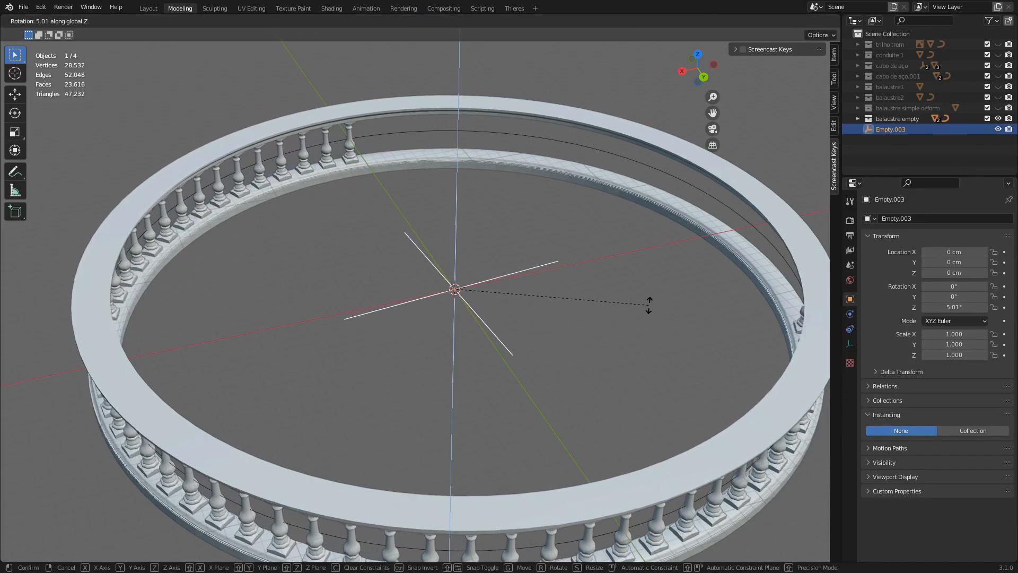
click(649, 297)
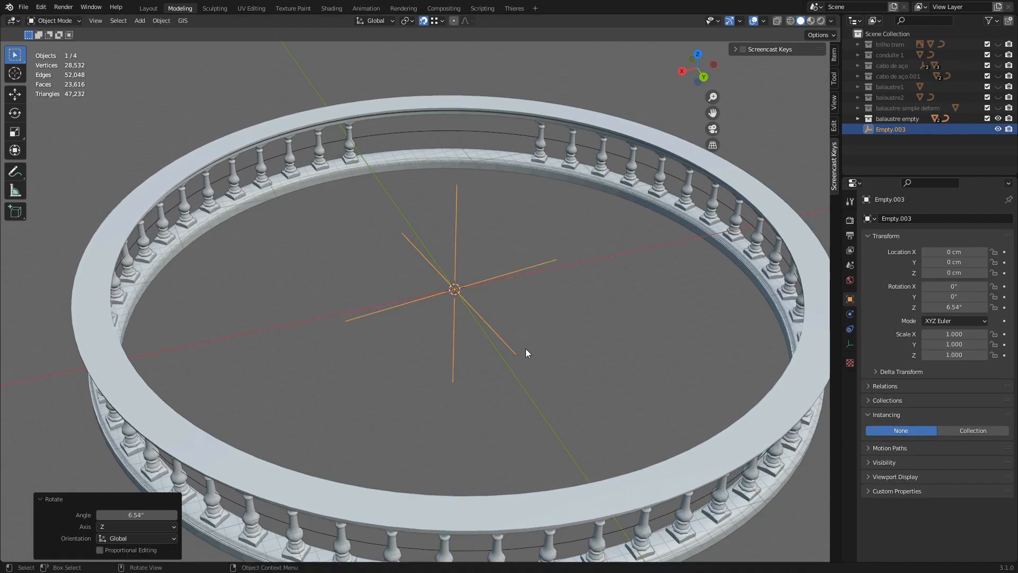
click(146, 513)
text(360)
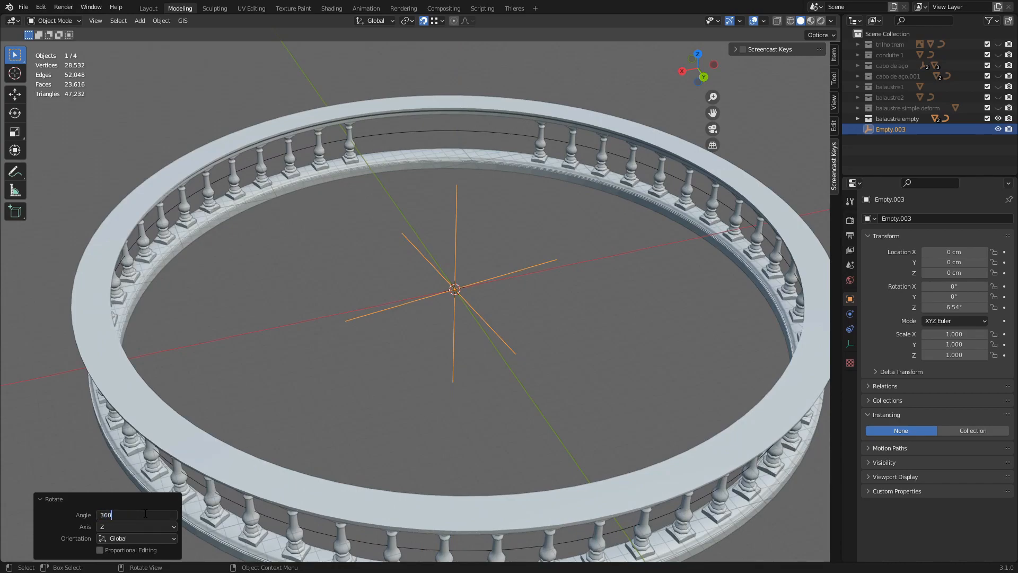
text(/50)
key(Return)
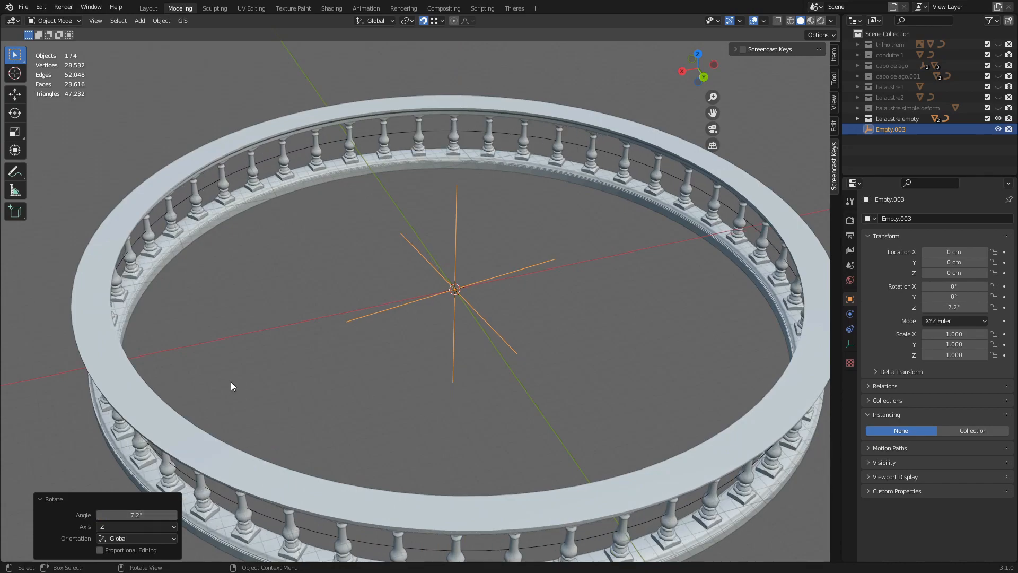
Look over the ring of balusters and undo the empty's 360/50 rotation.
scroll(421, 395, down, 5)
scroll(421, 390, up, 2)
middle_drag(421, 383, 466, 360)
scroll(465, 361, up, 2)
middle_drag(458, 309, 457, 330)
key(ctrl+z)
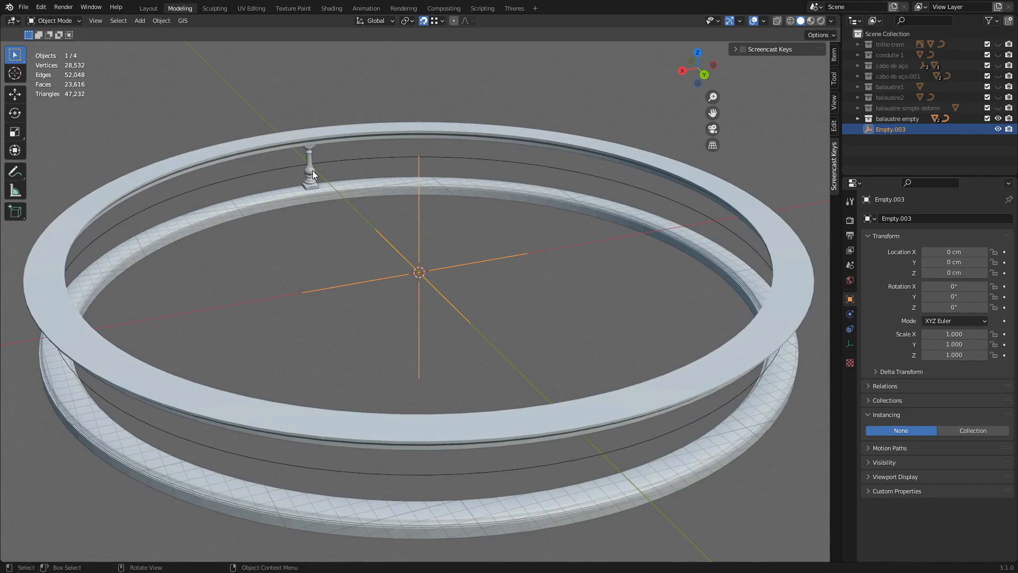
Select the baluster and set its Array modifier's Count to 70.
click(313, 170)
double_click(970, 372)
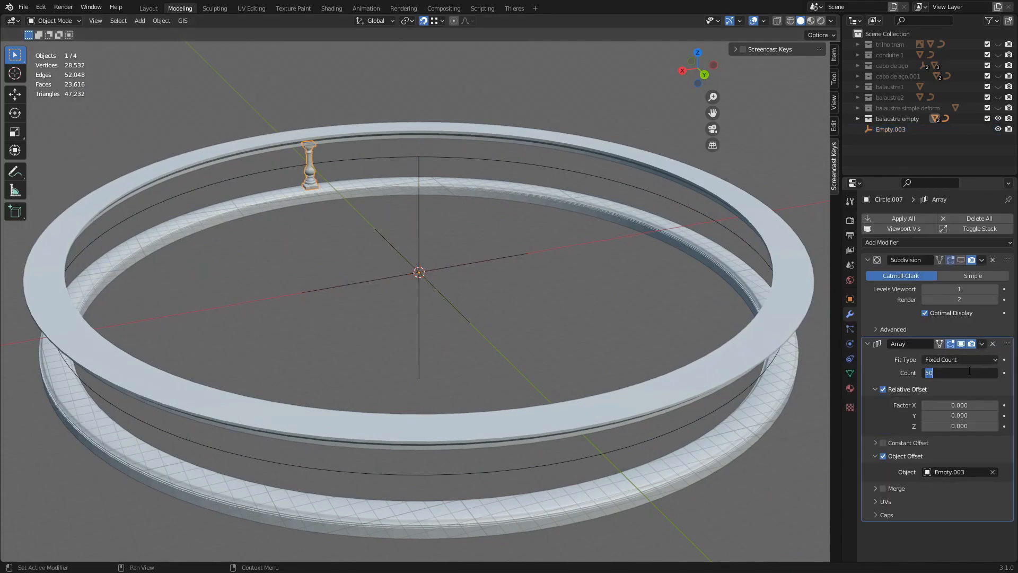
text(7)
key(Return)
Rotate the centre empty around the global Z axis by an angle of 360/70.
click(469, 295)
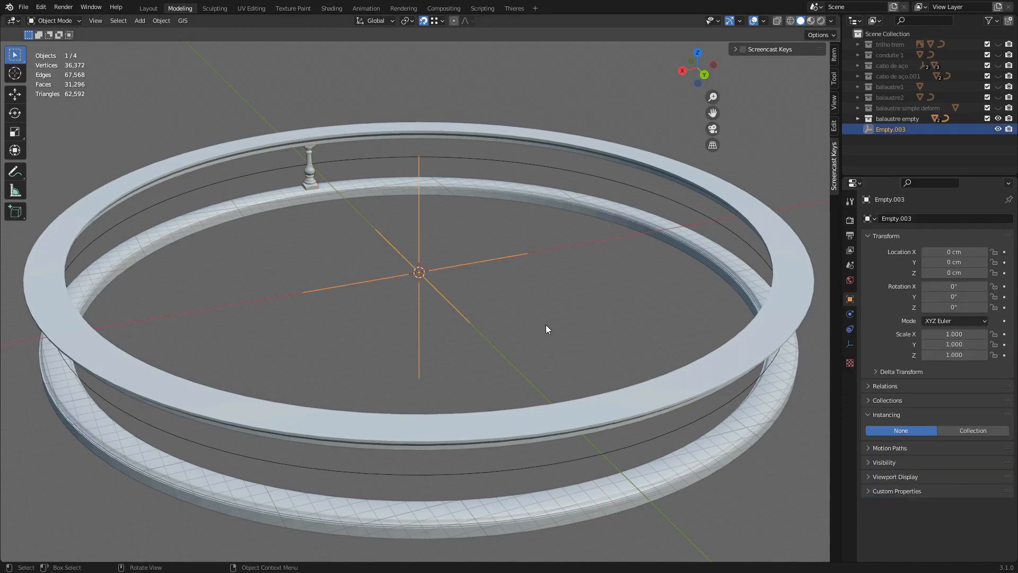
key(r)
key(z)
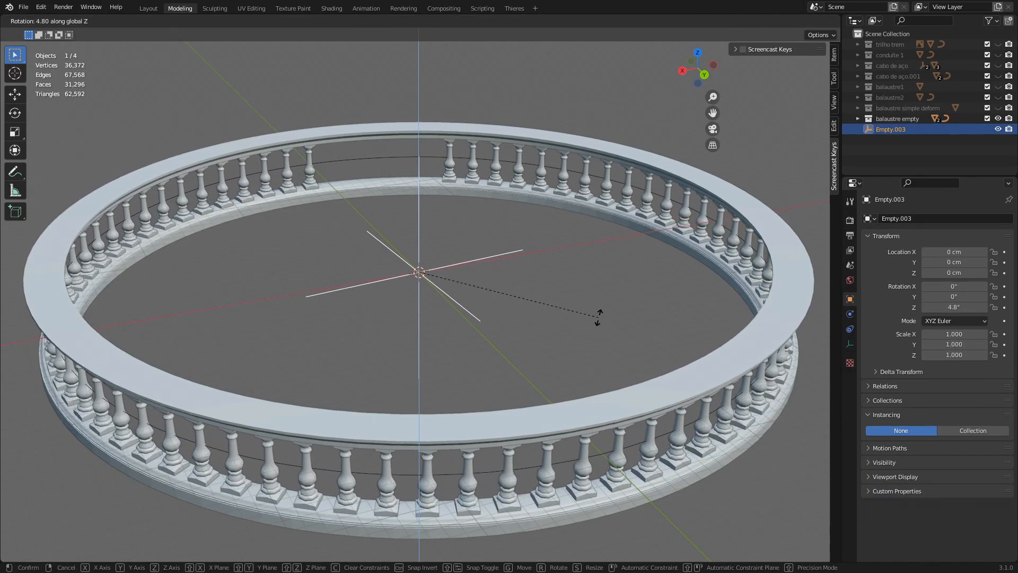
click(599, 317)
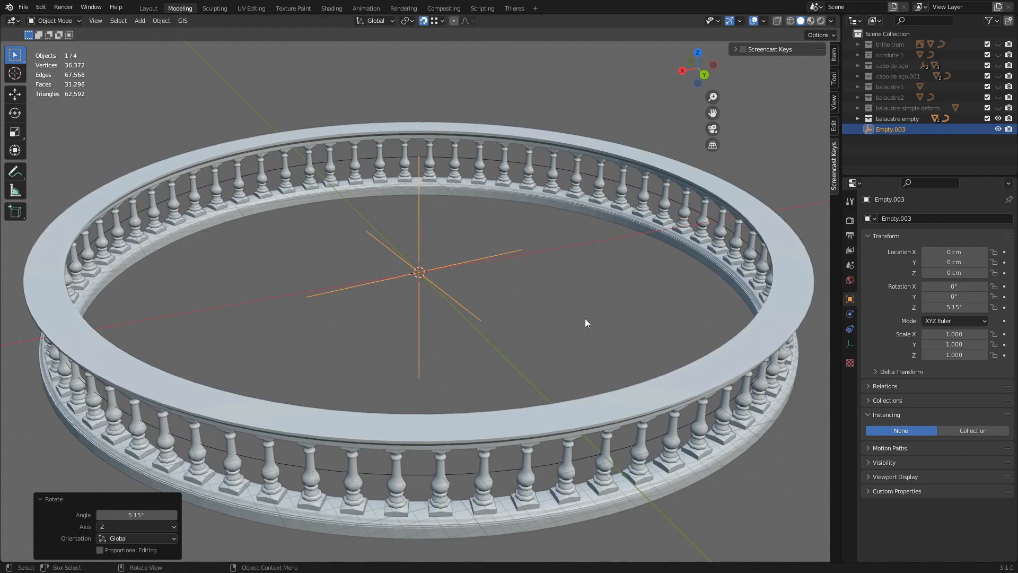
click(135, 513)
text(3)
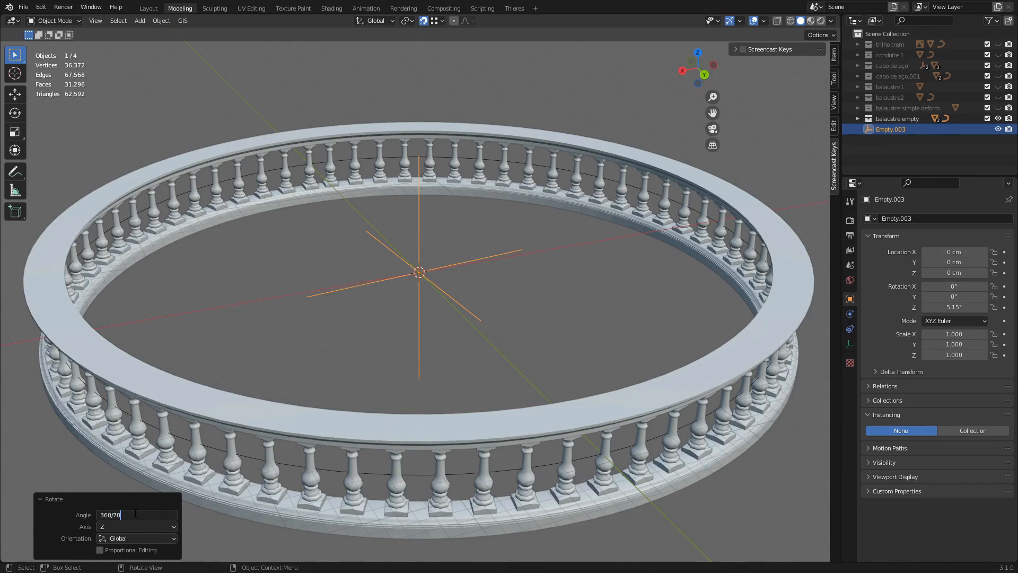
text(60/70)
key(Return)
Look over the resulting balustrade and undo the empty's 360/70 rotation.
scroll(438, 237, down, 3)
middle_drag(438, 238, 482, 273)
scroll(496, 289, up, 3)
key(ctrl+z)
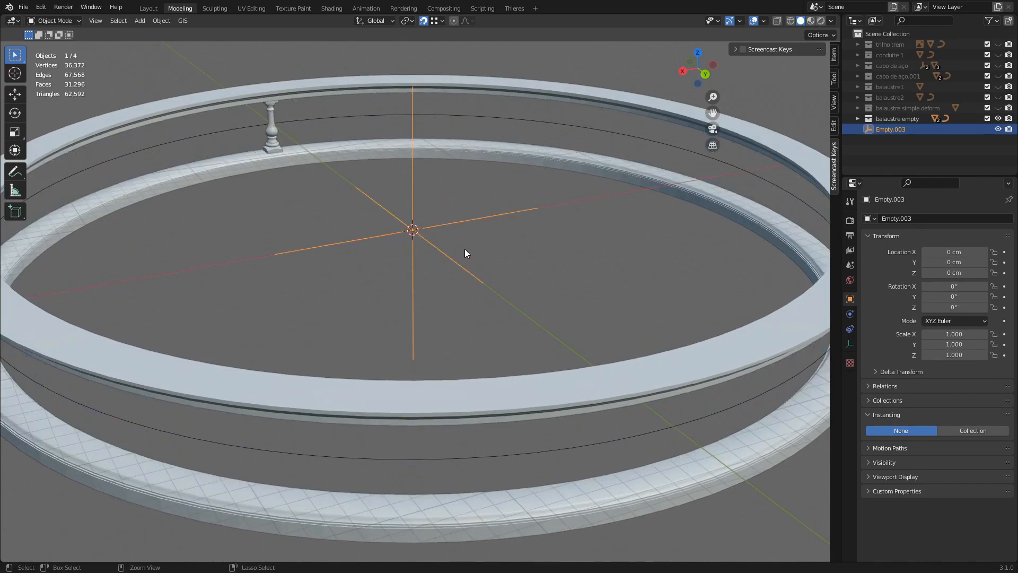
Select the baluster and set its Array modifier's Count to 78.
click(273, 130)
click(965, 373)
text(78)
key(Return)
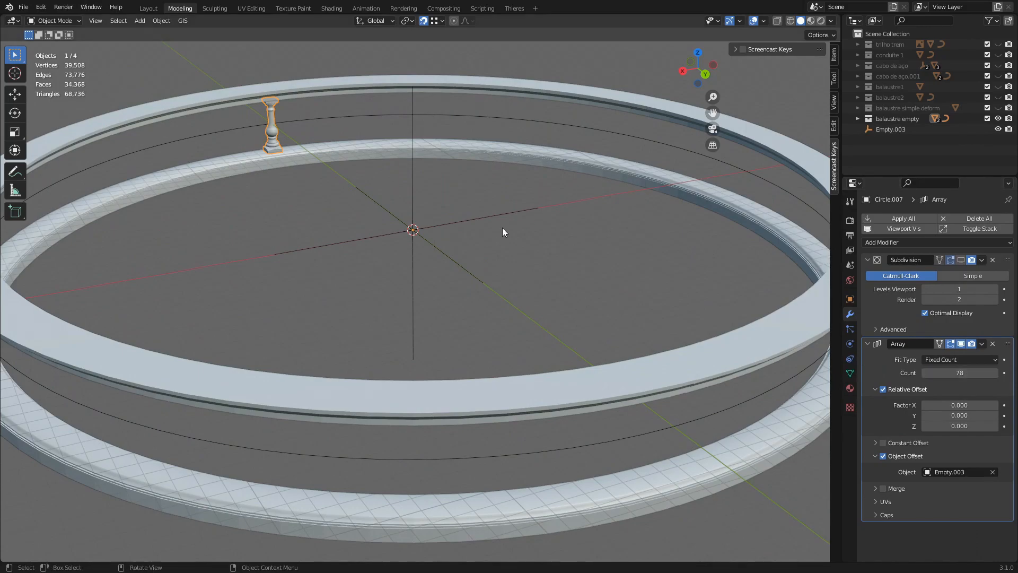
Rotate the centre empty around the global Z axis by an angle of 360/78.
click(490, 217)
key(r)
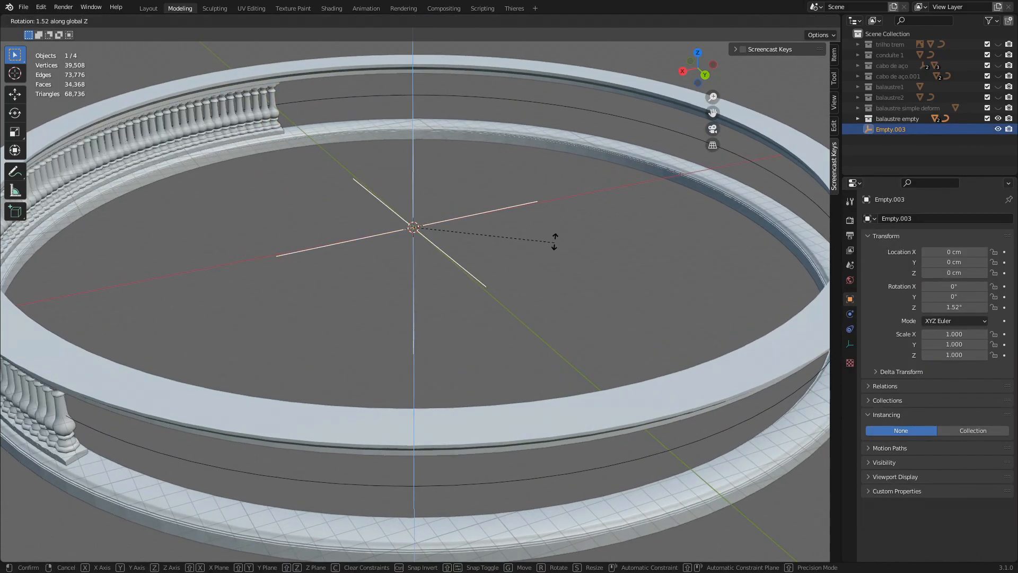
click(554, 236)
click(138, 516)
text(360/)
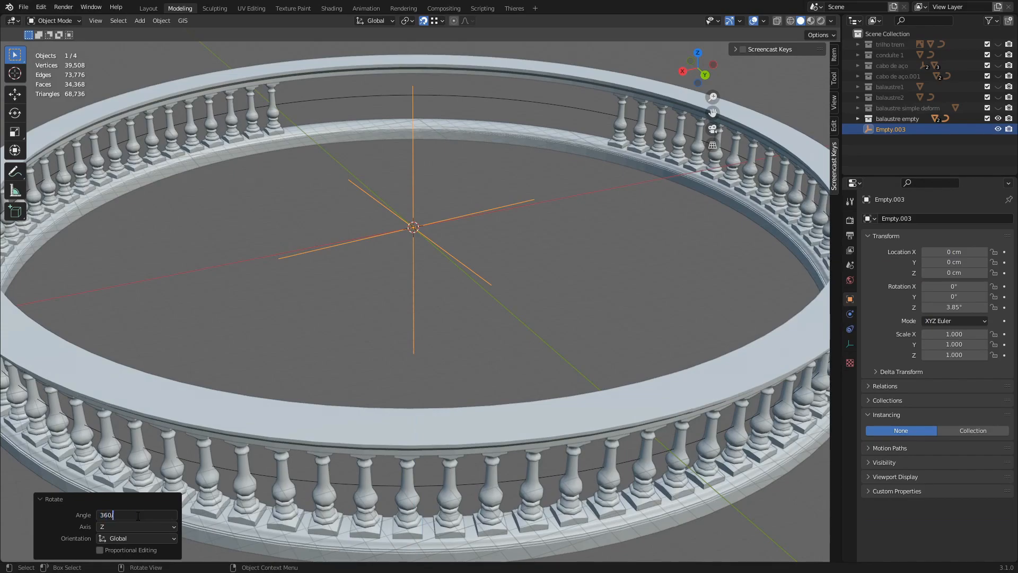
text(78)
key(Return)
Select the arrayed balusters and examine their spacing and fit between the rails, up close and around the ring.
scroll(416, 409, up, 3)
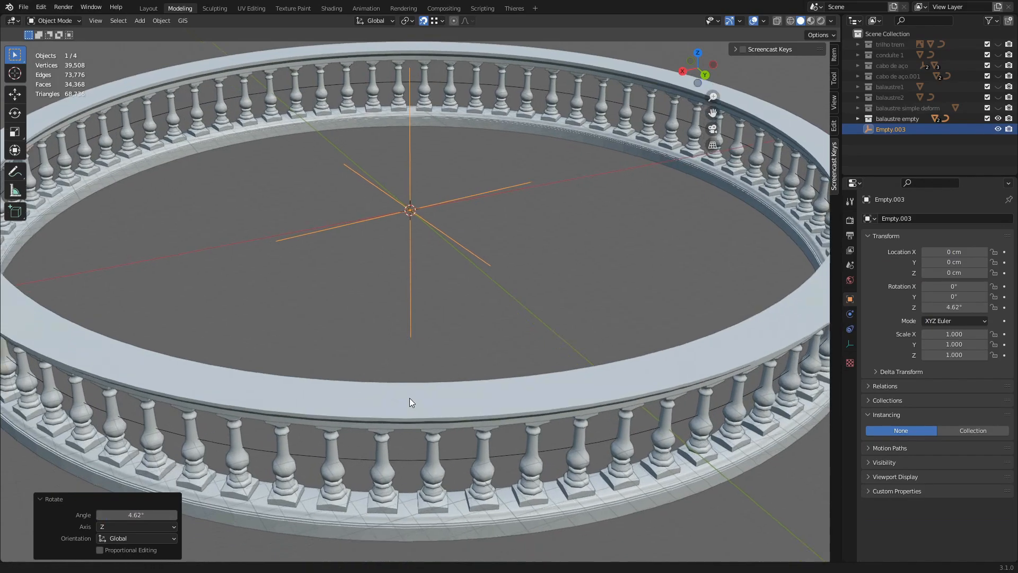
scroll(439, 429, down, 4)
middle_drag(477, 342, 453, 316)
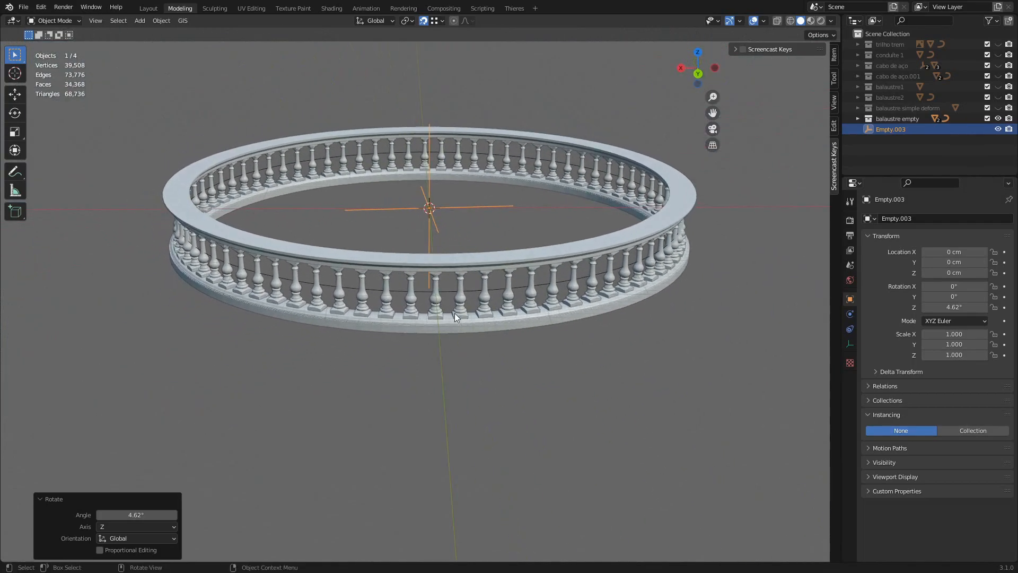
middle_drag(459, 266, 497, 276)
click(443, 354)
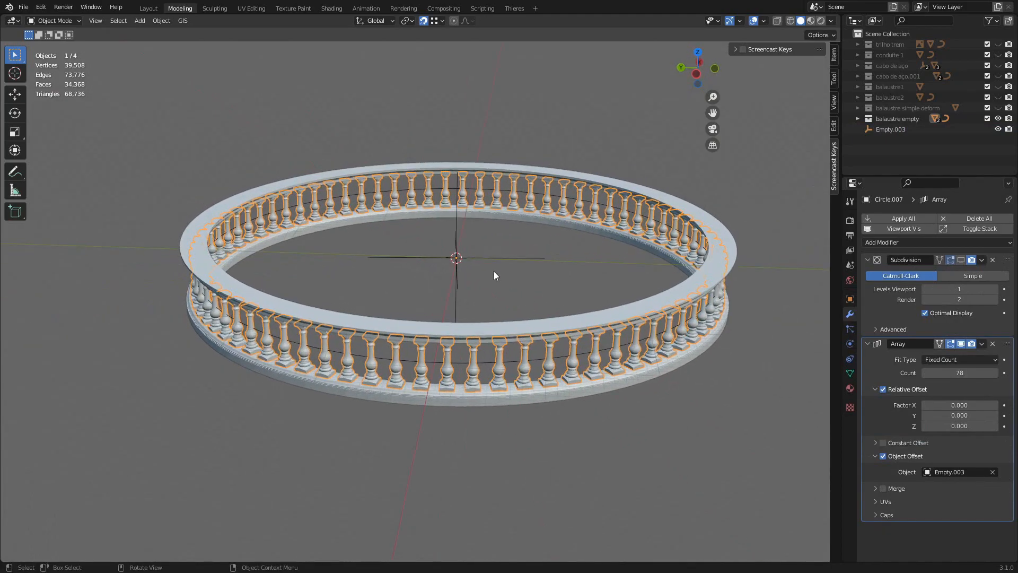
middle_drag(525, 358, 381, 375)
middle_drag(445, 424, 549, 389)
scroll(549, 390, up, 3)
shift+middle_drag(565, 440, 498, 340)
scroll(268, 390, up, 3)
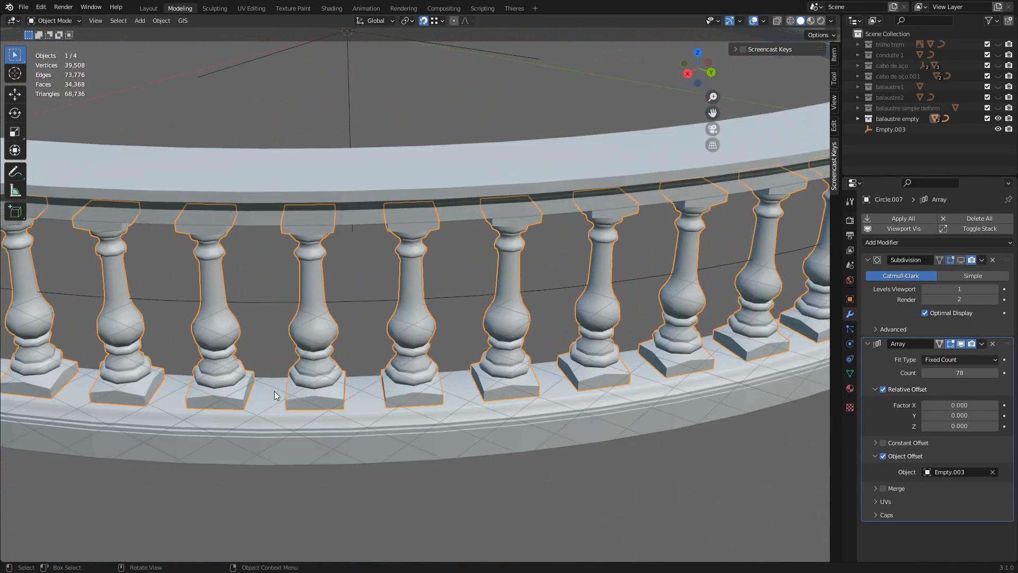
scroll(396, 390, down, 5)
middle_drag(555, 339, 479, 263)
scroll(570, 279, down, 5)
middle_drag(458, 178, 462, 193)
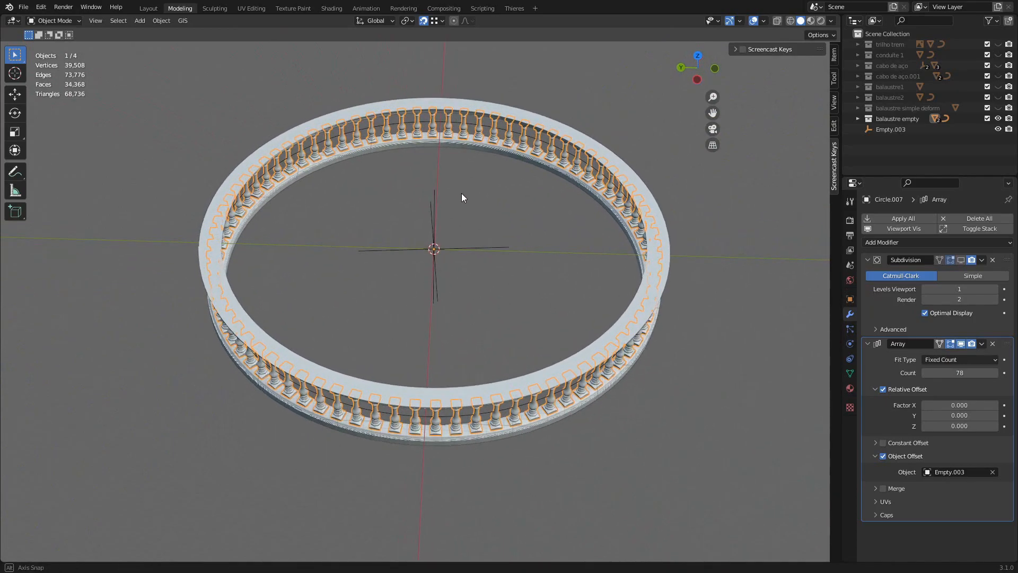
Switch the viewport to wireframe and examine the balusters' shape and alignment along the ring from above.
scroll(462, 189, up, 1)
mouse_move(456, 132)
middle_down()
mouse_move(472, 174)
mouse_move(451, 316)
middle_up()
key(z)
click(426, 234)
scroll(457, 193, up, 8)
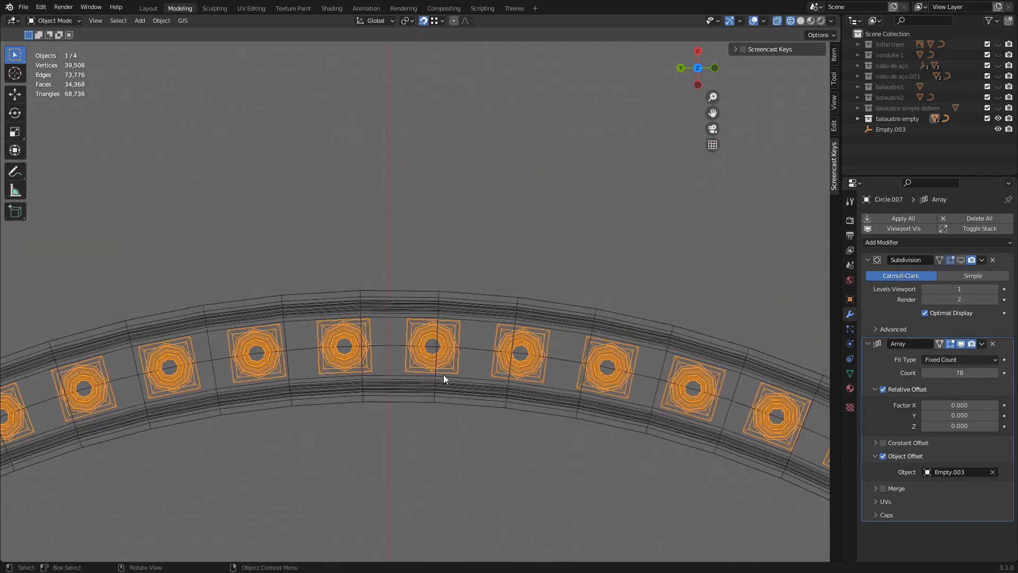
shift+middle_drag(453, 366, 445, 238)
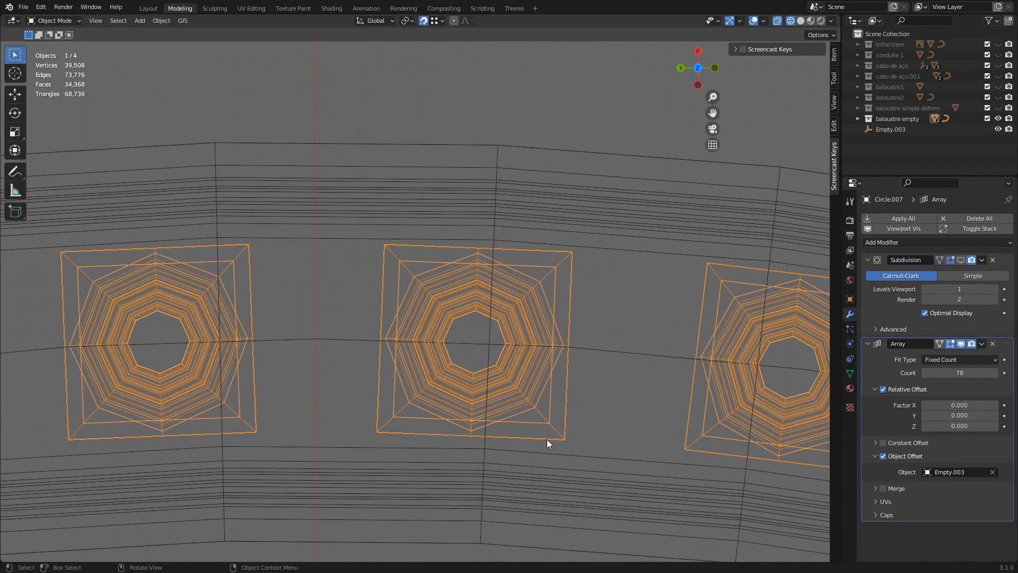
scroll(445, 328, down, 5)
Return the viewport to solid shading, deselect the balusters and review the whole circular balustrade.
key(z)
click(609, 376)
mouse_move(609, 377)
middle_down()
mouse_move(571, 346)
mouse_move(553, 369)
mouse_move(517, 336)
mouse_move(467, 323)
middle_up()
middle_drag(421, 355, 417, 292)
scroll(418, 292, down, 10)
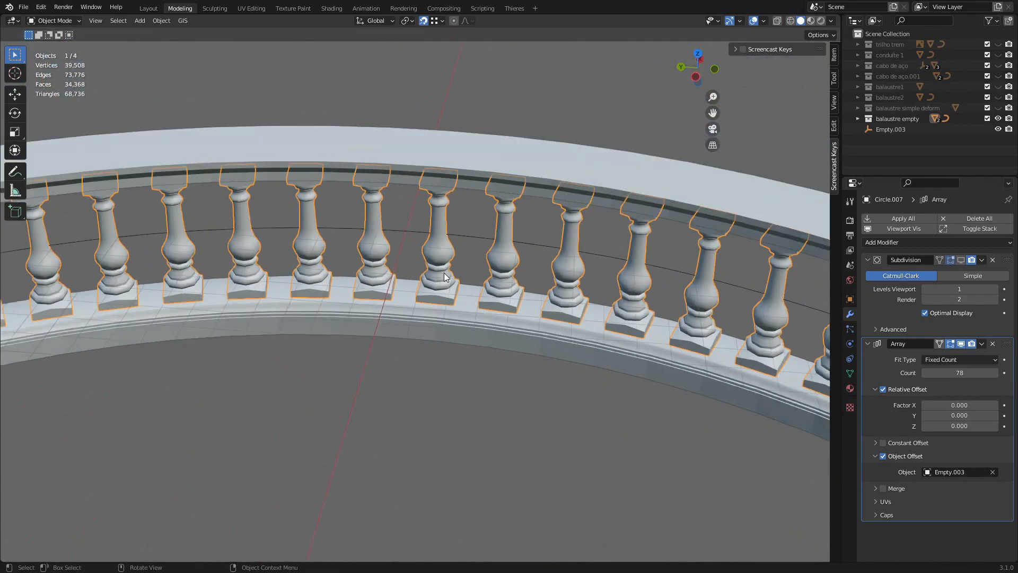
middle_drag(495, 198, 425, 245)
click(558, 268)
scroll(500, 217, up, 3)
middle_drag(499, 218, 448, 257)
scroll(448, 257, up, 2)
shift+middle_drag(466, 295, 522, 285)
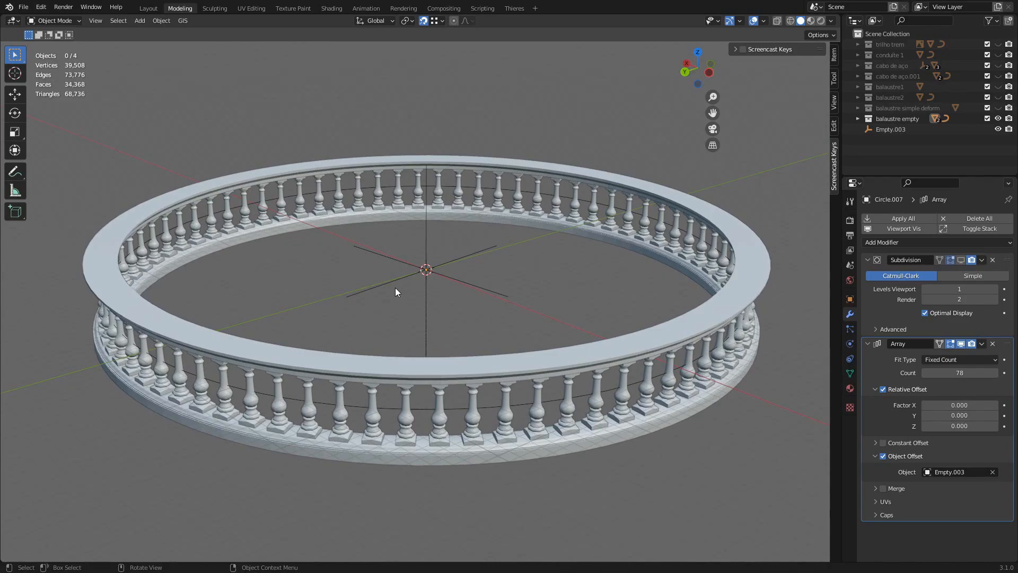
middle_drag(412, 276, 453, 247)
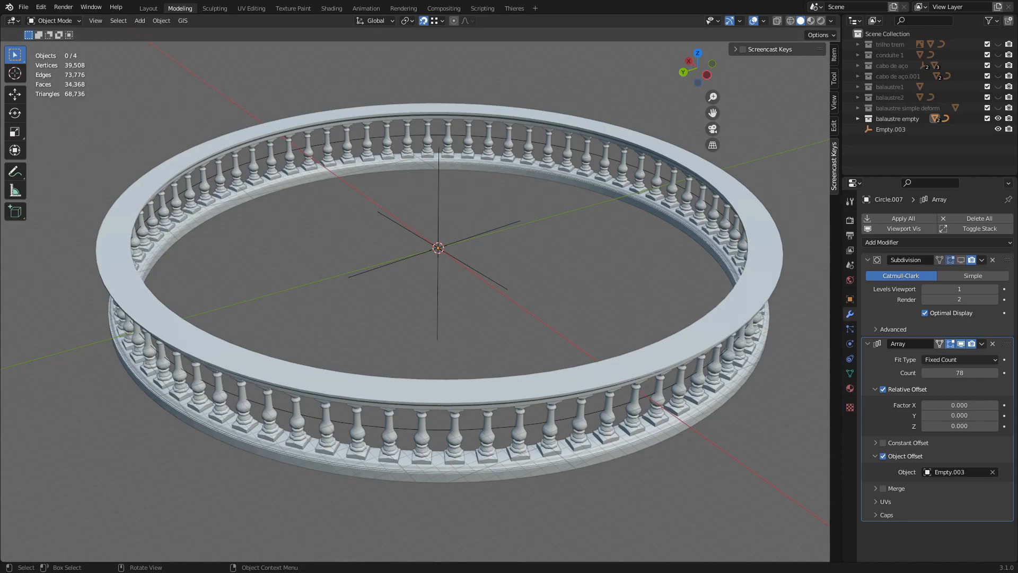
Switch to the Blender window with the corrente2.blend chain and examine the bend near the chain's end.
key(alt+F11)
mouse_move(132, 565)
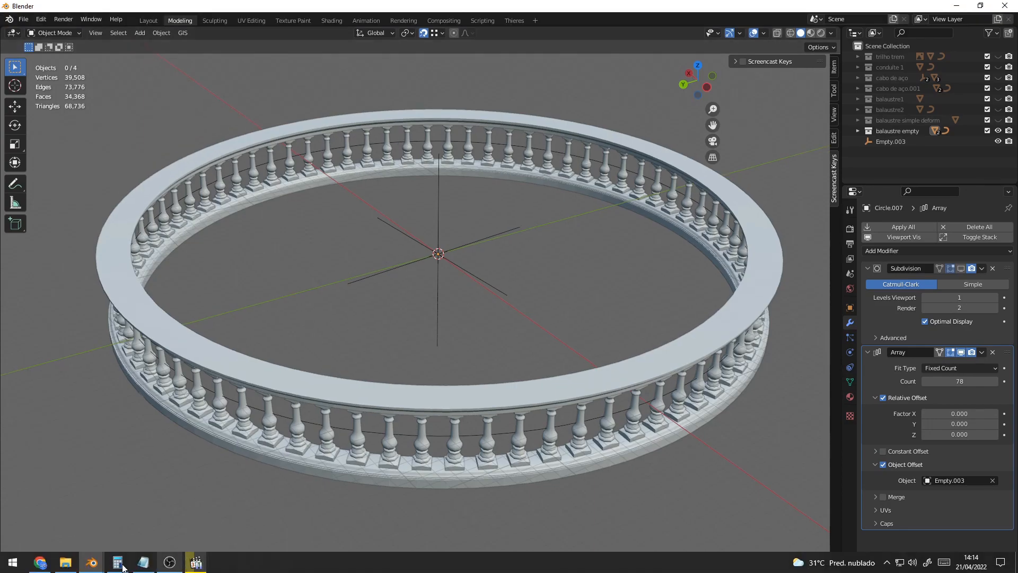
mouse_move(91, 562)
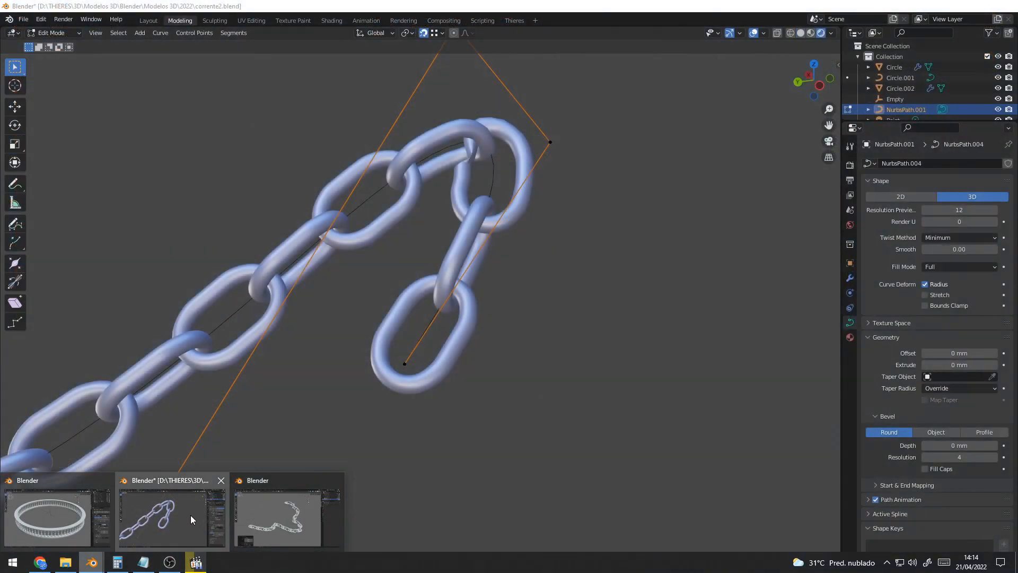
click(189, 515)
middle_drag(506, 278, 547, 241)
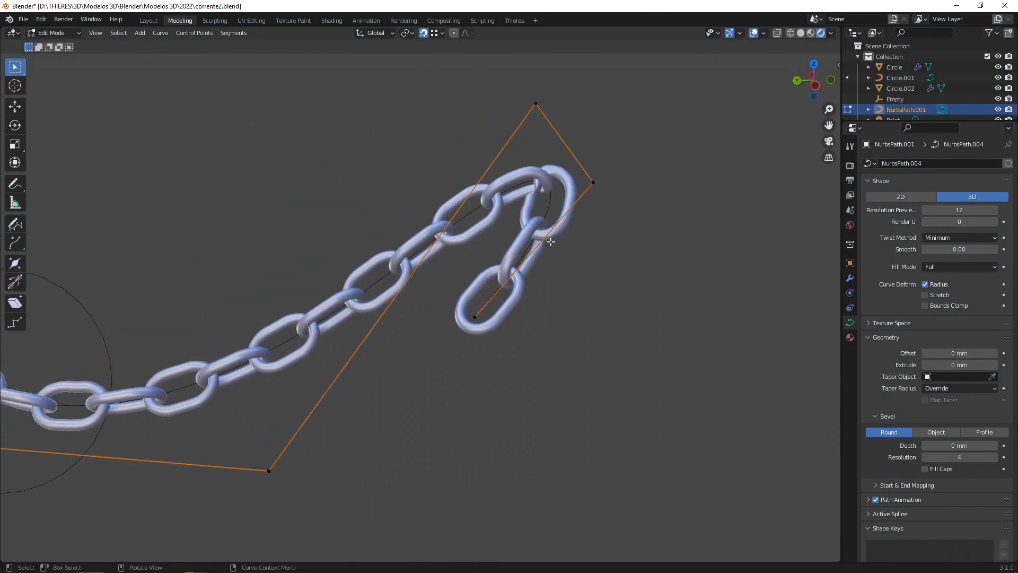
Inspect the chain object Circle.002 in and out of Edit Mode, and open NurbsPath.001 for editing.
key(Tab)
click(564, 180)
middle_drag(654, 233, 554, 236)
scroll(562, 240, up, 1)
key(Tab)
key(Tab)
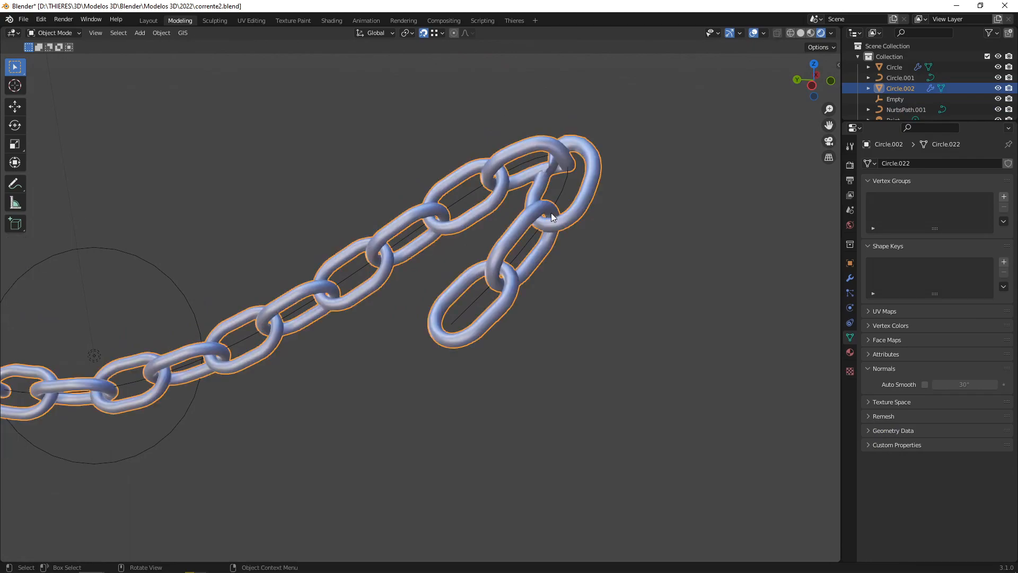
click(564, 188)
middle_drag(564, 188, 533, 209)
key(Tab)
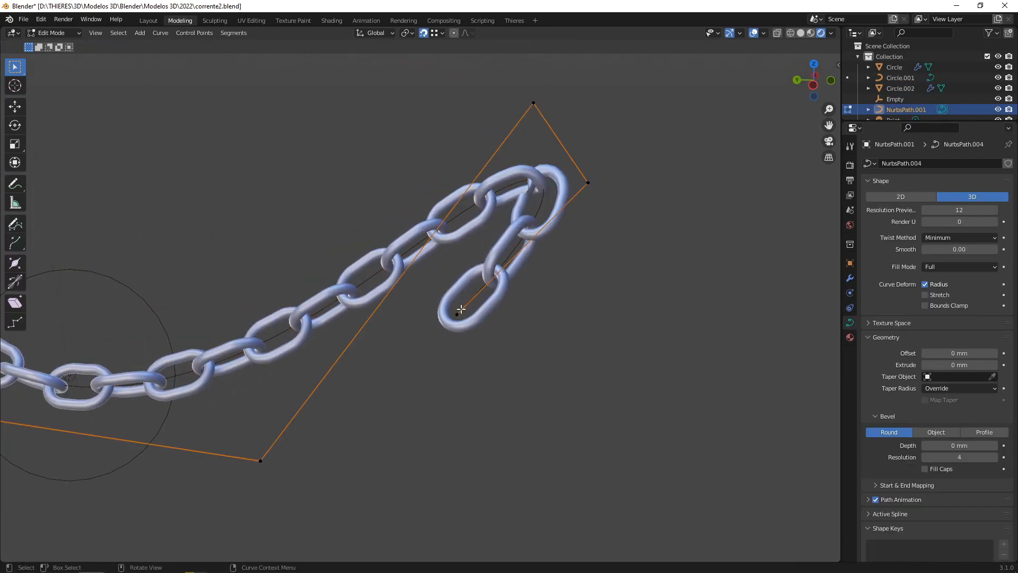
Select the control point at the path's free end and examine the link shapes at the sharp bend.
click(475, 304)
scroll(478, 299, down, 2)
middle_drag(480, 296, 509, 242)
scroll(510, 243, up, 1)
scroll(604, 189, up, 4)
scroll(604, 190, up, 5)
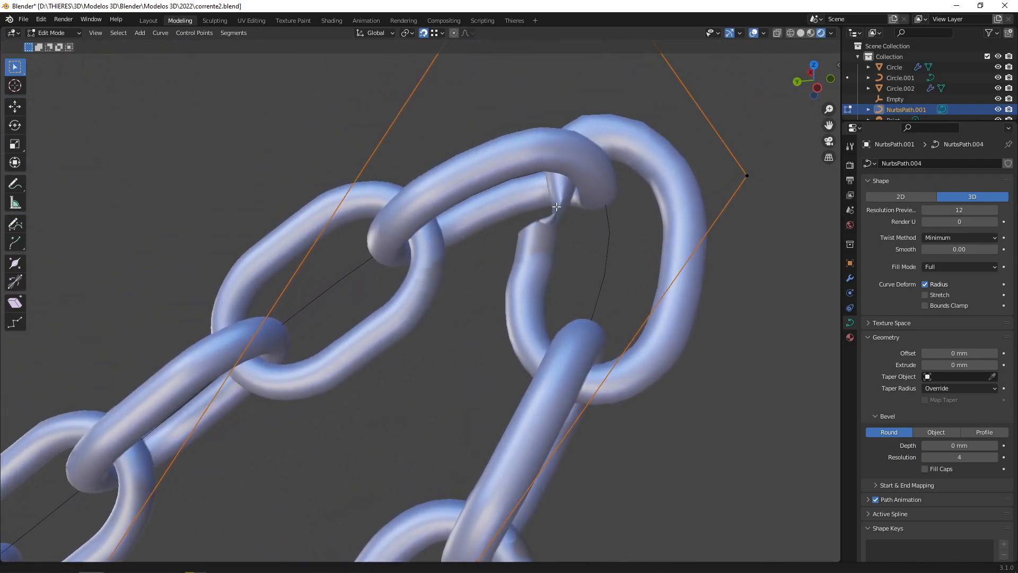
scroll(663, 248, down, 3)
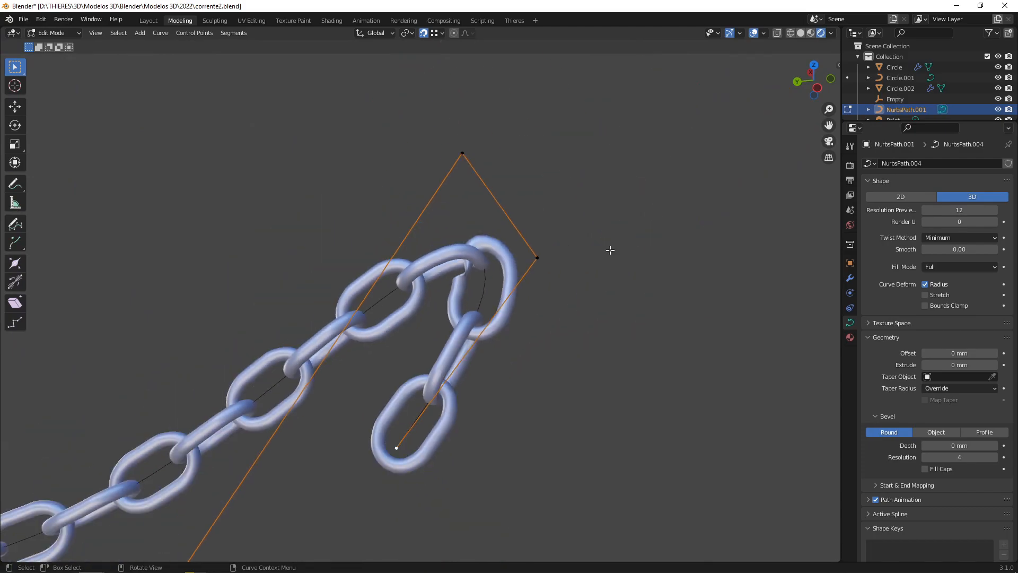
Extrude the path's end point by about -17.5, -191.6, 38.3 mm, extrude it once more and leave Edit Mode.
key(g)
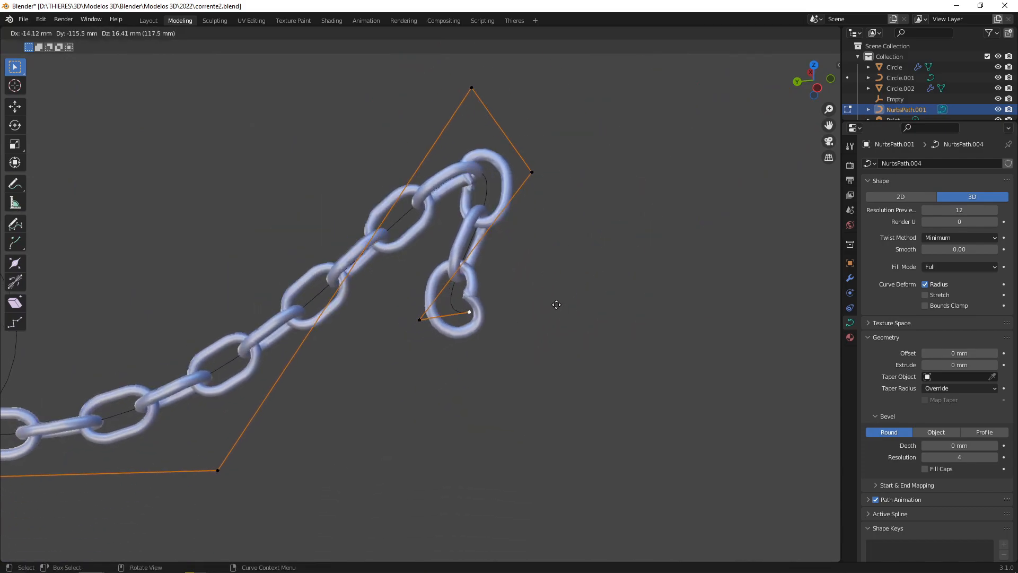
click(584, 294)
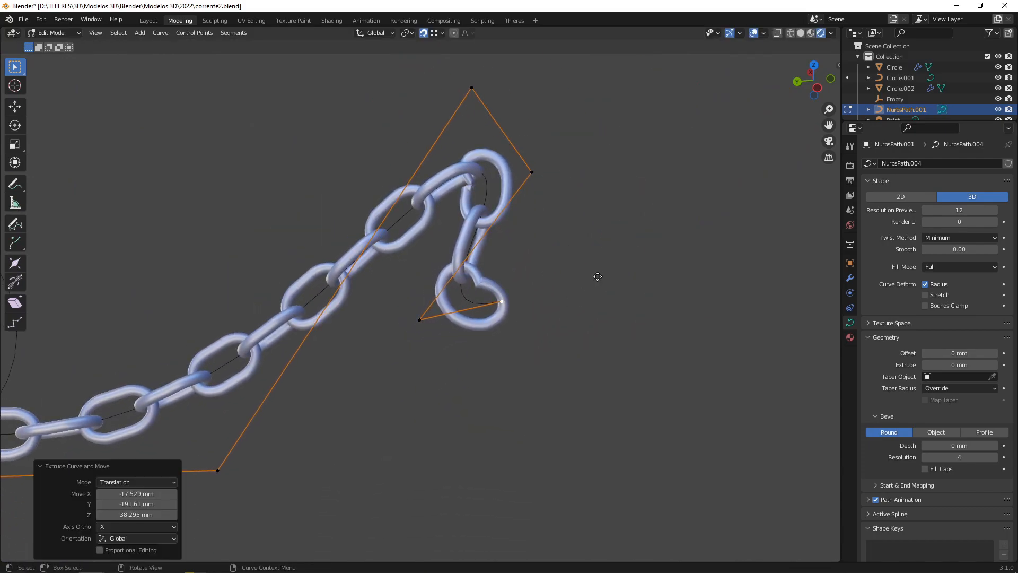
key(e)
click(589, 272)
middle_drag(590, 272, 502, 280)
scroll(520, 291, up, 3)
scroll(503, 279, down, 5)
key(Tab)
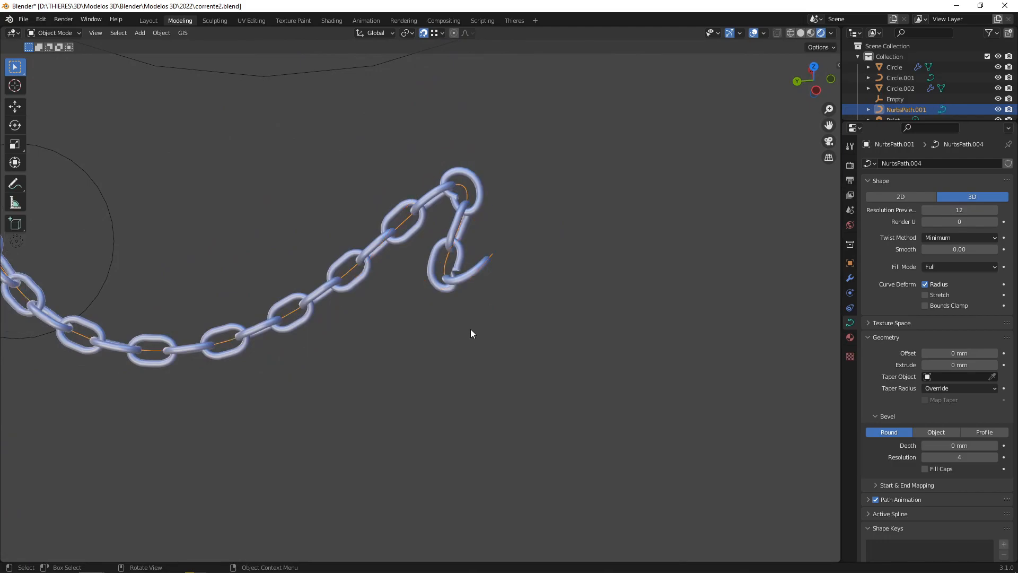
Switch to the Blender window with the chain arrayed along a Bezier curve and examine that chain.
mouse_move(86, 562)
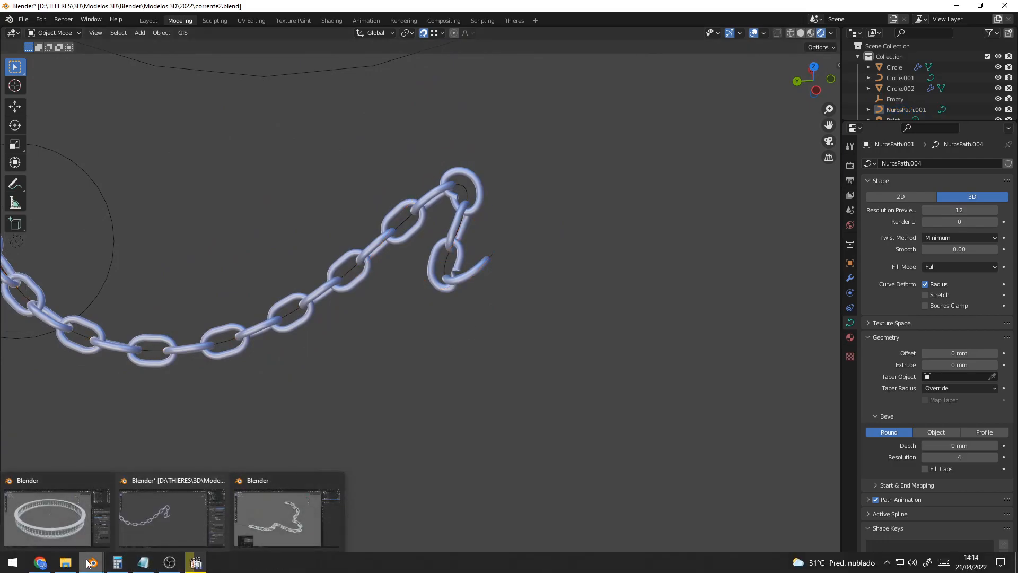
click(295, 512)
middle_drag(483, 297, 564, 289)
scroll(428, 319, up, 2)
scroll(429, 317, up, 2)
scroll(430, 317, down, 2)
middle_drag(431, 317, 450, 303)
Open BezierCurve for editing and extrude its end point by -50 cm along X, and again by -60, -40, 10 cm.
key(Tab)
click(445, 310)
click(378, 343)
key(Tab)
key(e)
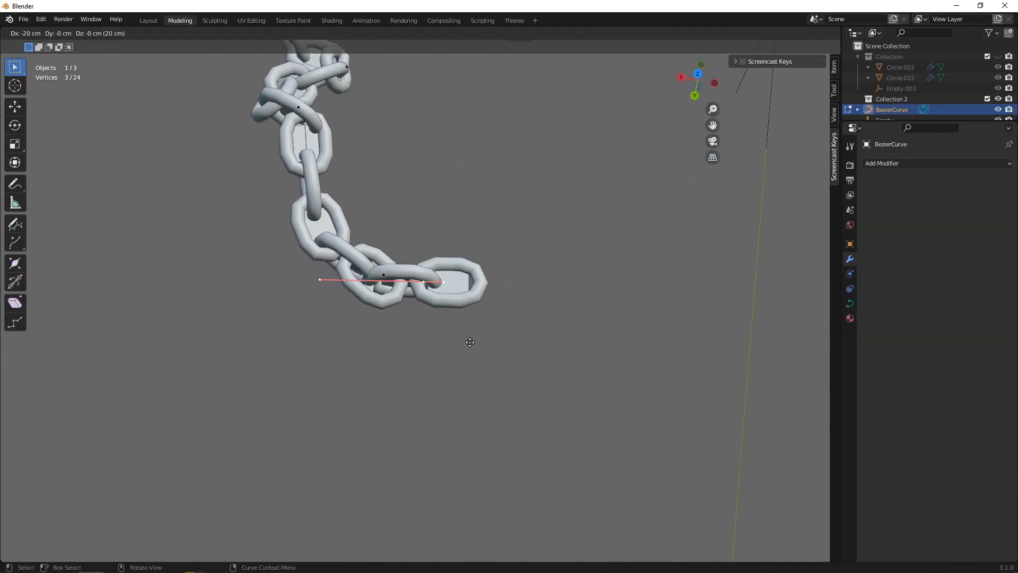
click(520, 345)
key(e)
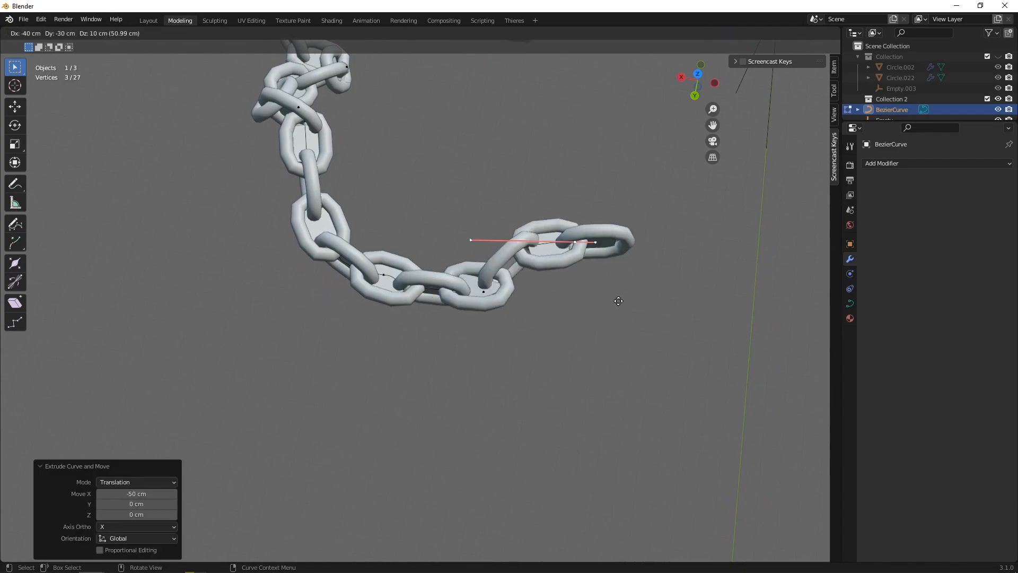
click(647, 286)
Extend the curve's end with two extrusions, by -20, 60, -30 cm and by -30, -90, -10 cm.
shift+middle_drag(620, 322, 541, 332)
key(e)
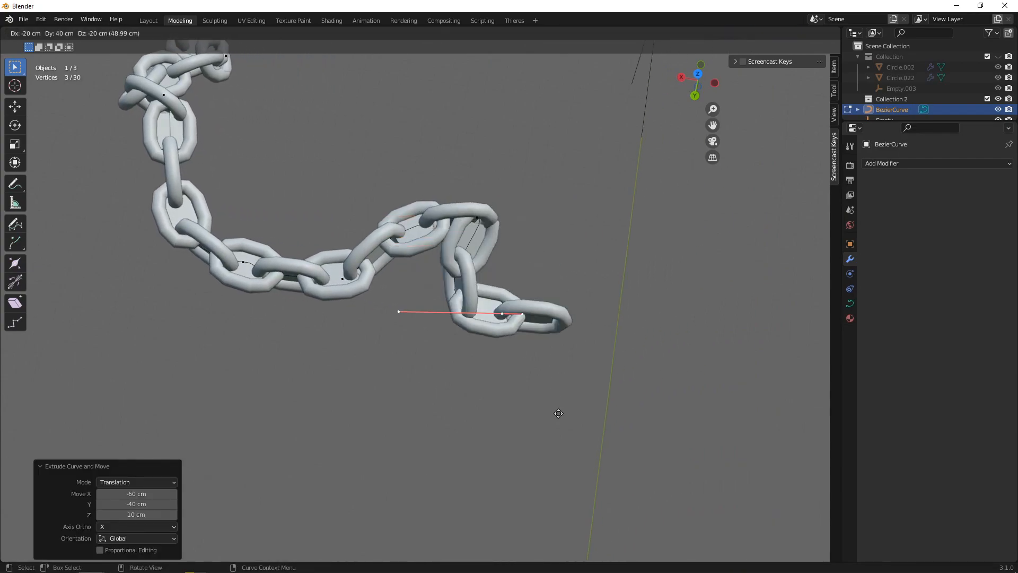
click(557, 412)
middle_drag(557, 412, 463, 382)
key(e)
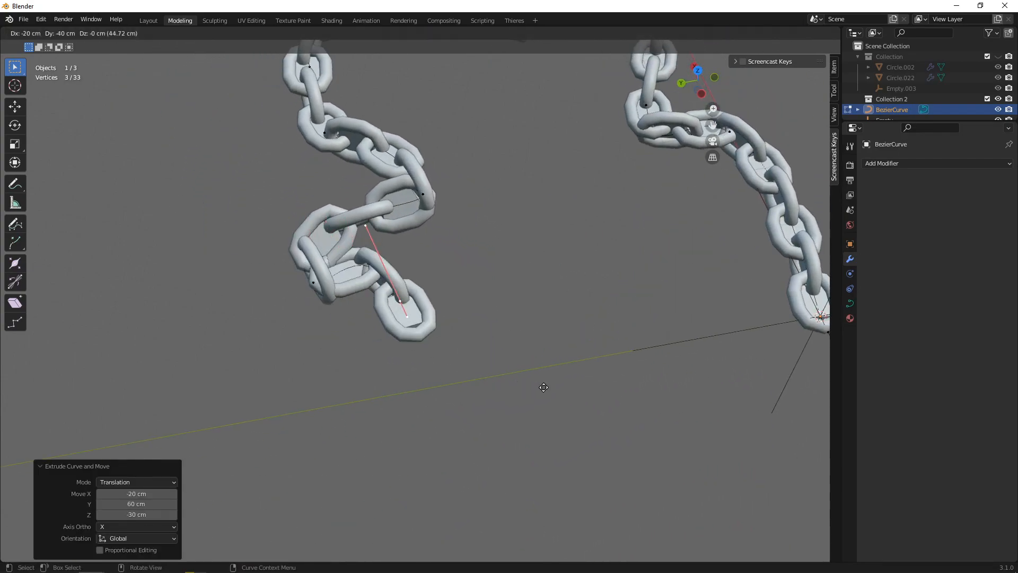
click(594, 361)
Extrude the curve's end by 70, -30, -20 cm and add one more end point turning back toward the chain's start.
middle_drag(594, 361, 416, 345)
key(e)
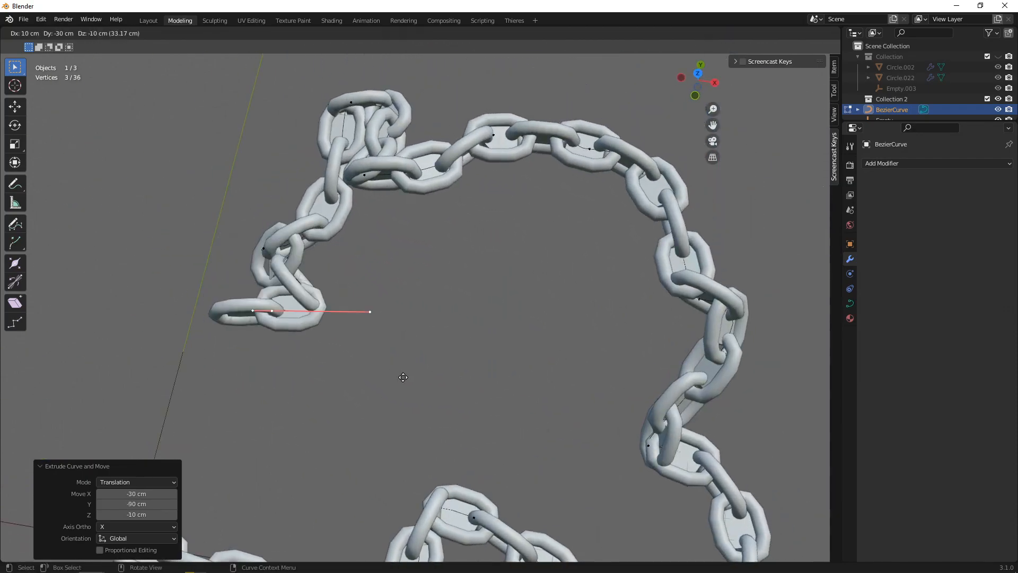
click(442, 376)
key(e)
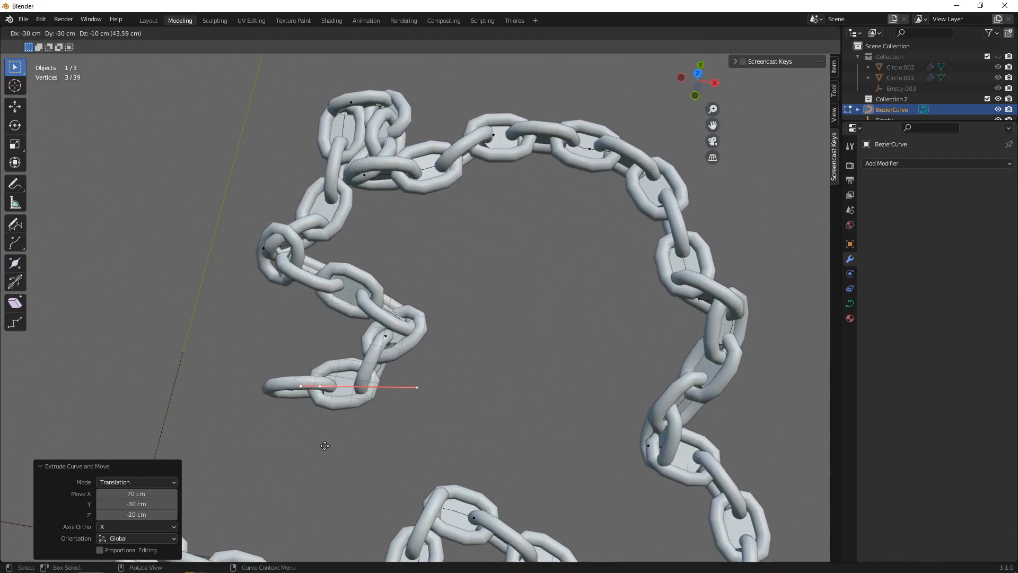
click(343, 419)
Move the last point's Bezier handle twice to curl the end of the chain.
click(342, 419)
key(g)
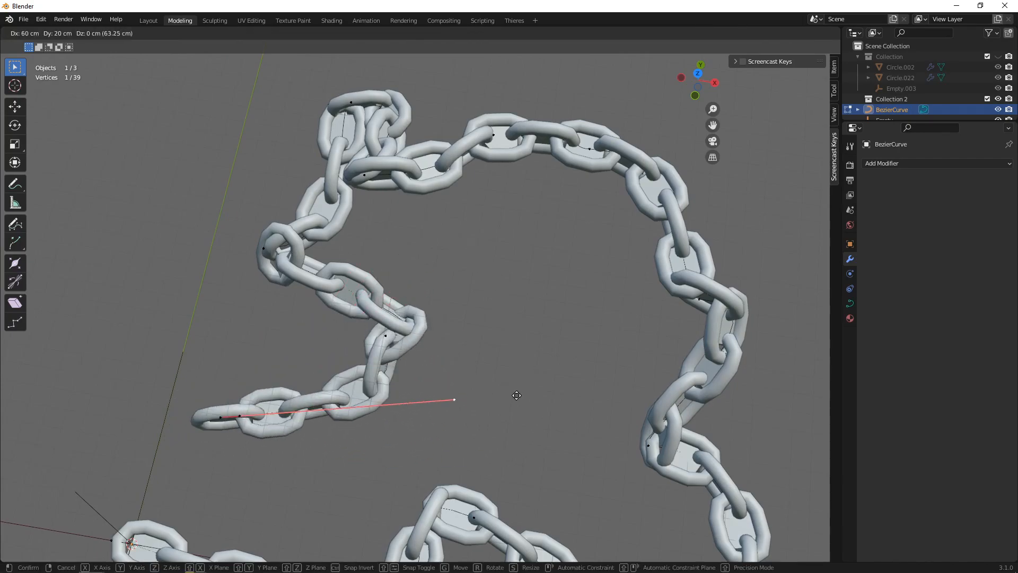
click(227, 437)
key(g)
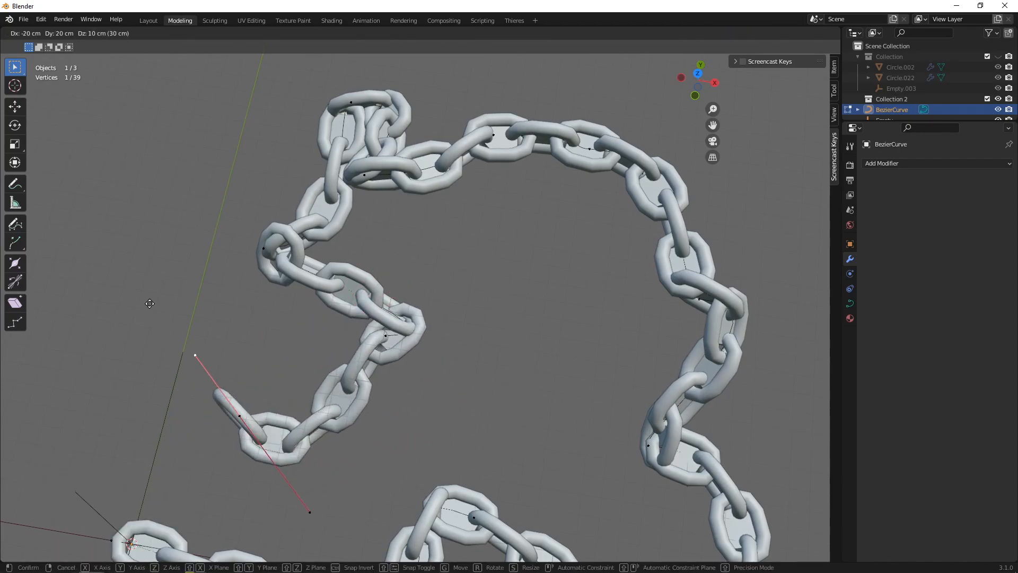
click(120, 244)
Move the control point before the curve's end by 20, 20, 10 cm and again by 40, -20, -10 cm.
click(385, 324)
key(g)
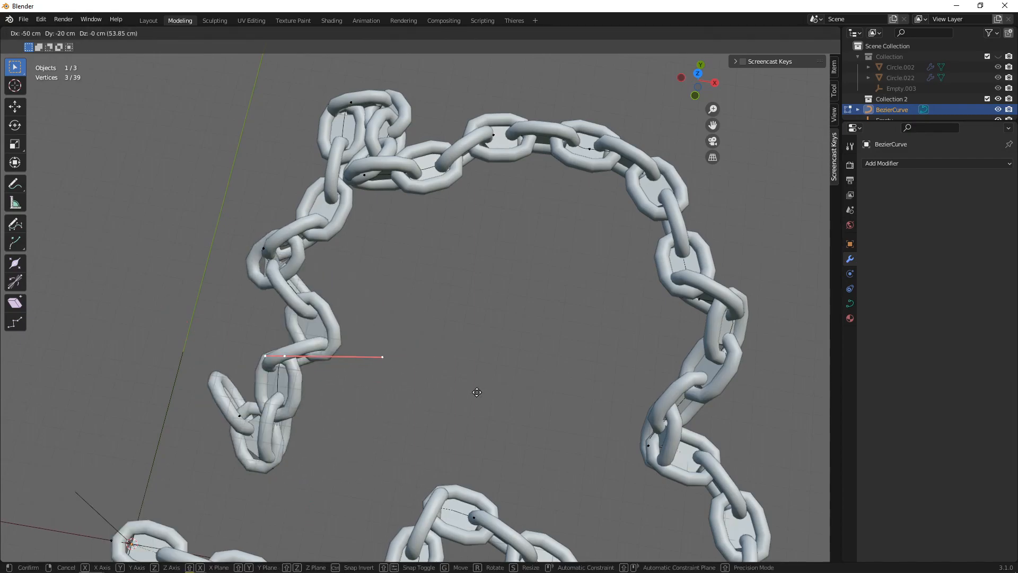
click(624, 337)
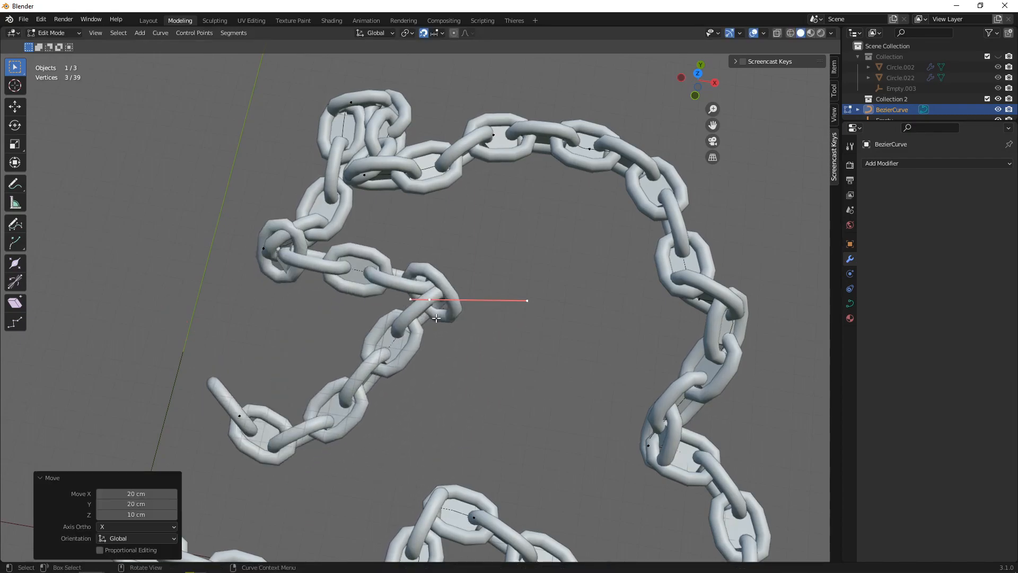
key(g)
scroll(428, 307, down, 4)
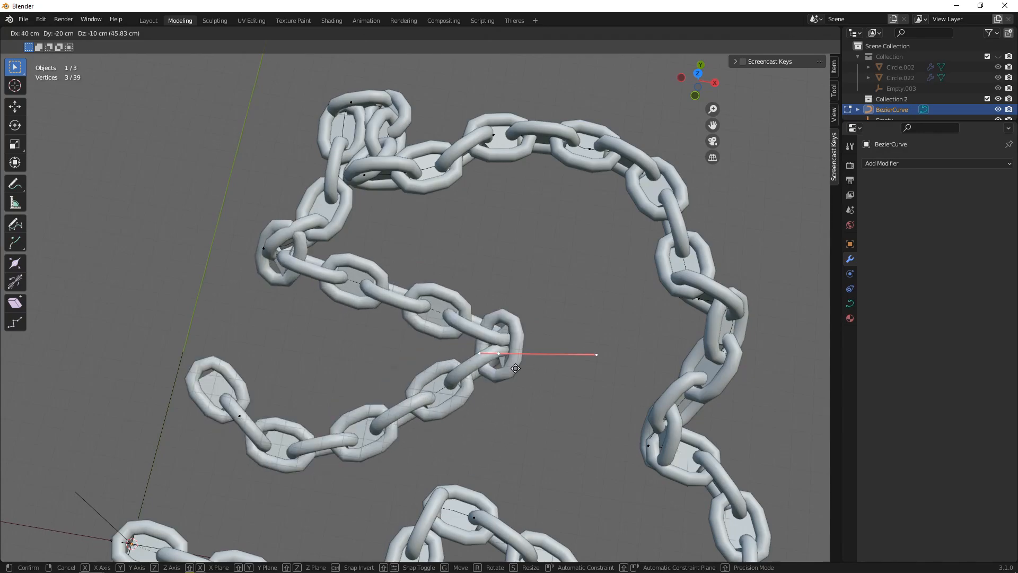
click(429, 307)
Leave curve editing, select the chain and examine how the links follow the bends up close.
middle_drag(428, 306, 568, 323)
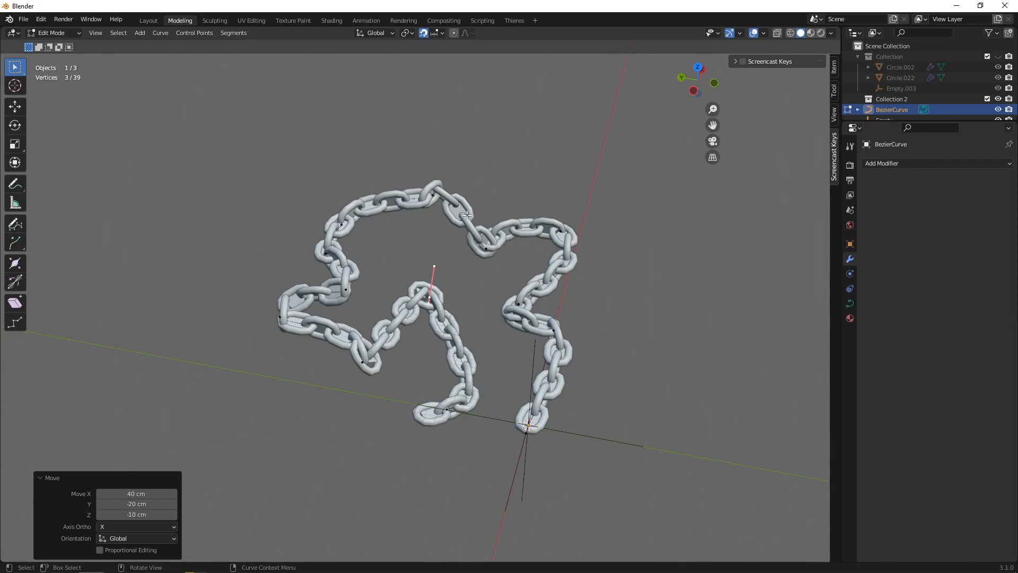
scroll(476, 363, up, 6)
scroll(437, 270, up, 3)
middle_drag(437, 271, 447, 257)
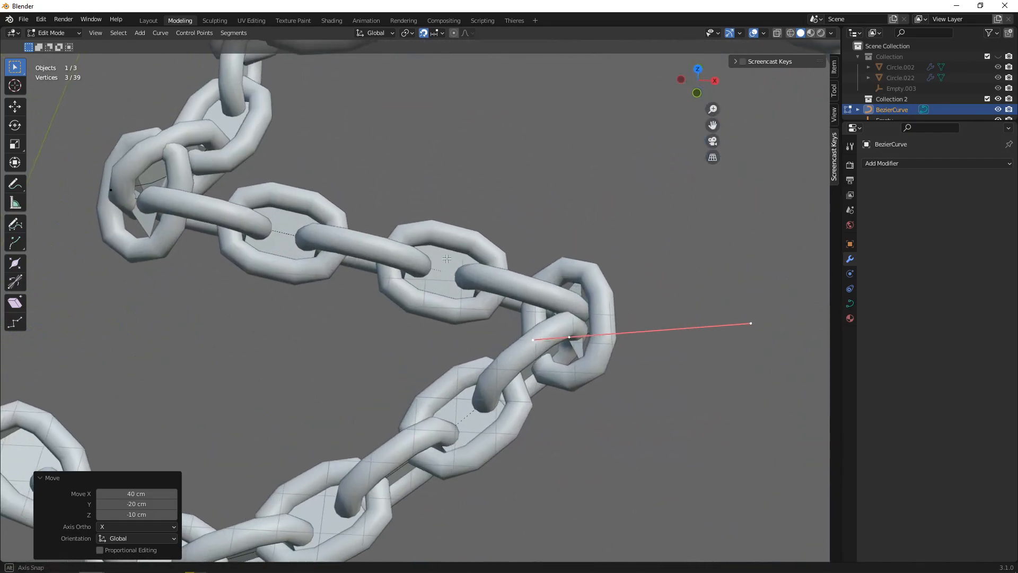
key(Tab)
click(447, 259)
scroll(393, 273, up, 5)
middle_drag(453, 313, 484, 277)
scroll(295, 277, down, 5)
scroll(420, 196, up, 4)
scroll(434, 271, up, 4)
shift+middle_drag(484, 191, 436, 281)
middle_drag(531, 274, 431, 295)
scroll(430, 295, down, 10)
Review the whole extended chain from several angles and deselect it.
middle_drag(530, 298, 420, 273)
scroll(420, 273, up, 2)
middle_drag(514, 272, 494, 269)
scroll(498, 273, up, 4)
scroll(498, 273, down, 3)
middle_drag(568, 268, 478, 281)
scroll(479, 281, up, 3)
scroll(479, 288, down, 3)
scroll(493, 280, up, 2)
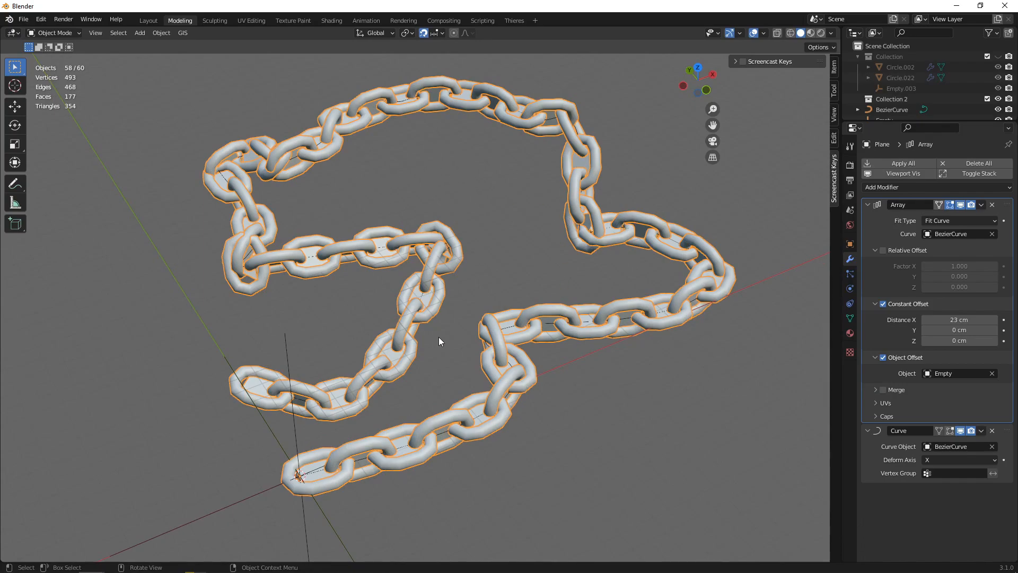
click(478, 284)
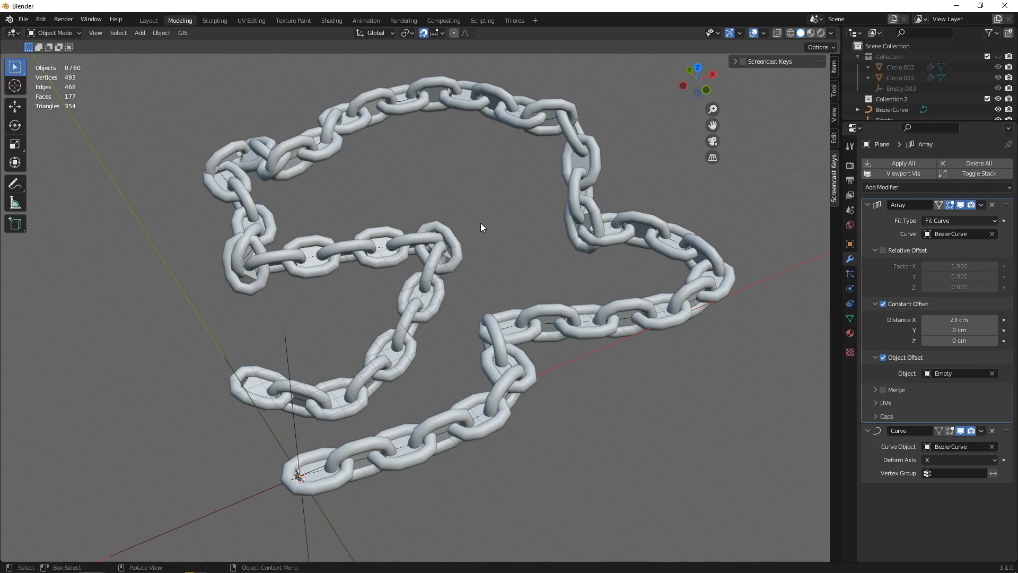
middle_drag(480, 224, 498, 278)
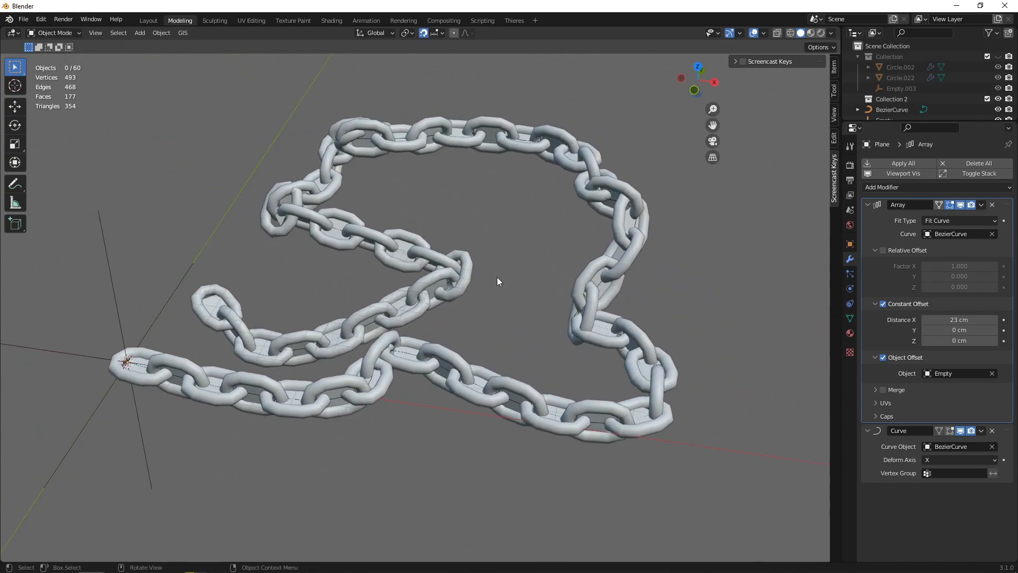
mouse_move(498, 274)
middle_down()
mouse_move(484, 289)
mouse_move(498, 285)
middle_up()
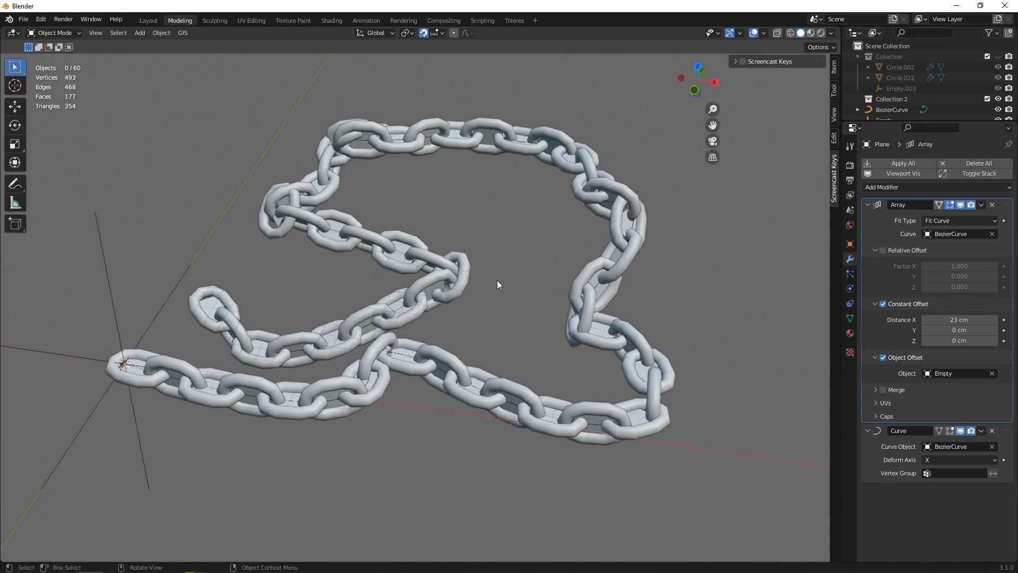